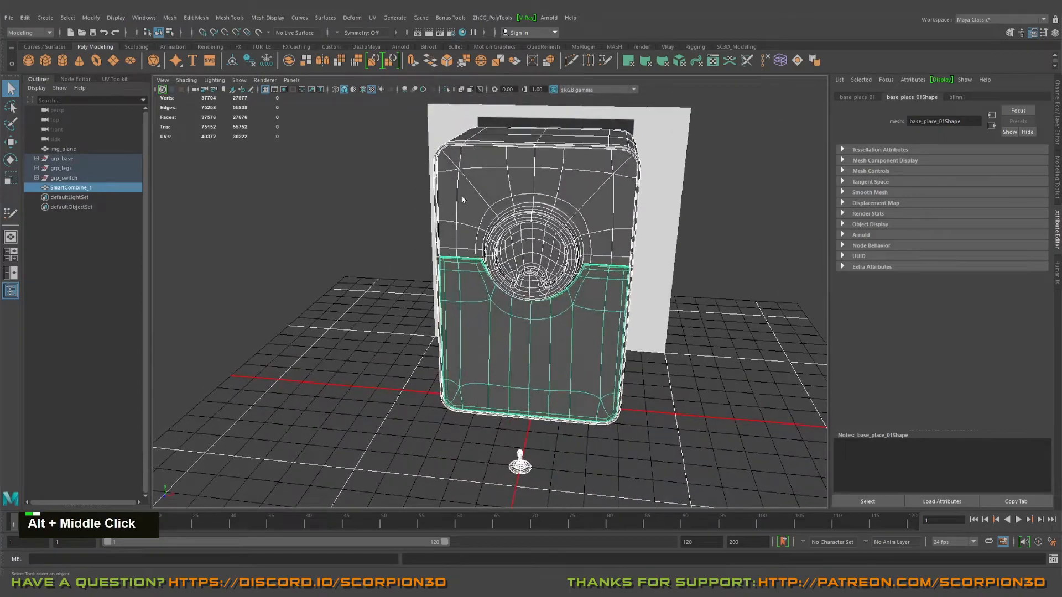
Step: Examine the cabinet's front, side and ring opening together with the small switch lying in front of it
mouse_move(489, 190)
left_mouse_down("alt")
mouse_move(634, 220)
mouse_move(500, 191)
left_mouse_up("alt")
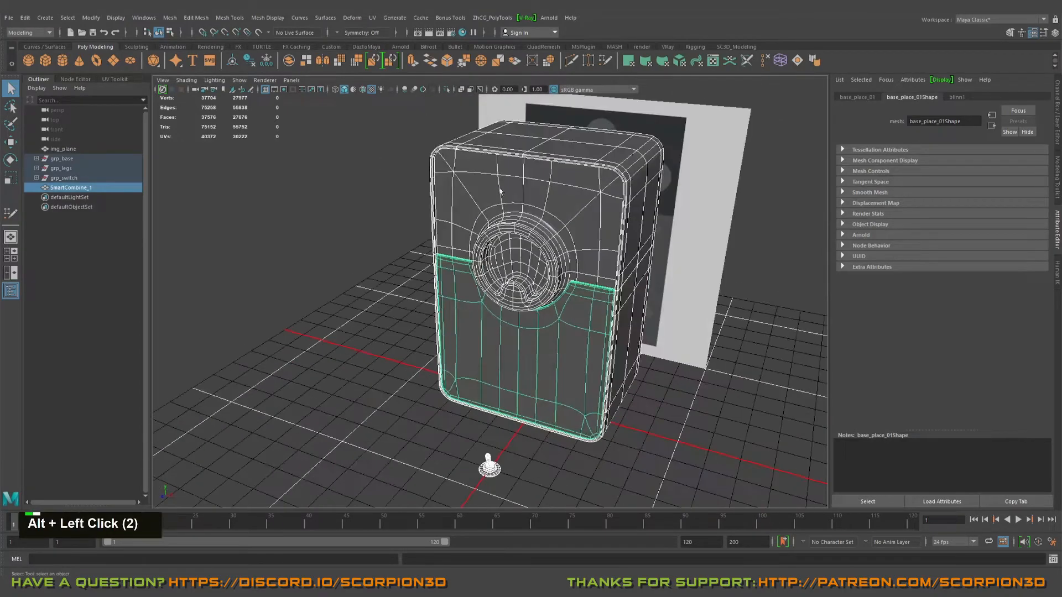
left_click_drag(585, 250, 557, 386, "alt")
middle_click_drag(557, 386, 558, 307, "alt")
left_click_drag(559, 307, 531, 290, "alt")
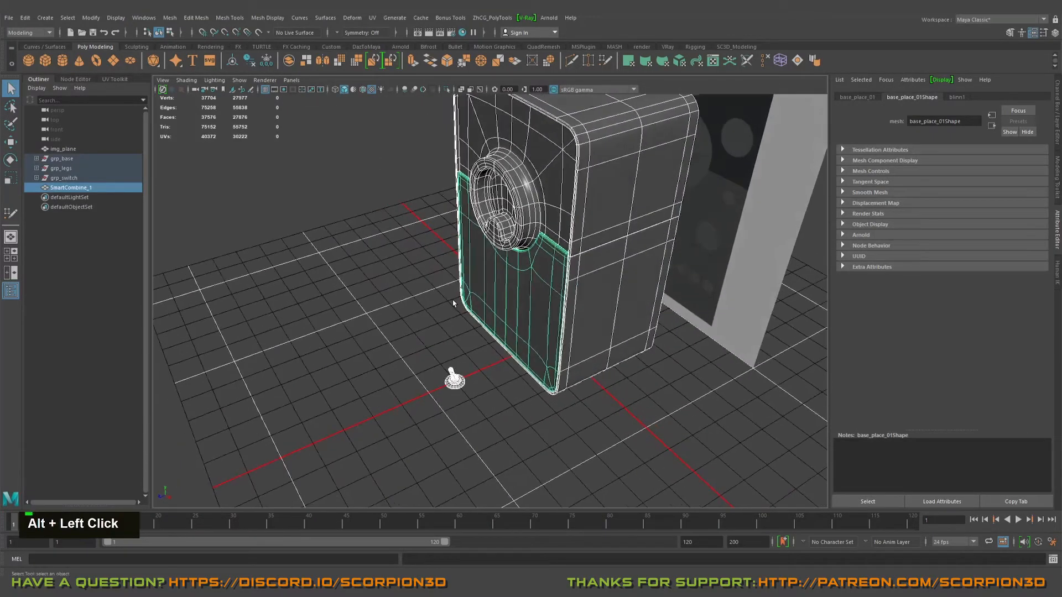
left_click(455, 300)
mouse_move(455, 301)
left_mouse_down("alt")
mouse_move(481, 306)
mouse_move(455, 304)
left_mouse_up("alt")
right_click_drag(455, 304, 493, 315, "alt")
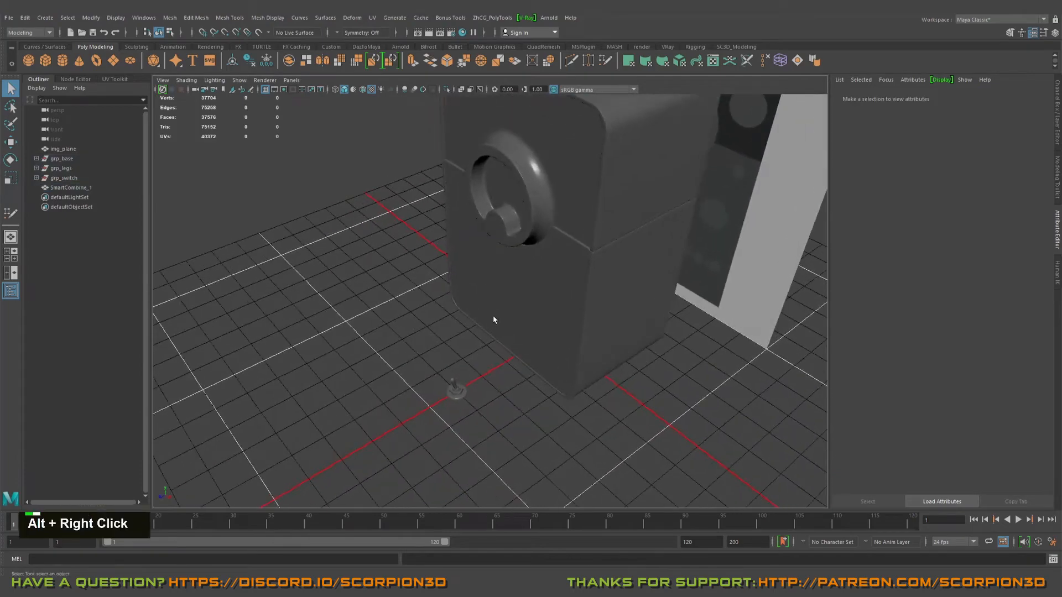
middle_click_drag(492, 316, 530, 316, "alt")
left_click_drag(529, 316, 486, 316, "alt")
middle_click_drag(486, 315, 474, 327, "alt")
left_click_drag(473, 327, 475, 319, "alt")
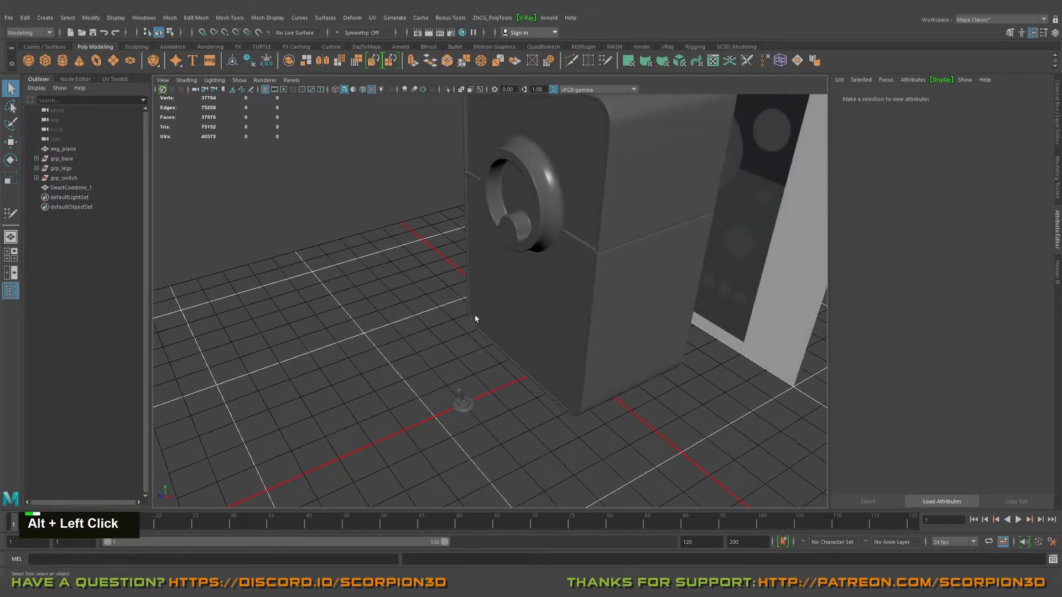
left_click_drag(408, 358, 463, 413)
middle_click_drag(464, 413, 496, 408, "alt")
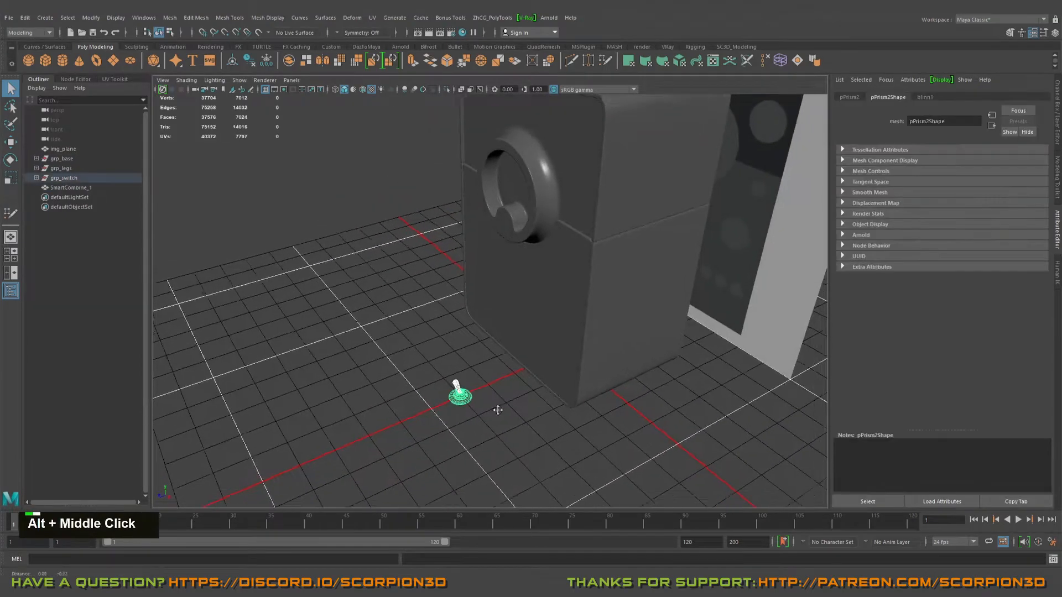
left_click_drag(495, 408, 508, 355, "alt")
middle_click_drag(507, 355, 418, 207, "alt")
left_click_drag(418, 207, 445, 334, "alt")
middle_click_drag(445, 334, 470, 327, "alt")
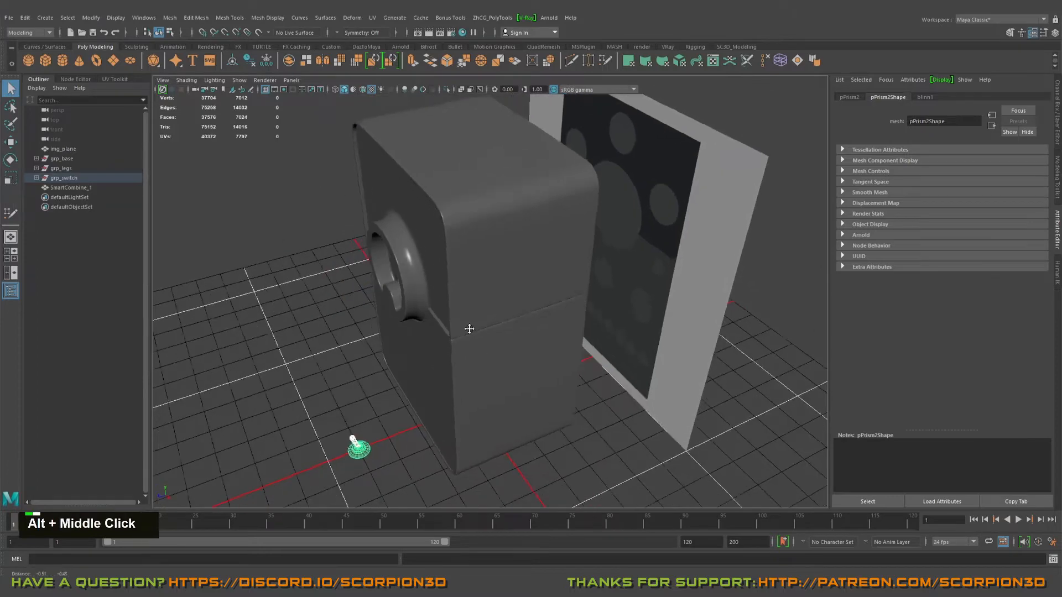
left_click_drag(469, 327, 464, 295, "alt")
middle_click_drag(464, 296, 470, 299, "alt")
left_click_drag(470, 299, 534, 285, "alt")
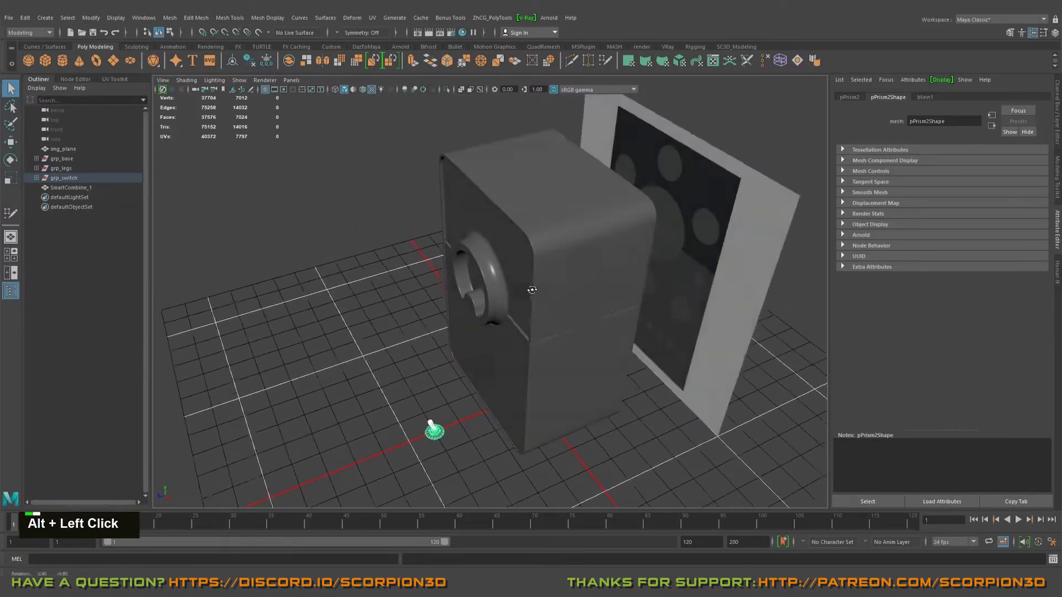
left_click_drag(541, 218, 538, 234, "alt")
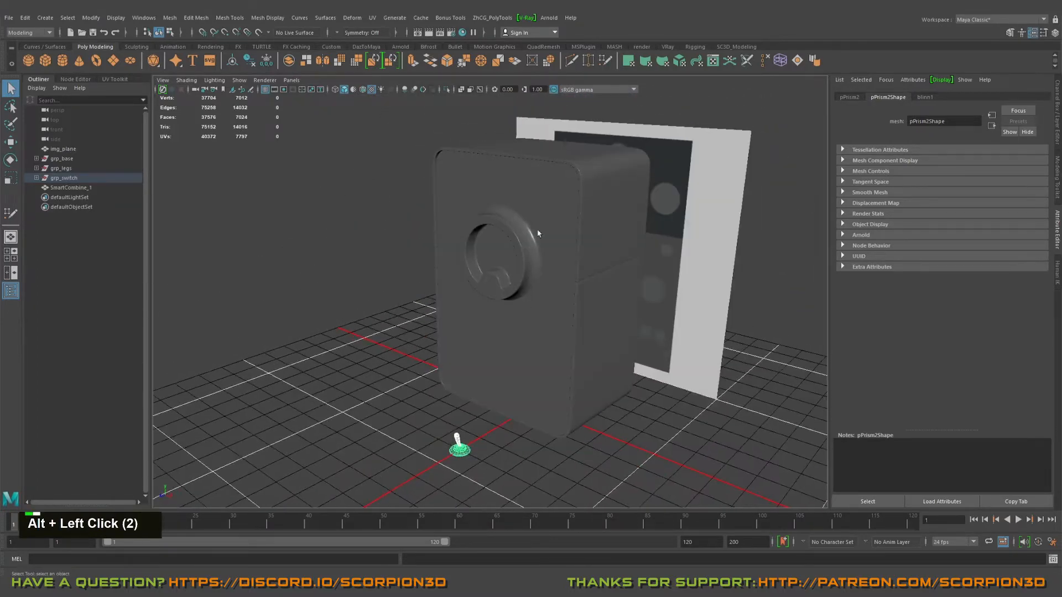
left_click_drag(568, 330, 570, 325, "alt")
middle_click_drag(571, 325, 573, 320, "alt")
left_click_drag(573, 321, 497, 332, "alt")
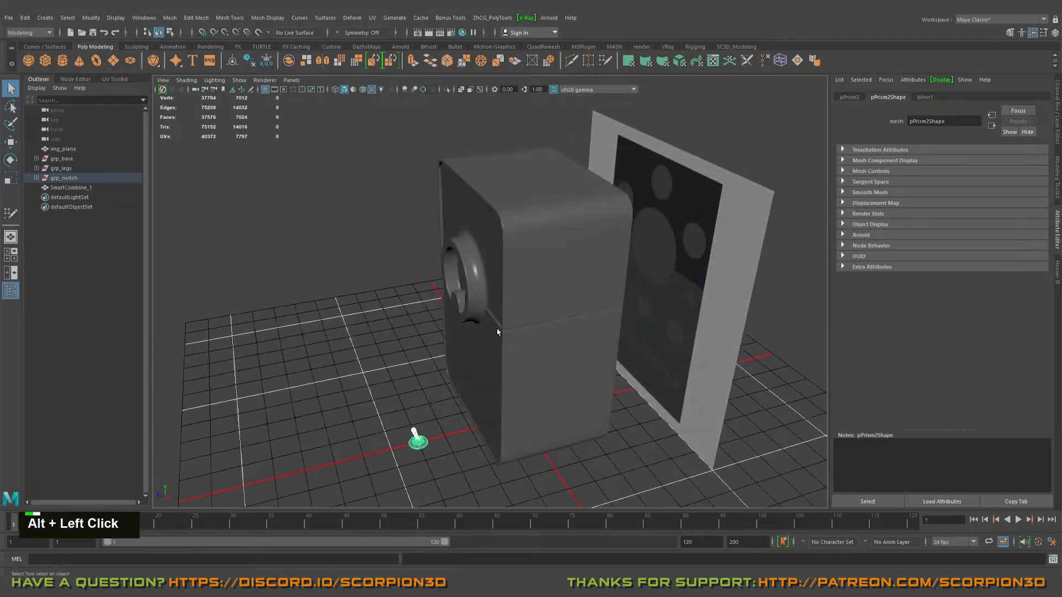
middle_click_drag(498, 332, 515, 335, "alt")
middle_click_drag(503, 388, 505, 367, "alt")
left_click_drag(505, 367, 504, 363, "alt")
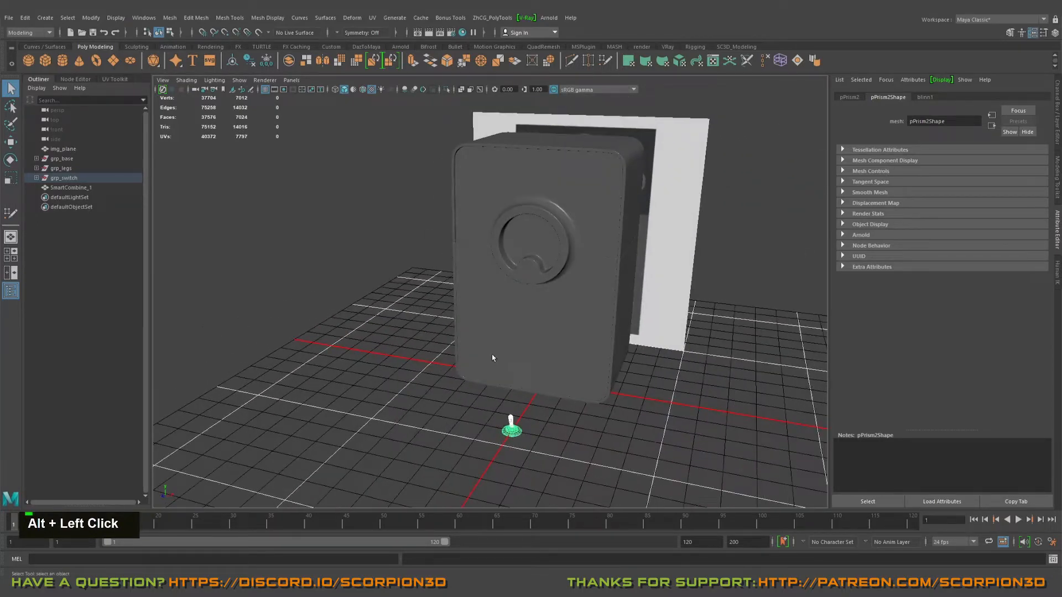
left_click_drag(532, 357, 517, 390, "alt")
middle_click_drag(517, 389, 504, 418, "alt")
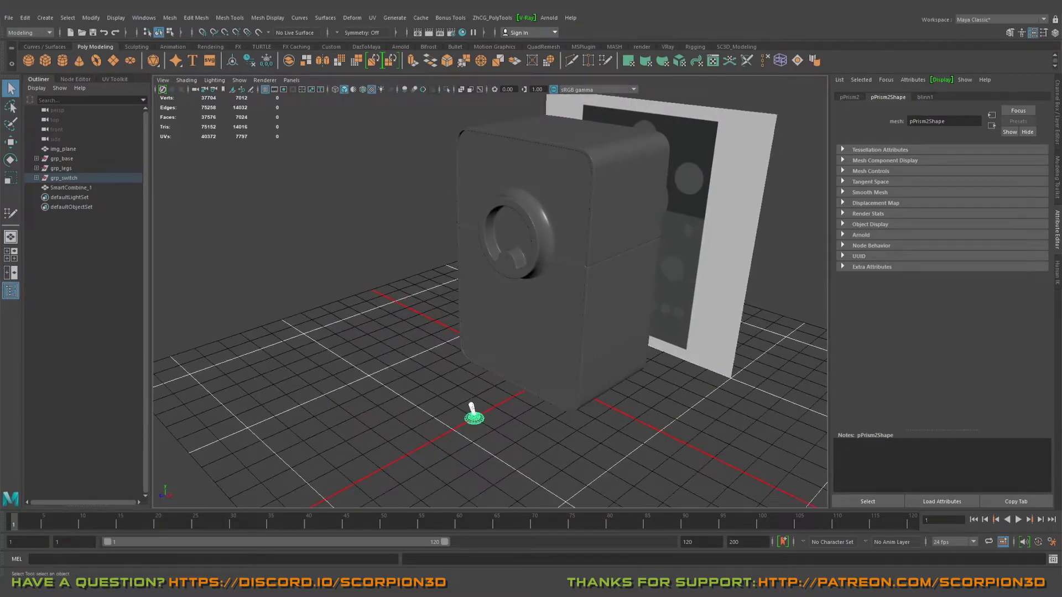
Step: Import knob_gear_01.mb from V:\SC3D_tutorials\MODELING_SUBDIVISIONS\GEAR_01 into the scene
left_click(9, 18)
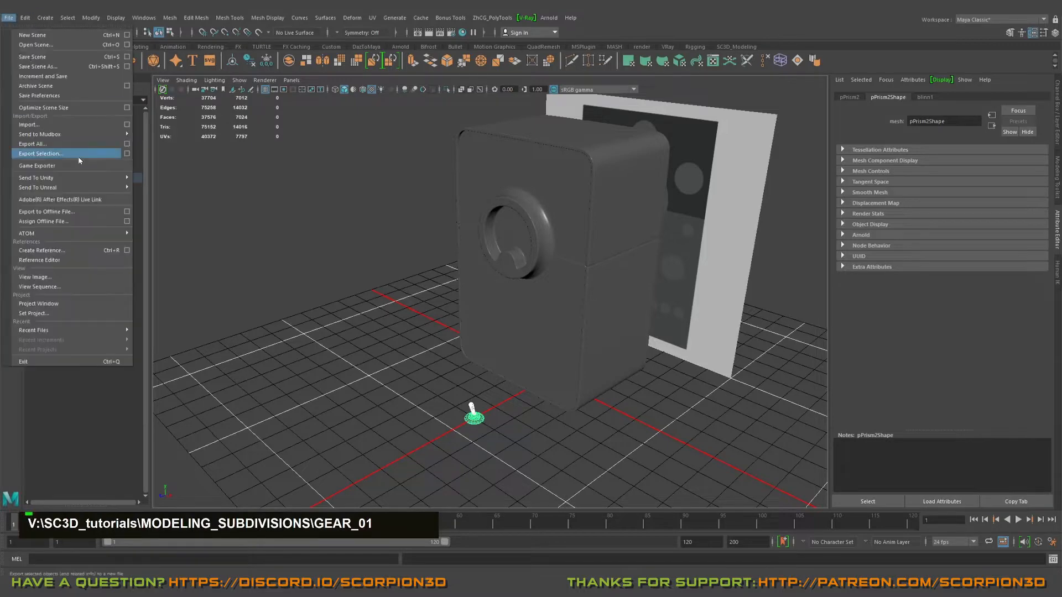
left_click(71, 126)
type("V:\\SC3D_tutorials\\MODELING_SUBDIVISIONS\\GEAR_01")
key("Return")
double_click(223, 152)
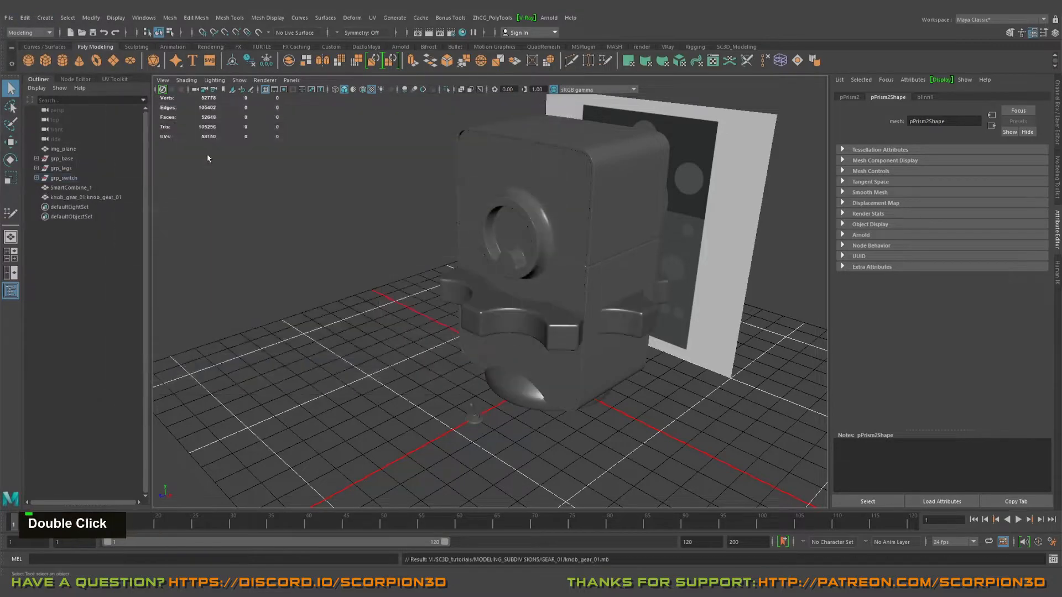
Step: Move the imported gear knob out of the cabinet onto the open grid in front of it, at about X -6.64, Z 7.52
left_click_drag(475, 330, 552, 376, "alt")
key("w")
left_click(551, 376)
middle_click_drag(551, 376, 497, 332, "alt")
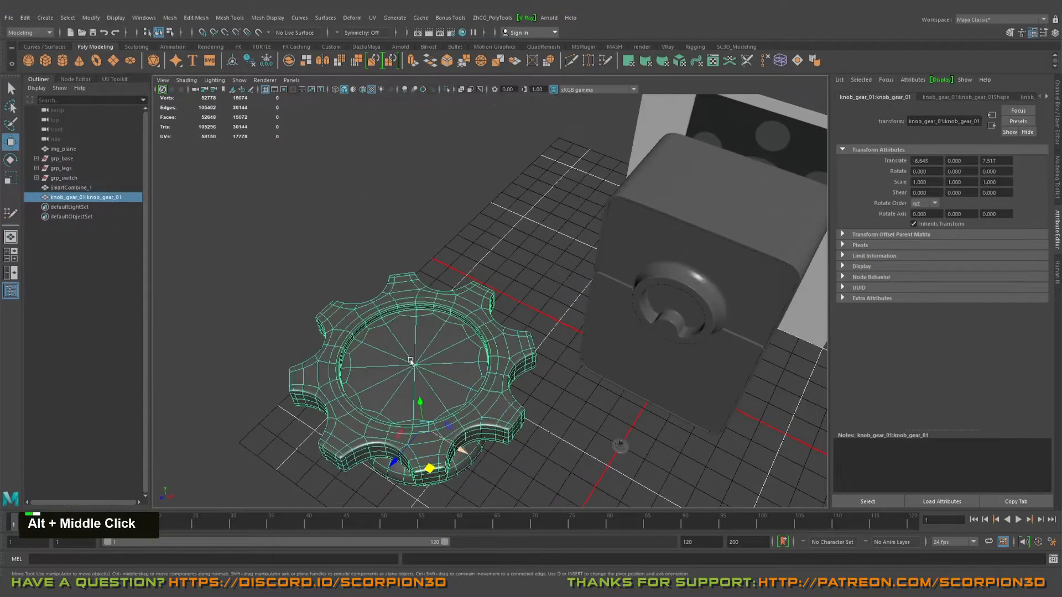
Step: Place the imported knob_v2_clean_01 group on the grid in front of the cabinet, scaled to 0.185
scroll(498, 331, "down", 5)
key("q")
left_click(331, 221)
left_click_drag(332, 222, 387, 249, "alt")
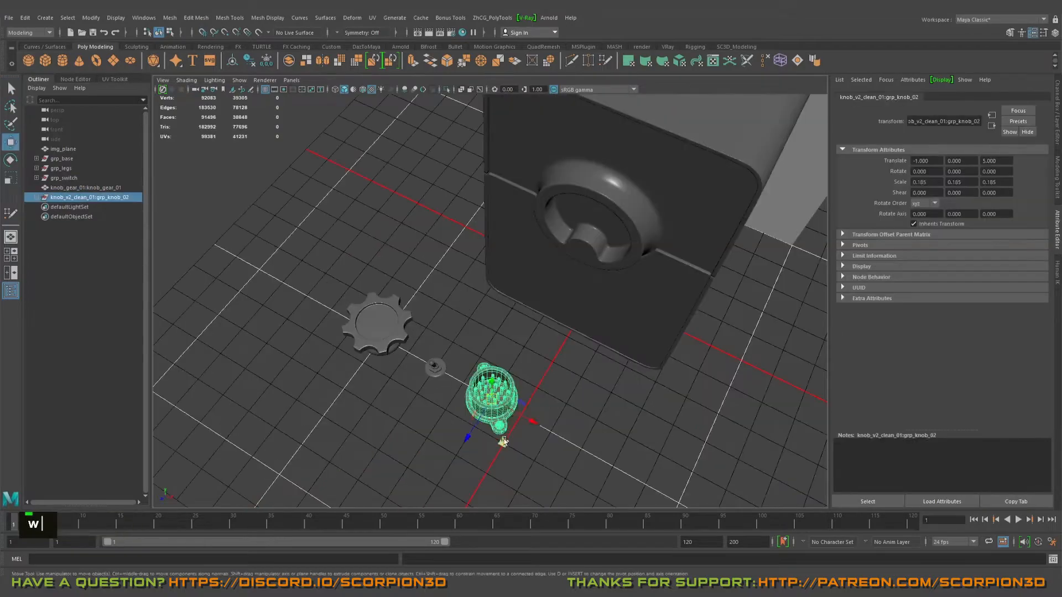
Step: Scale down the imported knob_v3, knob_v4 and speaker models and line them up on the grid with the other parts
left_click_drag(476, 357, 470, 332, "alt")
middle_click_drag(470, 332, 442, 354, "alt")
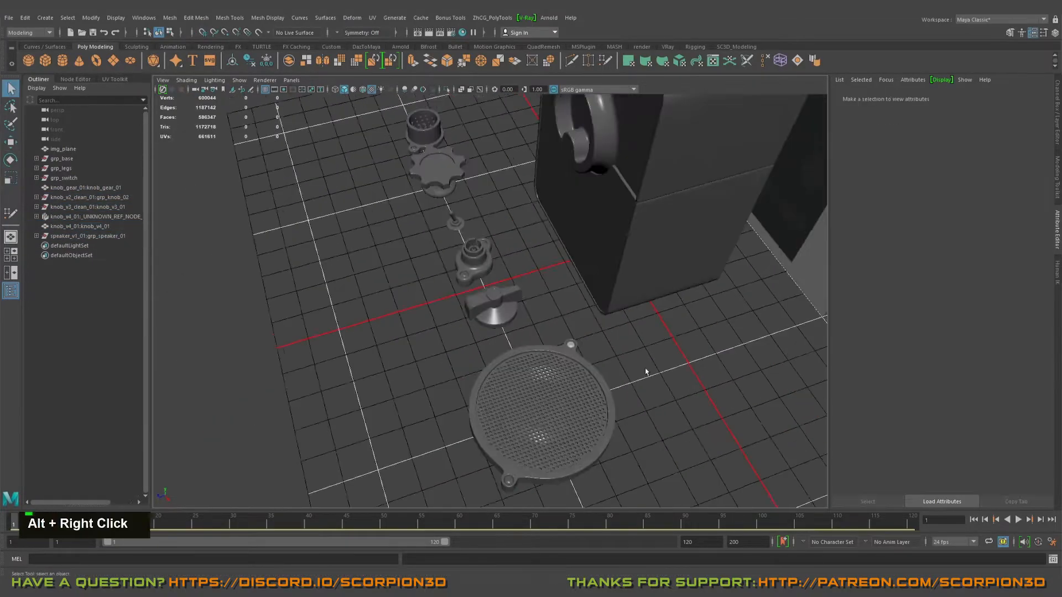
left_click_drag(646, 372, 674, 343, "alt")
middle_click_drag(675, 343, 705, 324, "alt")
key("r")
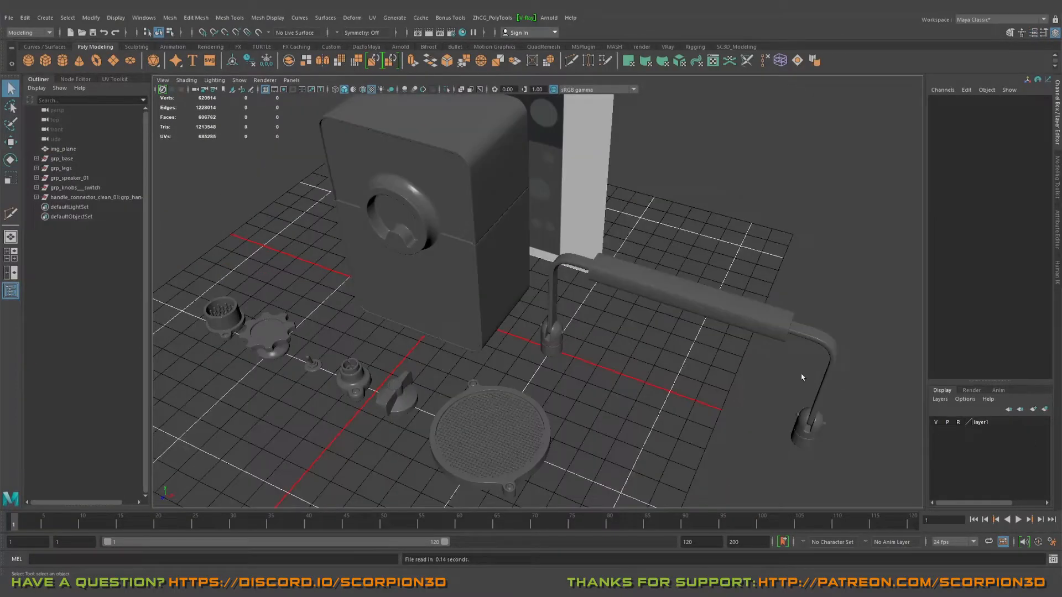
Step: Examine the row of knobs, the speaker grille and the carrying handle arranged around the cabinet
right_click_drag(462, 277, 473, 307, "alt")
left_click_drag(472, 306, 501, 332, "alt")
right_click_drag(501, 332, 516, 342, "alt")
mouse_move(516, 343)
left_mouse_down("alt")
mouse_move(505, 348)
mouse_move(514, 350)
left_mouse_up("alt")
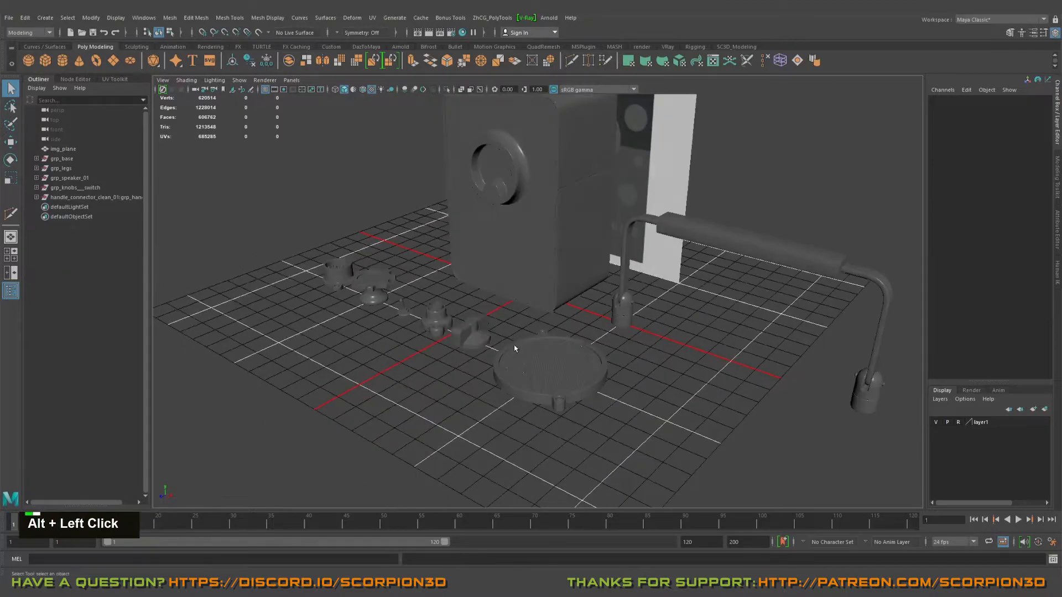
right_click_drag(515, 351, 536, 355, "alt")
middle_click_drag(536, 356, 549, 329, "alt")
left_click_drag(550, 329, 569, 343, "alt")
middle_click_drag(570, 343, 594, 359, "alt")
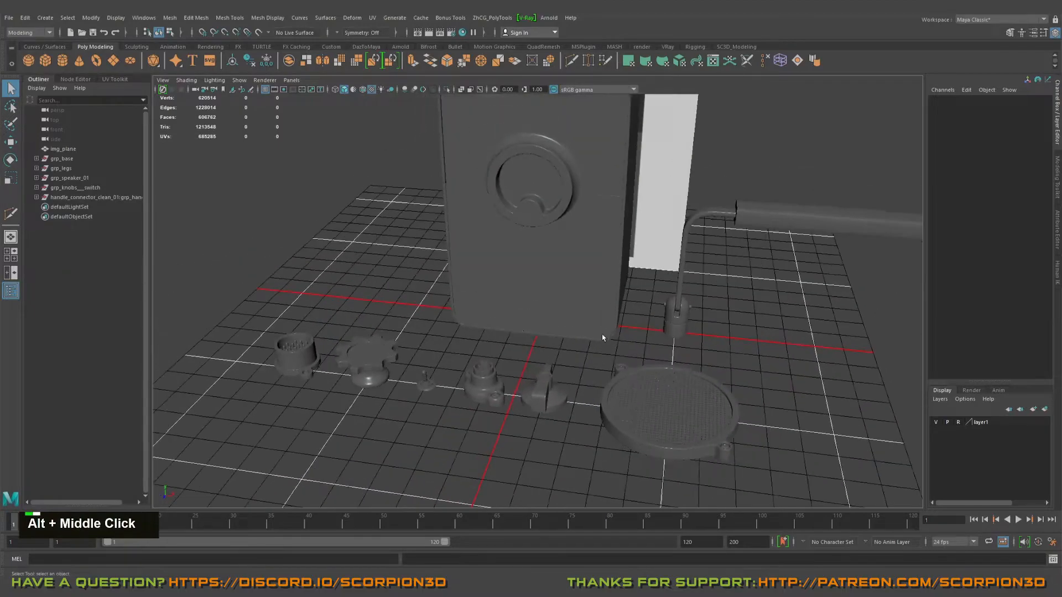
left_click_drag(595, 360, 647, 400, "alt")
middle_click_drag(647, 399, 572, 348, "alt")
left_click_drag(572, 349, 625, 401, "alt")
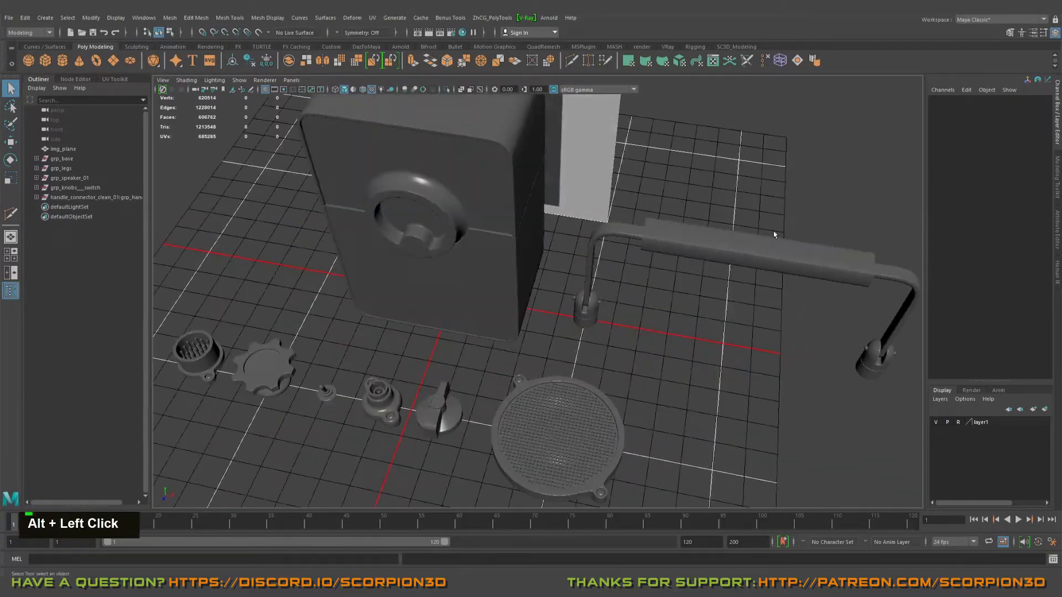
left_click_drag(775, 235, 702, 301)
left_click_drag(702, 302, 744, 344, "alt")
Step: Snap the whole handle group to the centre of the cabinet's top face at Y 9.525, with wireframe on shaded displayed
middle_click_drag(264, 245, 302, 244, "alt")
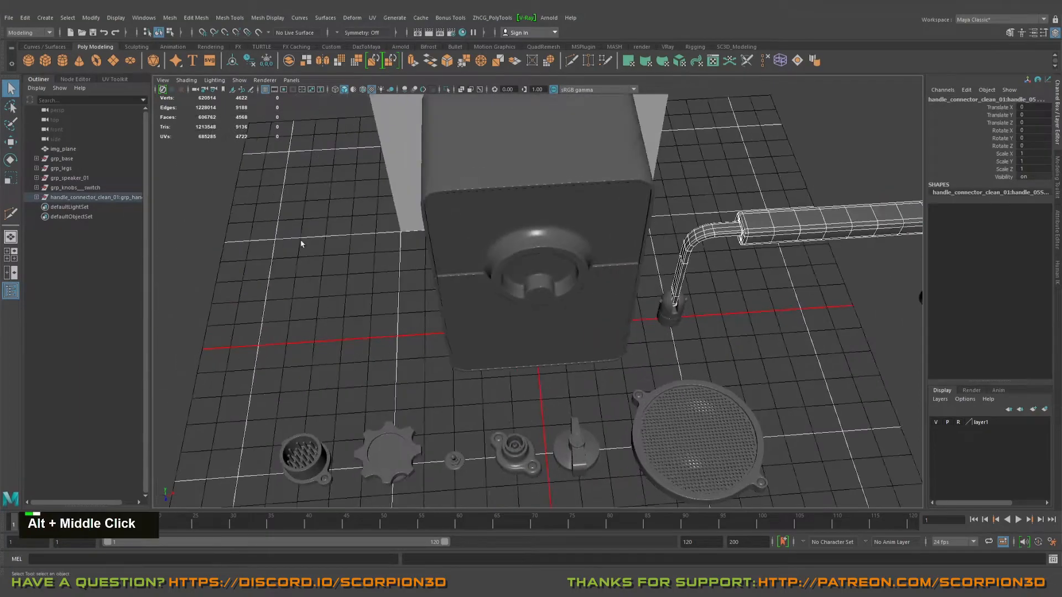
left_click(84, 198)
right_click_drag(747, 351, 562, 283, "alt")
key("w")
middle_click_drag(562, 283, 556, 310, "alt")
left_click_drag(557, 310, 583, 291, "alt")
middle_click_drag(583, 292, 535, 302, "alt")
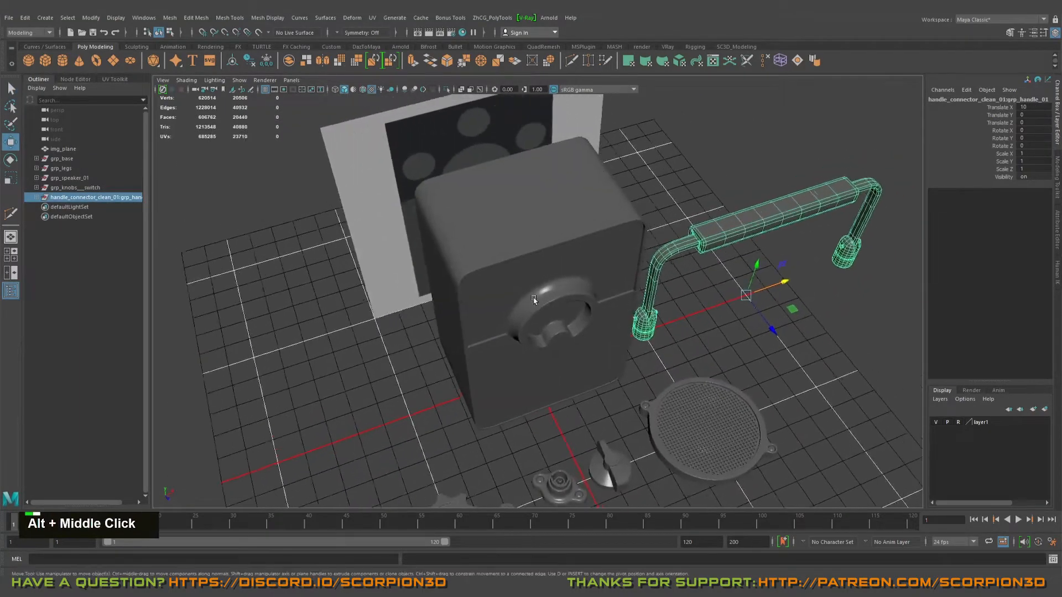
left_click_drag(536, 302, 510, 355, "alt")
middle_click_drag(517, 352, 545, 287, "alt")
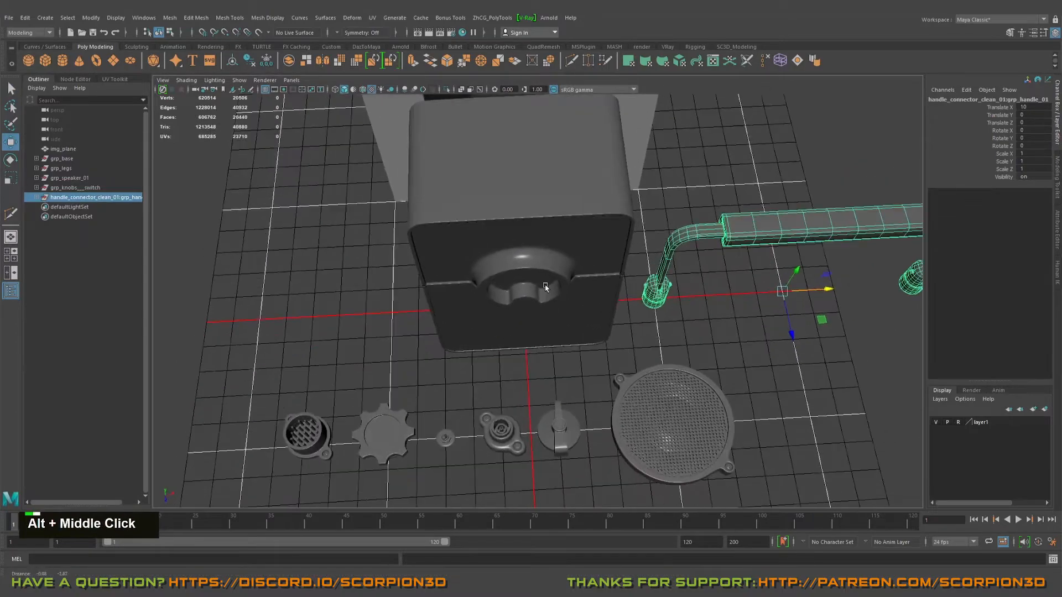
right_click_drag(528, 292, 540, 297, "alt")
mouse_move(540, 297)
middle_mouse_down("alt")
mouse_move(549, 313)
mouse_move(540, 299)
mouse_move(528, 303)
middle_mouse_up("alt")
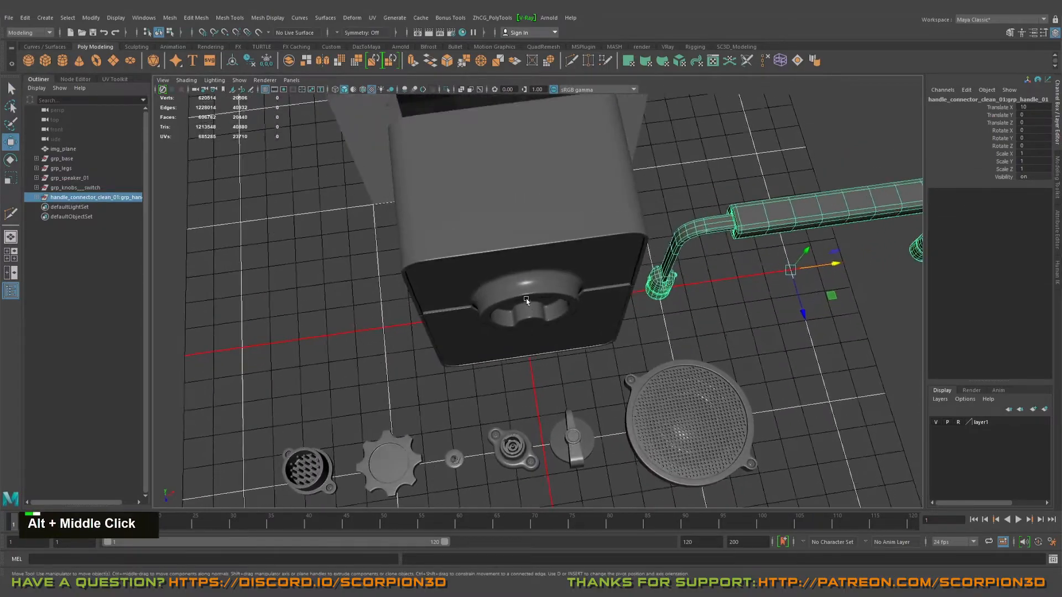
left_click_drag(528, 303, 525, 219, "alt")
key("w")
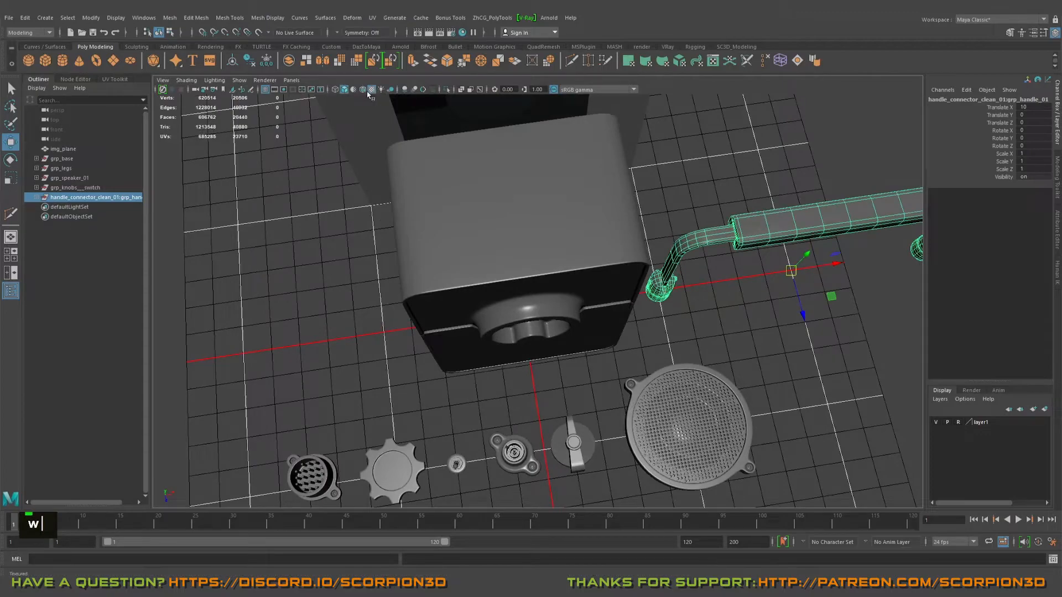
left_click_drag(367, 95, 536, 280, "alt")
middle_click_drag(514, 233, 507, 208)
left_click_drag(506, 208, 527, 299, "alt")
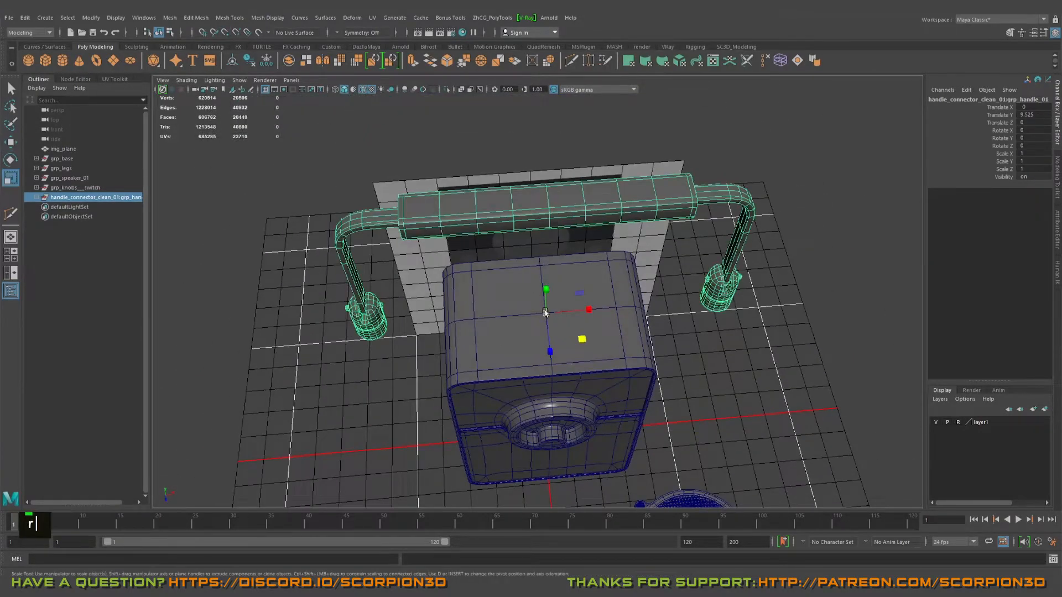
Step: Scale the handle group uniformly to about 0.354 so it fits within the cabinet's top face
middle_click_drag(545, 312, 366, 294)
key("f")
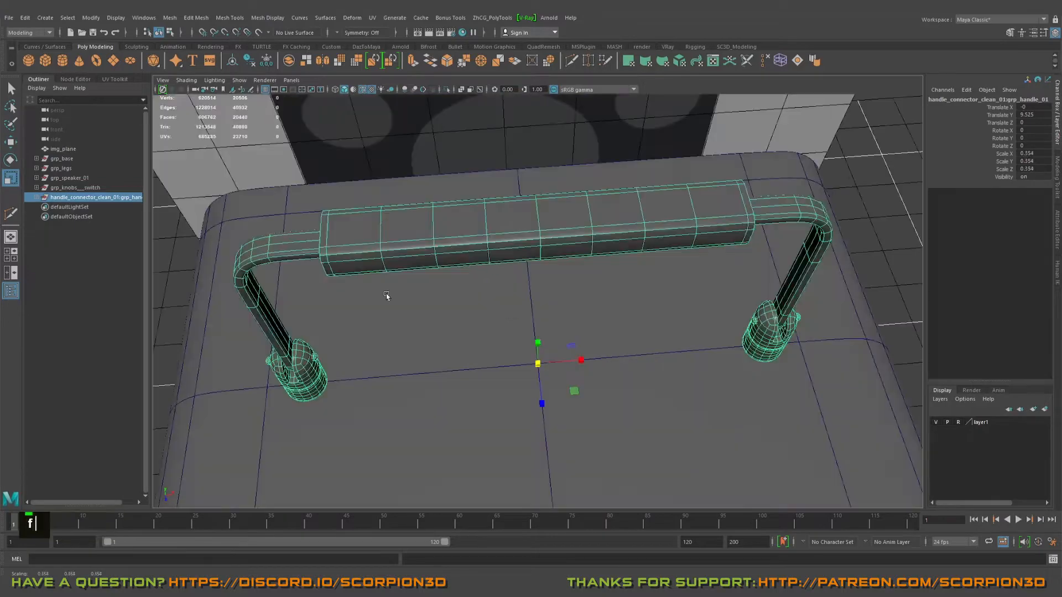
left_click_drag(542, 381, 497, 308, "alt")
right_click_drag(500, 310, 576, 393, "alt")
Step: Lower the handle group to about Y 9.51 so its feet rest on the cabinet top, adjust its scale, and deselect it
middle_click_drag(576, 393, 553, 304, "alt")
left_click_drag(553, 304, 505, 280, "alt")
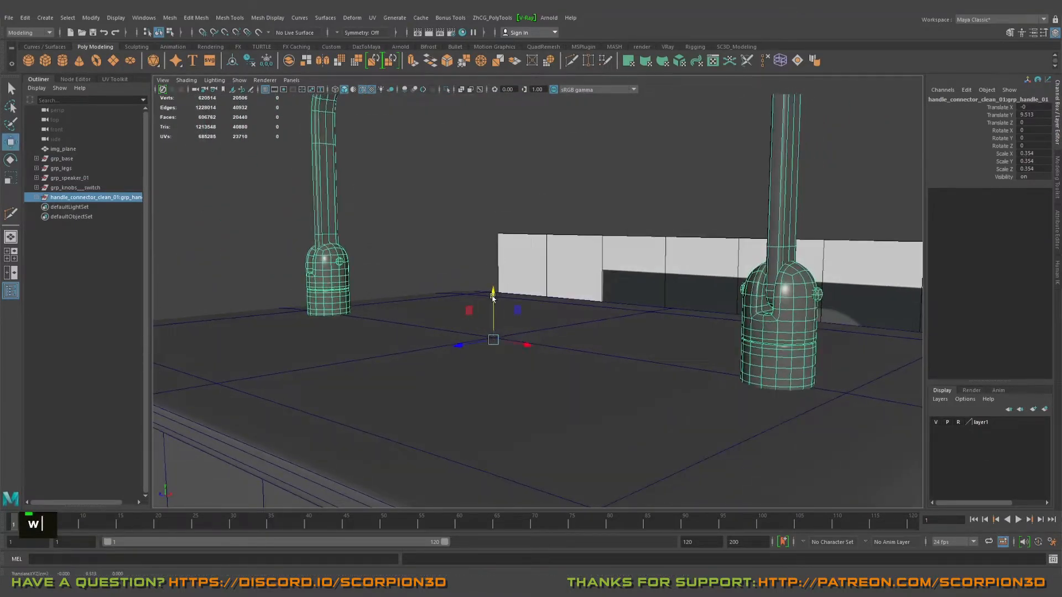
right_click_drag(493, 297, 502, 342, "alt")
key("r")
middle_click_drag(489, 340, 488, 339)
left_click_drag(488, 339, 763, 294, "alt")
key("q")
left_click(797, 297)
Step: Select the grp_speaker_01 group and snap it to the middle of the cabinet's front face at X 0, Y 4.096, Z 1.976
right_click_drag(797, 297, 744, 323, "alt")
left_click_drag(743, 323, 666, 327, "alt")
middle_click_drag(666, 326, 685, 253, "alt")
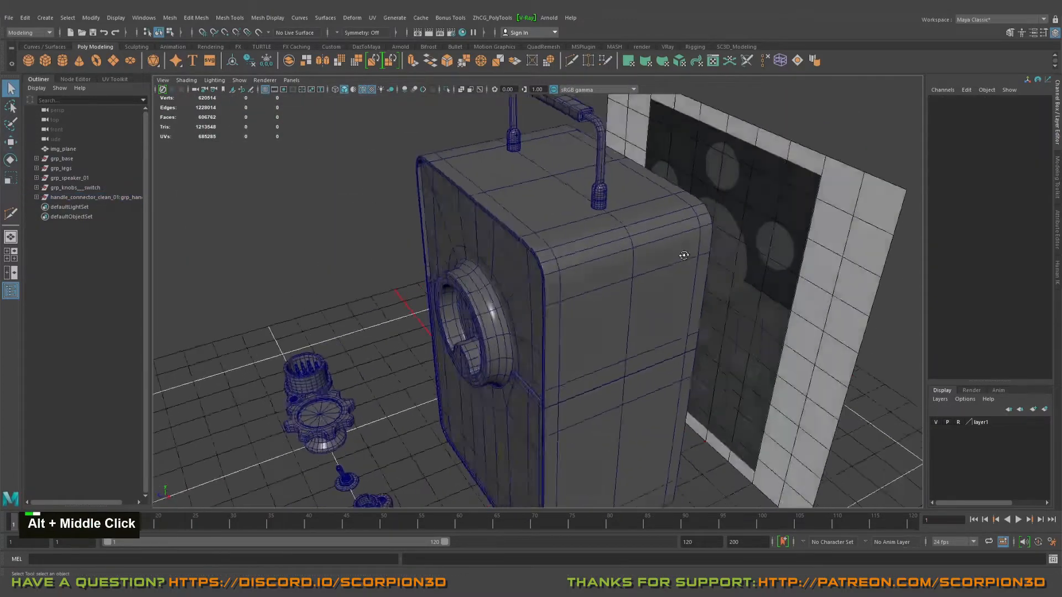
left_click_drag(684, 253, 735, 276, "alt")
middle_click_drag(736, 276, 689, 223, "alt")
left_click_drag(678, 249, 712, 394, "alt")
left_click(652, 356)
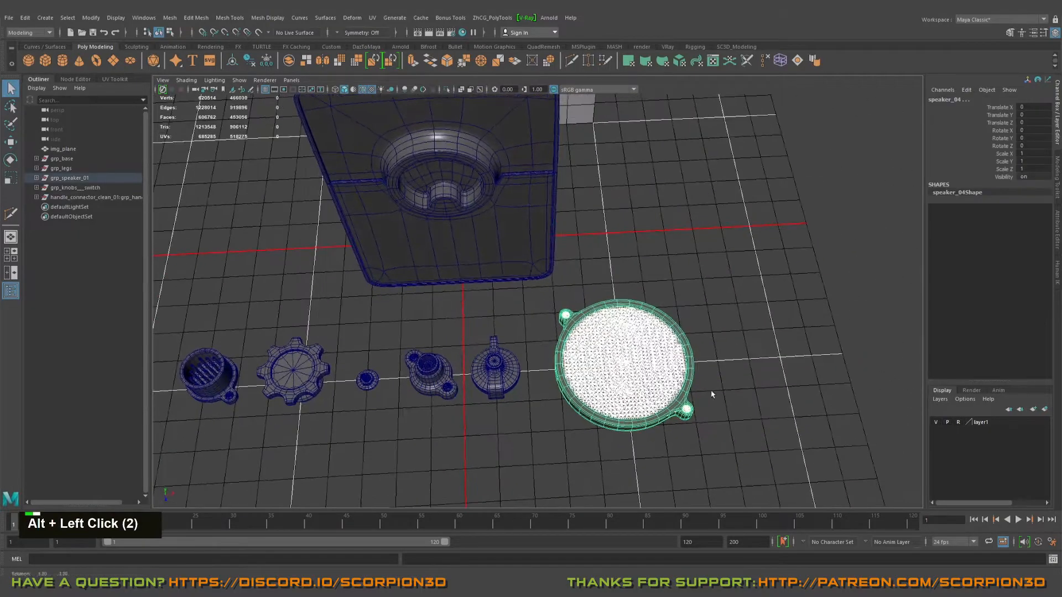
left_click(63, 178)
left_click_drag(476, 287, 494, 315, "alt")
key("w")
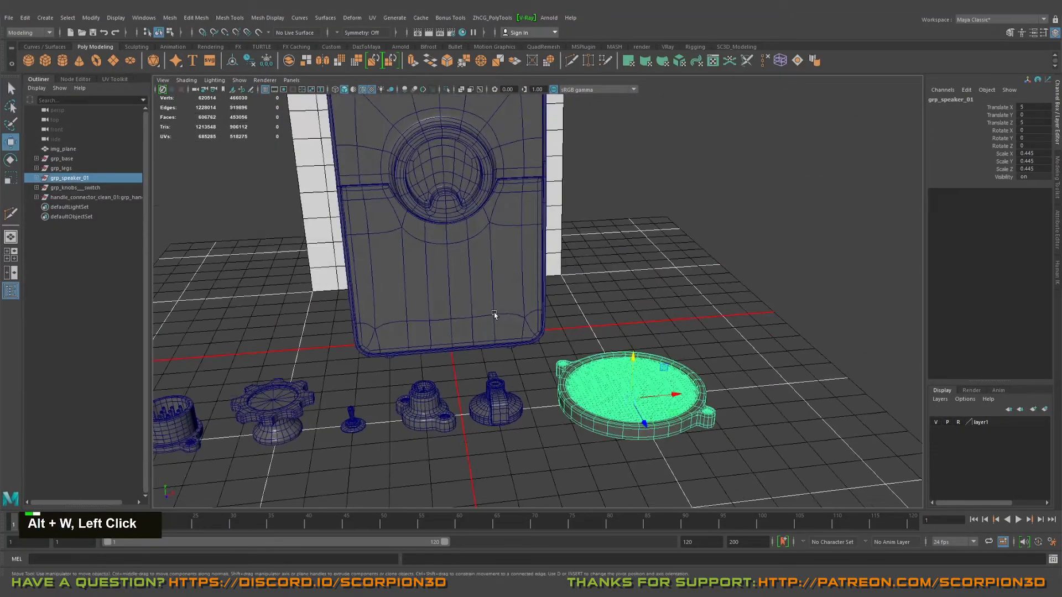
middle_click(450, 246)
key("w")
key("v")
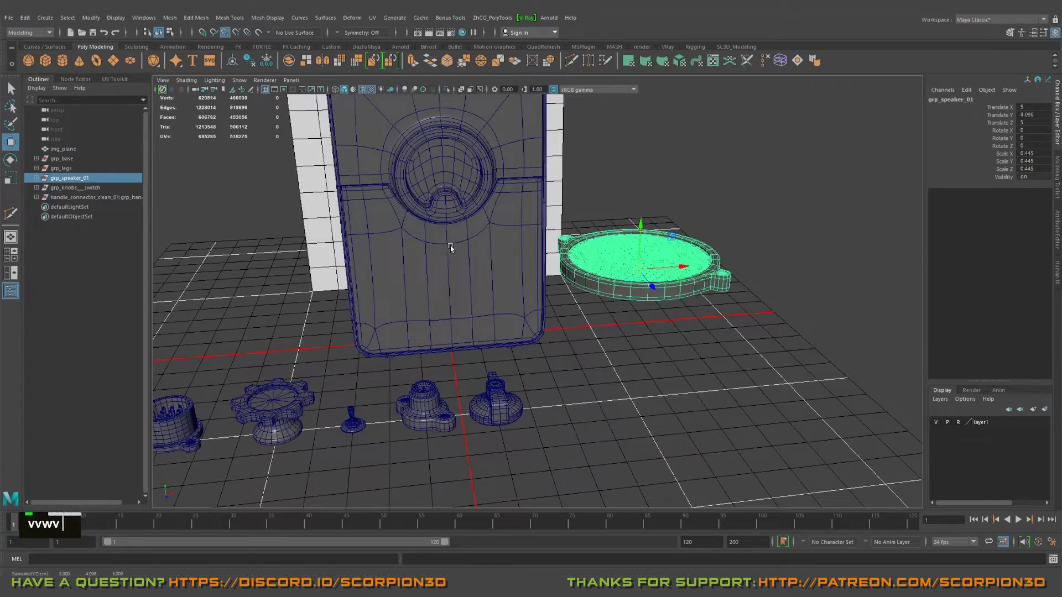
middle_click(450, 246)
Step: Rotate the speaker group 90 degrees about X to lie flat on the front face and lower it beneath the ring opening
key("e")
left_click_drag(448, 227, 436, 151)
key("f")
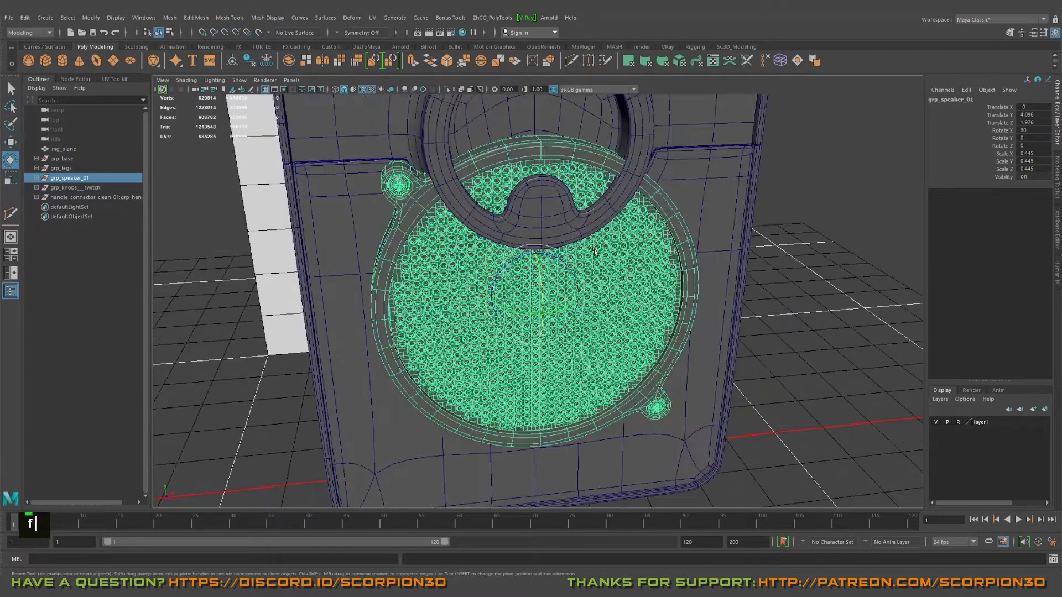
left_click_drag(589, 298, 549, 332, "alt")
scroll(549, 268, "down", 4)
key("w")
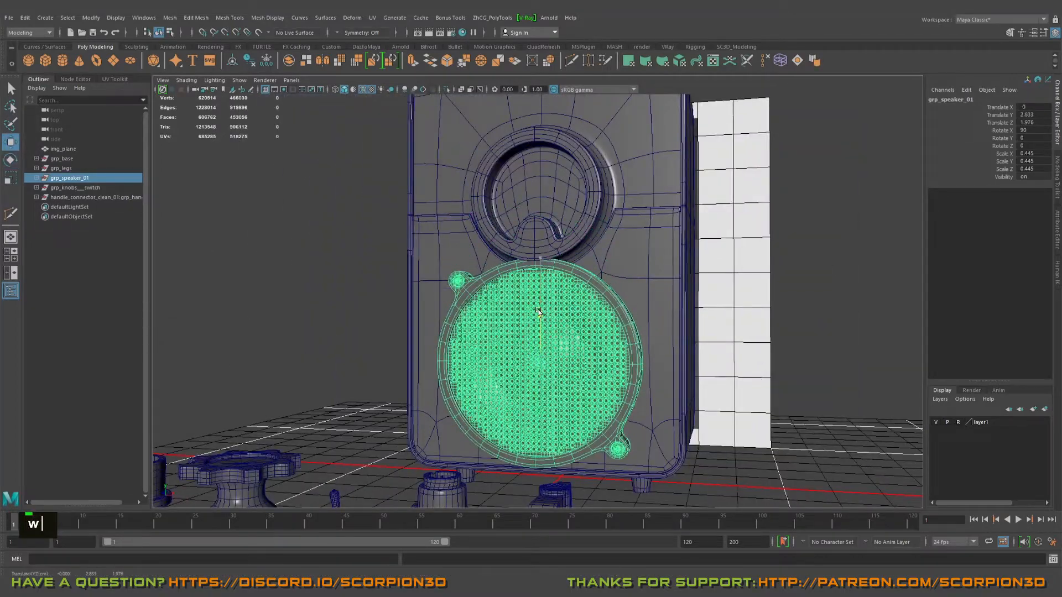
Step: Scale the speaker group uniformly to 0.398 and set its height to about Y 2.75 on the lower front panel
key("r")
middle_click_drag(557, 378, 598, 359, "alt")
mouse_move(598, 360)
left_mouse_down("alt")
mouse_move(613, 346)
mouse_move(606, 357)
mouse_move(597, 346)
left_mouse_up("alt")
right_click_drag(597, 346, 607, 336, "alt")
left_click_drag(607, 336, 603, 346, "alt")
middle_click_drag(603, 346, 600, 353, "alt")
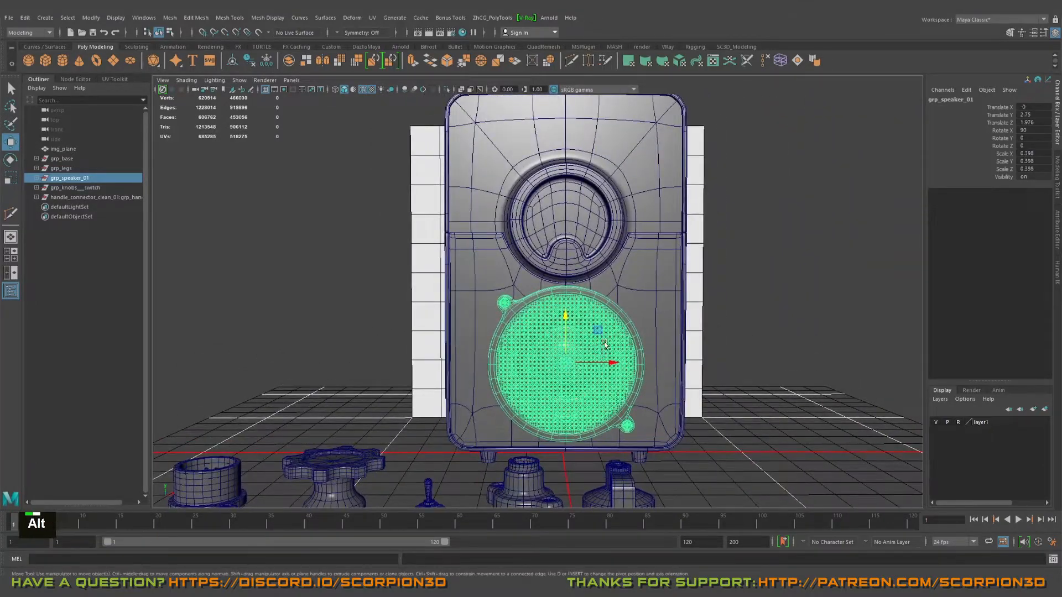
Step: Shift the speaker group sideways and slightly down on the front panel to about X -0.813, Y 2.716
right_click_drag(568, 313, 617, 324, "alt")
left_click_drag(617, 324, 642, 323)
middle_click_drag(736, 320, 705, 322)
left_click_drag(705, 323, 618, 296, "alt")
key("q")
middle_click_drag(618, 297, 498, 309, "alt")
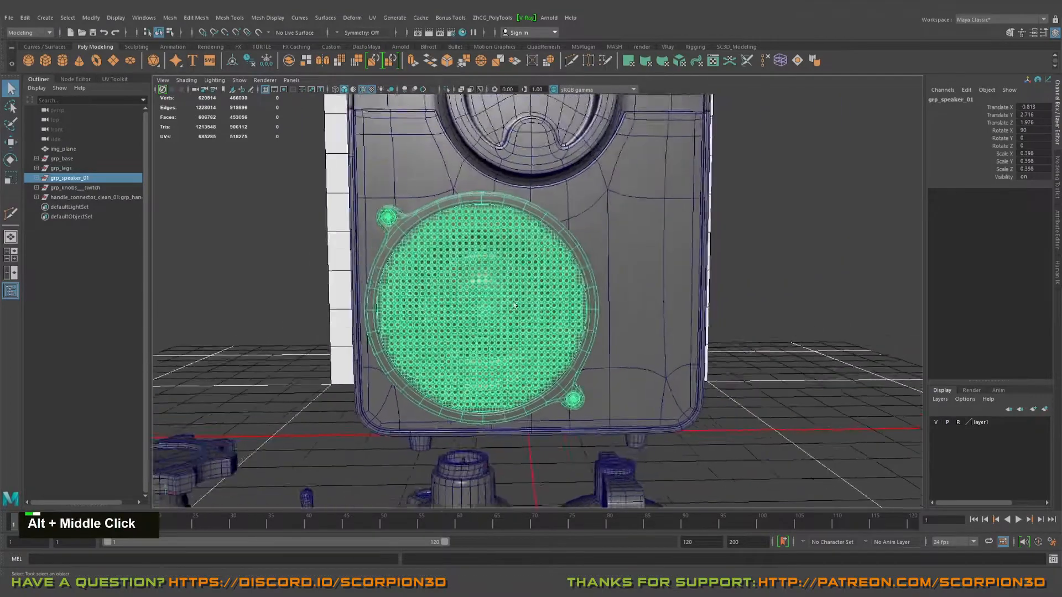
Step: Scale the speaker group uniformly to 0.381 and reposition it on the lower front panel at about X -0.829, Y 2.68
left_click_drag(498, 310, 470, 296, "alt")
middle_click_drag(497, 308, 479, 309)
right_click_drag(479, 309, 520, 301, "alt")
middle_click_drag(519, 301, 546, 294, "alt")
left_click_drag(546, 294, 540, 296, "alt")
key("w")
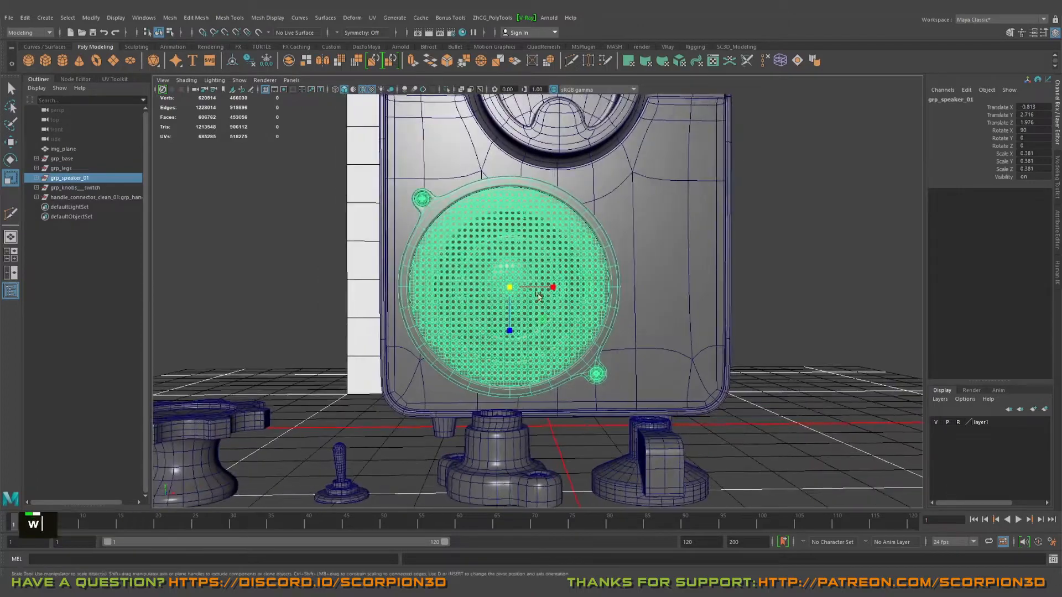
left_click_drag(510, 245, 508, 240)
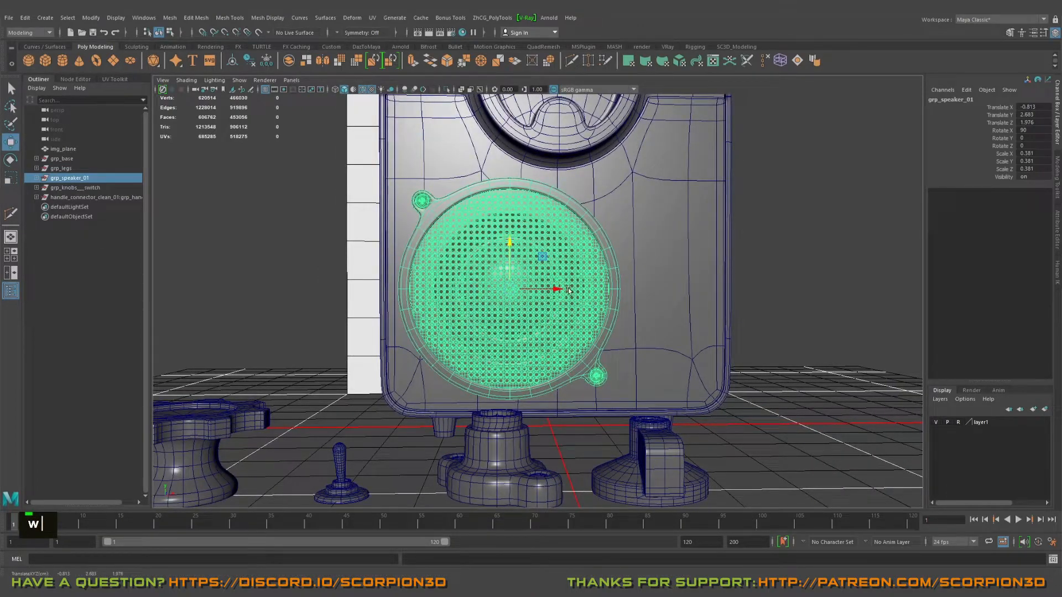
left_click_drag(569, 290, 562, 290)
Step: Examine the speaker group's size and placement on the cabinet in the front and perspective views, and clear the selection
key("space")
key("space")
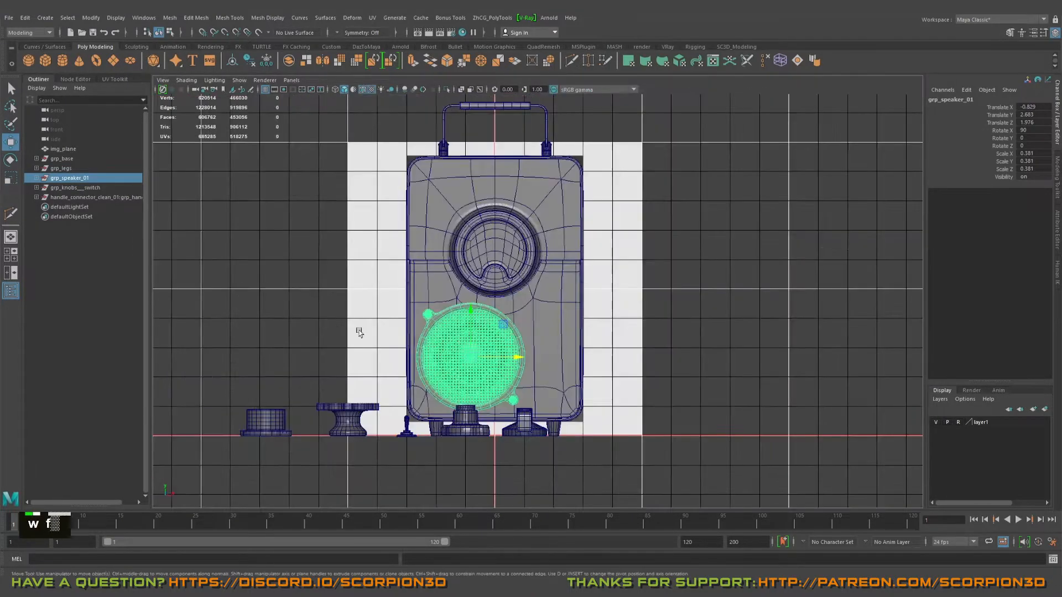
right_click_drag(360, 329, 425, 371, "alt")
middle_click_drag(425, 370, 473, 310, "alt")
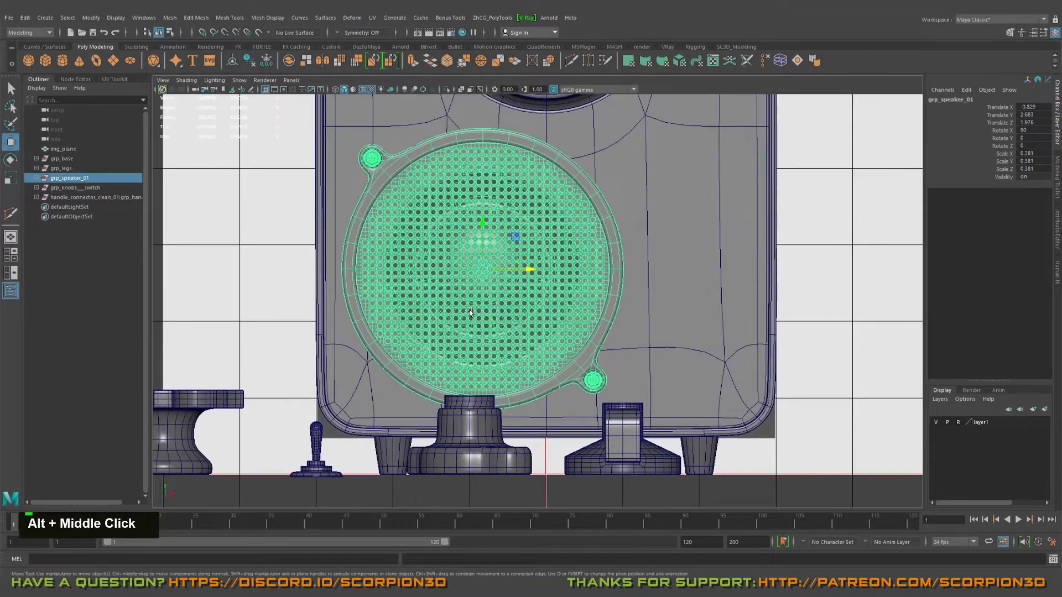
scroll(470, 313, "down", 5)
right_click_drag(470, 312, 583, 367, "alt")
middle_click_drag(580, 334, 555, 374, "alt")
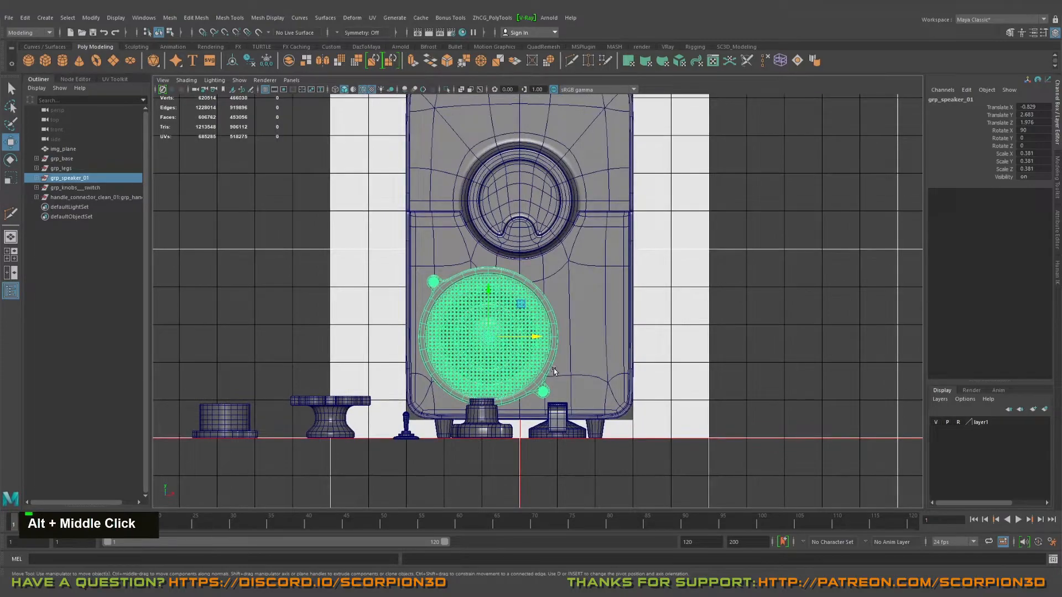
key("space")
key("space")
left_click_drag(659, 239, 650, 270, "alt")
scroll(649, 270, "down", 4)
key("q")
left_click(724, 288)
left_click_drag(713, 291, 626, 395, "alt")
left_click(562, 424)
left_click_drag(642, 439, 592, 449, "alt")
key("w")
left_click_drag(520, 434, 517, 408, "alt")
key("e")
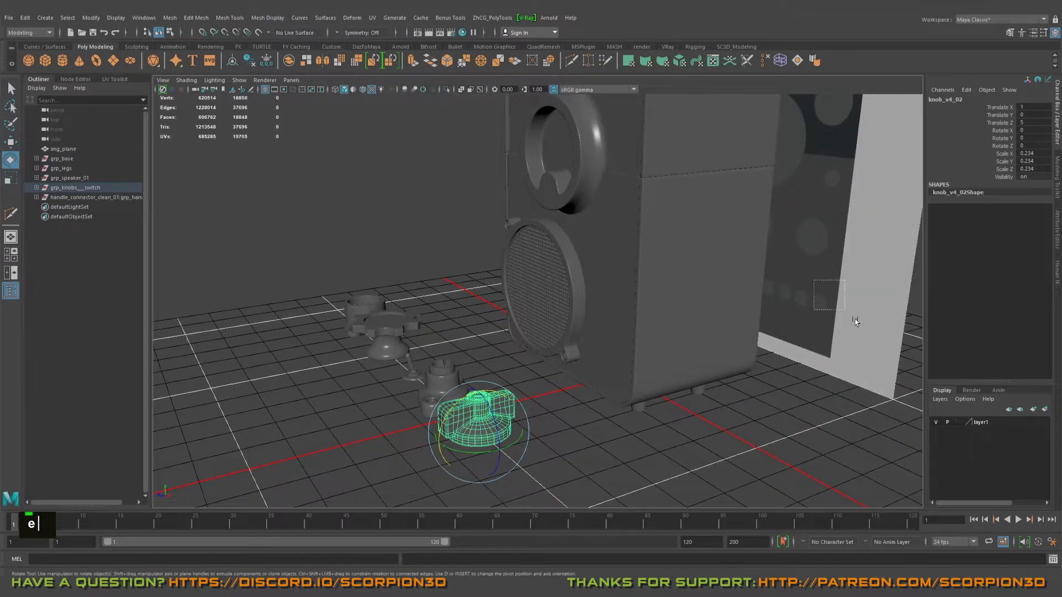
Step: Unlock layer1 for selection and move img_plane in front of the cabinet to Z 2.771
left_click_drag(855, 321, 852, 319)
scroll(798, 311, "down", 2)
left_click_drag(695, 220, 624, 404)
middle_click_drag(623, 404, 581, 311, "alt")
Step: Select the winged knob_v4_02 on the floor and rotate it 90 degrees about X
left_click(502, 384)
left_click_drag(504, 382, 548, 334, "alt")
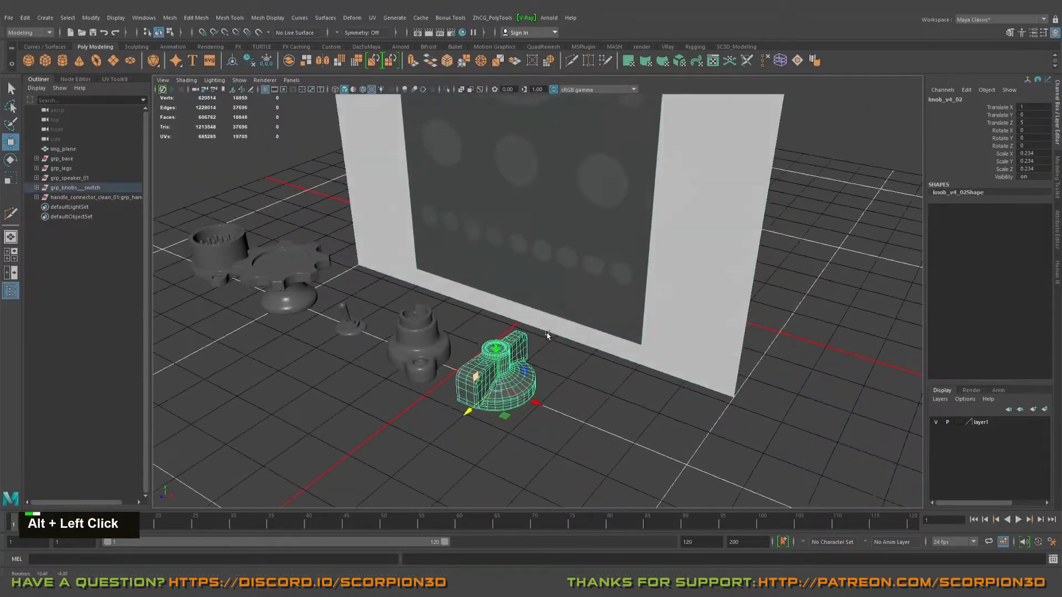
key("e")
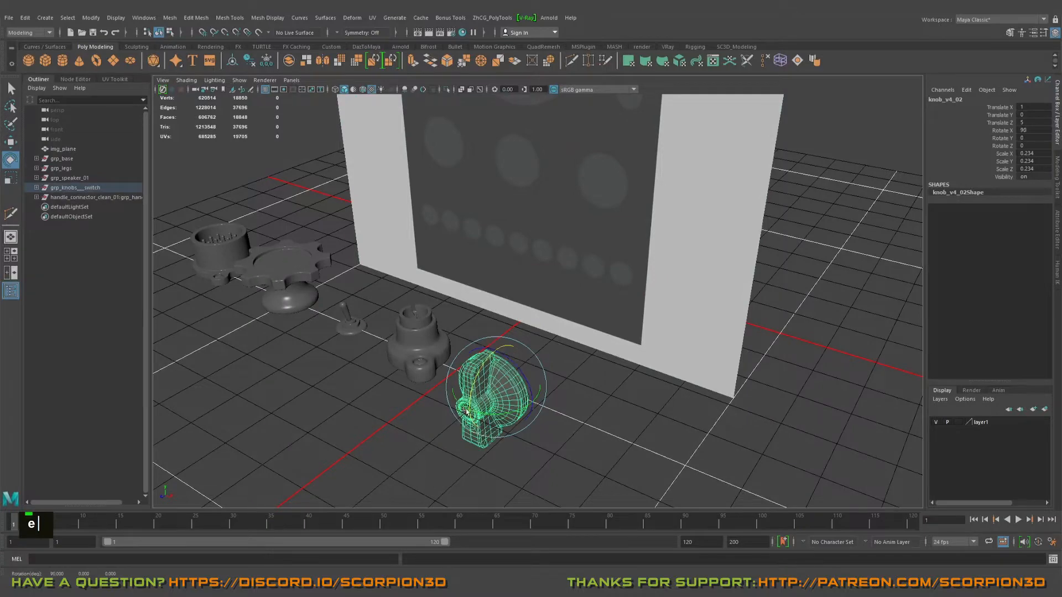
left_click_drag(466, 412, 536, 348, "alt")
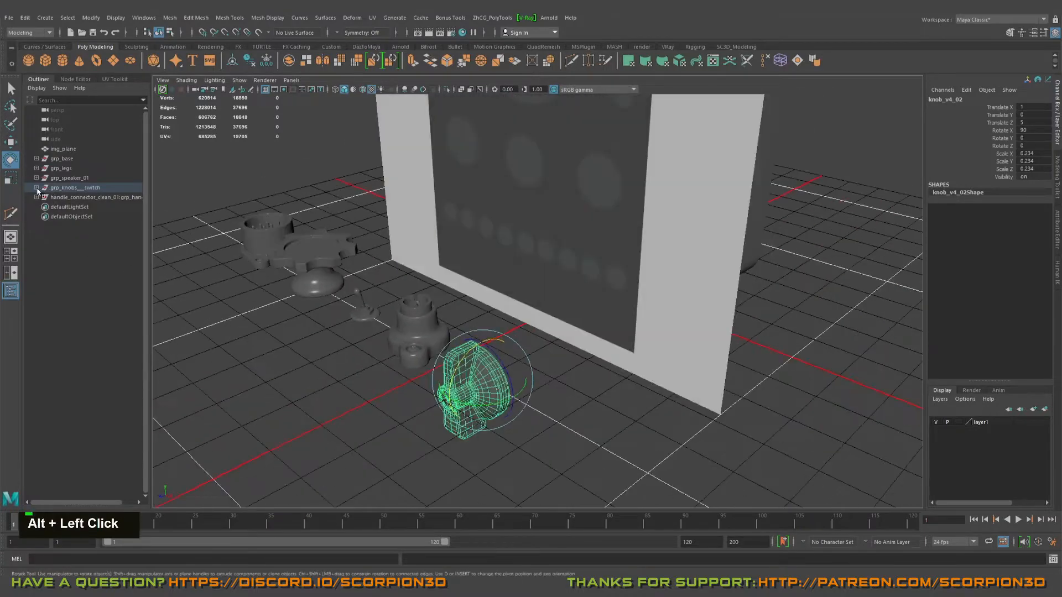
Step: Duplicate the grp_knob_v4_01 group and move the copy up in front of the reference plane, to about Y 2.6, Z -1.69
left_click(46, 190)
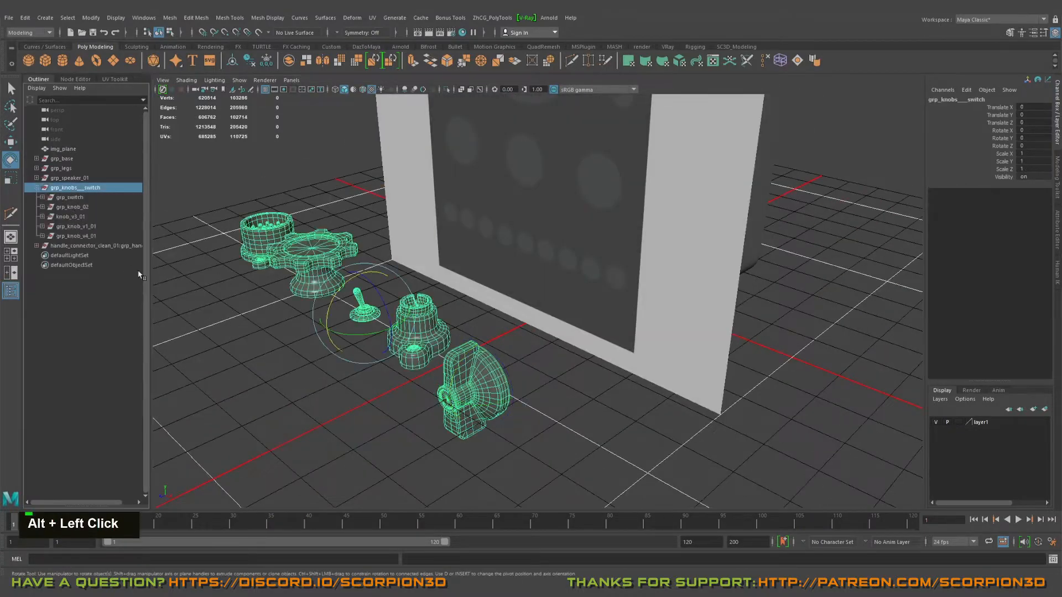
left_click(548, 413)
left_click(467, 400)
left_click(89, 238)
left_click_drag(355, 270, 376, 270, "alt")
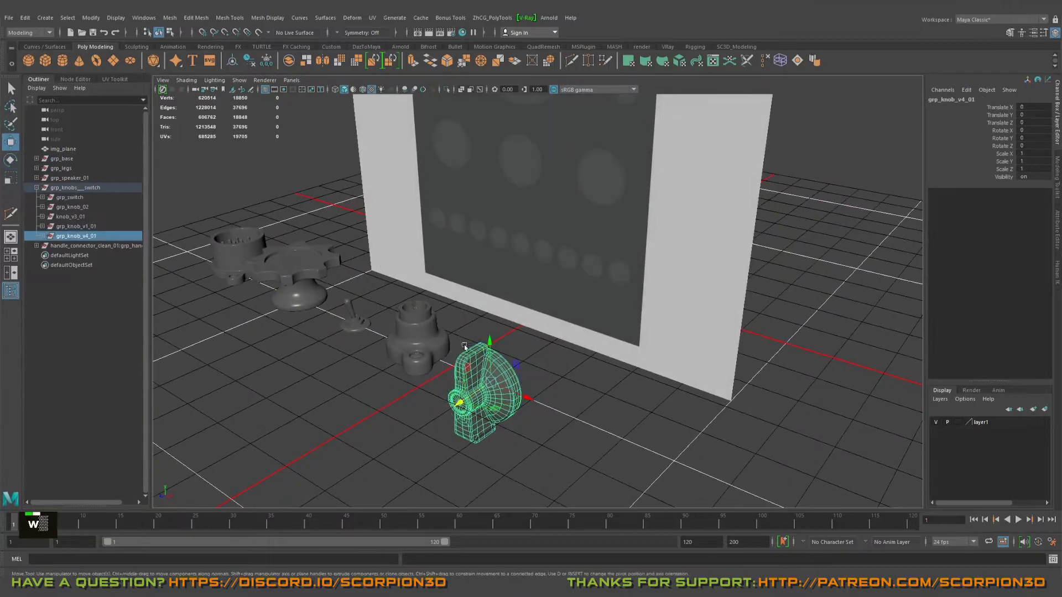
key("ctrl+d")
key("w")
left_click_drag(469, 369, 578, 160)
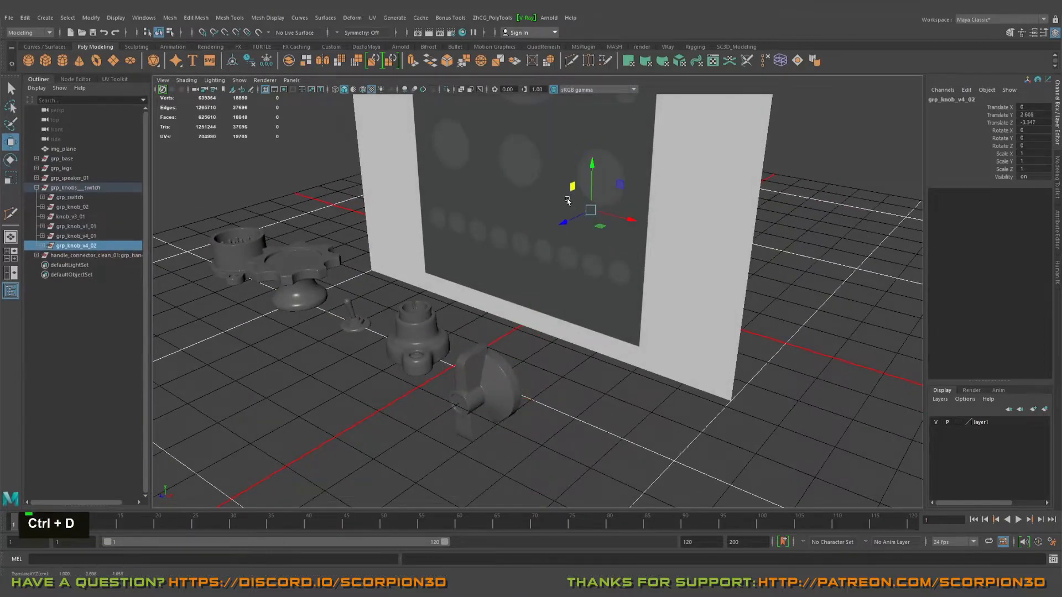
left_click_drag(561, 206, 557, 240, "alt")
left_click_drag(563, 236, 522, 245)
Step: In the front view, move the winged knob copy over the rightmost circle in the reference image's row of three
key("space")
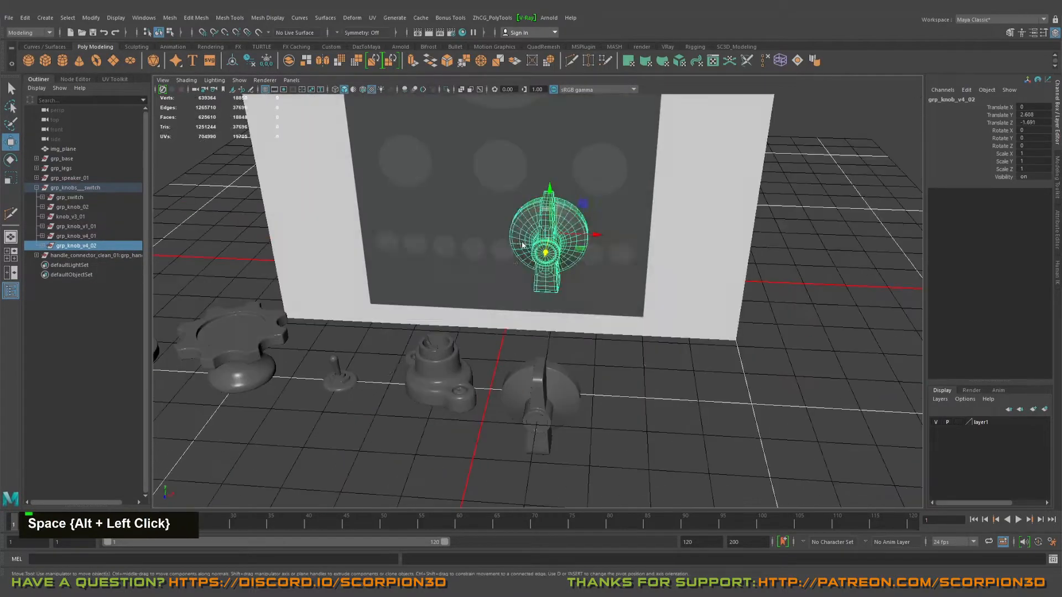
key("f")
key("space")
right_click_drag(600, 321, 619, 321, "alt")
scroll(541, 282, "down", 8, "alt")
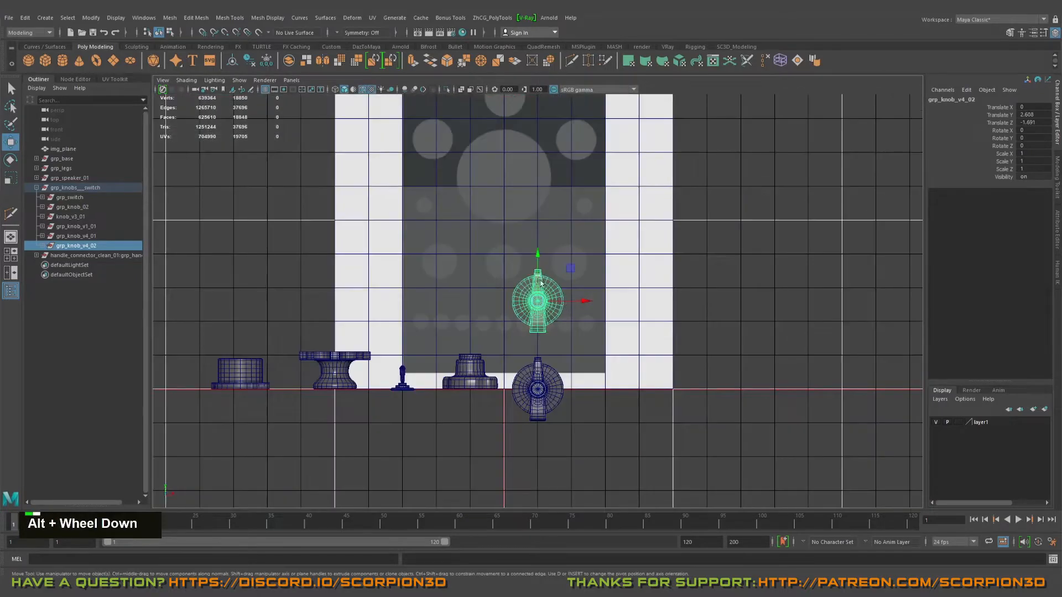
right_click_drag(540, 282, 827, 412, "alt")
middle_click_drag(827, 413, 819, 433, "alt")
key("w")
left_click_drag(562, 289, 671, 161)
middle_click_drag(647, 181, 605, 256, "alt")
right_click_drag(604, 256, 616, 242, "alt")
Step: Scale the winged knob copy uniformly to 0.691 and centre it on the reference circle at X 0.928, Y 3.761
key("r")
middle_click_drag(616, 243, 538, 238)
key("w")
right_click_drag(557, 242, 691, 196, "alt")
middle_click_drag(691, 197, 643, 223, "alt")
key("w")
left_click_drag(649, 224, 646, 213)
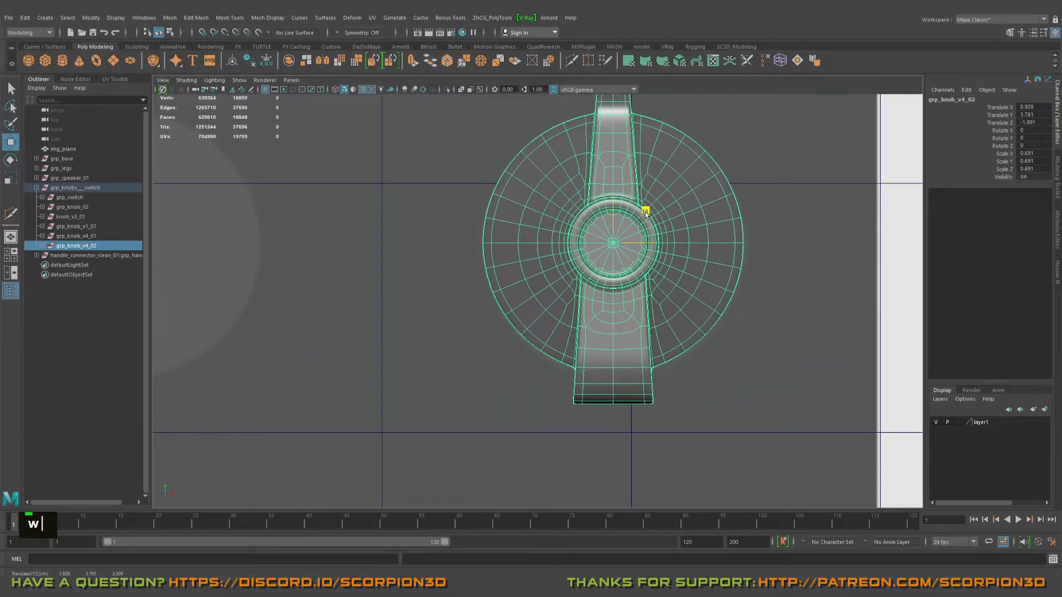
Step: Refine the winged knob copy to a uniform scale of 0.672 and a height of Y 3.756
middle_click_drag(614, 235, 601, 240)
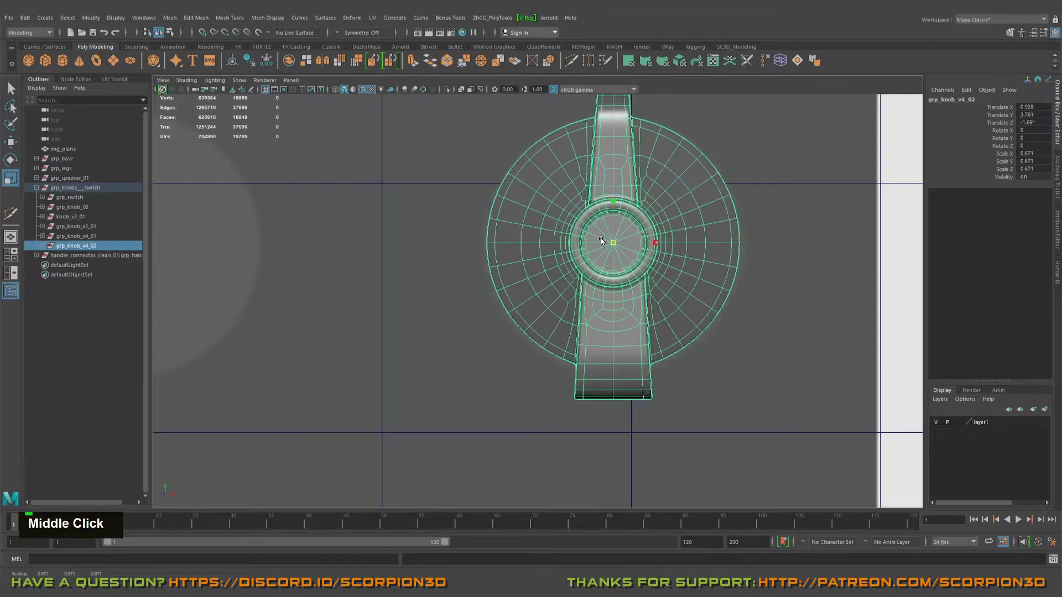
key("w")
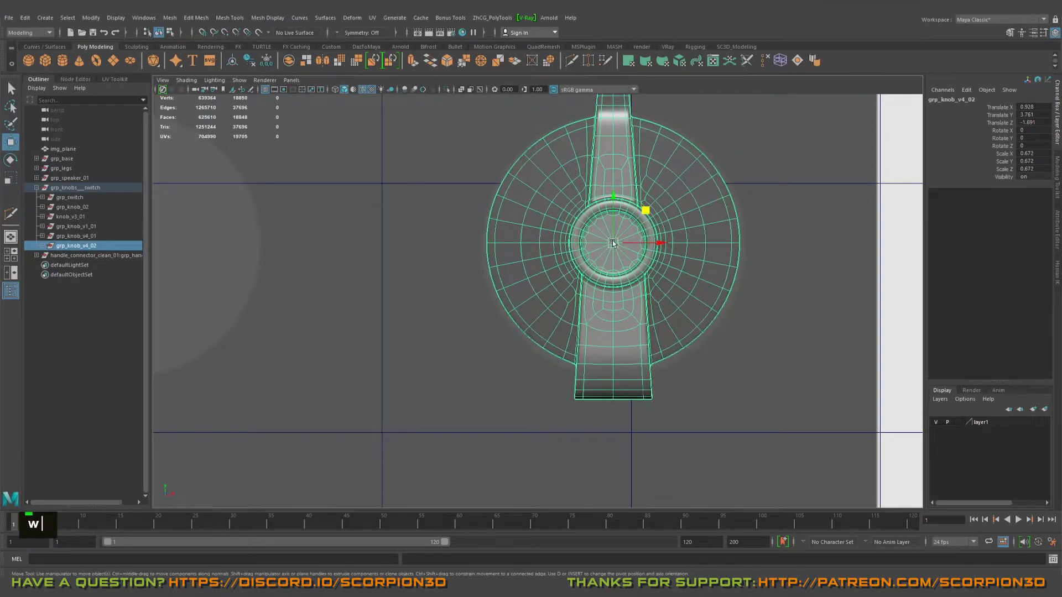
left_click_drag(639, 211, 641, 213)
scroll(641, 213, "down", 10)
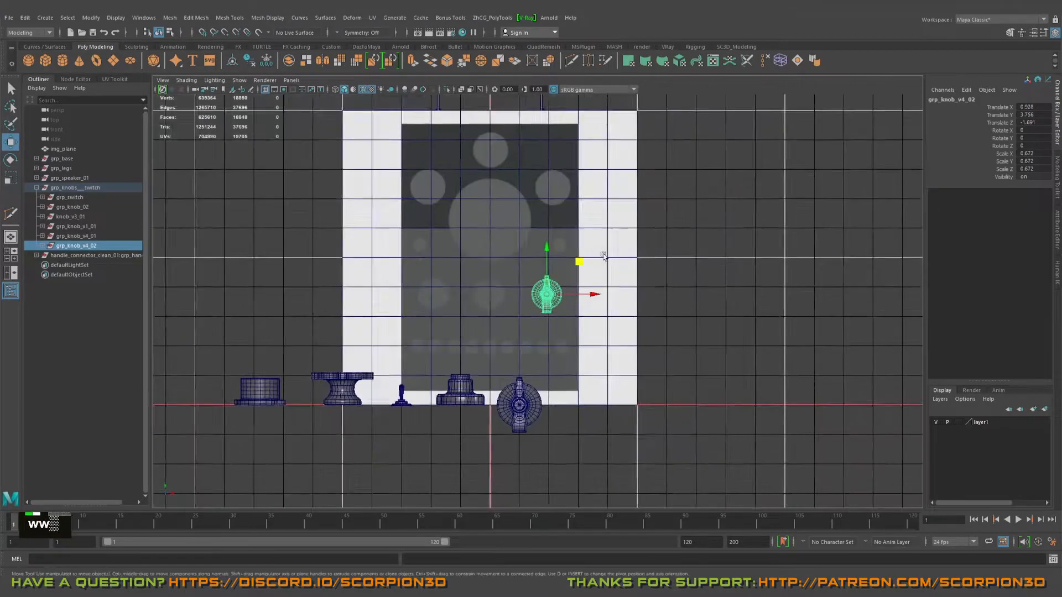
Step: Duplicate the gear knob group grp_knob_v1_01 and move the copy over the winged knob at about X 6.935, Y 3.313
middle_click_drag(418, 412, 466, 365, "alt")
left_click(491, 352)
left_click(403, 334)
right_click_drag(440, 328, 471, 324, "alt")
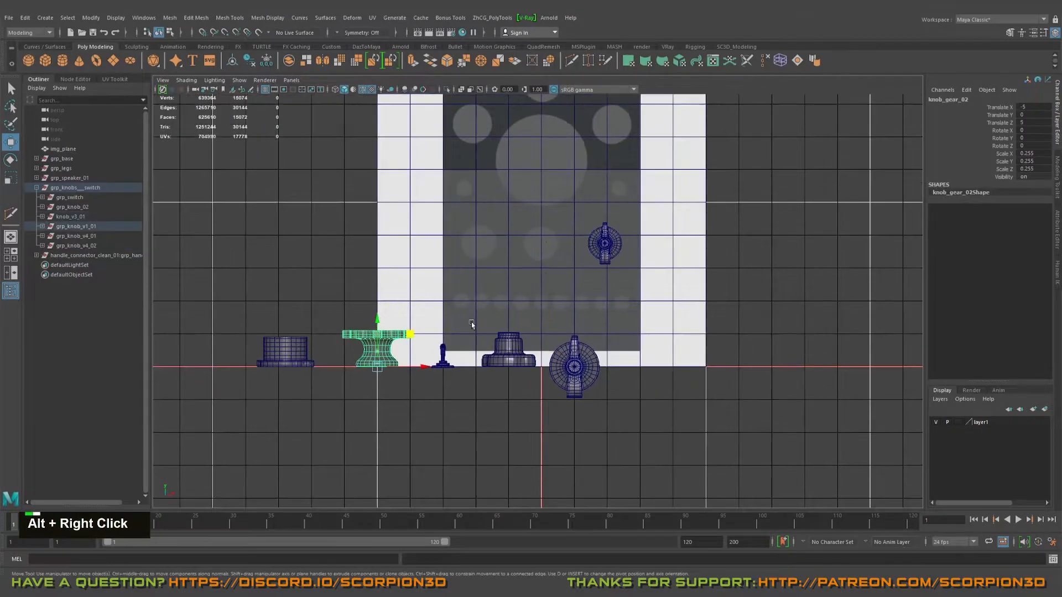
left_click(77, 226)
key("ctrl+d")
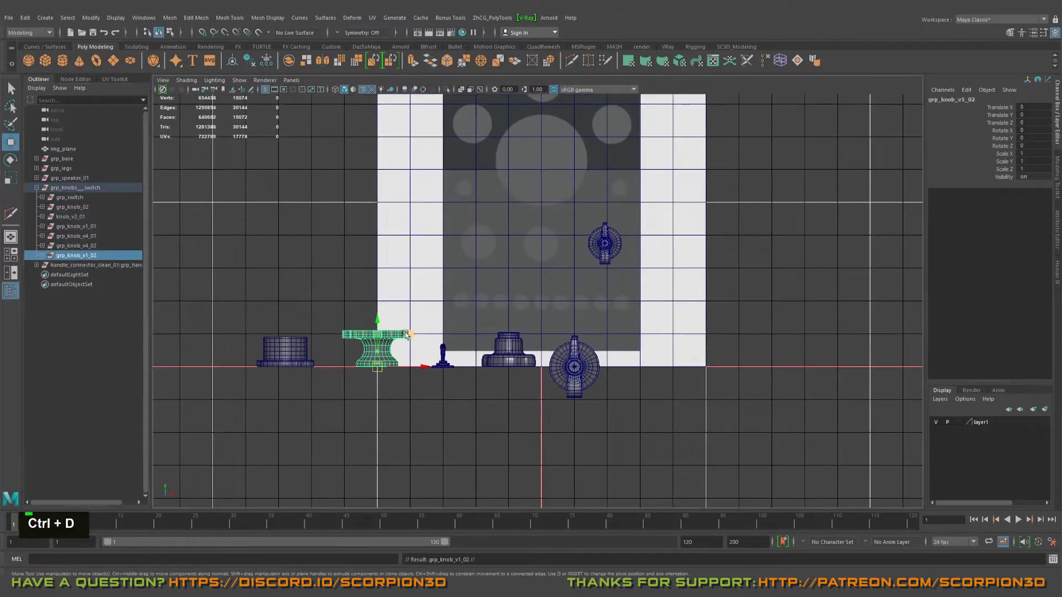
right_click_drag(636, 229, 702, 297, "alt")
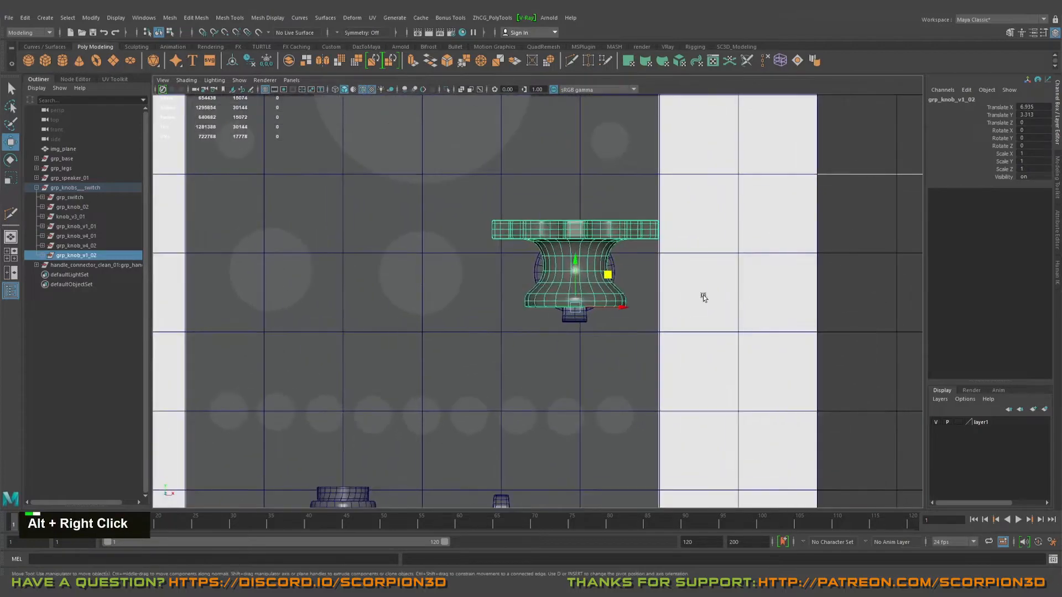
Step: Rotate the gear knob copy 90 degrees about X and raise it over the reference circle to about Y 3.59
key("e")
left_click_drag(572, 277, 576, 334)
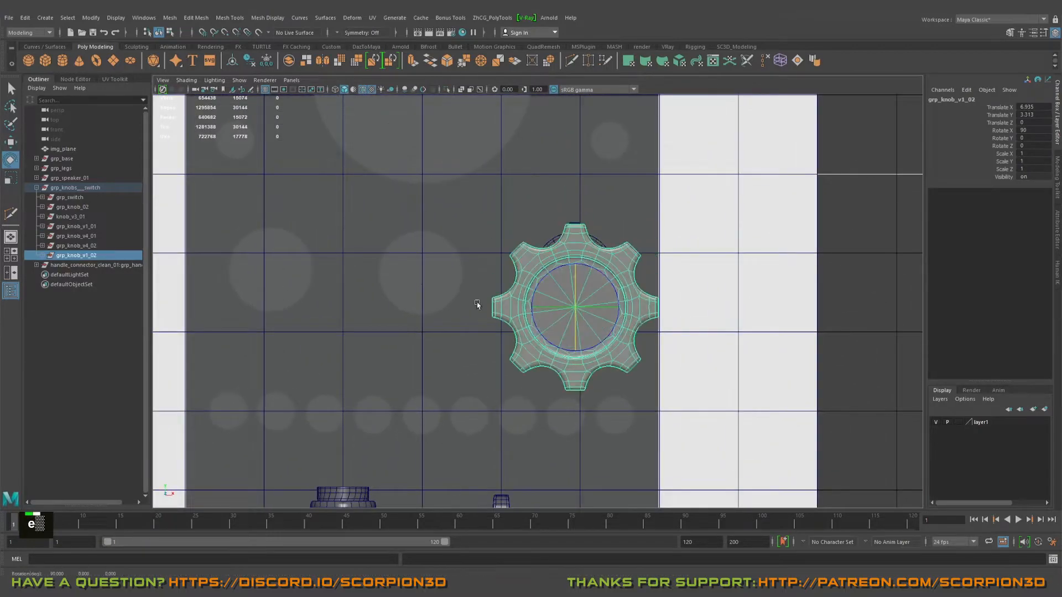
key("w")
right_click_drag(483, 304, 612, 319, "alt")
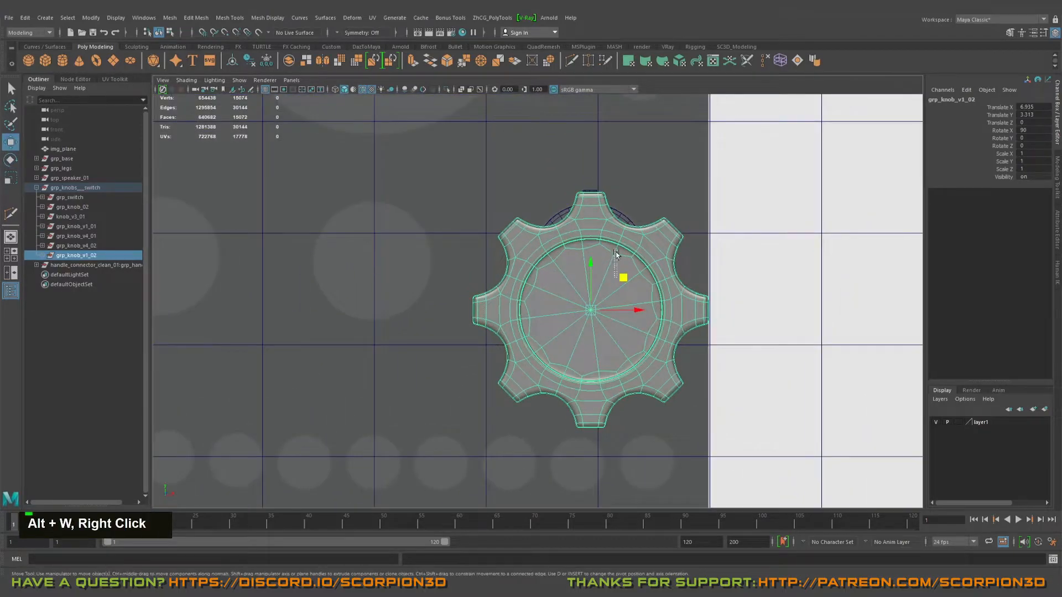
key("ctrl+z")
middle_click_drag(621, 278, 624, 248)
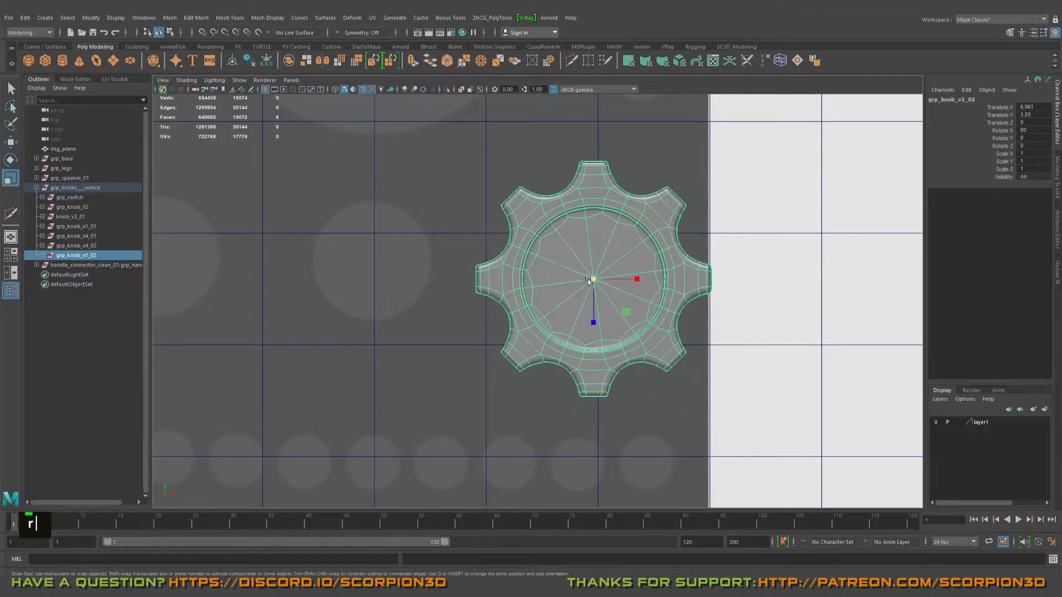
Step: Scale the gear knob copy uniformly to 0.625 and snap its centre to the winged knob's centre at X 6.928, Y 3.756
middle_click_drag(588, 281, 463, 266)
right_click_drag(463, 267, 678, 270, "alt")
middle_click_drag(677, 270, 618, 306, "alt")
left_click_drag(626, 297, 408, 297)
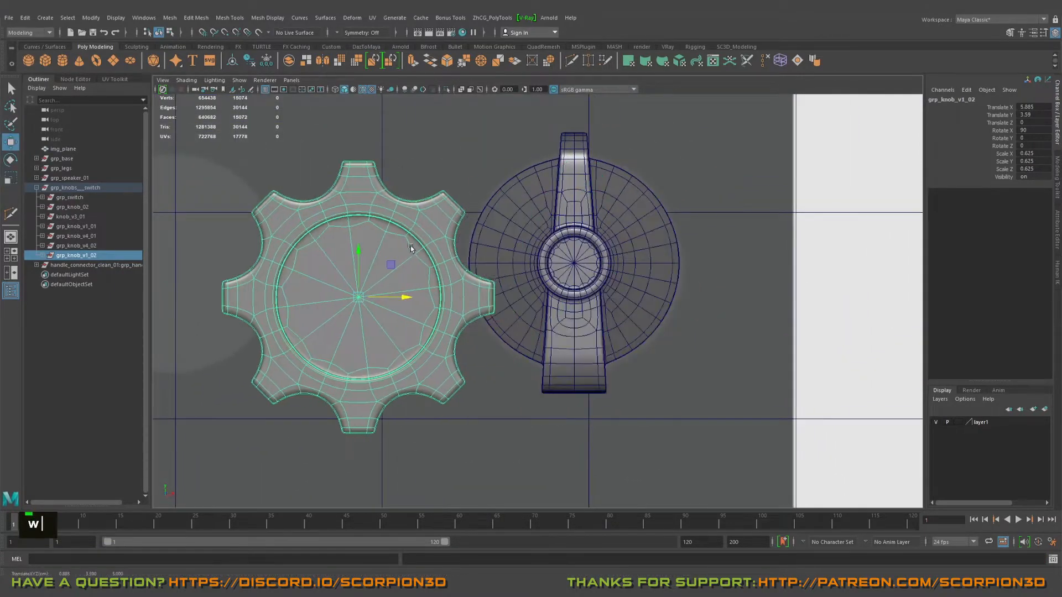
key("v")
left_click_drag(359, 250, 571, 265)
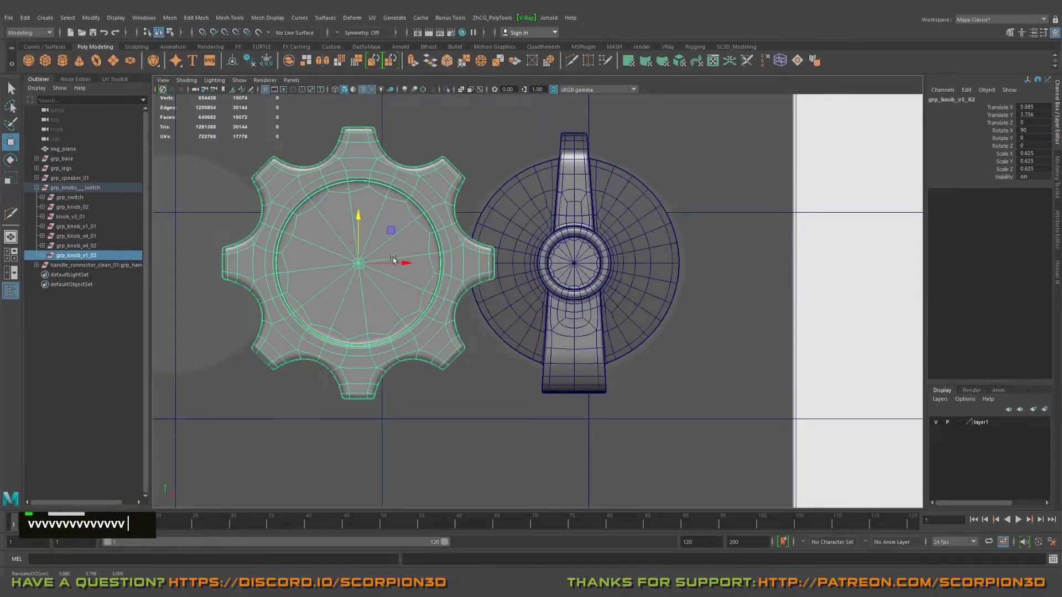
middle_click(572, 264)
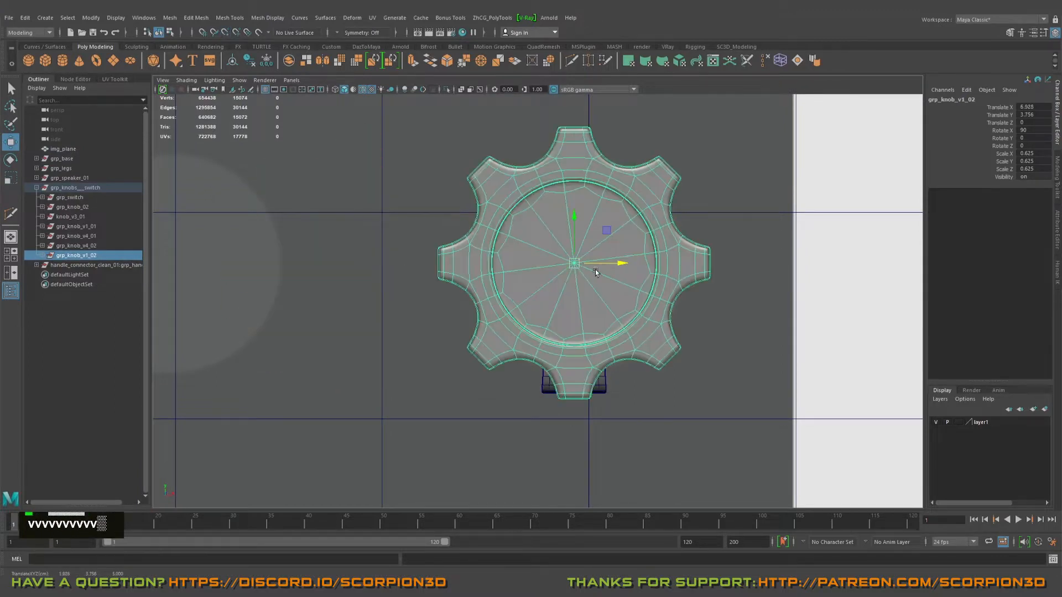
Step: Move the gear knob copy back to Z -1.955 in the perspective view so it overlaps the winged knob
key("space")
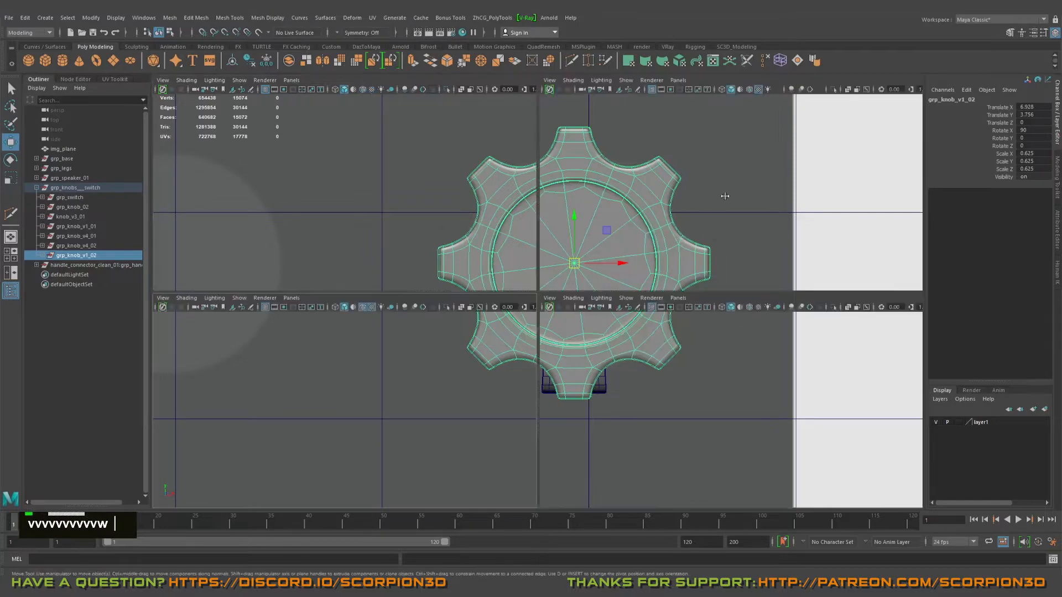
key("space")
left_click_drag(724, 198, 658, 251, "alt")
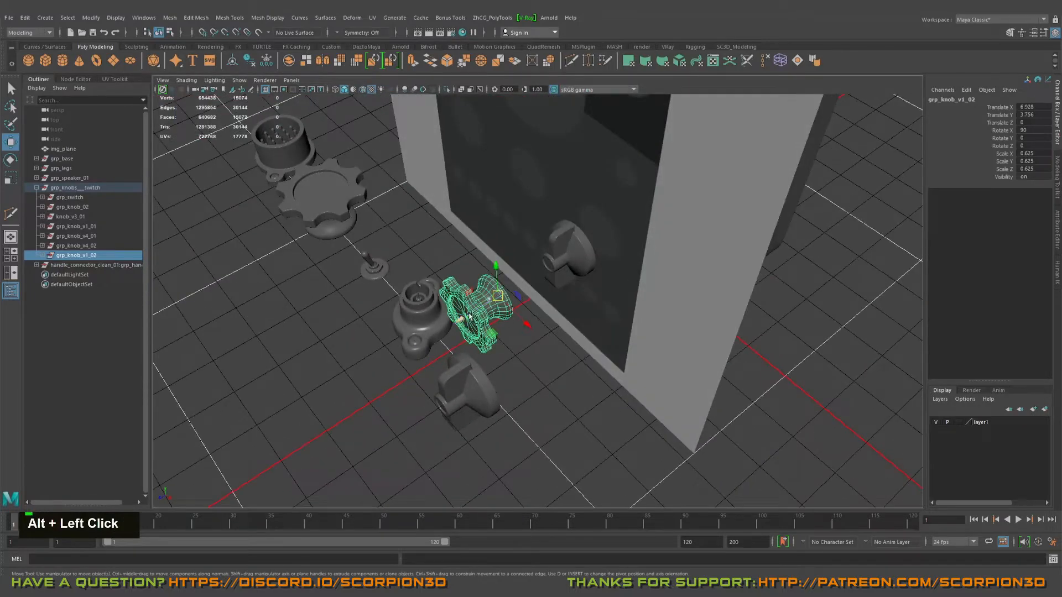
middle_click_drag(469, 316, 532, 286)
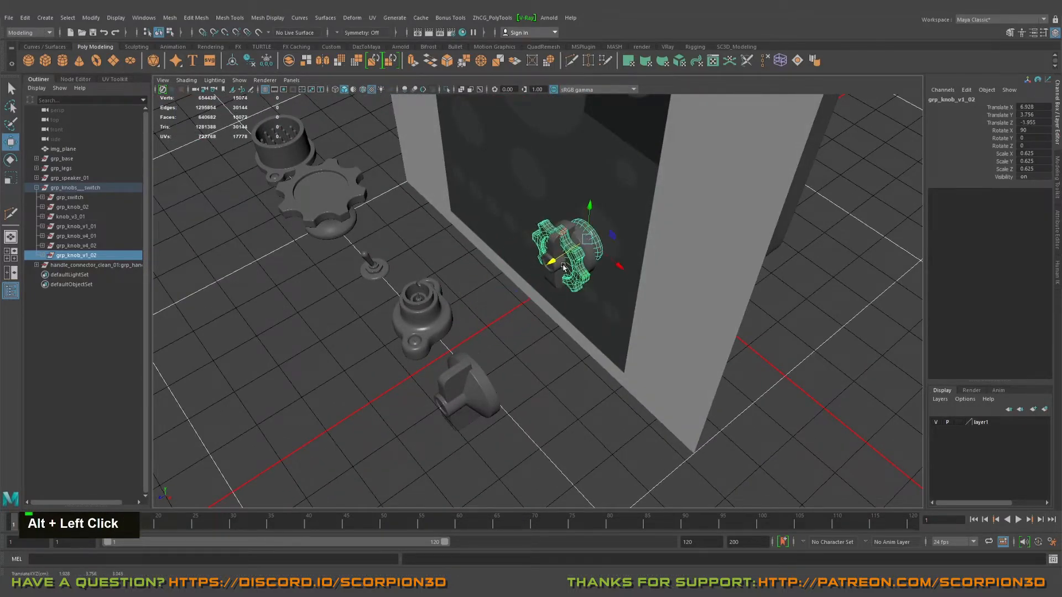
left_click_drag(563, 266, 569, 320, "alt")
Step: In the front view, scale the gear knob copy uniformly to 0.481 to fit within the winged knob's round base
key("space")
key("space")
right_click_drag(401, 334, 599, 307, "alt")
middle_click_drag(599, 307, 599, 373, "alt")
key("w")
key("r")
middle_click_drag(574, 319, 509, 310)
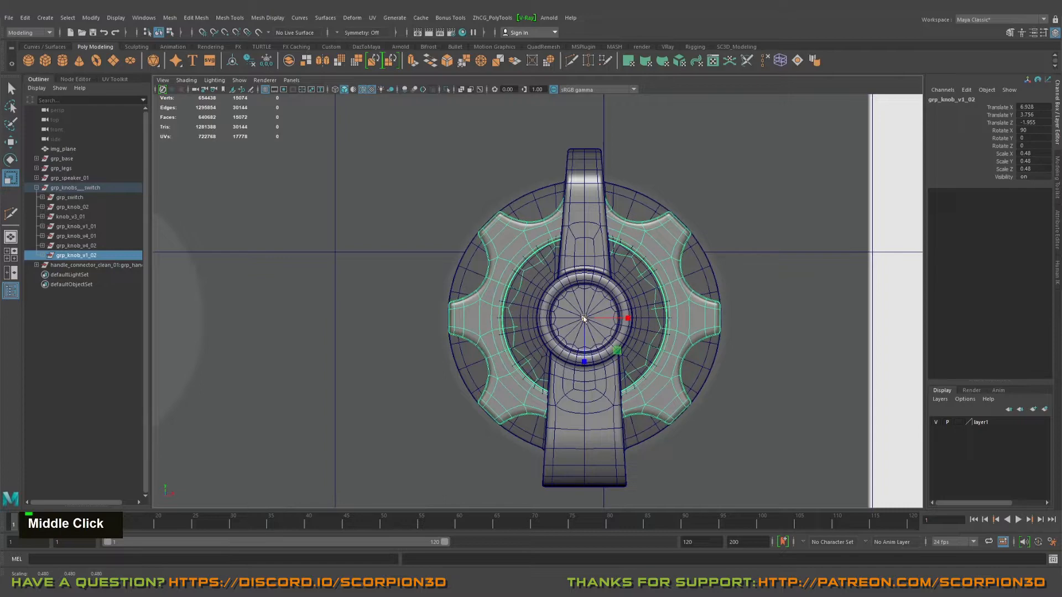
right_click_drag(671, 337, 811, 360, "alt")
Step: Move img_plane behind the cabinet to Z -8.603 and lock layer1 against selection
key("space")
left_click(764, 307, "alt")
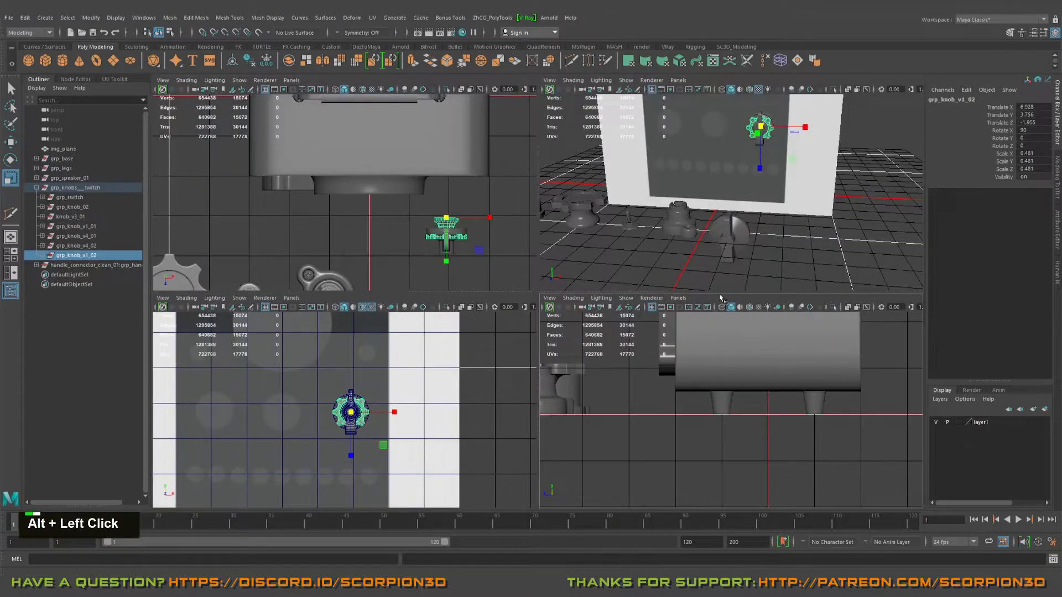
key("space")
right_click_drag(595, 267, 750, 340, "alt")
scroll(749, 340, "down", 3, "alt")
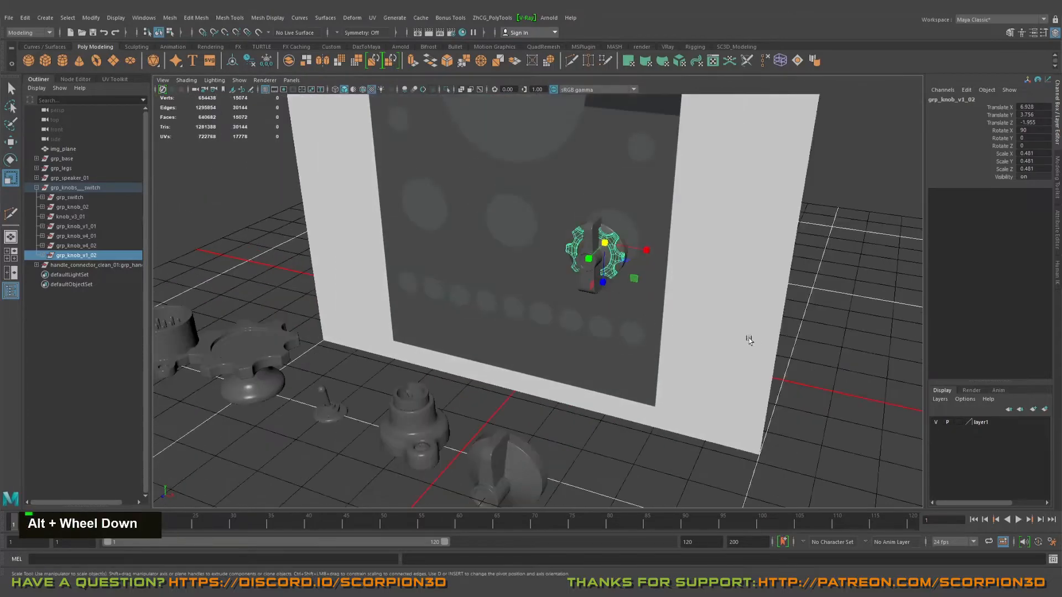
left_click(741, 321)
key("w")
left_click_drag(739, 318, 682, 336, "alt")
scroll(493, 199, "down", 2)
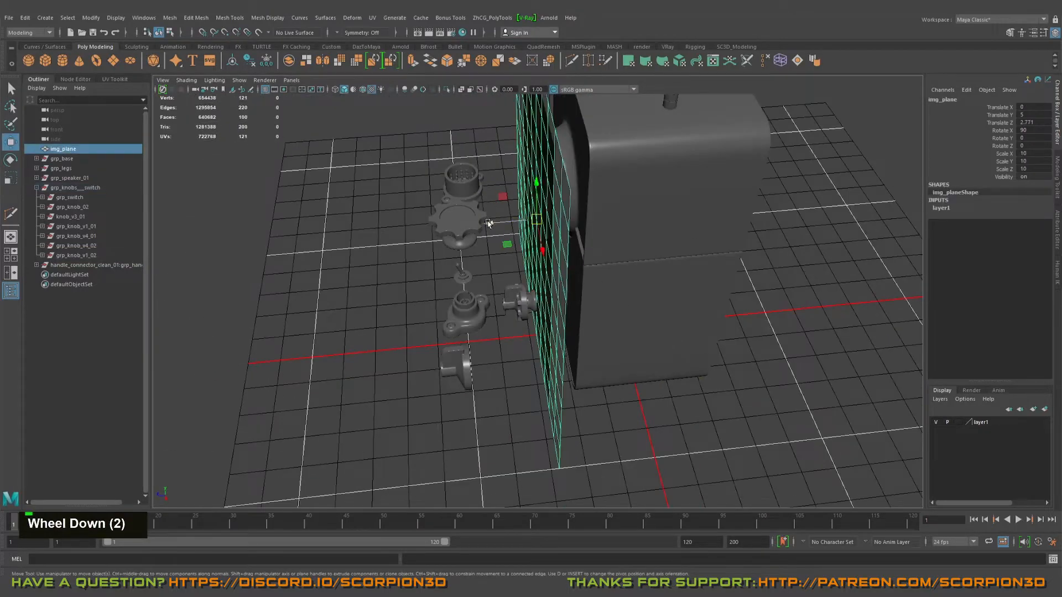
left_click_drag(488, 223, 874, 229)
double_click(958, 424)
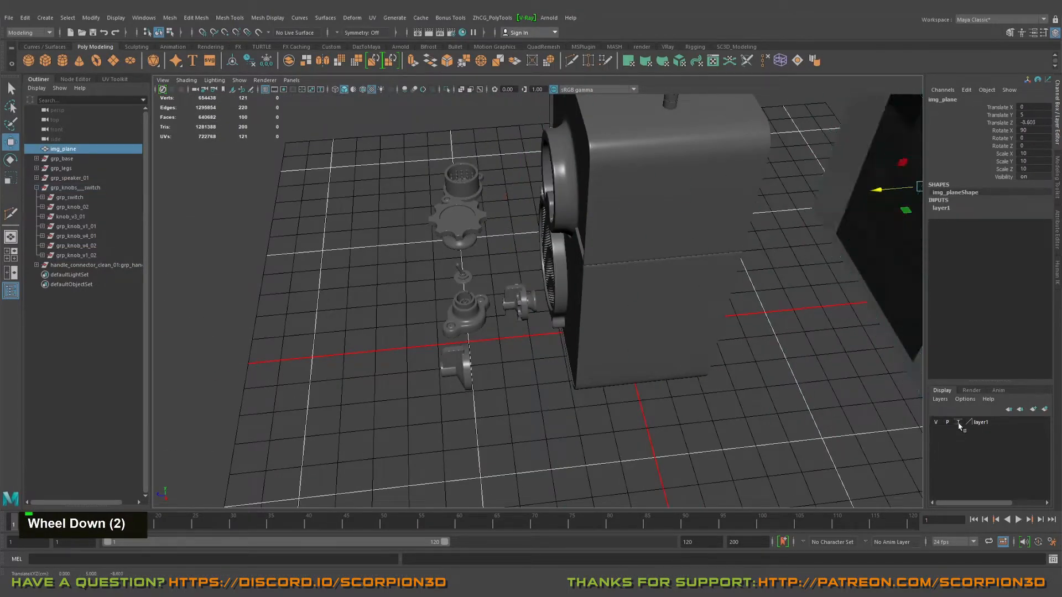
Step: Hide layer1 so the reference image plane no longer shows behind the cabinet, and clear the selection
left_click(935, 424)
left_click_drag(830, 409, 726, 329, "alt")
key("q")
left_click(652, 349)
scroll(595, 351, "up", 3)
right_click_drag(726, 328, 662, 336, "alt")
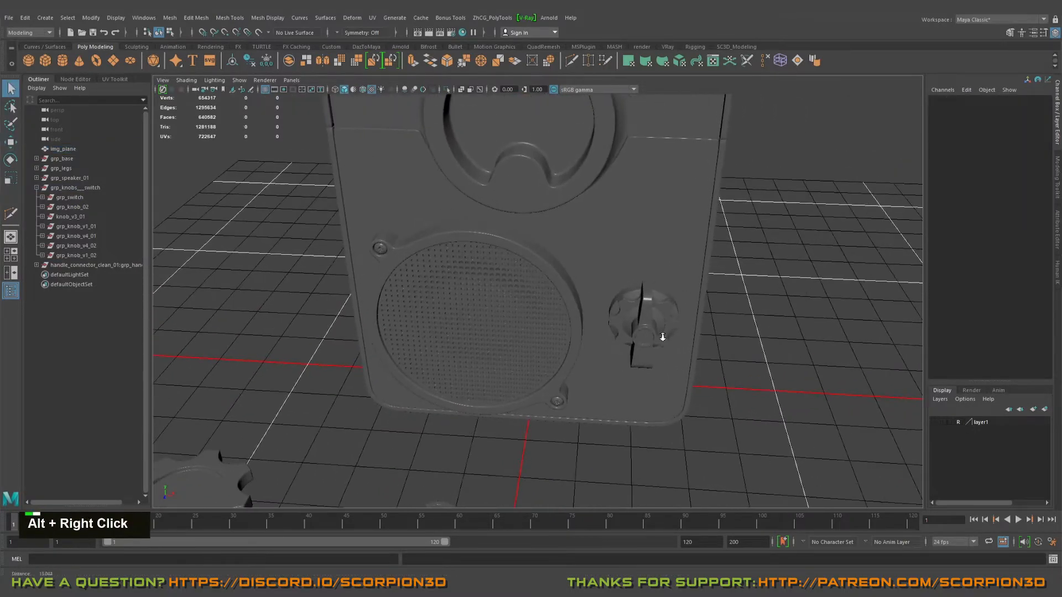
Step: Move the winged knob beside the round bezel, above the speaker grille's upper screw, at X -5.278, Y 2.719
left_click(653, 323)
left_click_drag(652, 324, 638, 320, "alt")
middle_click_drag(638, 320, 409, 215, "alt")
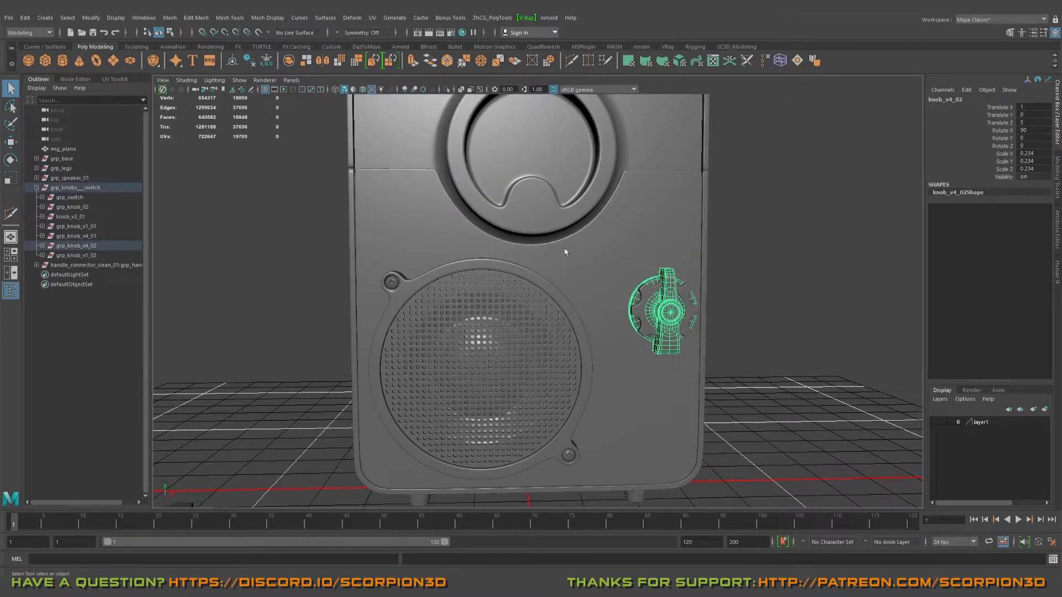
mouse_move(565, 252)
left_mouse_down("alt")
mouse_move(648, 292)
mouse_move(630, 299)
mouse_move(502, 204)
mouse_move(422, 199)
mouse_move(454, 221)
mouse_move(409, 225)
left_mouse_up("alt")
key("w")
key("v")
middle_click_drag(409, 227, 402, 234)
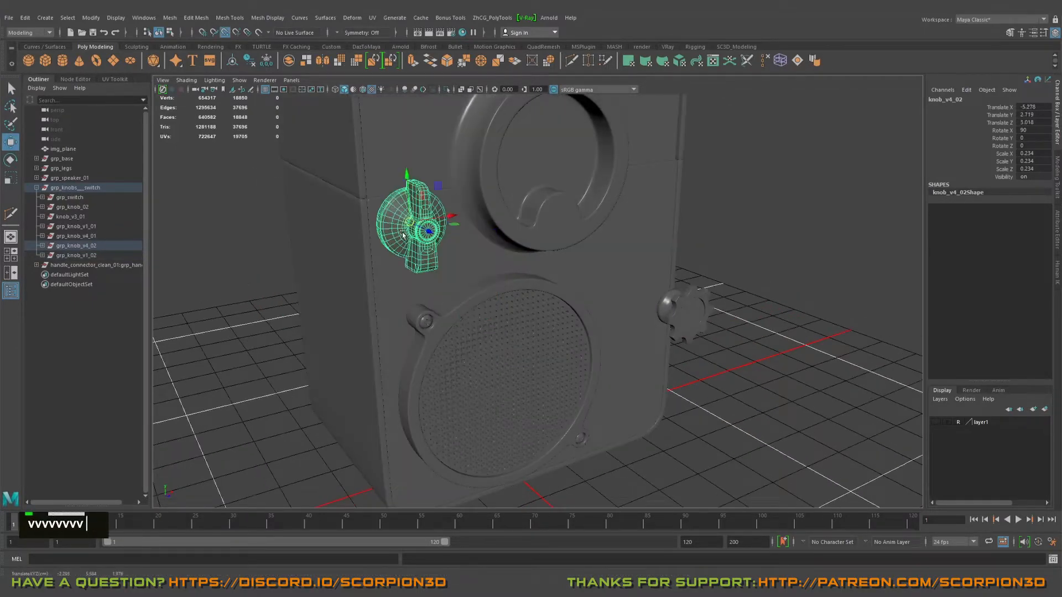
Step: Move the gear knob up to the opposite side of the round bezel, at X -4.132, Y -2.381, Z 2.167
left_click(683, 305)
middle_click_drag(645, 221, 647, 218)
left_click_drag(647, 218, 607, 237, "alt")
scroll(608, 226, "down", 3)
middle_click_drag(483, 262, 470, 205, "alt")
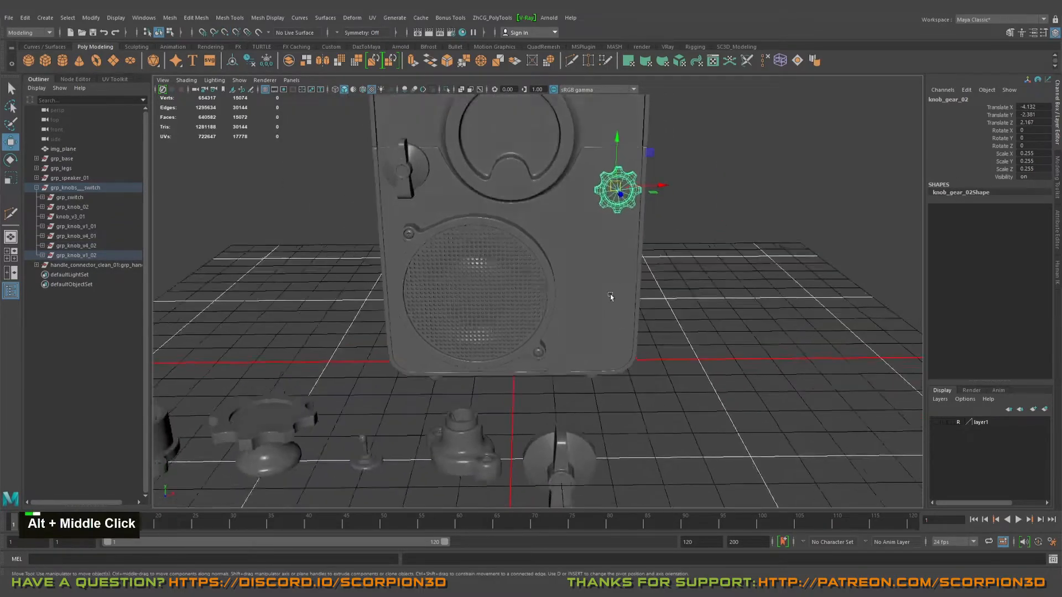
key("q")
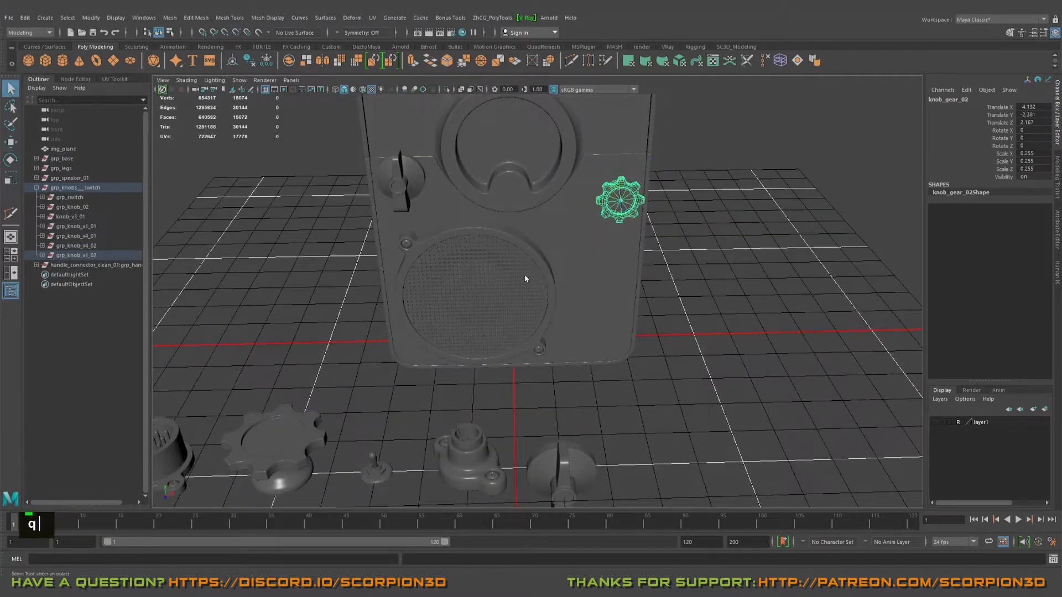
Step: Create a polygon plane snapped to the cabinet's centreline at the round bezel's lower notch, and display wireframe on shaded
left_click(113, 60)
left_click_drag(486, 260, 507, 208, "alt")
key("w")
key("v")
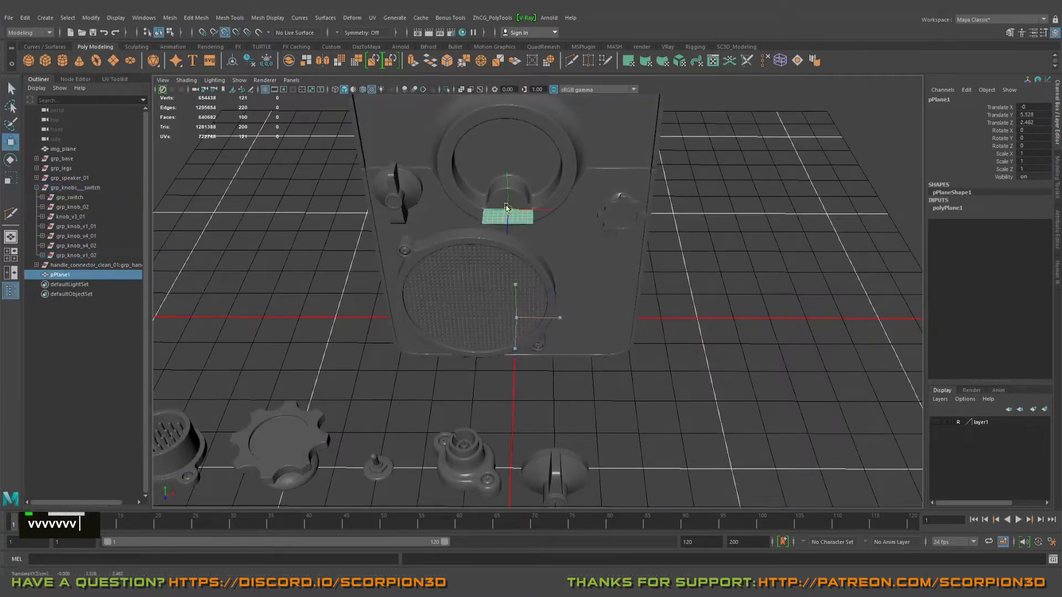
right_click_drag(507, 207, 559, 220, "alt")
middle_click_drag(558, 220, 331, 100, "alt")
left_click(367, 90)
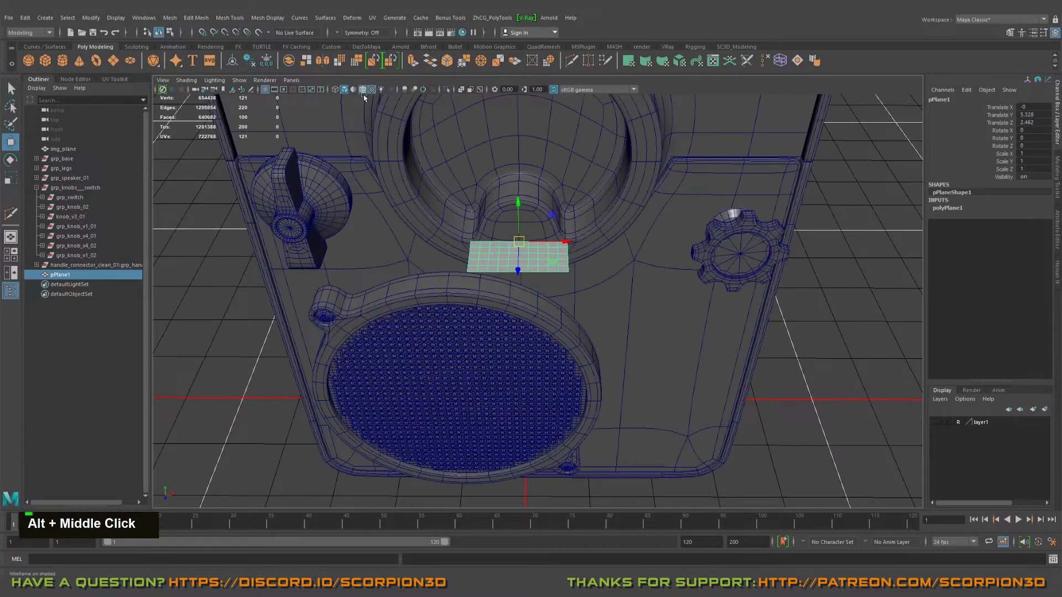
Step: Rotate the new plane 90 degrees about X so it stands parallel to the cabinet front
middle_click_drag(497, 249, 546, 289, "alt")
left_click_drag(545, 289, 546, 238, "alt")
right_click_drag(546, 238, 562, 242, "alt")
middle_click_drag(562, 242, 573, 328, "alt")
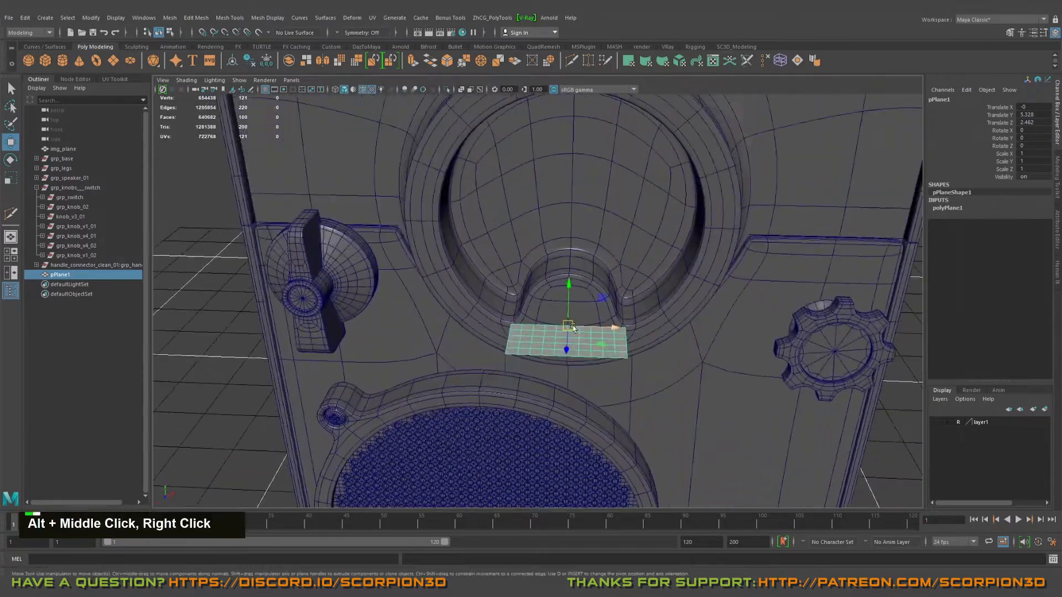
left_click_drag(586, 314, 577, 259, "alt")
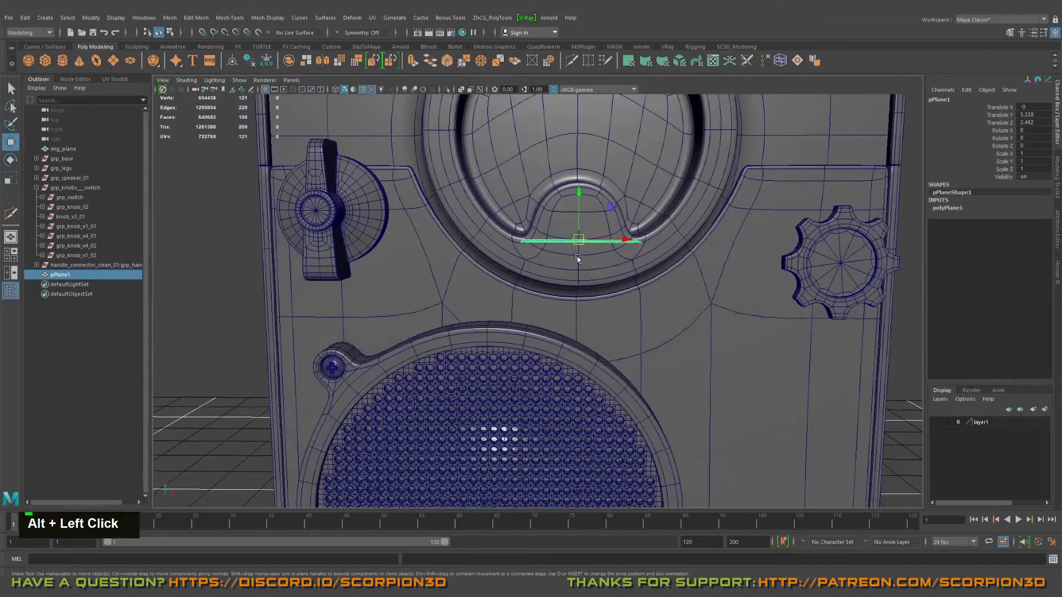
left_click_drag(577, 218, 566, 283, "alt")
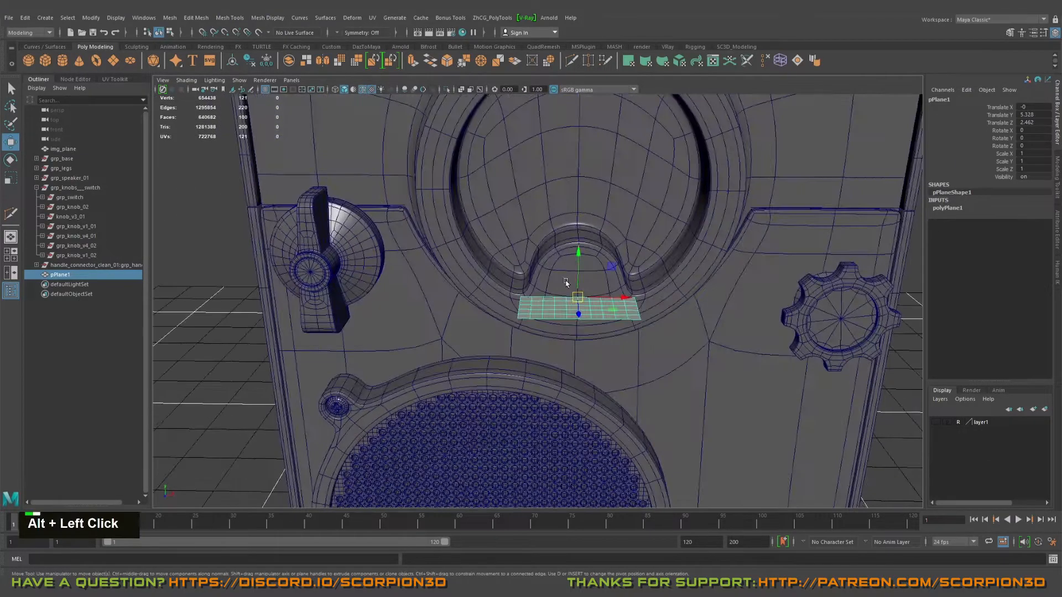
key("1")
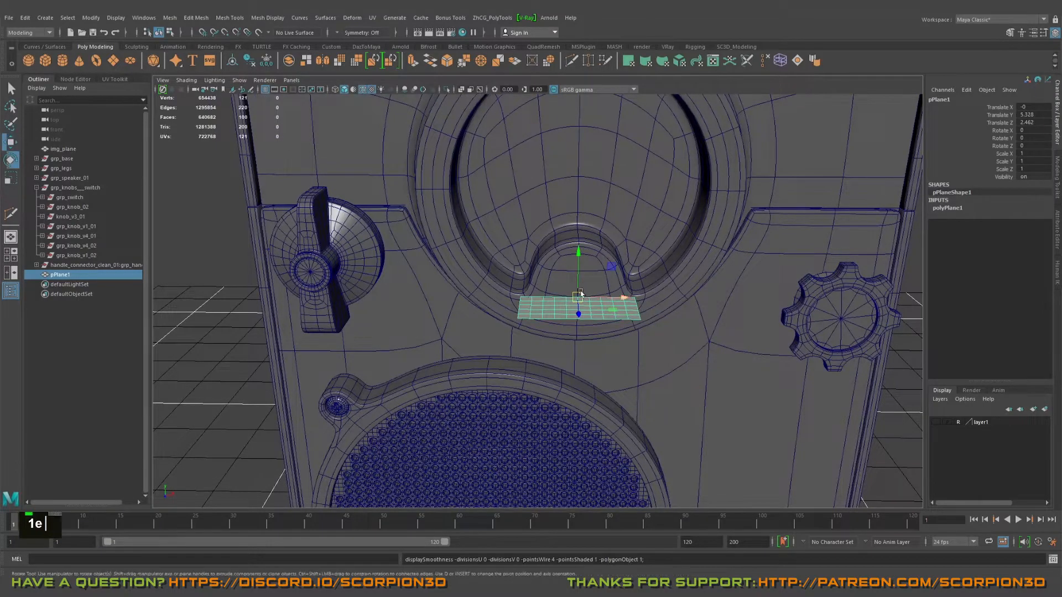
left_click_drag(579, 278, 574, 335)
right_click_drag(561, 315, 581, 307, "alt")
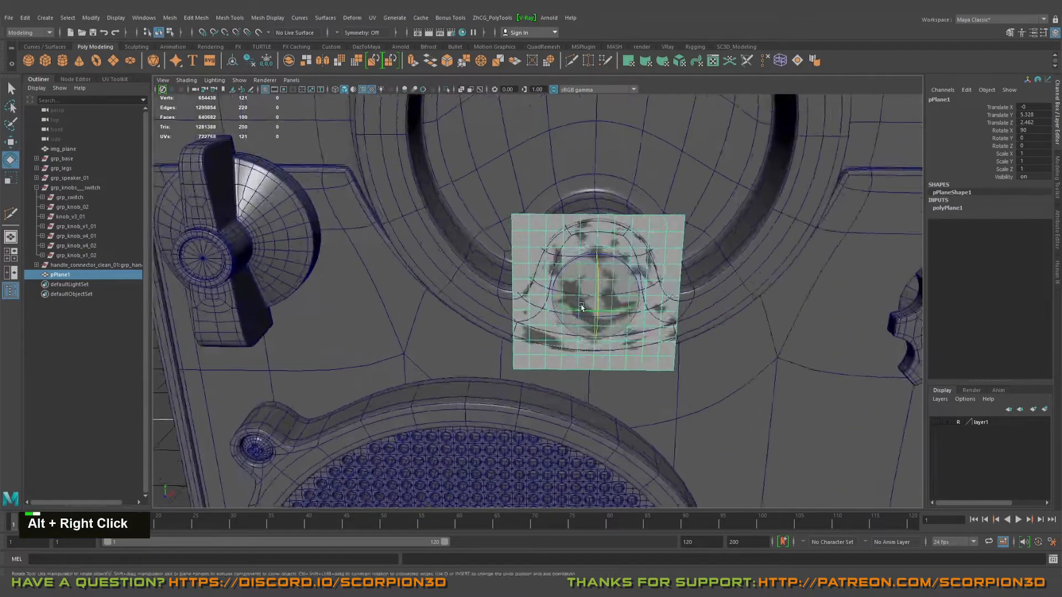
scroll(580, 288, "down", 3)
right_click_drag(579, 268, 635, 314, "alt")
Step: Scale the alignment plane uniformly to 3.755 so it spans the area between the two knobs
middle_click_drag(587, 374, 792, 287, "alt")
key("w")
key("r")
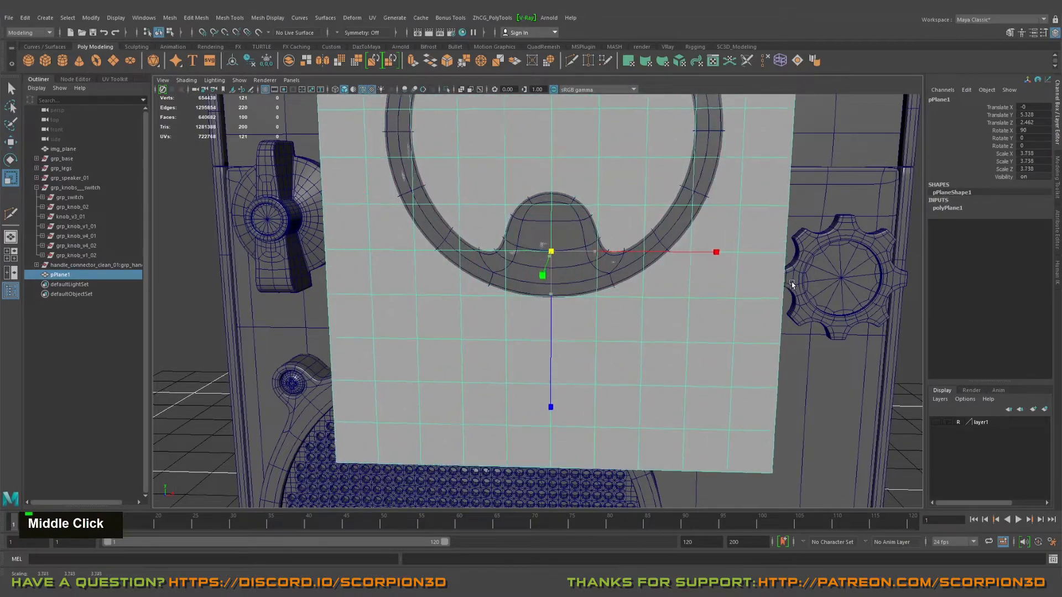
scroll(788, 287, "down", 5)
left_click_drag(581, 287, 595, 279, "alt")
right_click_drag(595, 280, 622, 278, "alt")
middle_click_drag(630, 266, 637, 277, "alt")
right_click_drag(638, 279, 442, 241, "alt")
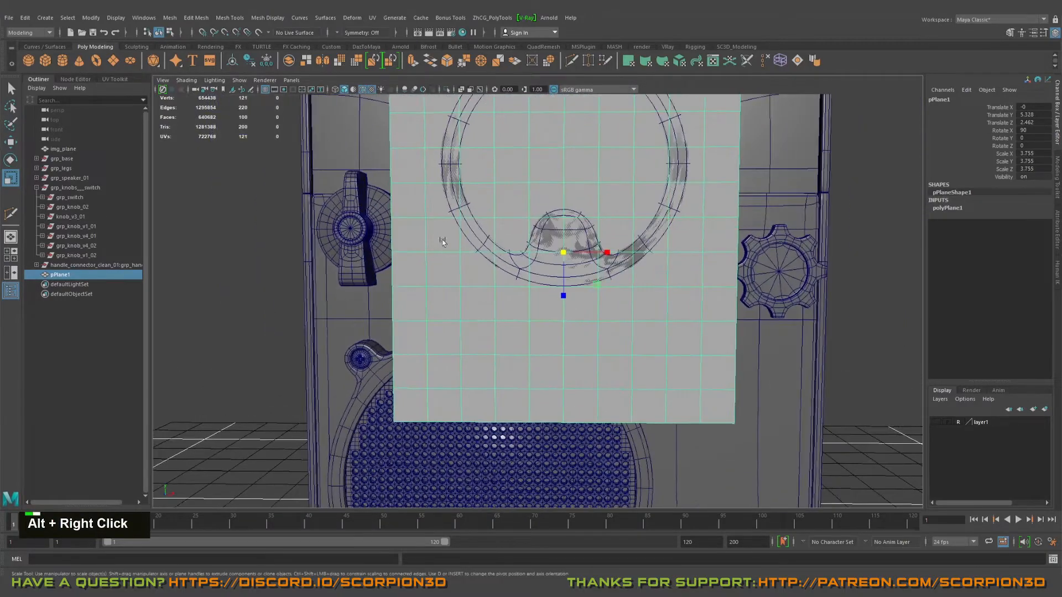
Step: Move the winged knob onto the alignment plane's nearest edge, at X -4.659, Y 2.338
left_click(358, 229)
middle_click_drag(359, 229, 472, 241, "alt")
right_click_drag(473, 241, 564, 249, "alt")
left_click_drag(564, 249, 580, 252, "alt")
middle_click_drag(581, 251, 508, 244, "alt")
scroll(509, 244, "down", 2, "alt")
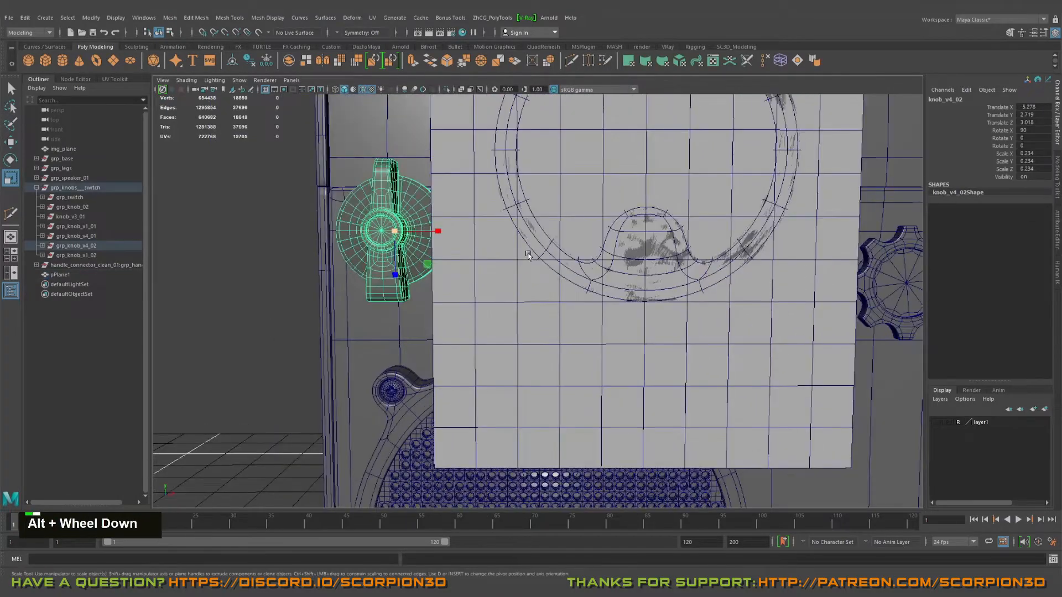
left_click_drag(514, 244, 553, 245, "alt")
key("w")
left_click_drag(402, 188, 402, 185)
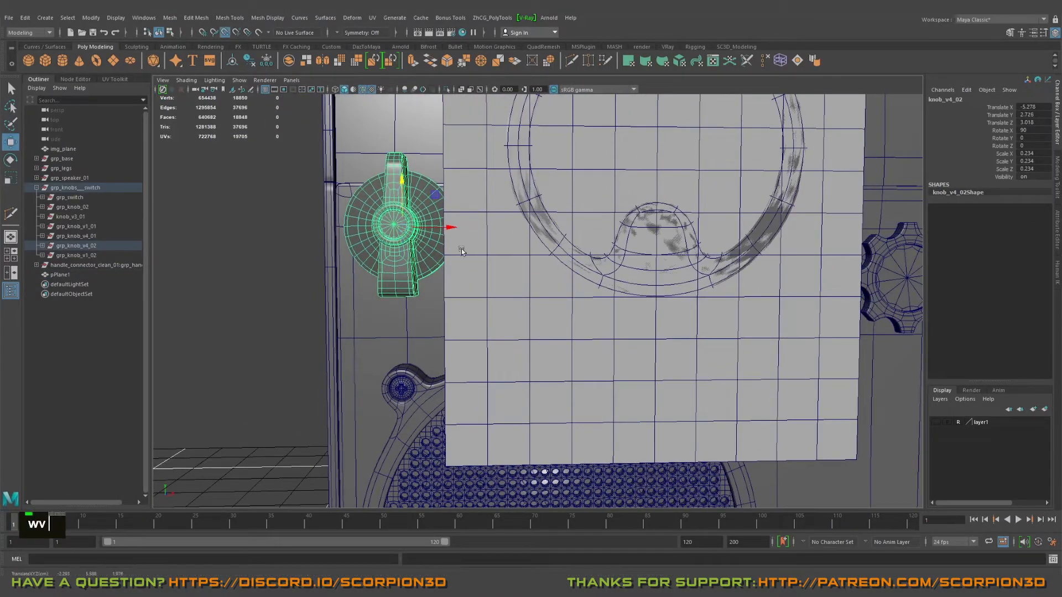
middle_click_drag(446, 257, 488, 242)
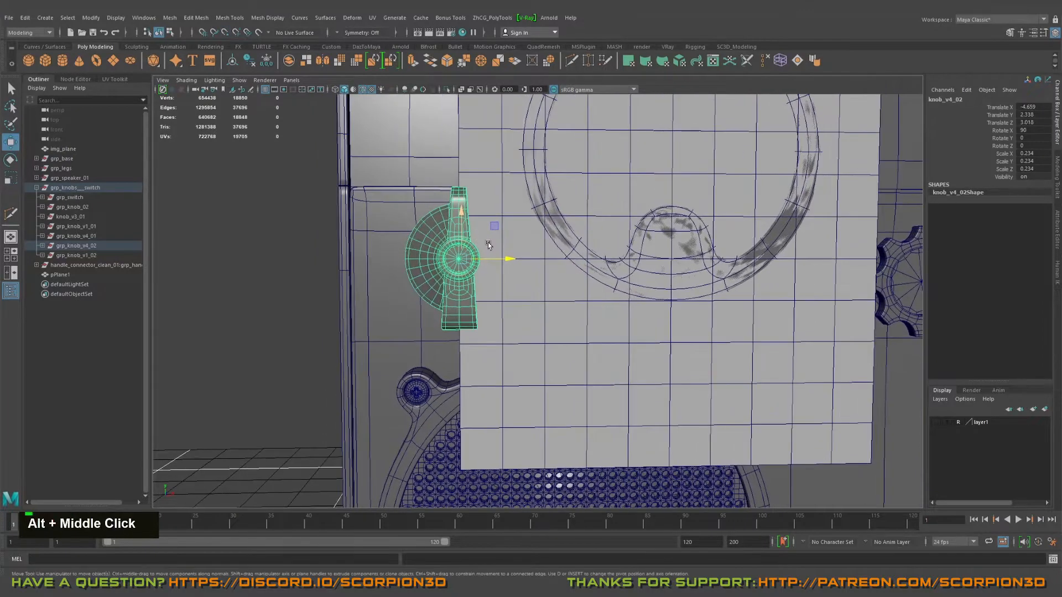
Step: Toggle the alignment plane's visibility and shift the winged knob to X -4.978, Y 2.041
left_click(533, 231)
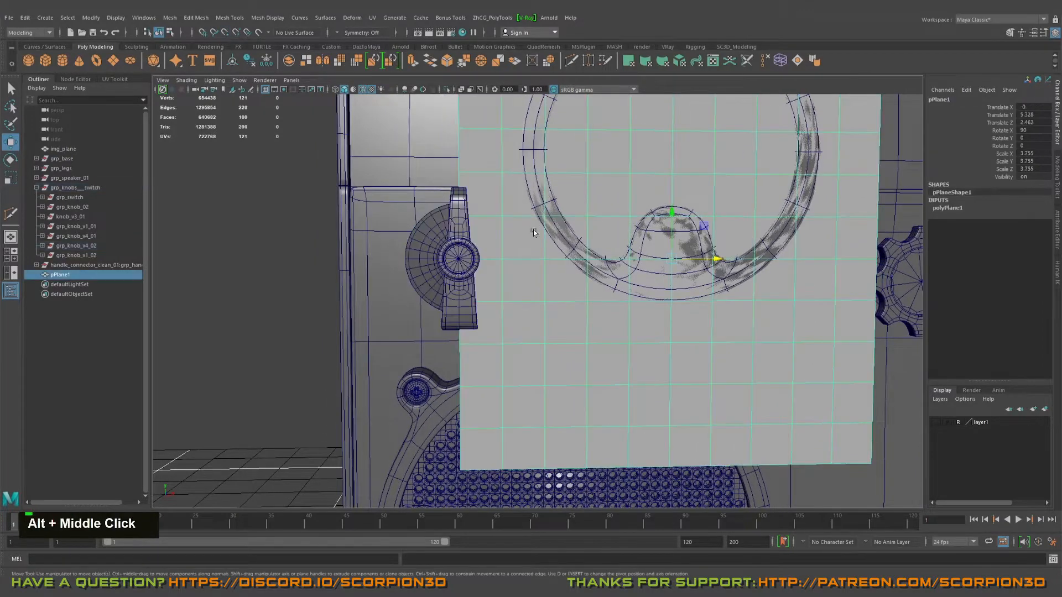
left_click(1004, 177)
middle_click(678, 216)
middle_click_drag(678, 216, 771, 215)
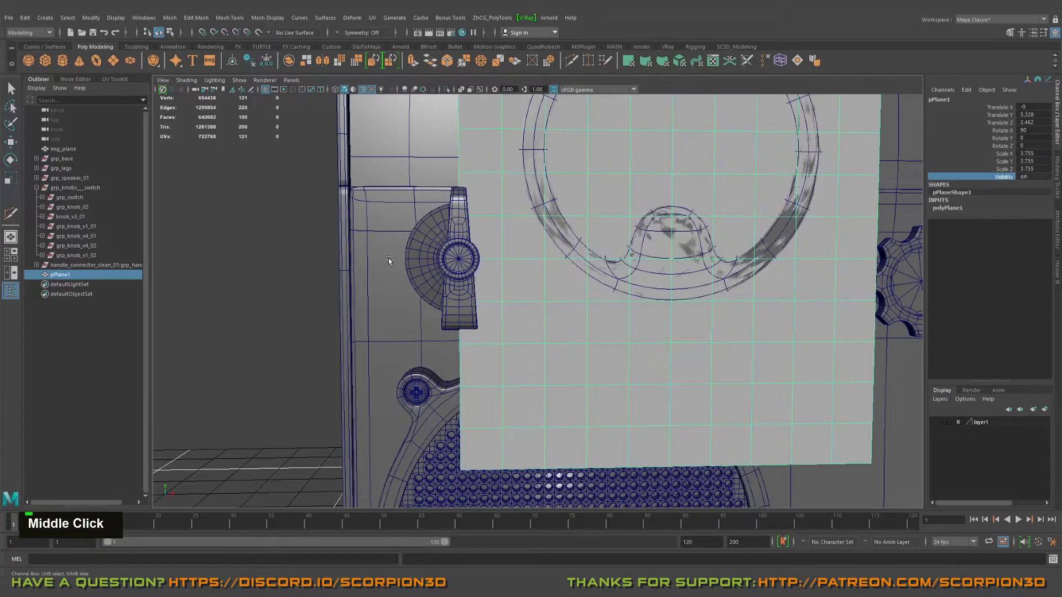
left_click(438, 262)
key("w")
left_click_drag(494, 228, 472, 249)
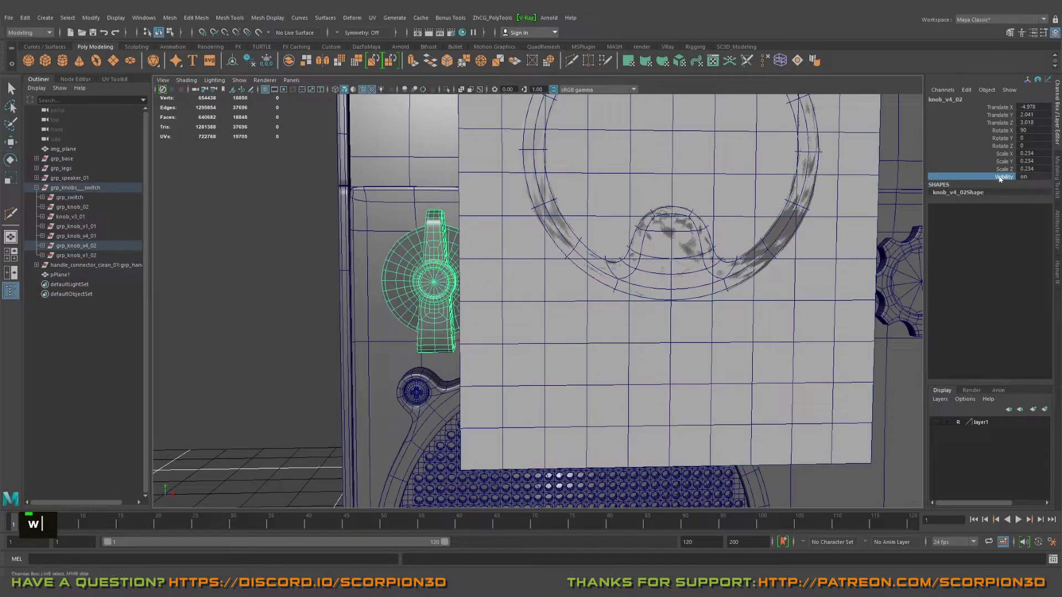
Step: Temporarily hide the alignment plane to check the winged knob's spacing from the bezel, cabinet edge and speaker screw
middle_click_drag(705, 238, 565, 238)
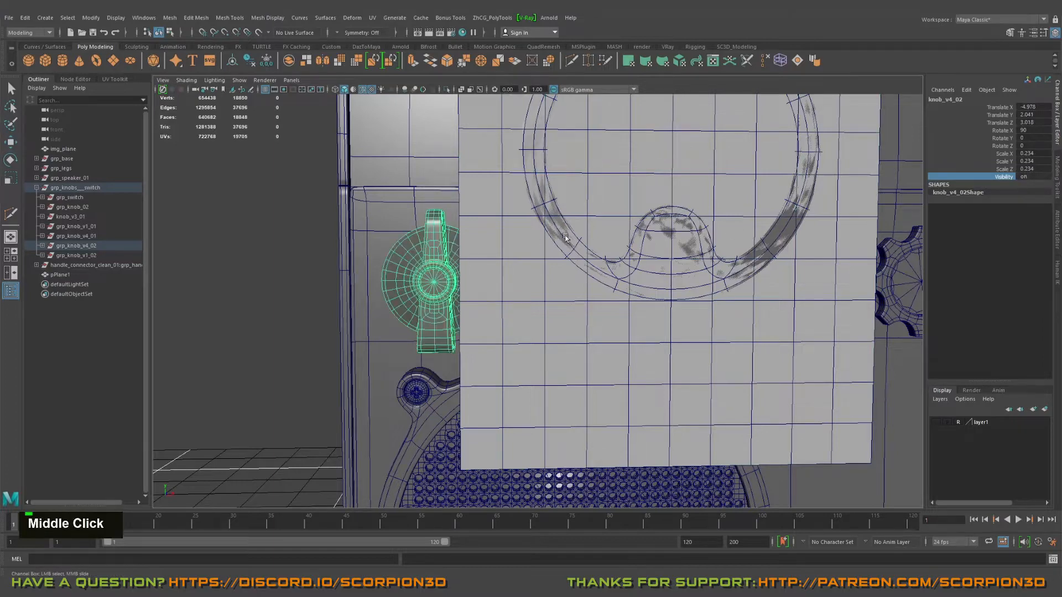
left_click(515, 242)
middle_click_drag(779, 232, 657, 222)
left_click_drag(614, 237, 617, 237, "alt")
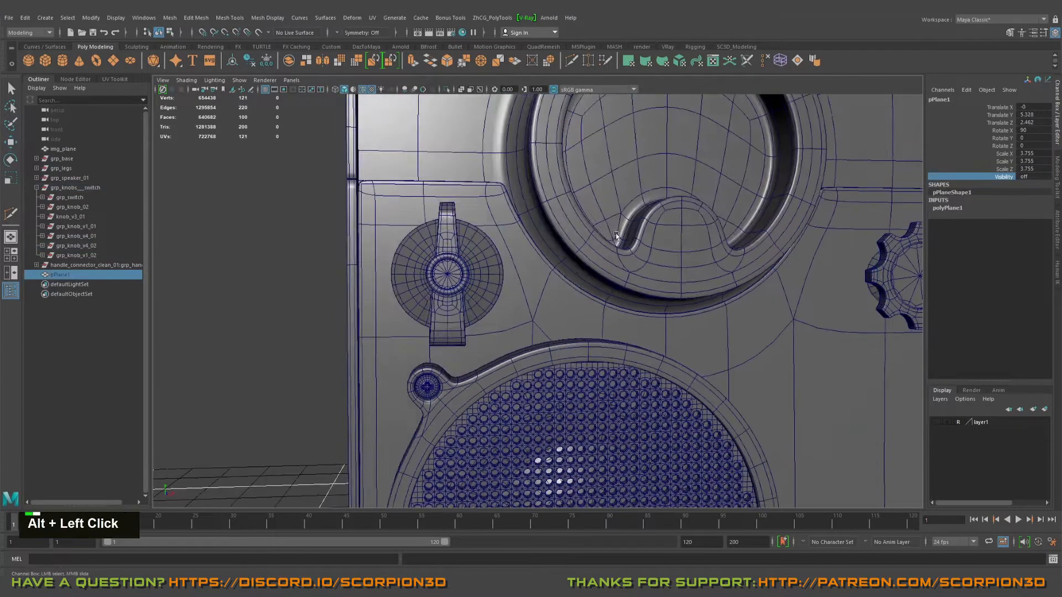
mouse_move(565, 267)
middle_mouse_down("alt")
mouse_move(504, 270)
mouse_move(567, 258)
middle_mouse_up("alt")
left_click(427, 276)
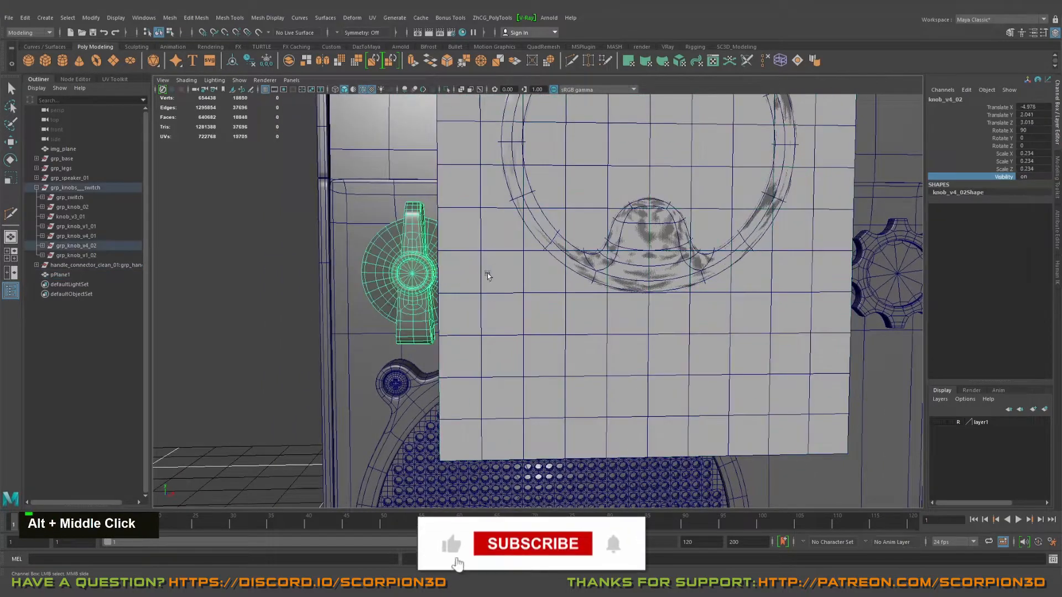
Step: Scale the alignment plane uniformly to 4.159 so its side edges extend toward the knob centres
left_click(560, 255)
key("w")
key("r")
middle_click_drag(649, 254, 559, 254)
right_click_drag(559, 254, 656, 284, "alt")
middle_click_drag(656, 285, 635, 321, "alt")
scroll(638, 303, "down", 2)
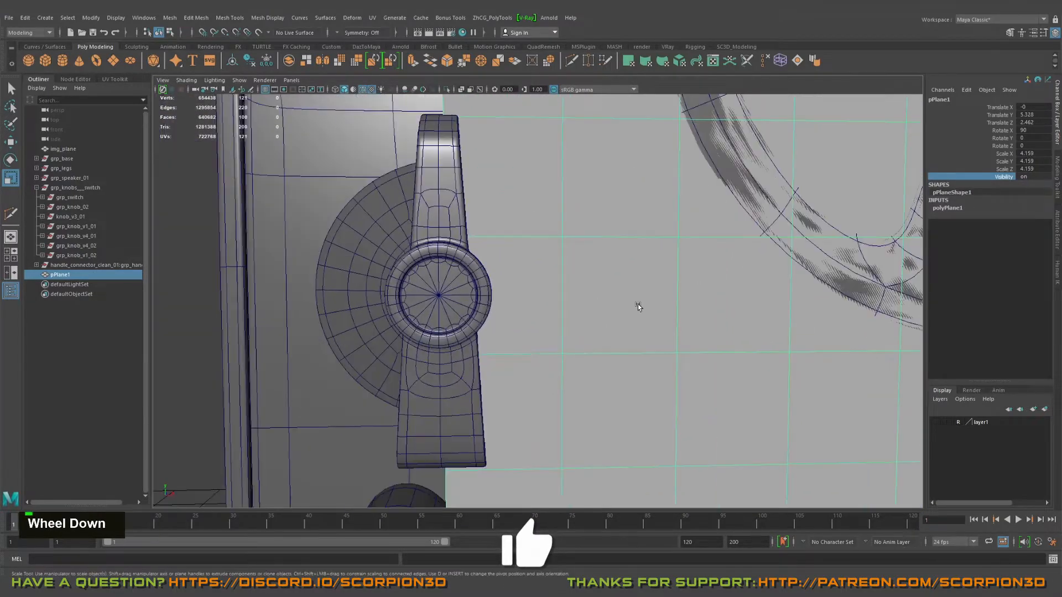
Step: Snap the winged knob horizontally to the alignment plane's side edge, at X -4.96
left_click(427, 244)
middle_click_drag(428, 246, 438, 260, "alt")
key("w")
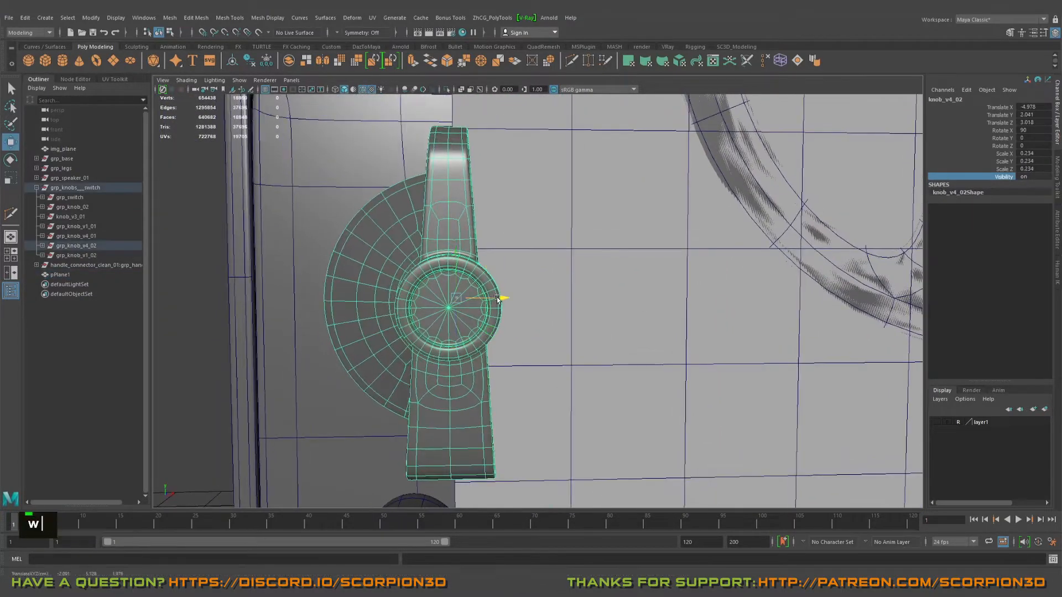
middle_click_drag(453, 122, 452, 128)
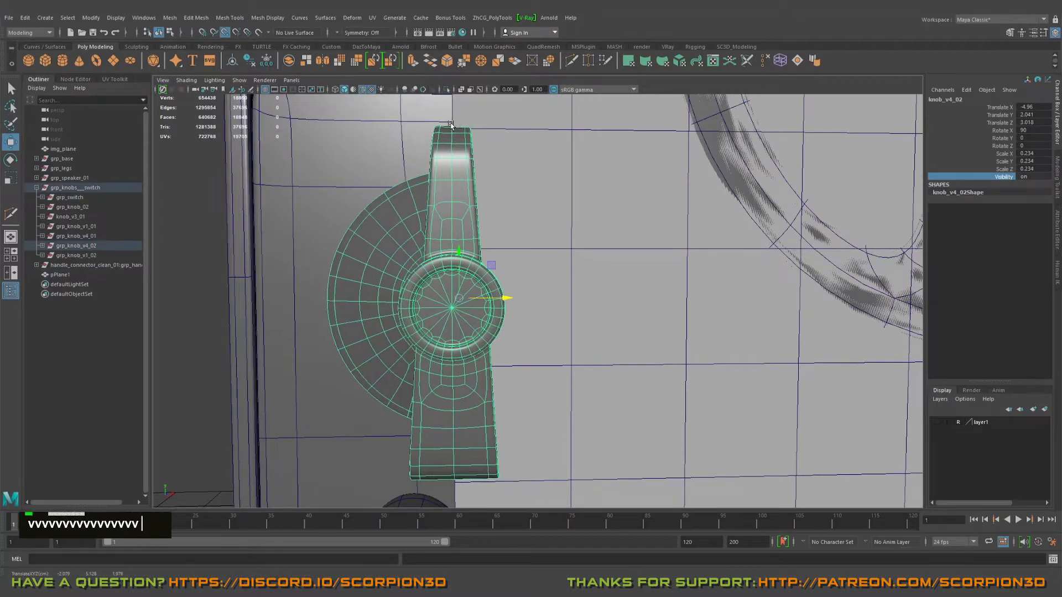
scroll(451, 130, "down", 2)
middle_click_drag(491, 279, 342, 243, "alt")
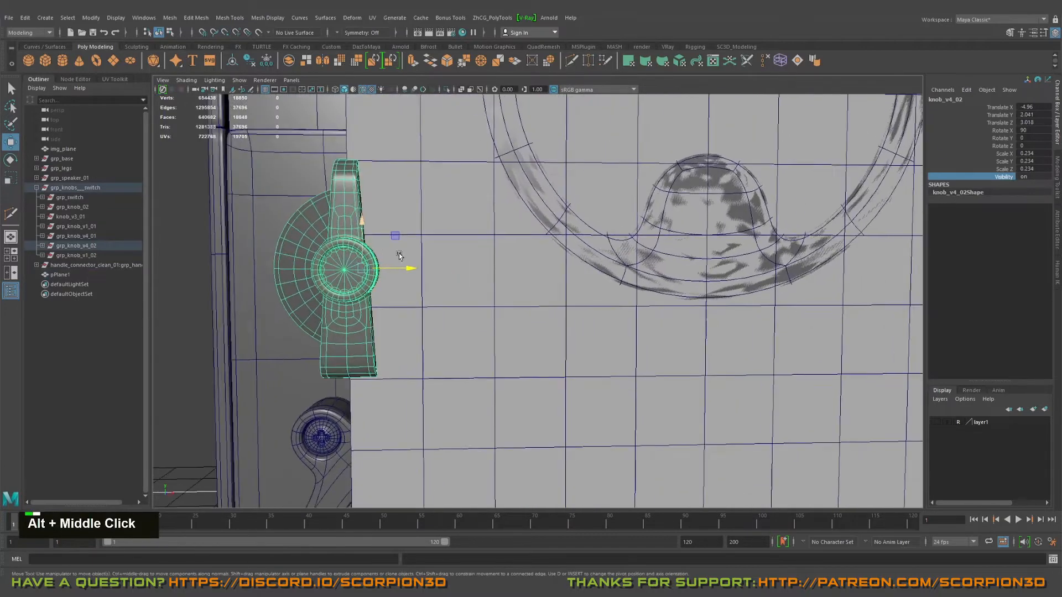
scroll(342, 244, "down", 2, "alt")
left_click_drag(342, 243, 486, 258, "alt")
middle_click_drag(486, 258, 572, 249, "alt")
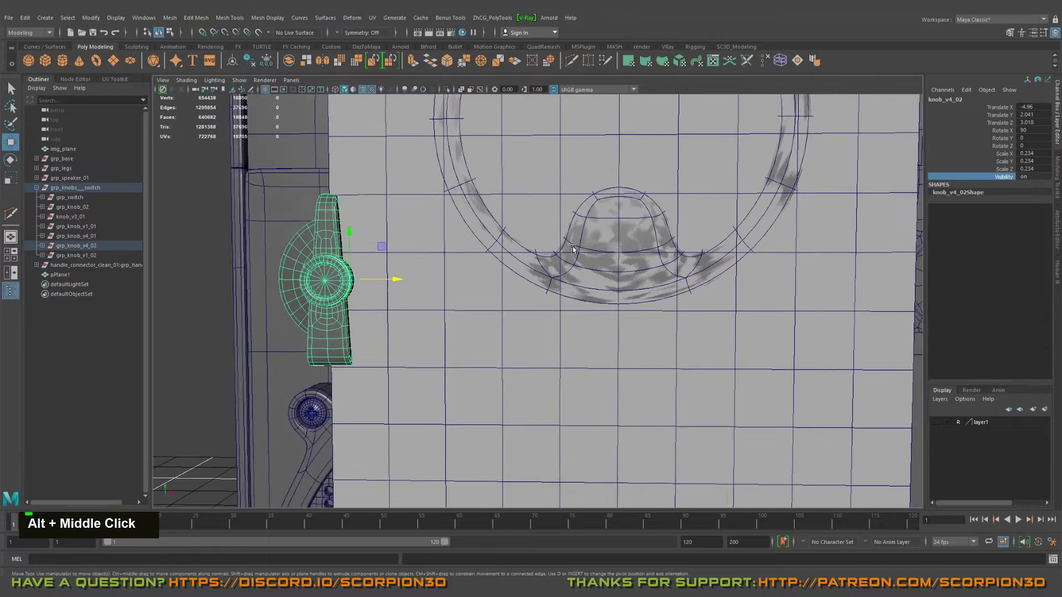
Step: Snap the alignment plane vertically to the winged knob's centre, at Y 5.120
left_click(567, 178)
key("w")
left_click_drag(609, 207, 551, 230, "alt")
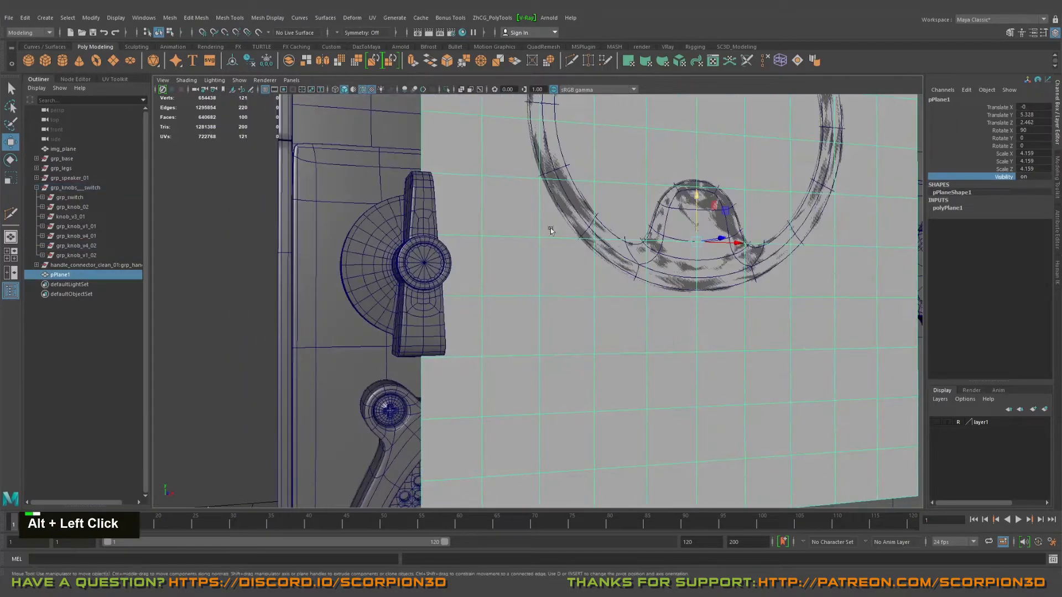
key("v")
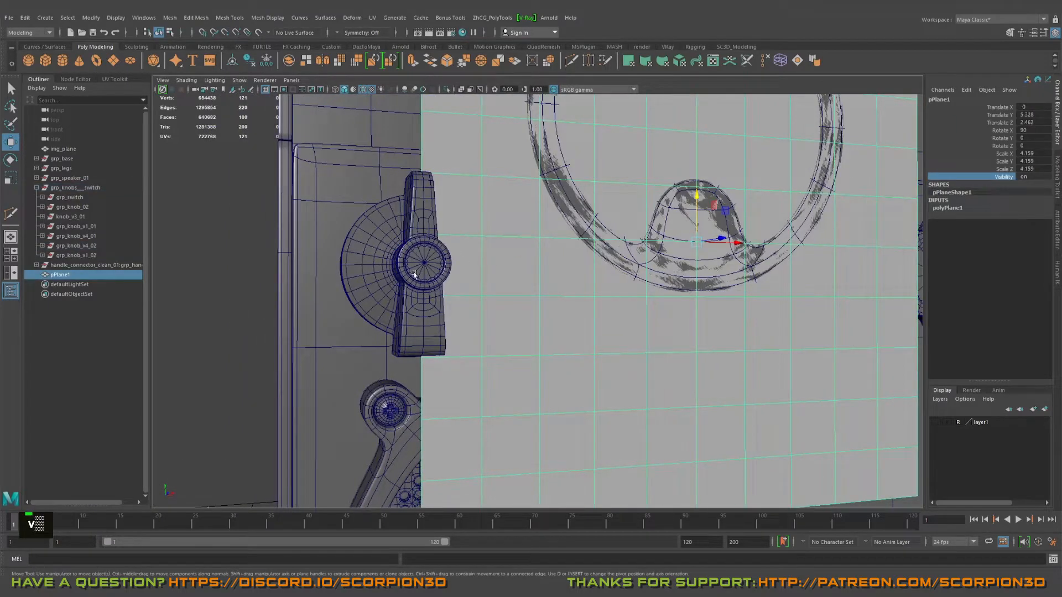
middle_click_drag(424, 264, 423, 264)
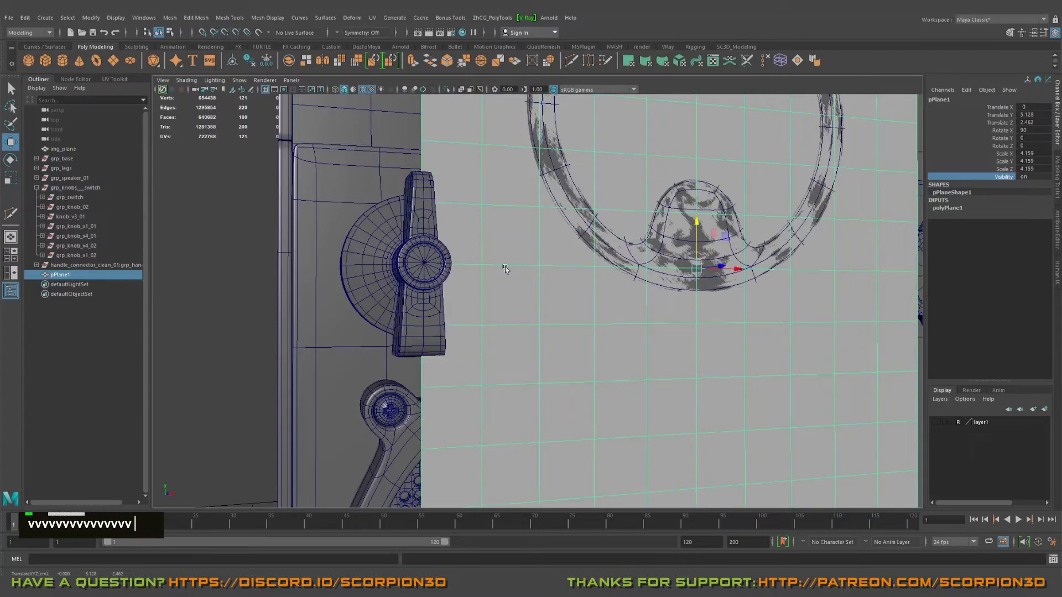
middle_click_drag(662, 265, 514, 274, "alt")
middle_click_drag(321, 275, 533, 277, "alt")
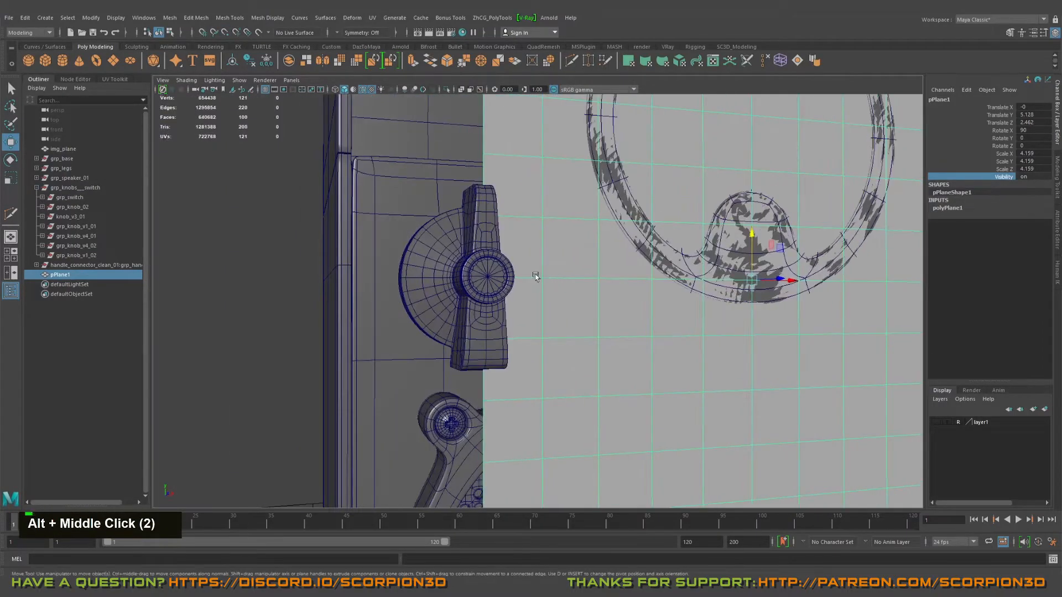
scroll(606, 266, "down", 5, "alt")
left_click_drag(538, 265, 487, 271, "alt")
Step: Snap the gear knob vertically to the alignment plane's middle row, at Z 2.146
right_click_drag(653, 288, 772, 309, "alt")
middle_click_drag(775, 315, 586, 307, "alt")
right_click_drag(586, 306, 730, 329, "alt")
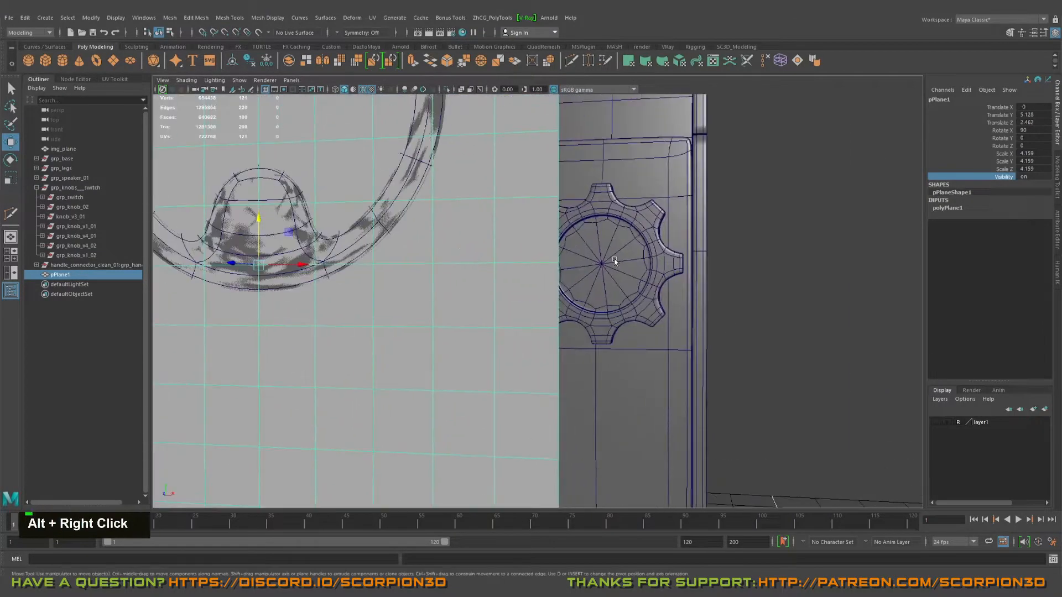
left_click(614, 259)
right_click_drag(545, 276, 600, 279, "alt")
key("v")
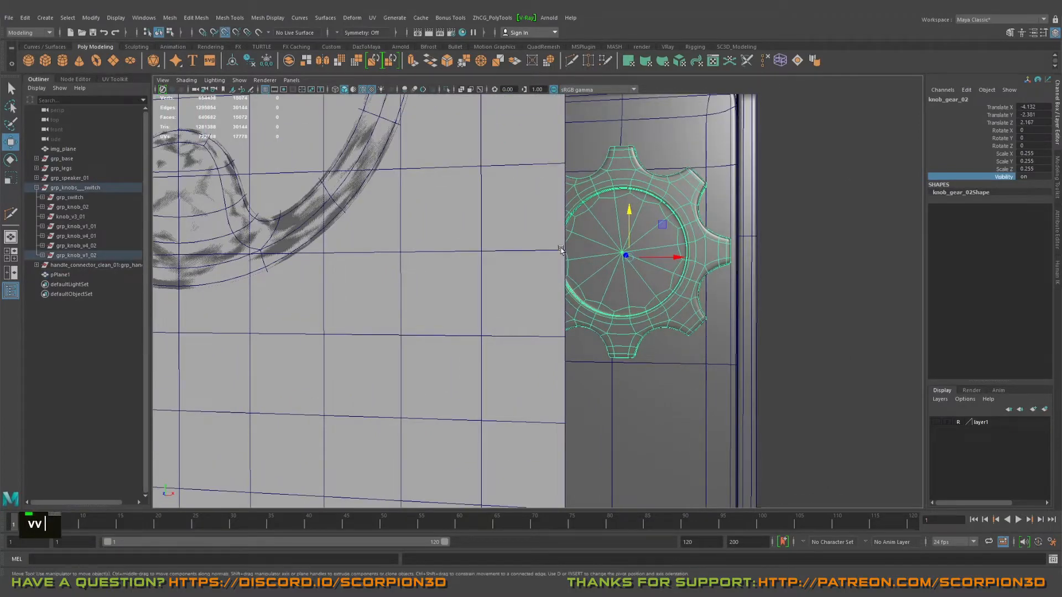
middle_click(561, 250)
left_click_drag(561, 250, 515, 275, "alt")
middle_click_drag(431, 294, 535, 280, "alt")
right_click_drag(536, 280, 545, 281, "alt")
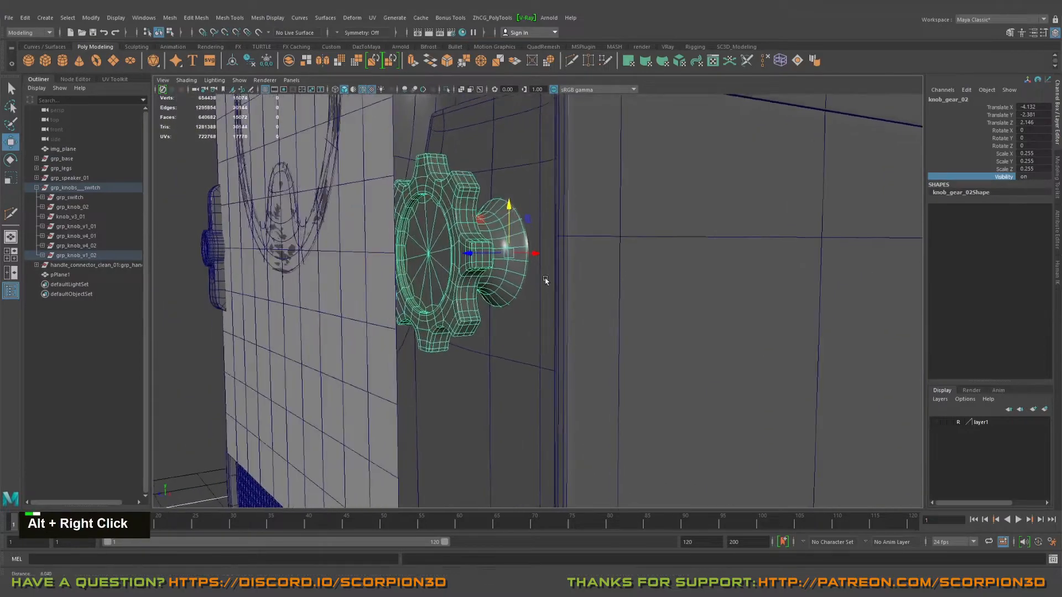
Step: Snap the gear knob horizontally to the alignment plane's side edge, at X -4.685
left_click_drag(545, 281, 597, 264, "alt")
middle_click_drag(597, 264, 625, 280, "alt")
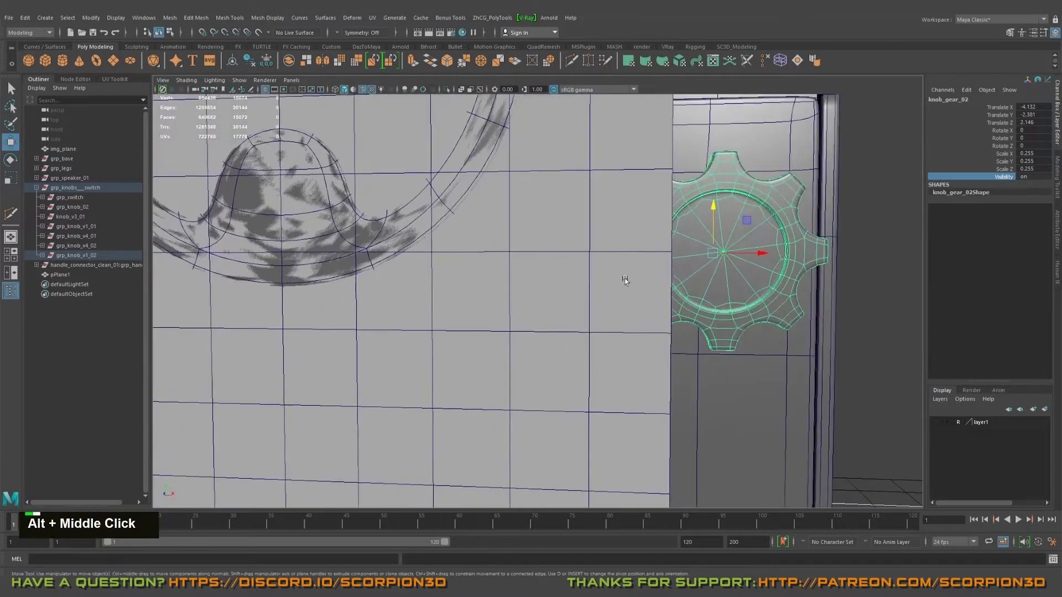
key("v")
middle_click_drag(670, 253, 670, 252)
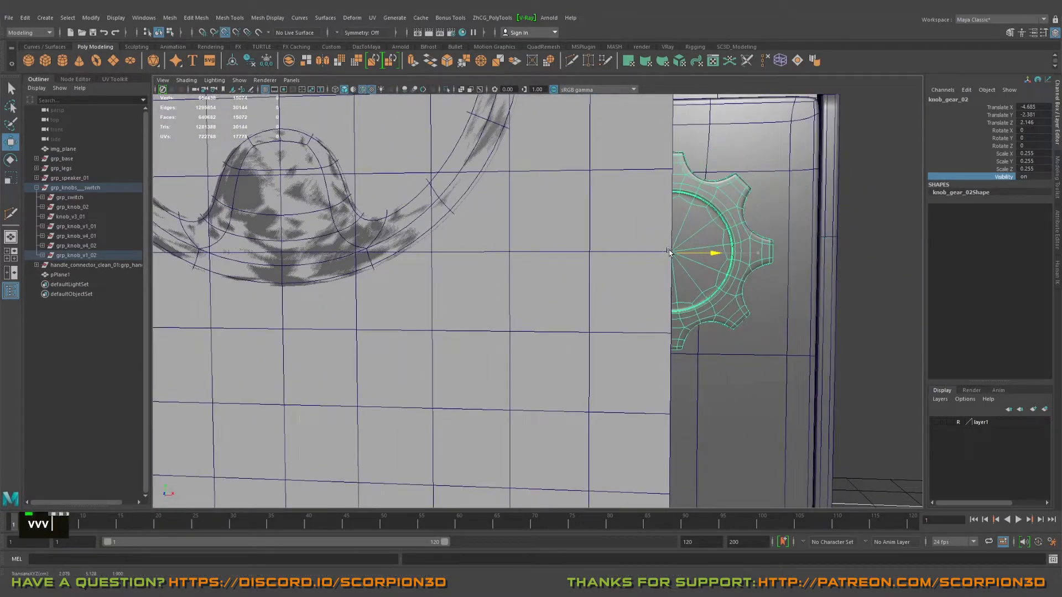
Step: Delete the helper alignment plane from in front of the cabinet
scroll(669, 253, "down", 5)
left_click_drag(545, 277, 525, 283, "alt")
middle_click_drag(525, 283, 648, 307, "alt")
scroll(648, 307, "down", 3, "alt")
left_click_drag(649, 307, 644, 308, "alt")
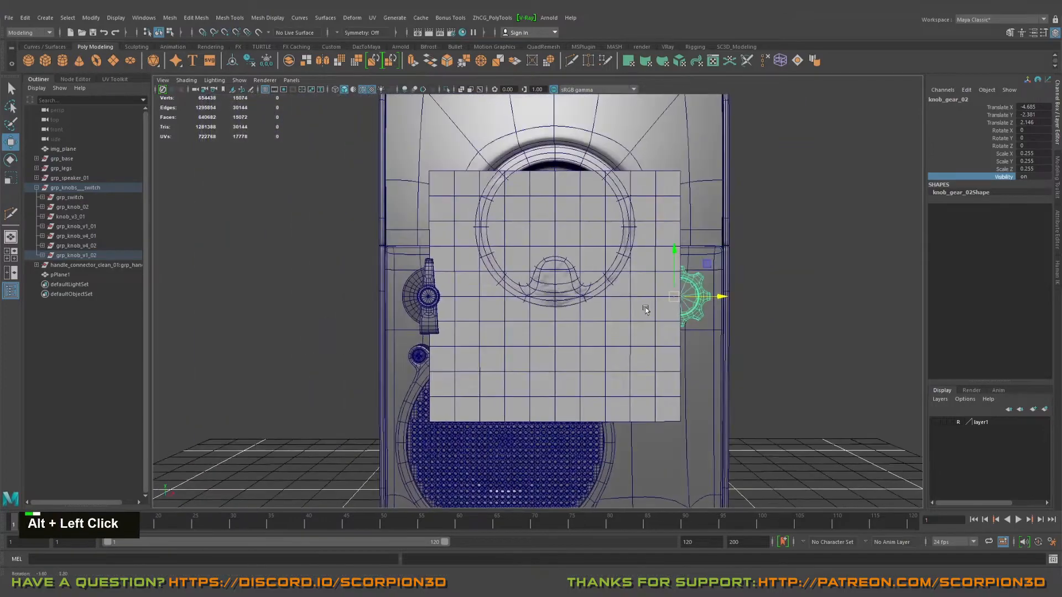
right_click_drag(645, 308, 580, 330, "alt")
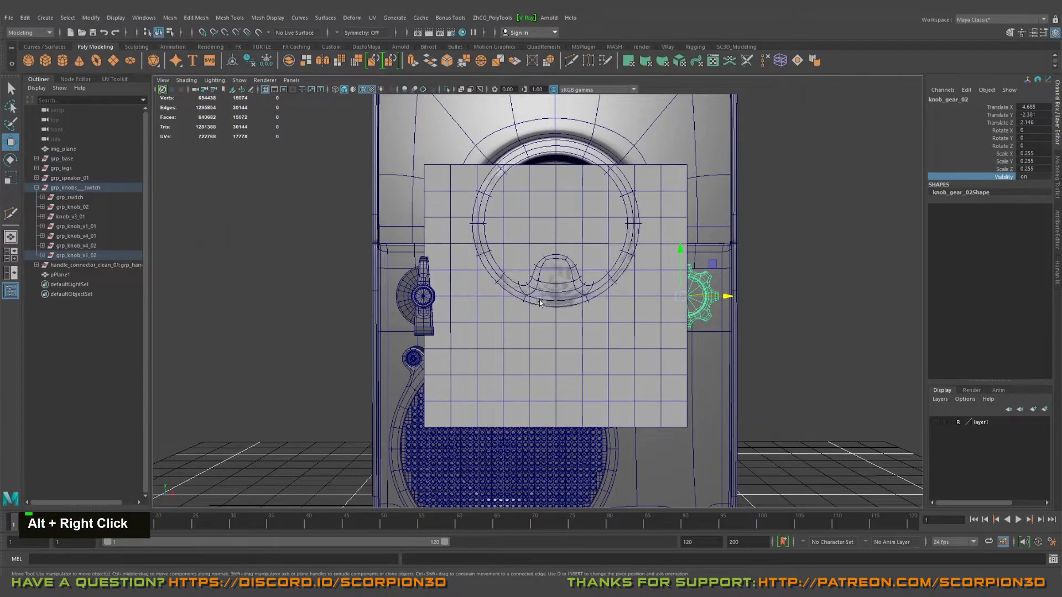
right_click_drag(539, 301, 533, 315, "alt")
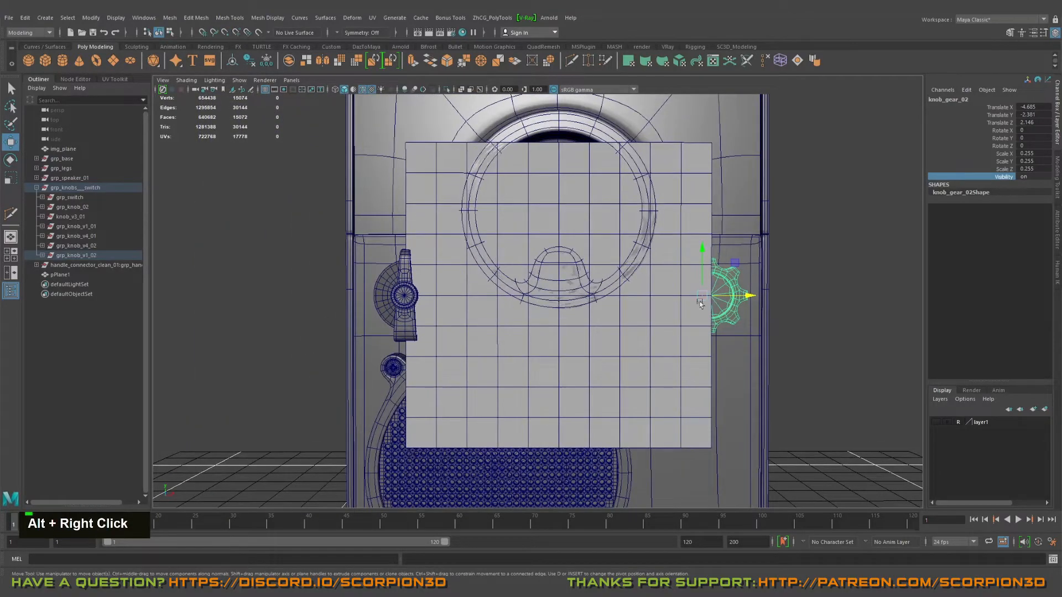
middle_click_drag(570, 298, 563, 307, "alt")
left_click(672, 216)
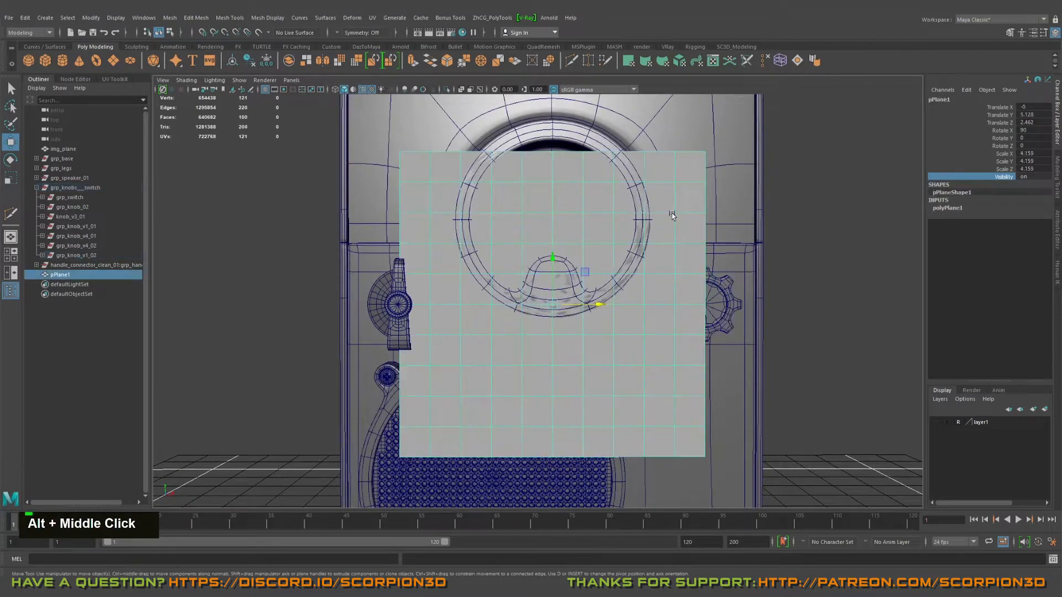
key("Delete")
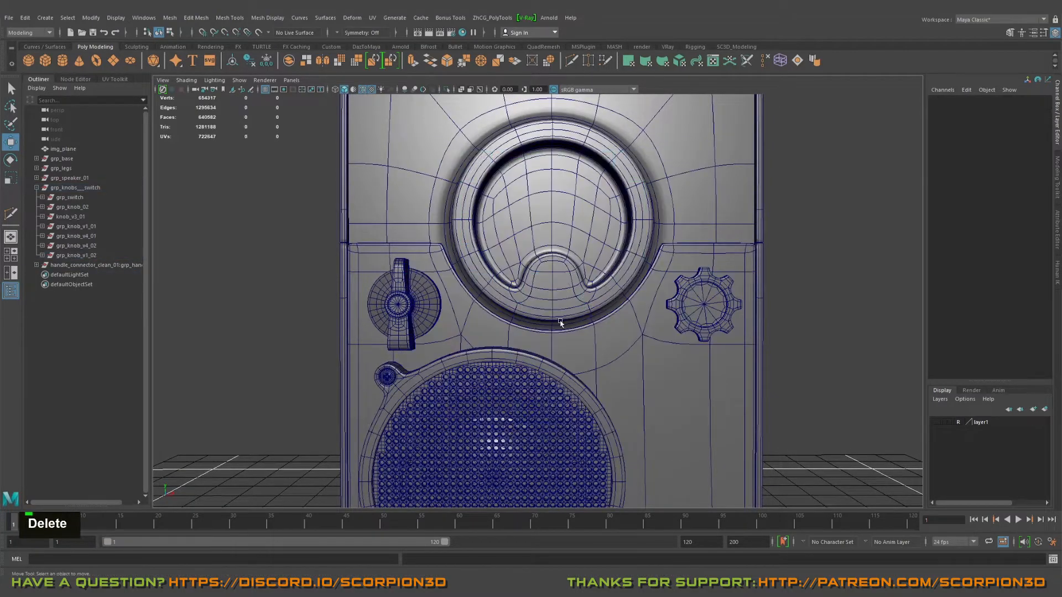
Step: Examine the cabinet front with its two mounted knobs and the spare parts laid out on the floor
middle_click_drag(561, 322, 633, 305, "alt")
key("alt+q")
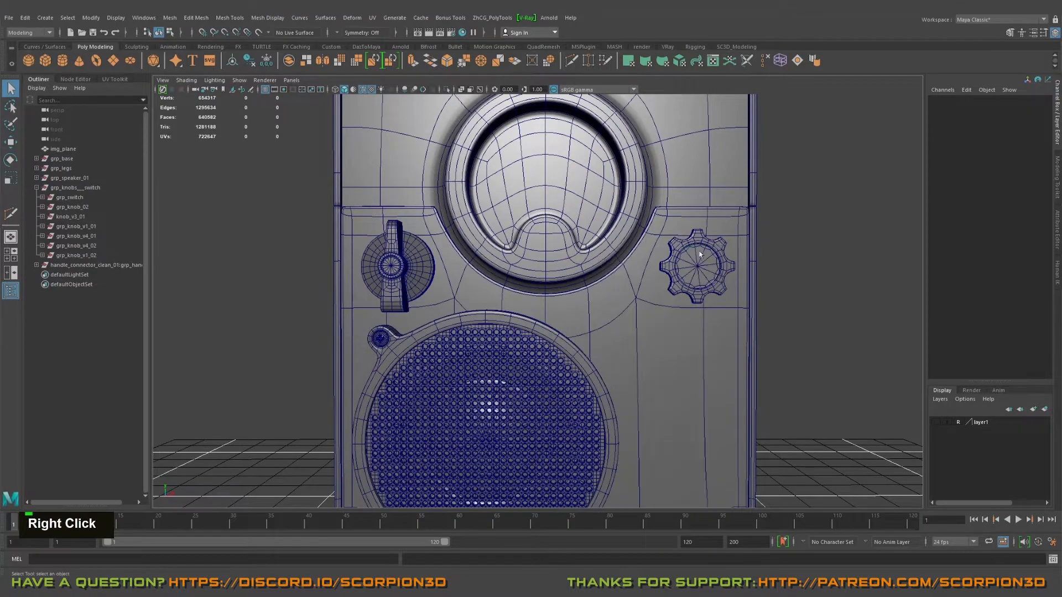
scroll(699, 375, "down", 4, "alt")
left_click_drag(699, 375, 609, 400, "alt")
middle_click_drag(609, 401, 658, 346, "alt")
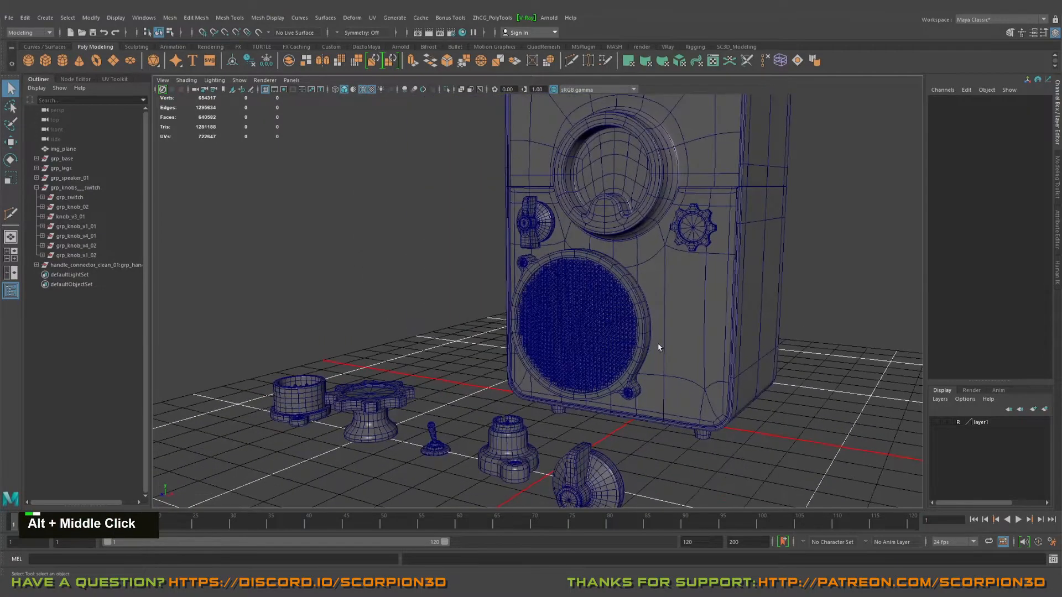
left_click_drag(659, 346, 703, 366, "alt")
middle_click_drag(703, 367, 623, 359, "alt")
left_click_drag(623, 358, 592, 364, "alt")
middle_click_drag(592, 364, 658, 366, "alt")
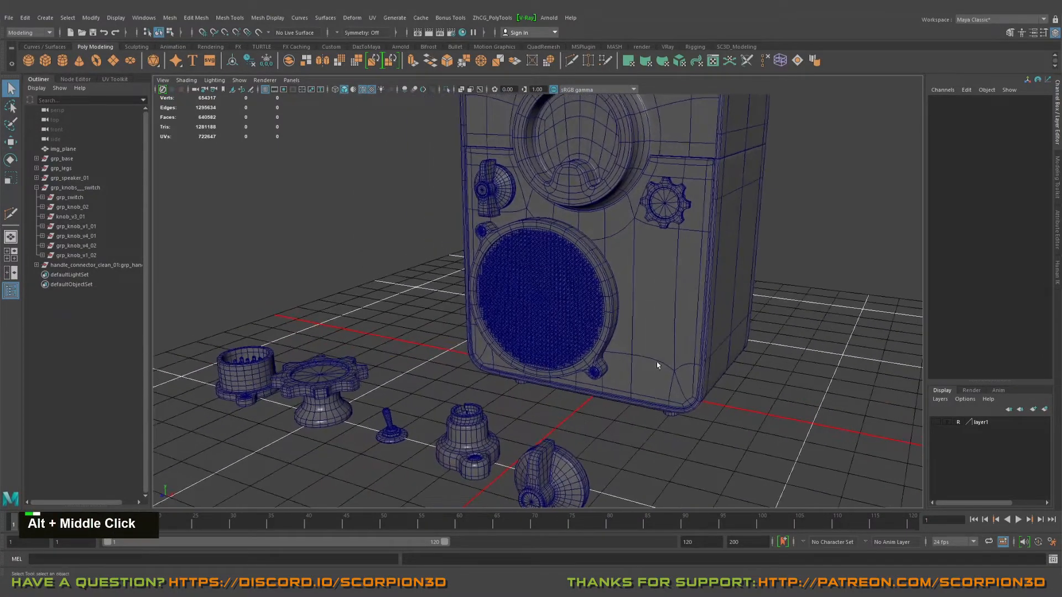
middle_click_drag(550, 184, 583, 367, "alt")
left_click_drag(583, 368, 594, 360, "alt")
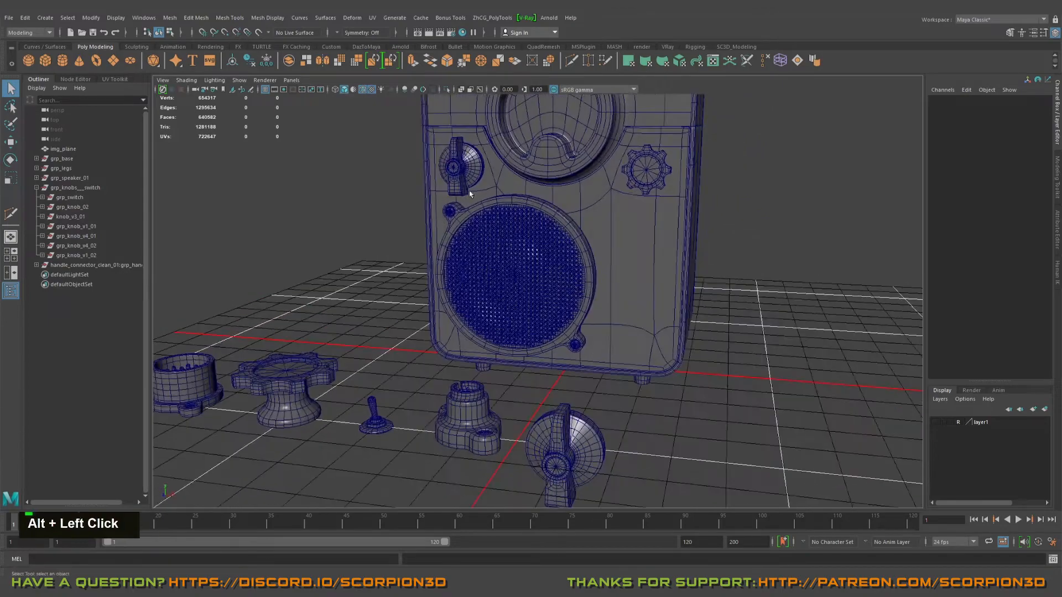
middle_click_drag(608, 327, 555, 337, "alt")
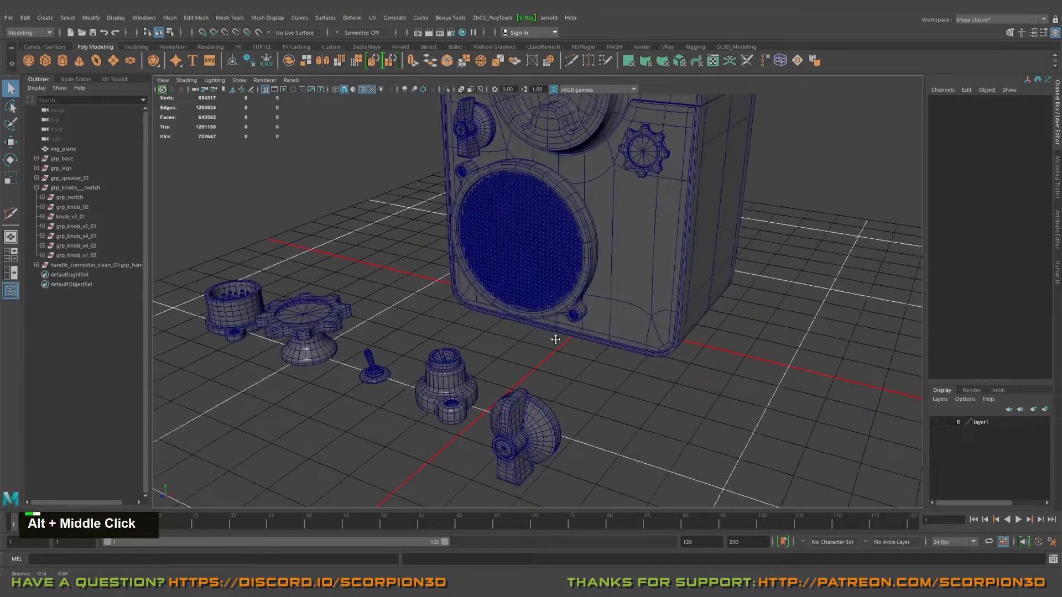
left_click_drag(554, 337, 565, 343, "alt")
middle_click_drag(568, 387, 595, 417, "alt")
left_click_drag(595, 417, 590, 371, "alt")
middle_click_drag(591, 371, 596, 361, "alt")
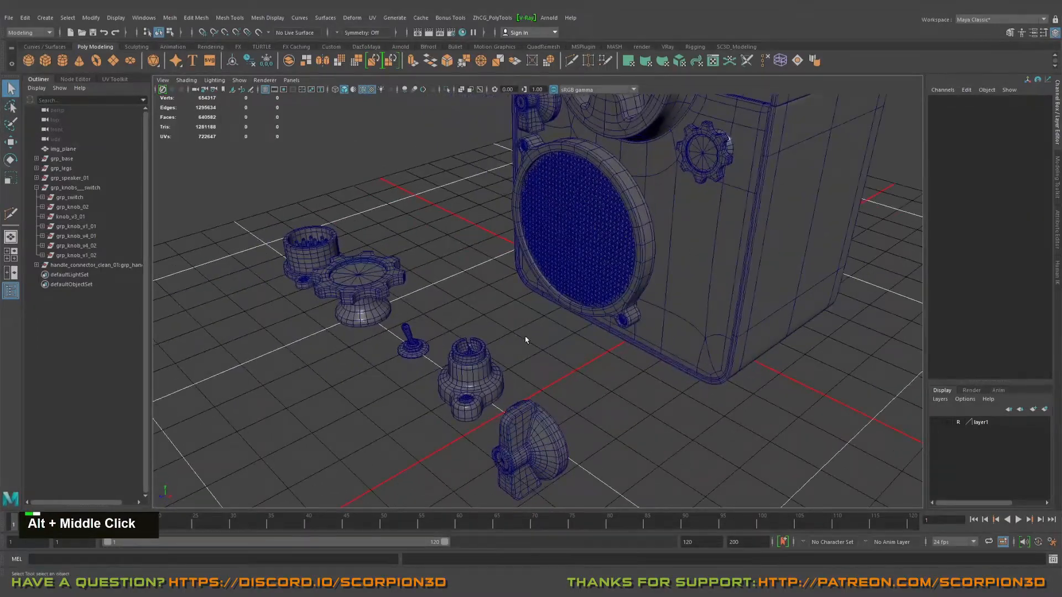
left_click_drag(526, 340, 558, 317, "alt")
middle_click_drag(559, 316, 562, 311, "alt")
left_click_drag(561, 310, 571, 304, "alt")
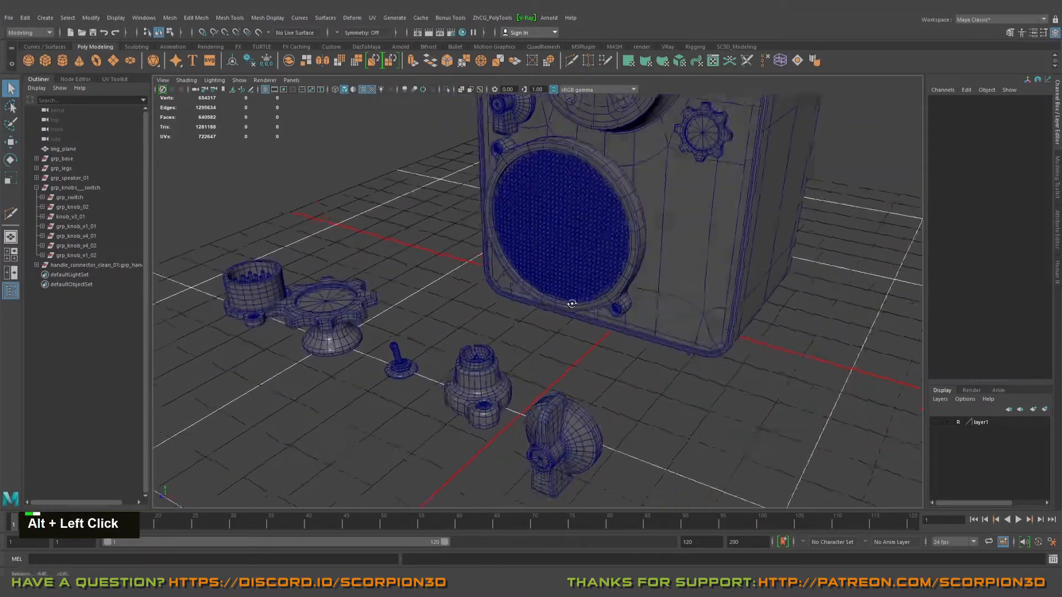
Step: Duplicate the two-screw flanged knob group knob_v3_01 standing in front of the cabinet
middle_click_drag(572, 304, 530, 327, "alt")
left_click_drag(530, 326, 469, 367, "alt")
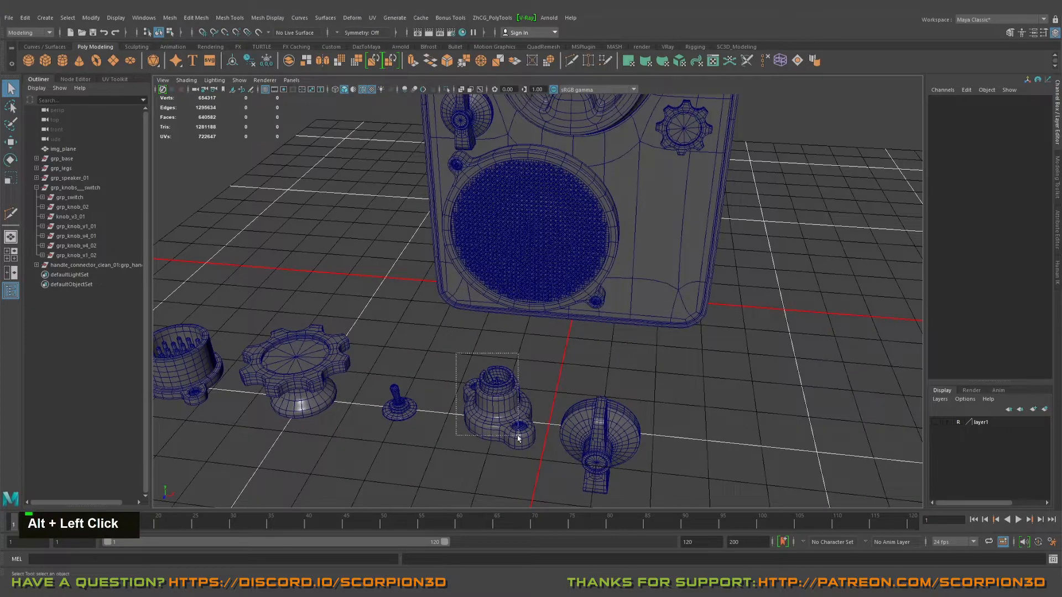
left_click_drag(518, 438, 519, 439)
left_click(78, 217)
key("w")
left_click_drag(569, 256, 487, 358, "alt")
key("ctrl+d")
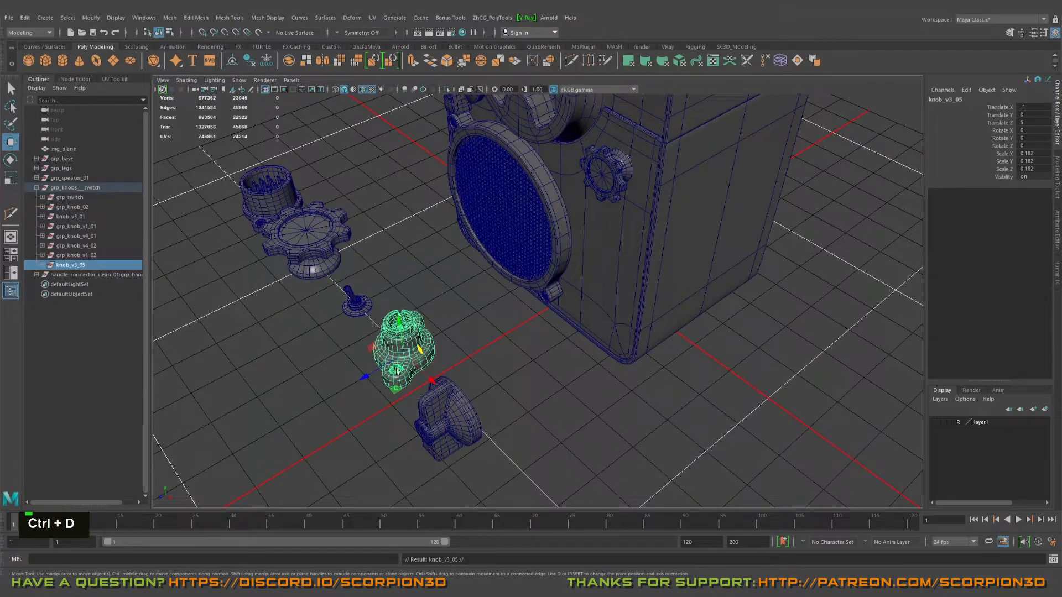
Step: Rotate the duplicated flanged knob 90 degrees about X so it faces out from the cabinet
left_click_drag(397, 369, 533, 375)
key("e")
left_click_drag(505, 334, 576, 317)
key("w")
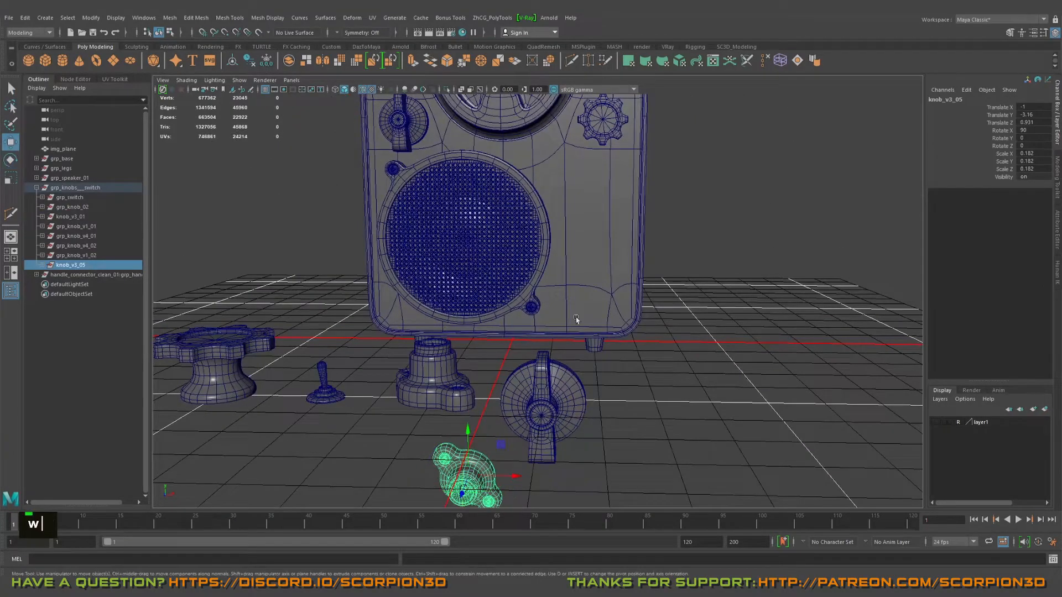
Step: Snap the flanged knob onto the cabinet's front face beside the speaker grille, at X 2.335, Y 1.468, Z 1.976
key("v")
middle_click(610, 293)
right_click_drag(612, 295, 663, 303, "alt")
mouse_move(664, 303)
left_mouse_down("alt")
mouse_move(614, 309)
mouse_move(669, 305)
left_mouse_up("alt")
Step: Scale the flanged knob uniformly to 0.105 and position it near the cabinet's lower corner at X 1.852, Y 1.573
key("space")
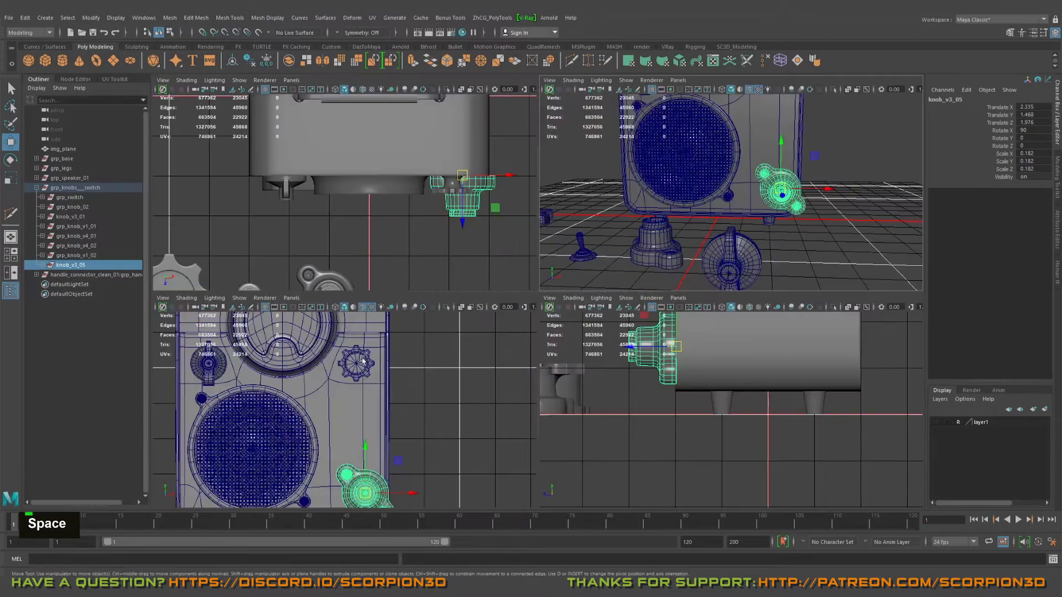
key("space")
key("f")
middle_click_drag(534, 285, 612, 295, "alt")
right_click_drag(612, 296, 531, 310, "alt")
middle_click_drag(531, 310, 546, 319, "alt")
right_click_drag(586, 326, 654, 343, "alt")
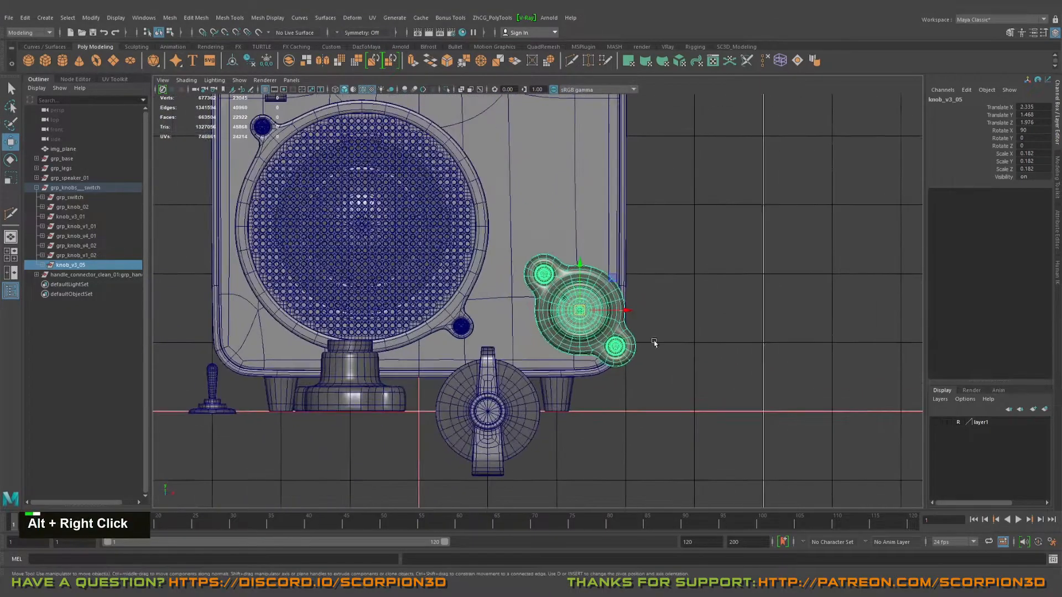
key("w")
left_click_drag(611, 280, 584, 276)
right_click_drag(583, 275, 597, 299, "alt")
key("r")
middle_click_drag(593, 320, 554, 298)
key("w")
middle_click_drag(623, 303, 571, 305)
key("r")
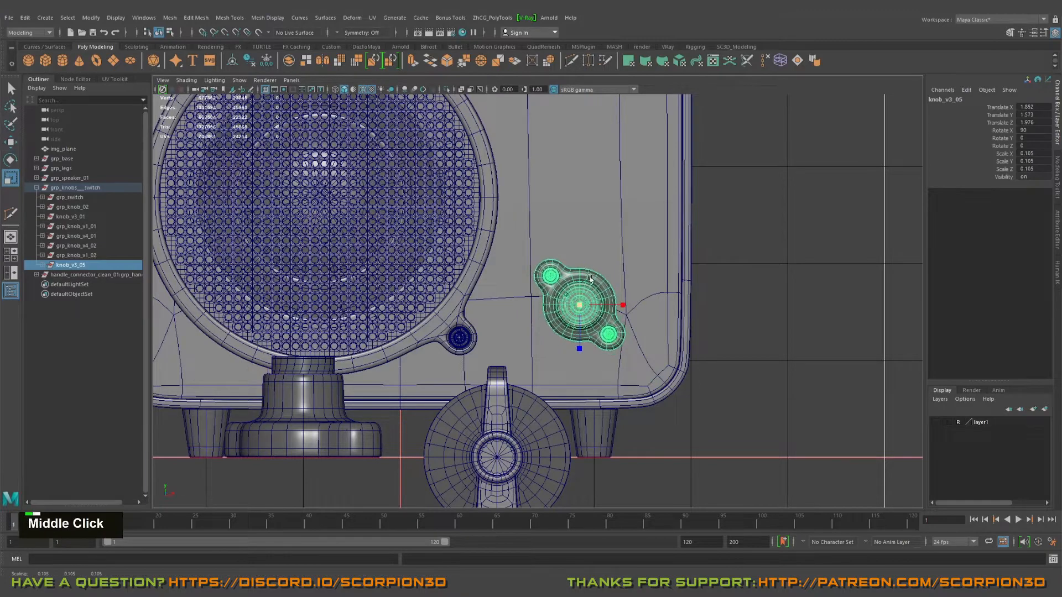
Step: Reposition the flanged knob in the space beside the speaker grille, shifting it horizontally to X 1.792
middle_click_drag(575, 143, 607, 255, "alt")
key("w")
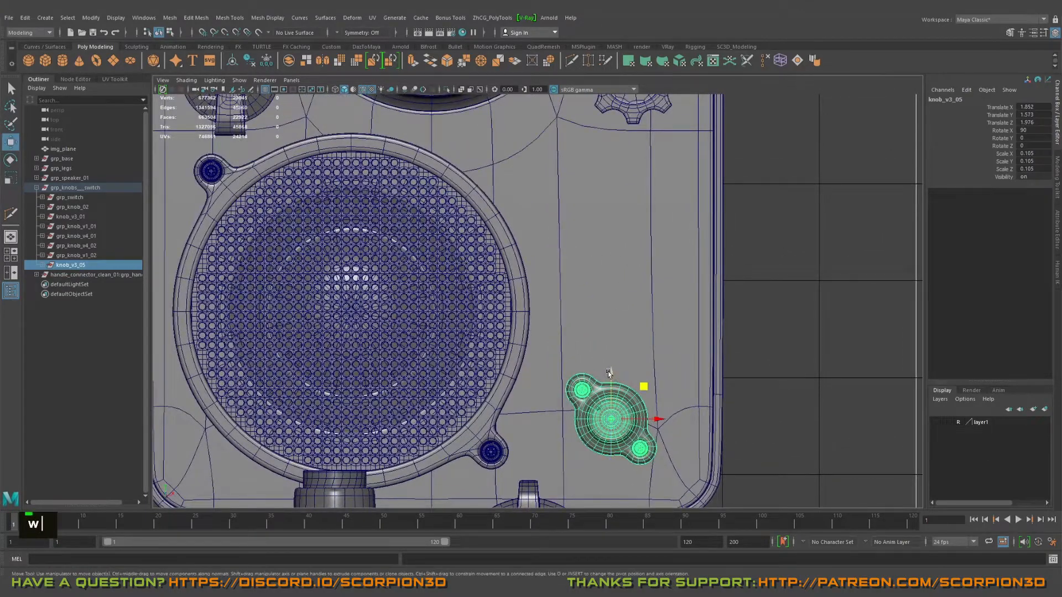
left_click_drag(608, 374, 607, 196)
left_click_drag(659, 242, 654, 241)
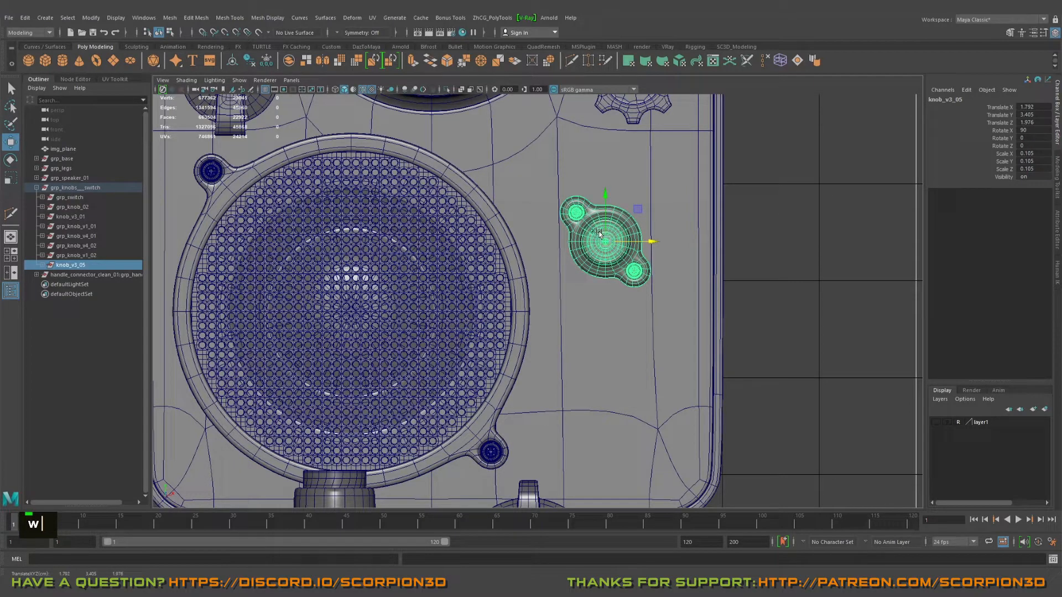
left_click_drag(607, 198, 605, 290)
Step: Duplicate the flanged knob, stack the copy above it, and shift both until the upper one sits at X 1.907, Y 2.317
key("ctrl+d")
left_click(65, 266, "shift")
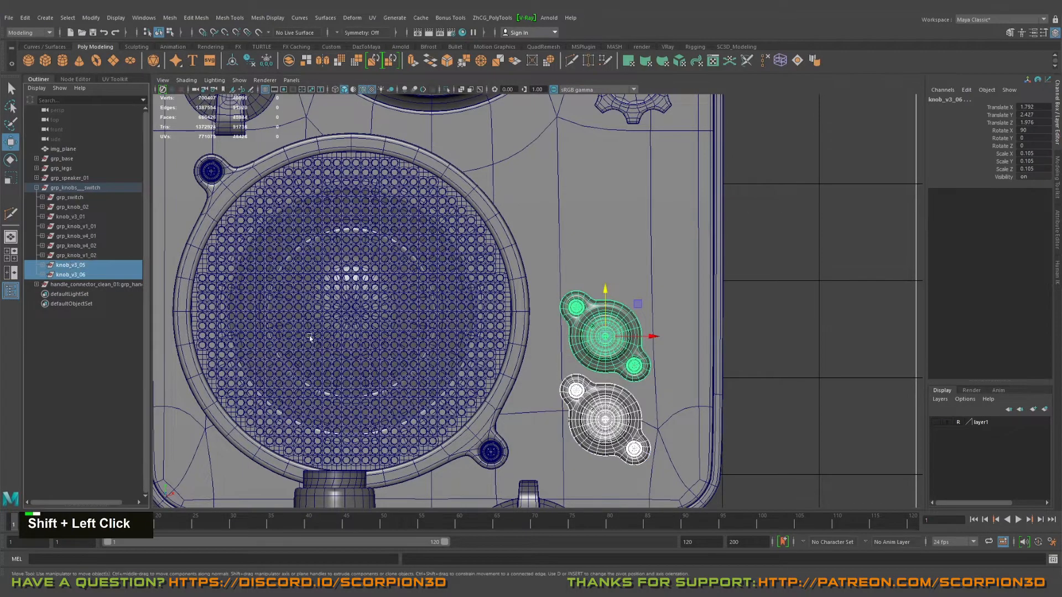
middle_click_drag(704, 354, 713, 300, "alt")
left_click_drag(646, 253, 658, 264)
right_click_drag(766, 369, 718, 337, "alt")
middle_click_drag(717, 337, 748, 353, "alt")
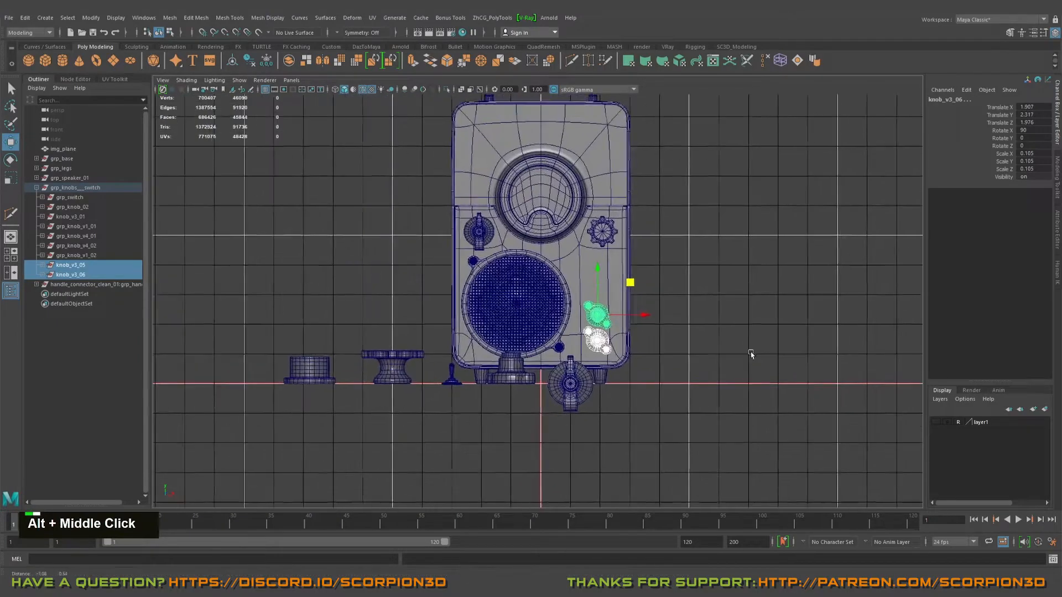
right_click_drag(749, 353, 808, 405, "alt")
left_click(808, 391)
Step: Inspect the two stacked flanged knobs on the cabinet front in the perspective view
key("space")
key("space")
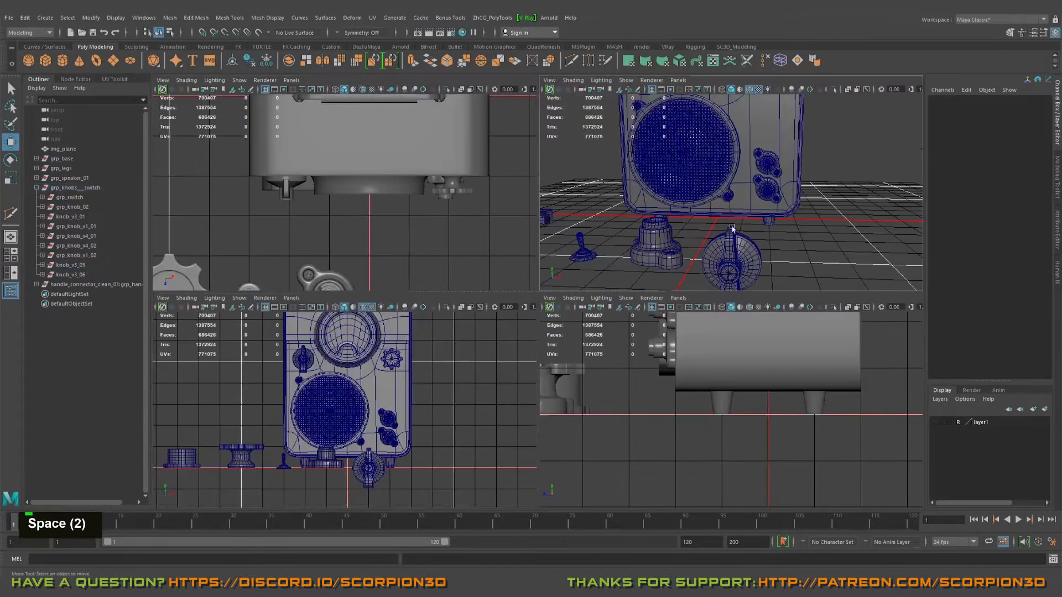
left_click_drag(757, 246, 713, 277, "alt")
right_click_drag(713, 277, 689, 286, "alt")
left_click_drag(578, 258, 624, 287, "alt")
scroll(623, 287, "down", 3, "alt")
right_click_drag(623, 287, 598, 305, "alt")
left_click_drag(598, 305, 664, 310, "alt")
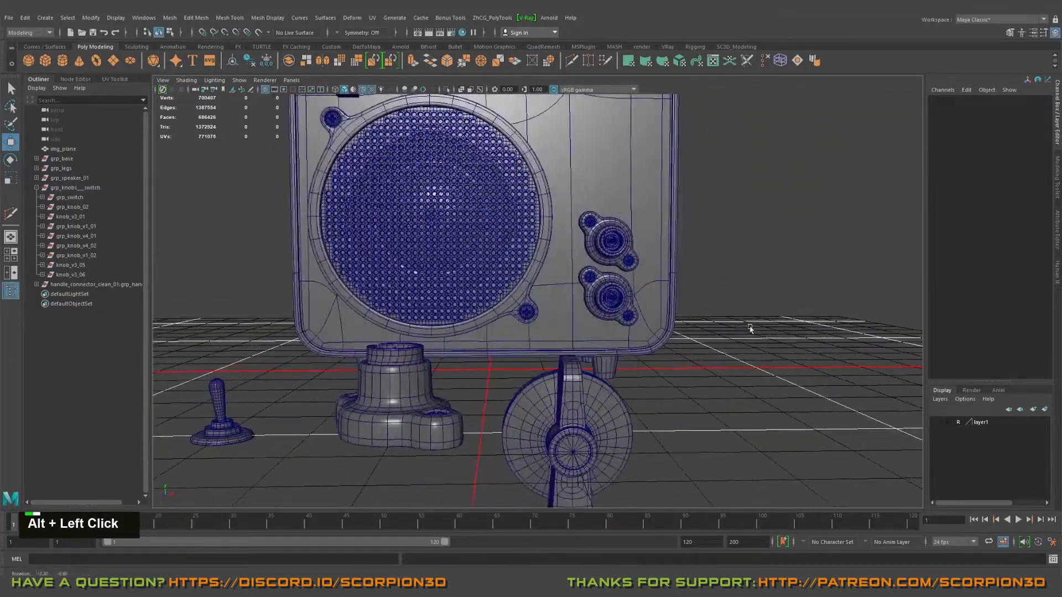
scroll(722, 315, "down", 2, "alt")
middle_click_drag(723, 315, 688, 322, "alt")
left_click_drag(688, 322, 704, 353, "alt")
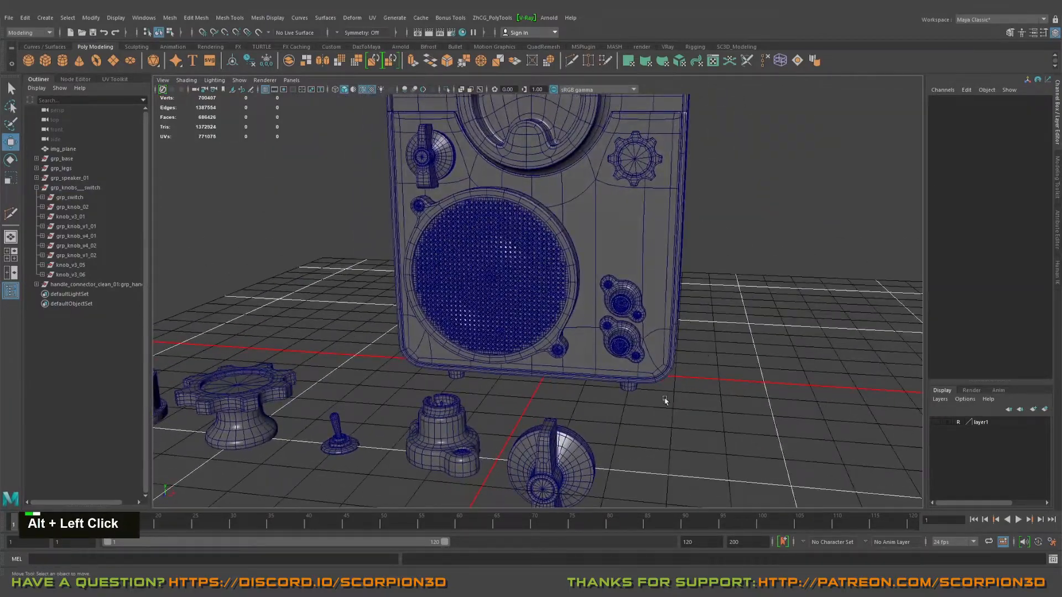
Step: Duplicate the toggle switch group grp_switch standing among the spare parts
middle_click_drag(665, 400, 600, 397, "alt")
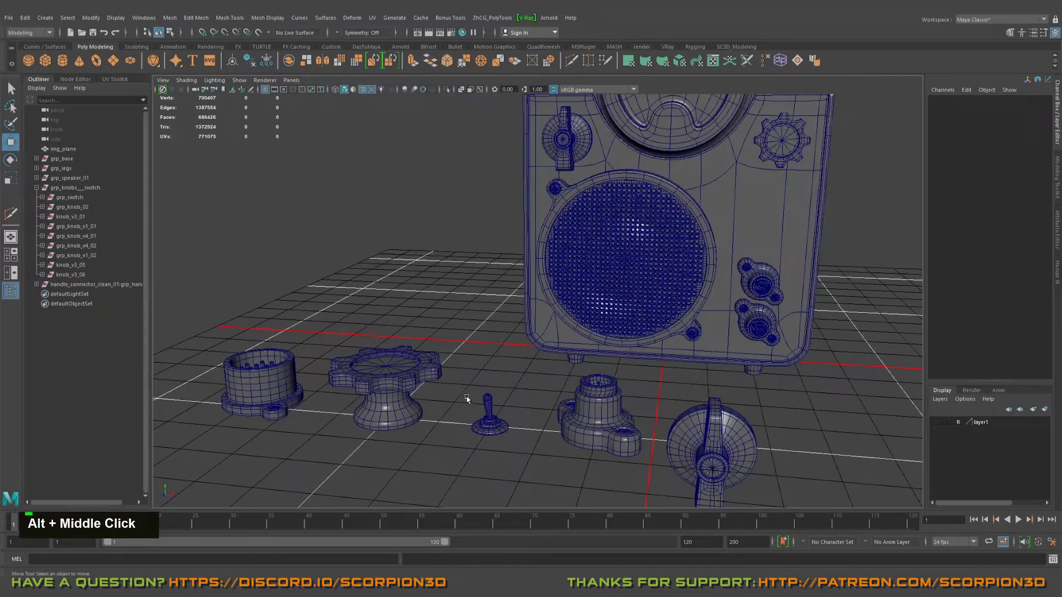
left_click(488, 412)
left_click_drag(487, 412, 519, 398, "alt")
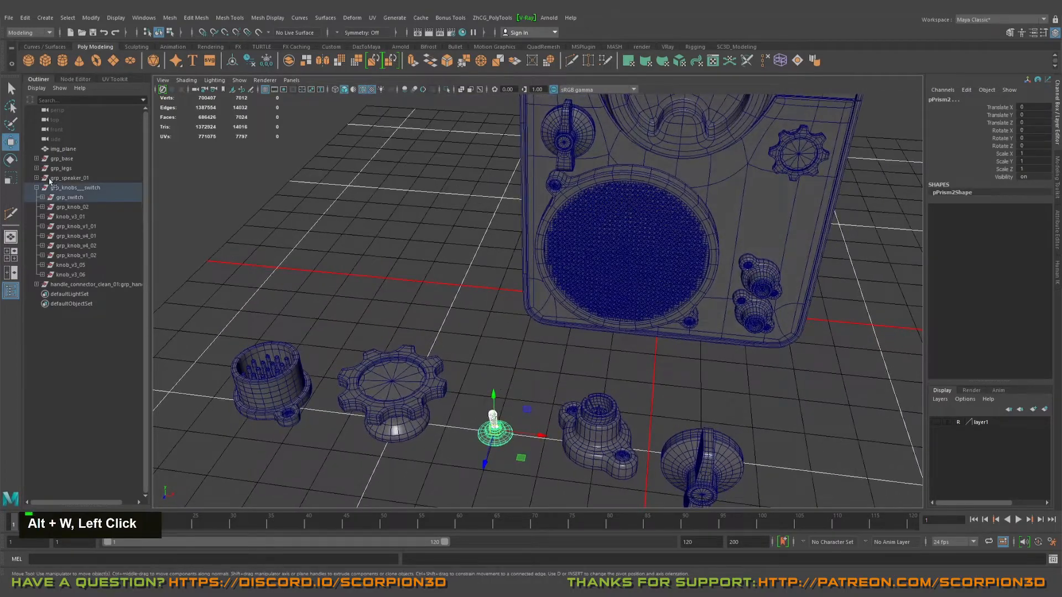
left_click(70, 197)
left_click_drag(343, 238, 409, 343, "alt")
key("ctrl+d")
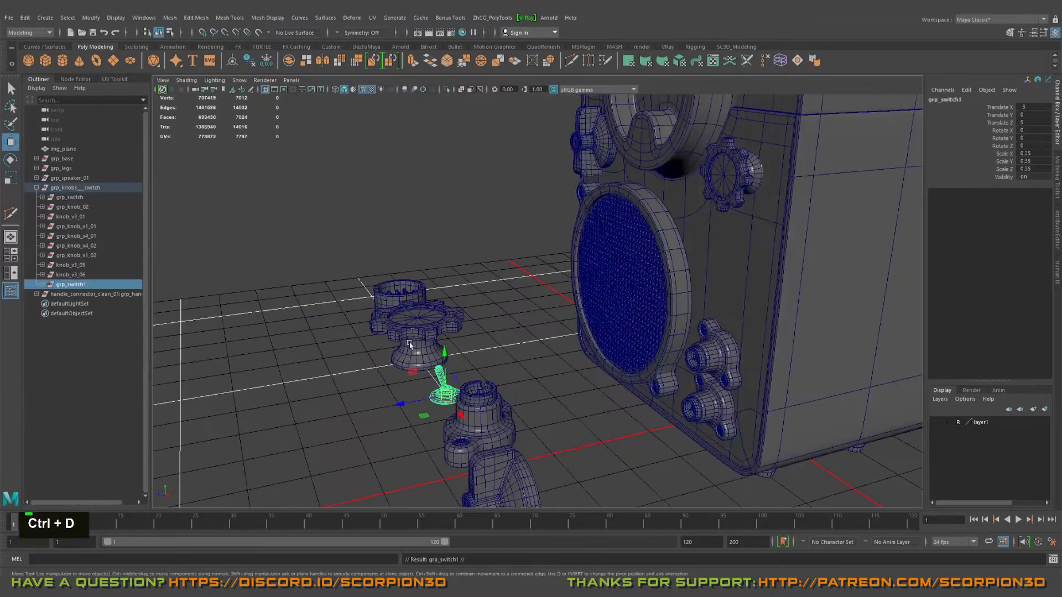
Step: Rotate the duplicated toggle switch 90 degrees about X so its lever points out from the cabinet
left_click_drag(495, 129, 479, 122)
middle_click_drag(479, 121, 461, 252, "alt")
key("e")
left_click_drag(473, 245, 453, 268)
Step: Snap the toggle switch onto the cabinet's front face above the winged knob, at X -2.365, Y 6.28, Z 1.9
left_click_drag(434, 311, 512, 289)
right_click_drag(512, 288, 578, 133, "alt")
middle_click_drag(578, 133, 536, 206, "alt")
key("w")
key("v")
middle_click(557, 191)
Step: Scale the mounted toggle switch down uniformly to 0.129
key("f")
left_click_drag(598, 256, 546, 265, "alt")
key("r")
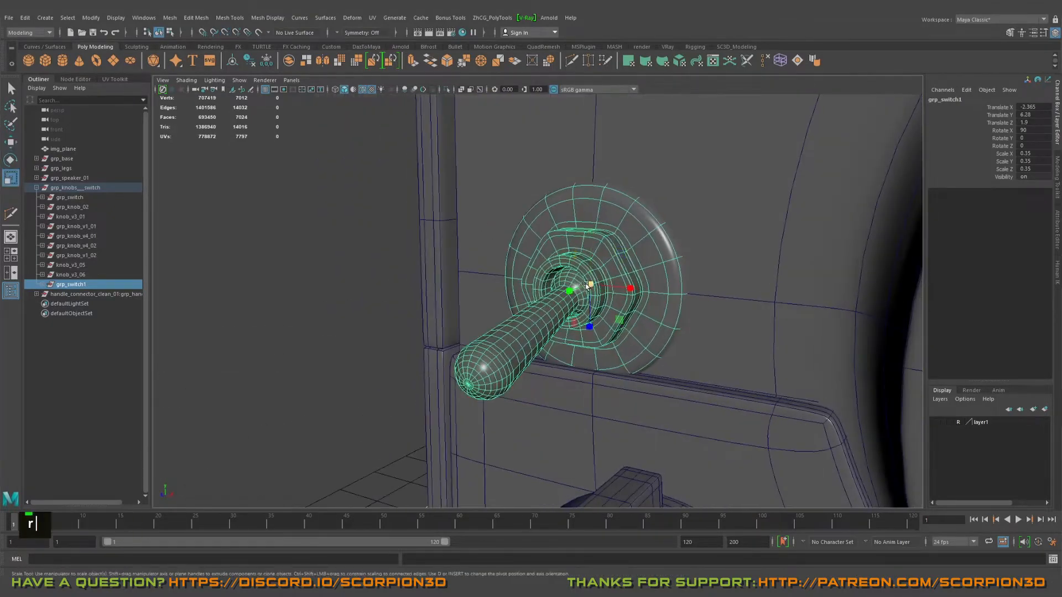
middle_click_drag(546, 265, 429, 239)
left_click_drag(429, 238, 474, 241, "alt")
right_click_drag(474, 241, 563, 256, "alt")
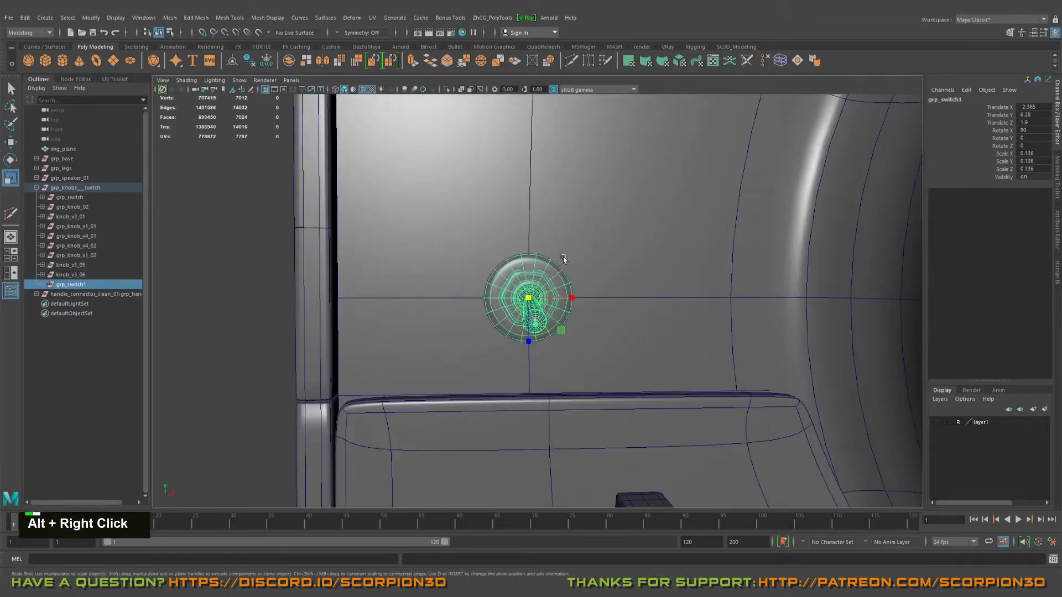
middle_click_drag(563, 257, 589, 257)
left_click_drag(589, 257, 506, 191, "alt")
Step: Move the toggle switch toward the cabinet's side edge to X -2.616, undoing its vertical shift
key("w")
middle_click_drag(506, 191, 541, 257, "alt")
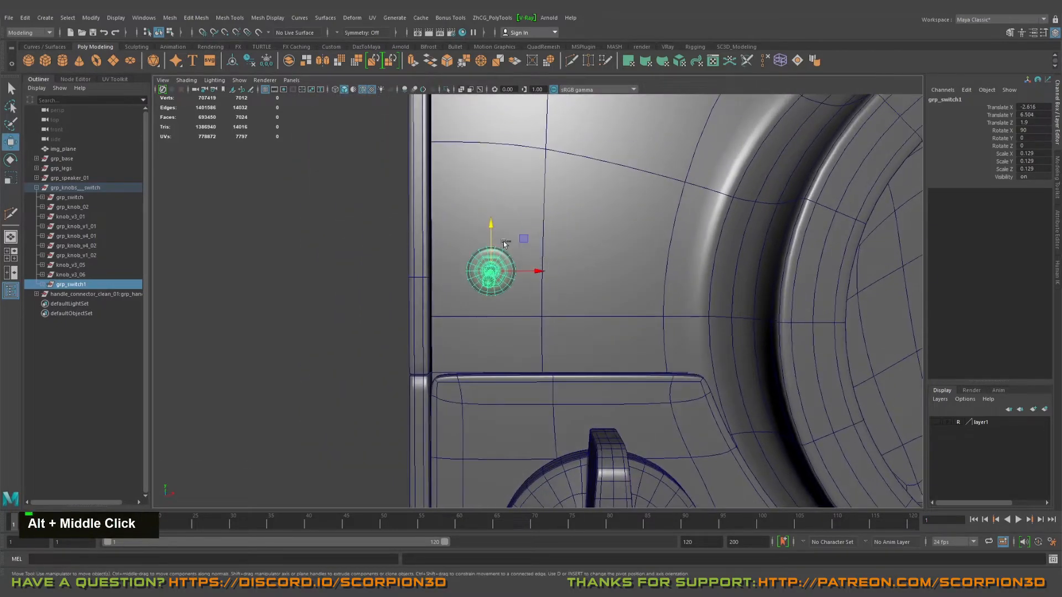
key("ctrl+z")
left_click_drag(504, 244, 547, 310, "alt")
right_click_drag(548, 309, 588, 318, "alt")
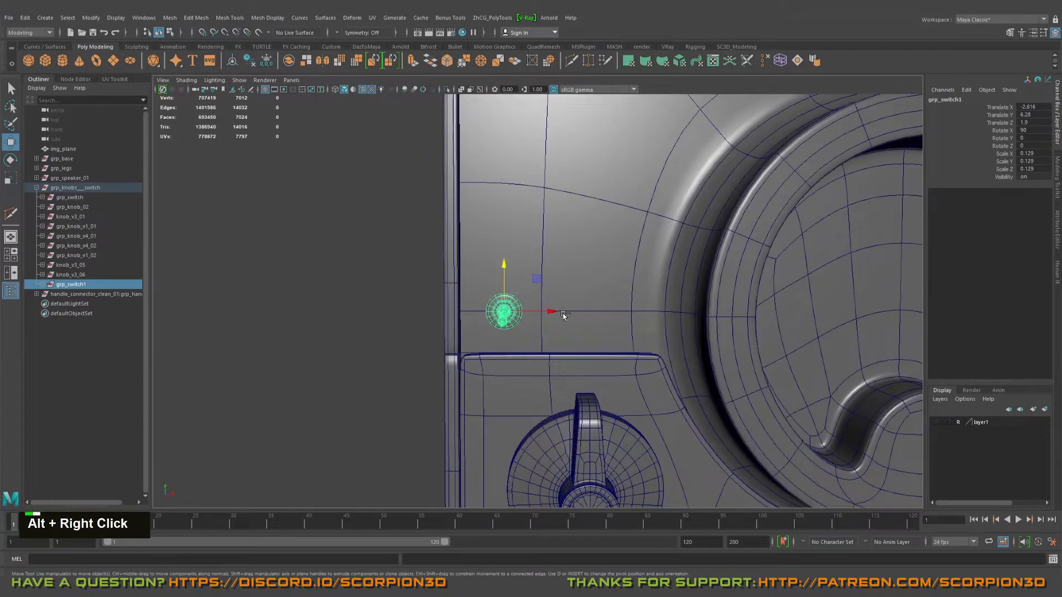
Step: Duplicate the toggle switch and place the copy beside it on the same row, at X -2.161
key("ctrl+d")
left_click_drag(550, 311, 614, 318)
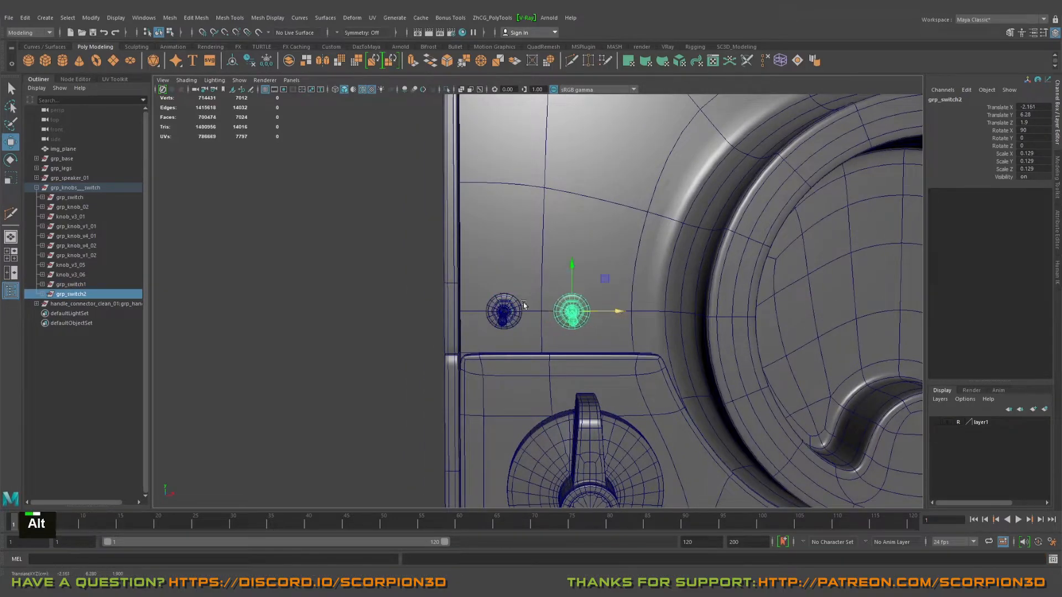
left_click_drag(524, 305, 599, 308, "alt")
scroll(675, 244, "down", 3, "alt")
right_click_drag(675, 244, 723, 273, "alt")
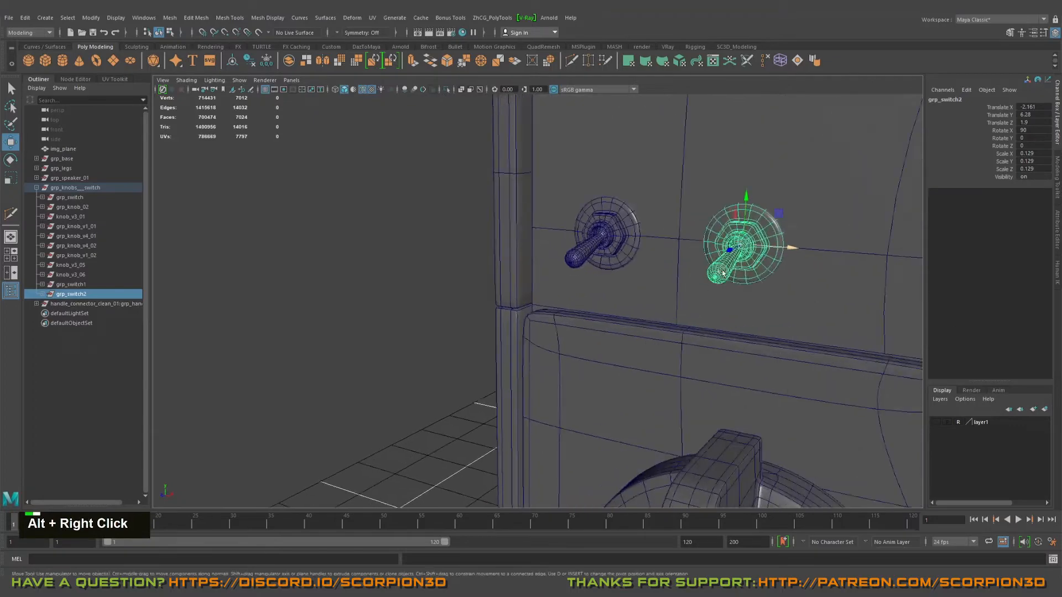
Step: Rotate the duplicated toggle switch about its mounting axis and set its Z rotation to -180 so its lever points upward
key("e")
left_click_drag(723, 272, 621, 255, "alt")
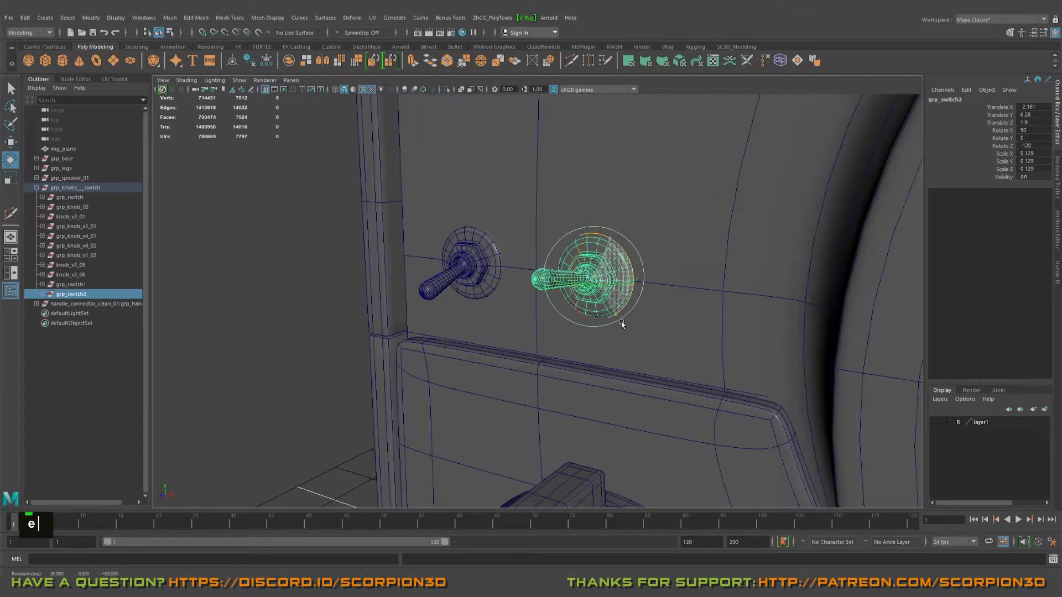
left_click_drag(560, 337, 553, 337)
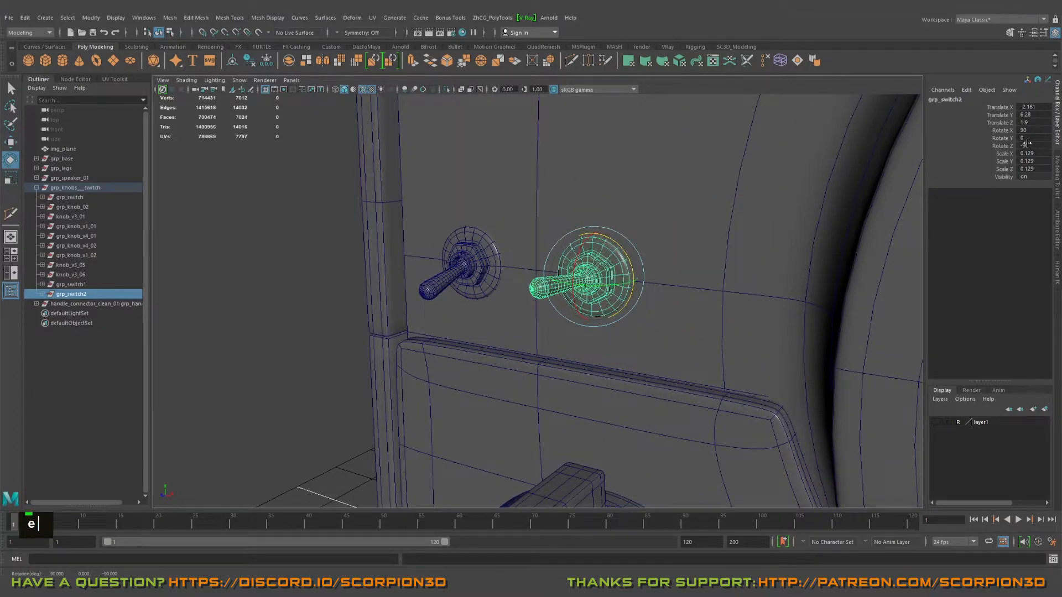
type("-180")
key("Return")
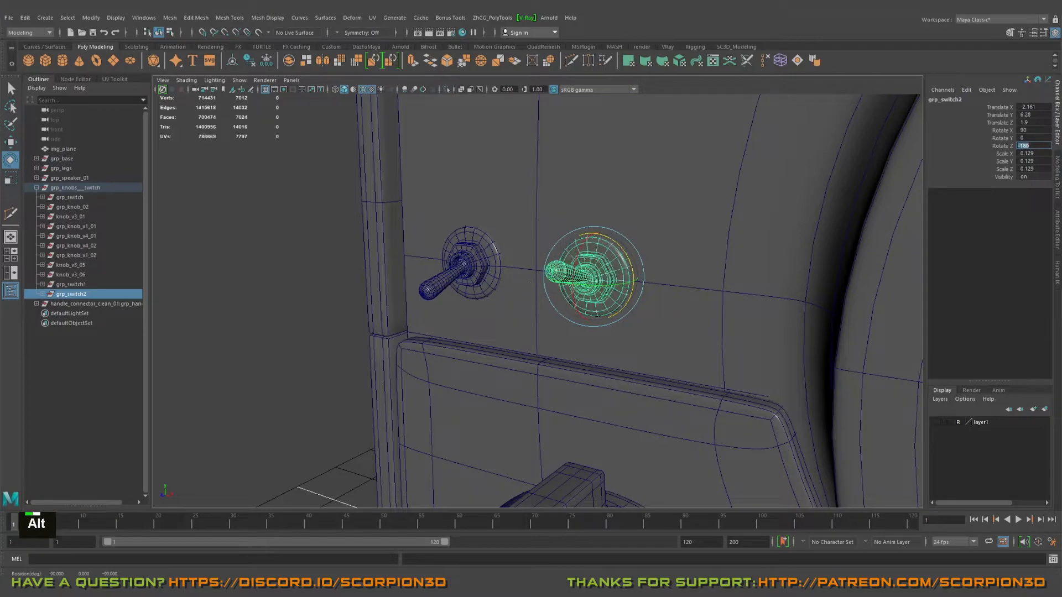
left_click_drag(466, 332, 460, 329, "alt")
right_click_drag(460, 329, 440, 319, "alt")
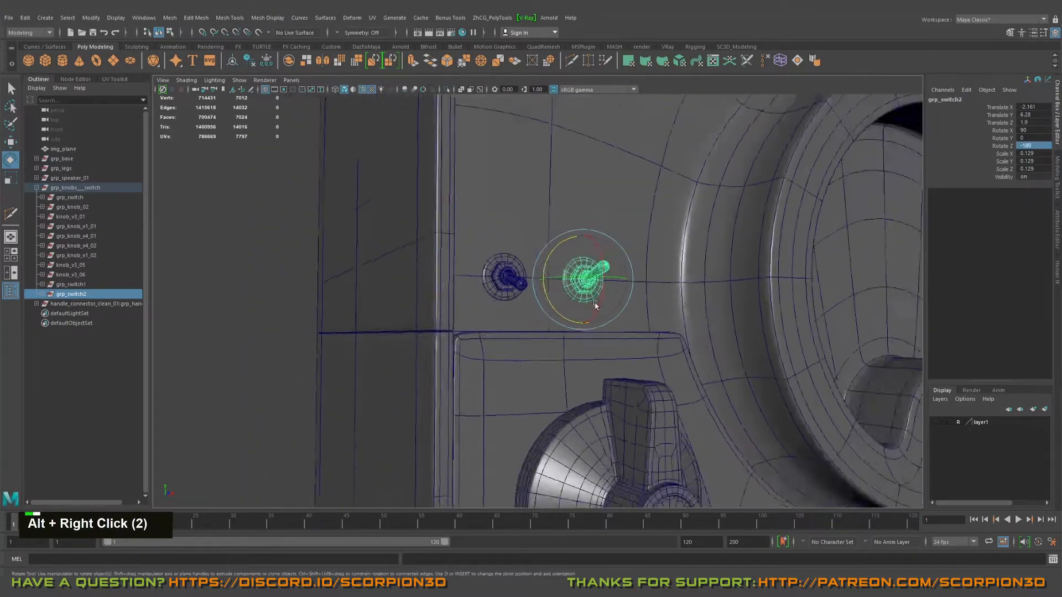
left_click_drag(440, 318, 452, 310, "alt")
left_click_drag(595, 348, 528, 311, "alt")
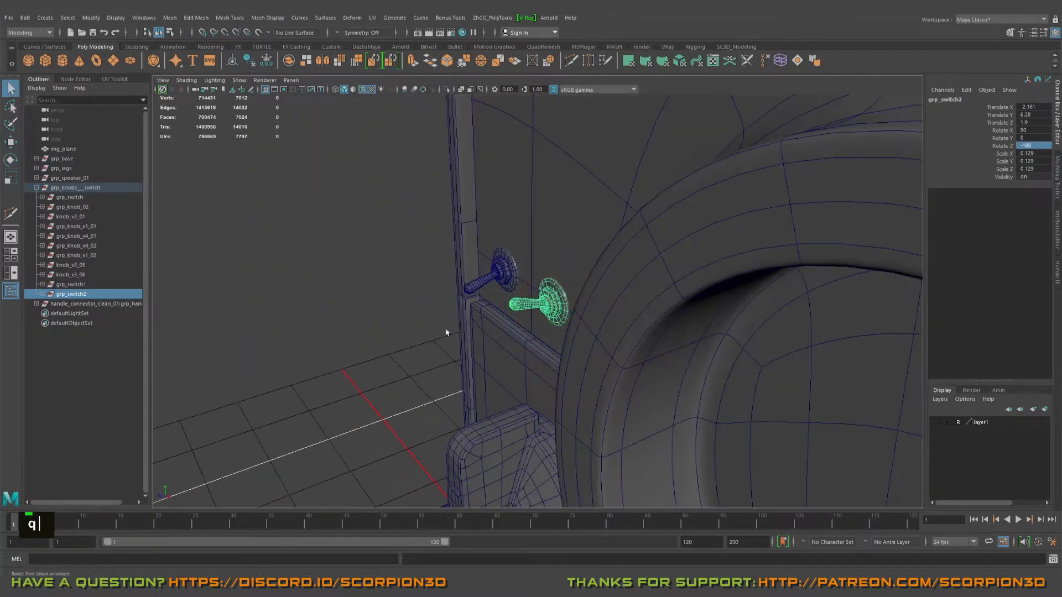
Step: Examine the paired toggle switches and the whole cabinet front from several angles and distances
left_click(445, 332)
scroll(445, 332, "down", 3, "alt")
left_click_drag(490, 354, 487, 332, "alt")
right_click_drag(486, 332, 487, 310, "alt")
scroll(488, 283, "down", 2, "alt")
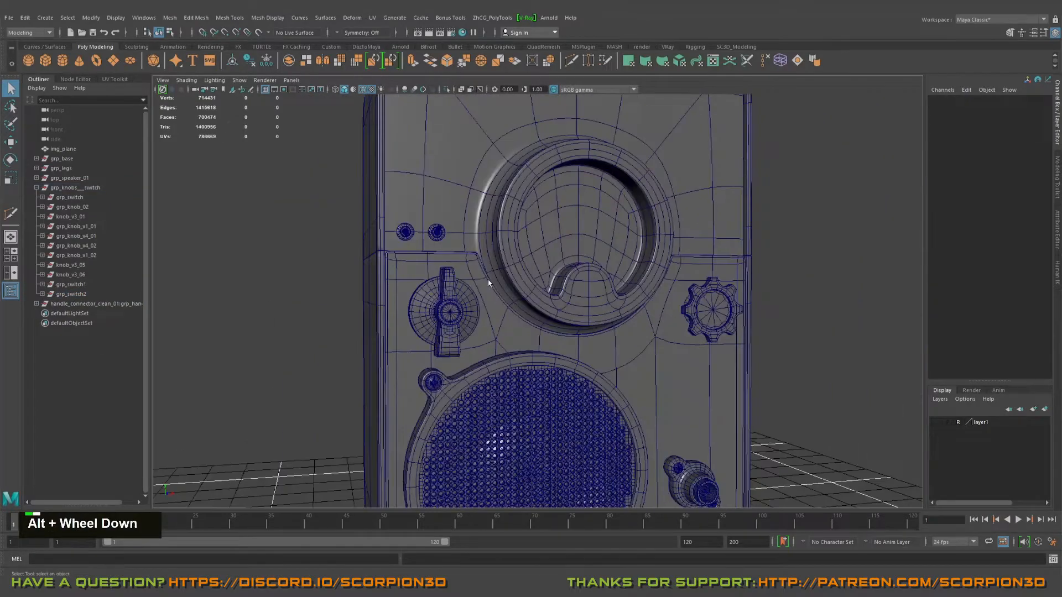
left_click_drag(488, 284, 479, 256, "alt")
scroll(408, 316, "down", 3, "alt")
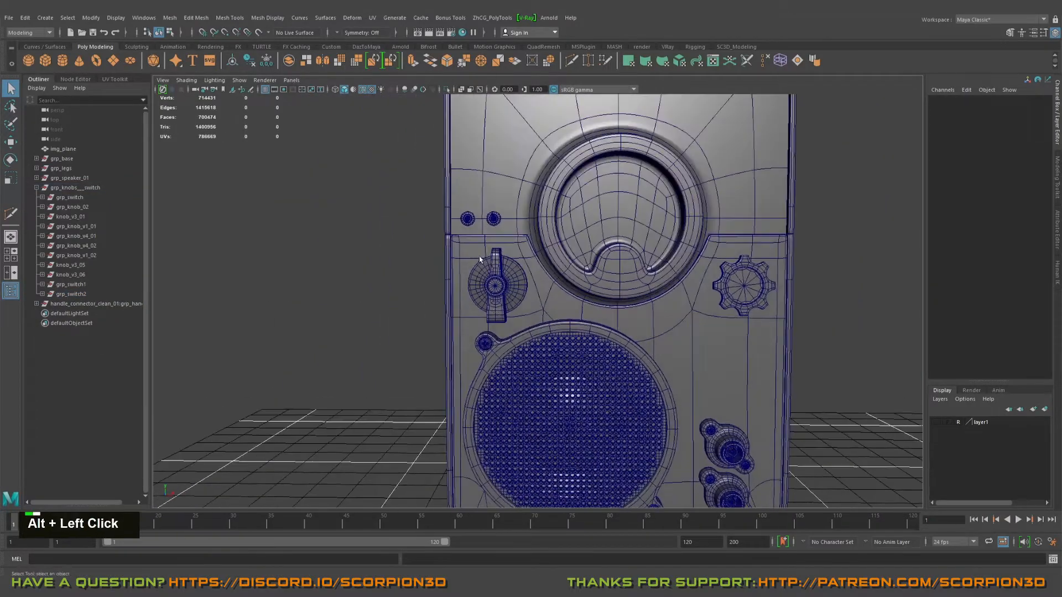
middle_click_drag(479, 257, 479, 122, "alt")
left_click_drag(479, 122, 534, 257, "alt")
middle_click_drag(534, 257, 488, 316, "alt")
right_click_drag(488, 315, 590, 296, "alt")
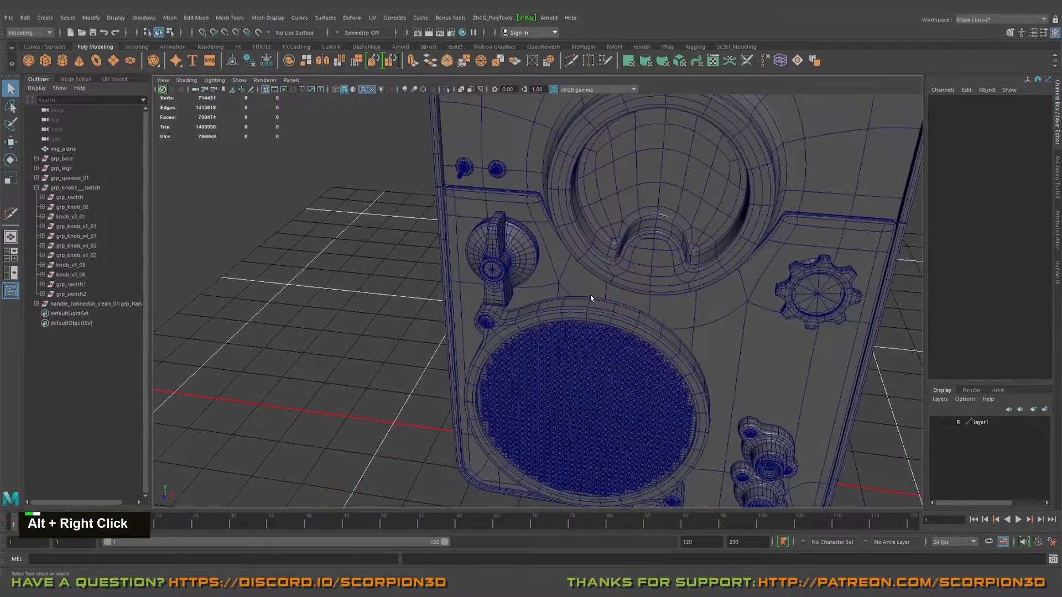
left_click_drag(590, 297, 586, 296, "alt")
middle_click_drag(586, 296, 553, 347, "alt")
right_click_drag(553, 347, 695, 387, "alt")
left_click_drag(694, 387, 671, 303, "alt")
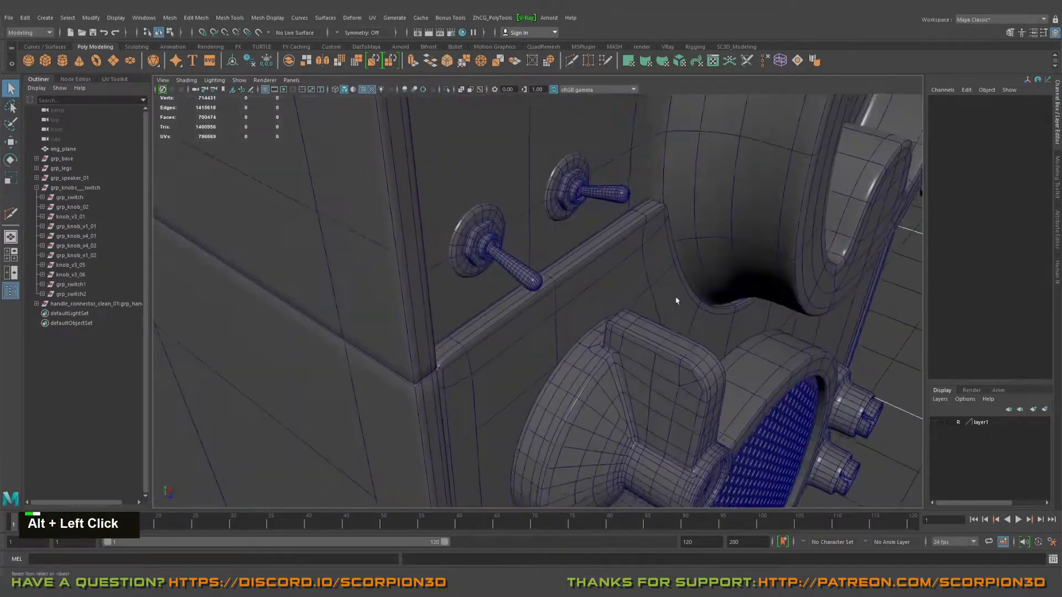
Step: Select both mounted toggle switch groups and move them slightly outward from the cabinet face, to Z 1.912
right_click_drag(671, 304, 428, 225, "alt")
left_click(414, 227)
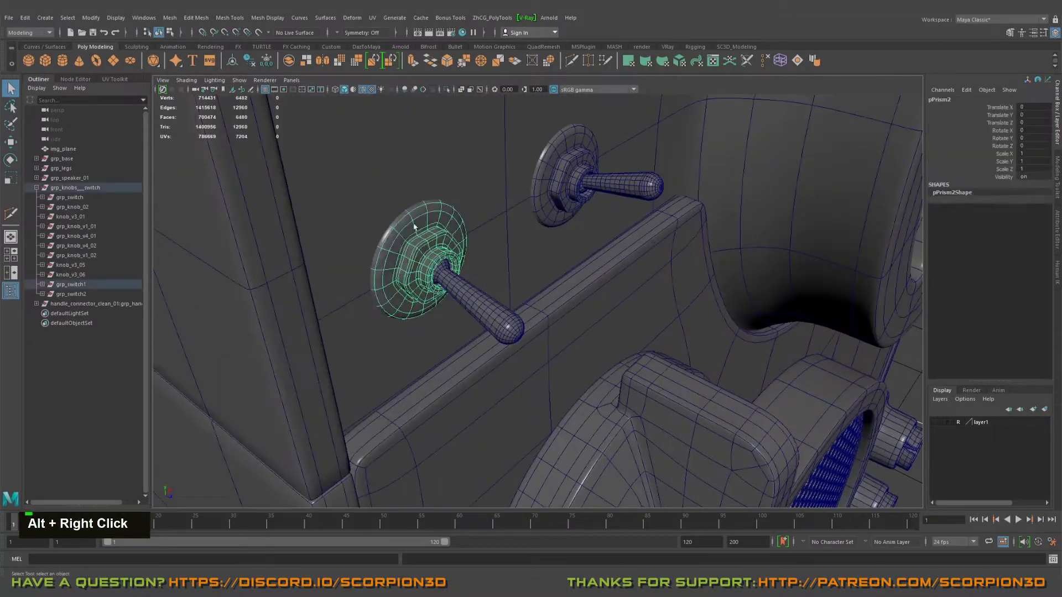
left_click(79, 284)
left_click(79, 294, "shift")
left_click_drag(387, 260, 493, 260, "alt")
middle_click_drag(492, 261, 466, 258, "alt")
left_click_drag(465, 258, 473, 263, "alt")
key("w")
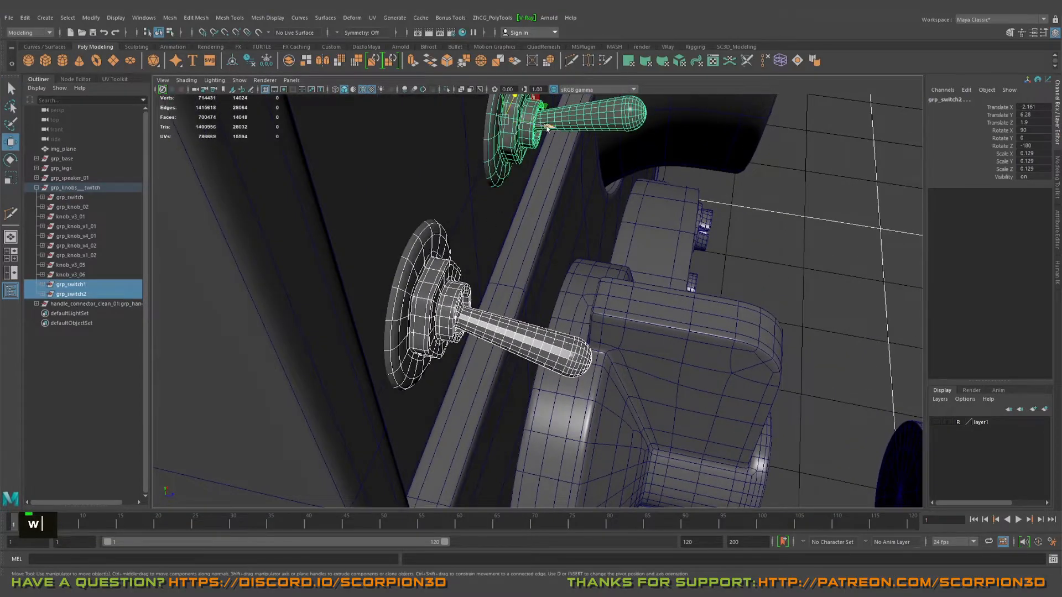
left_click_drag(547, 128, 554, 128)
right_click_drag(566, 166, 475, 182, "alt")
left_click_drag(736, 288, 579, 261, "alt")
left_click(773, 292)
Step: Check how both toggle switches sit against the front face and how they balance with the knobs and speaker
middle_click_drag(580, 261, 611, 318, "alt")
right_click_drag(611, 318, 688, 308, "alt")
left_click_drag(687, 306, 533, 268, "alt")
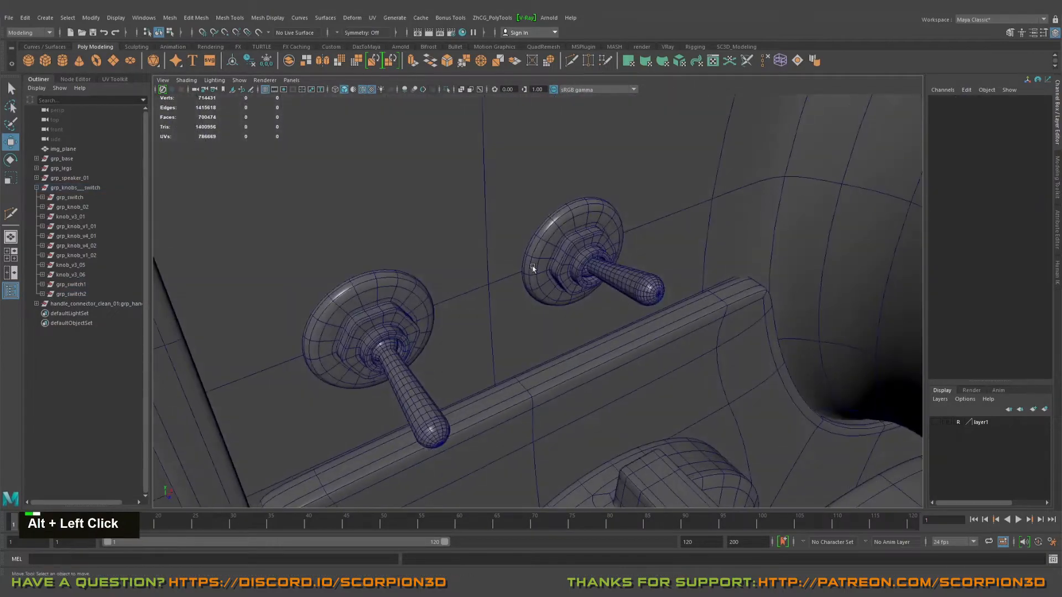
right_click_drag(533, 268, 600, 233, "alt")
middle_click_drag(600, 232, 595, 307, "alt")
right_click_drag(595, 306, 625, 264, "alt")
middle_click_drag(625, 264, 620, 333, "alt")
left_click_drag(624, 273, 695, 310, "alt")
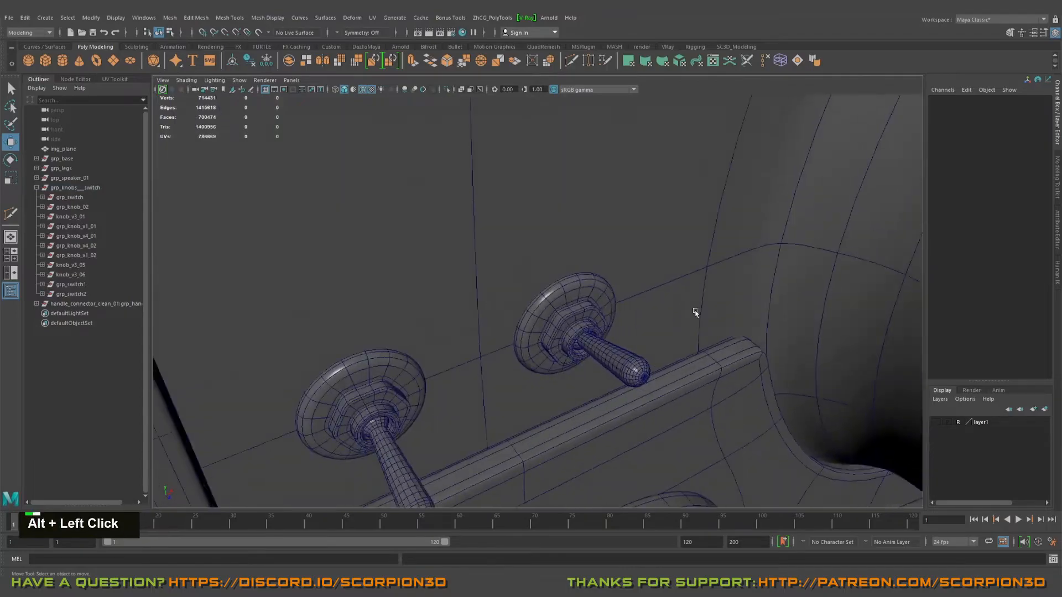
right_click_drag(694, 310, 554, 223, "alt")
scroll(555, 223, "down", 2, "alt")
left_click_drag(555, 223, 560, 219, "alt")
right_click_drag(559, 220, 517, 224, "alt")
left_click_drag(567, 260, 581, 298, "alt")
right_click_drag(582, 298, 595, 256, "alt")
left_click_drag(595, 256, 584, 326, "alt")
middle_click_drag(584, 327, 569, 251, "alt")
left_click_drag(570, 252, 555, 282, "alt")
middle_click_drag(555, 282, 538, 327, "alt")
left_click_drag(538, 327, 516, 304, "alt")
middle_click_drag(517, 303, 540, 339, "alt")
left_click_drag(540, 339, 541, 310, "alt")
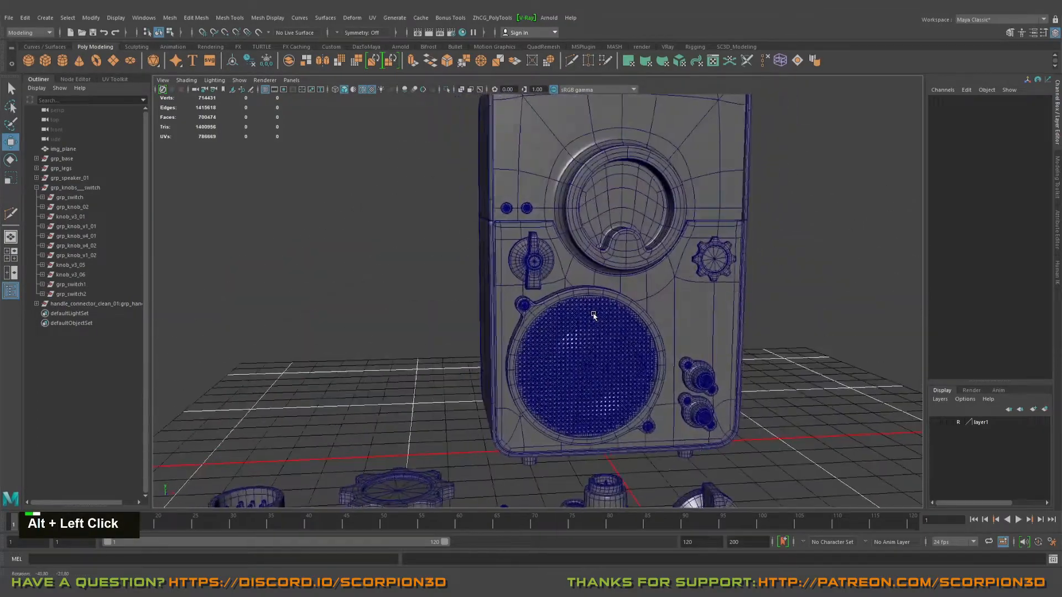
middle_click_drag(541, 310, 548, 299, "alt")
mouse_move(547, 298)
left_mouse_down("alt")
mouse_move(557, 292)
mouse_move(544, 293)
left_mouse_up("alt")
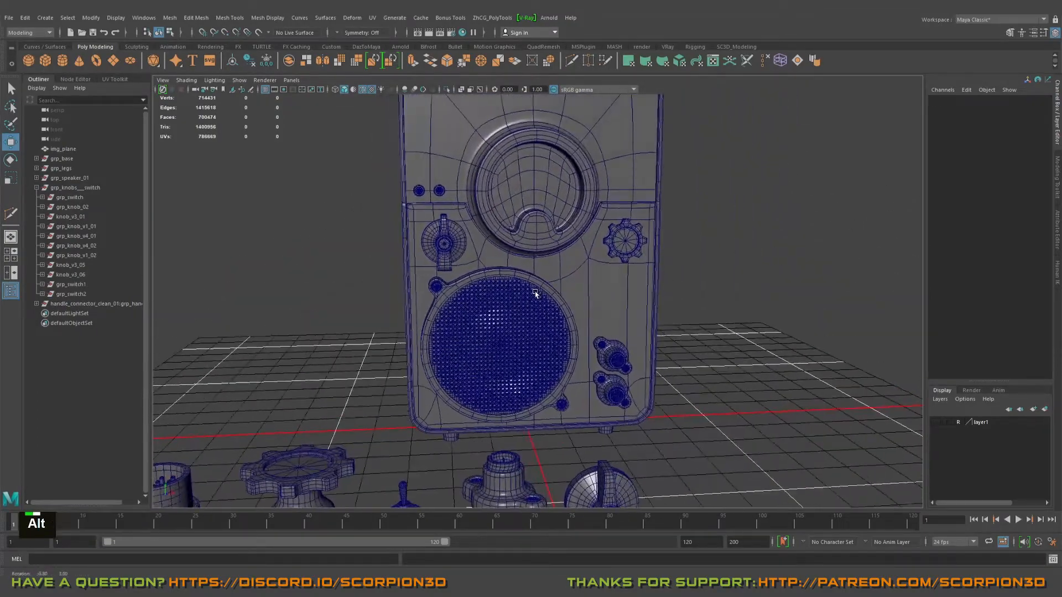
middle_click_drag(545, 293, 548, 309, "alt")
left_click_drag(547, 310, 550, 320, "alt")
mouse_move(550, 321)
right_mouse_down("alt")
mouse_move(551, 329)
mouse_move(552, 315)
right_mouse_up("alt")
middle_click_drag(552, 316, 551, 285, "alt")
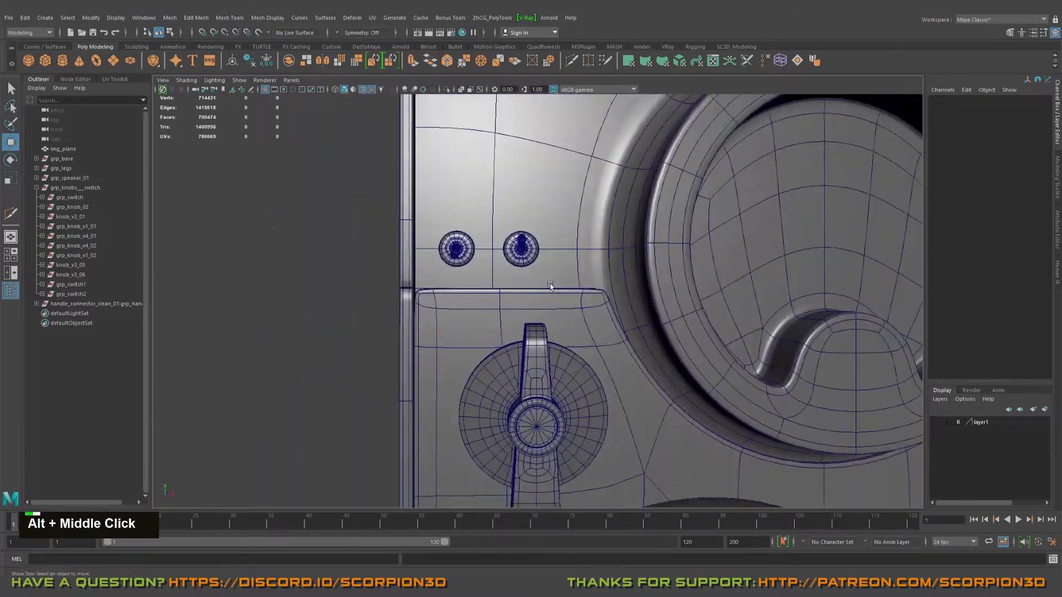
Step: Scale both toggle switches up uniformly to 0.157 and shift them sideways, with the upward-pointing one at X -2.076
left_click(61, 284)
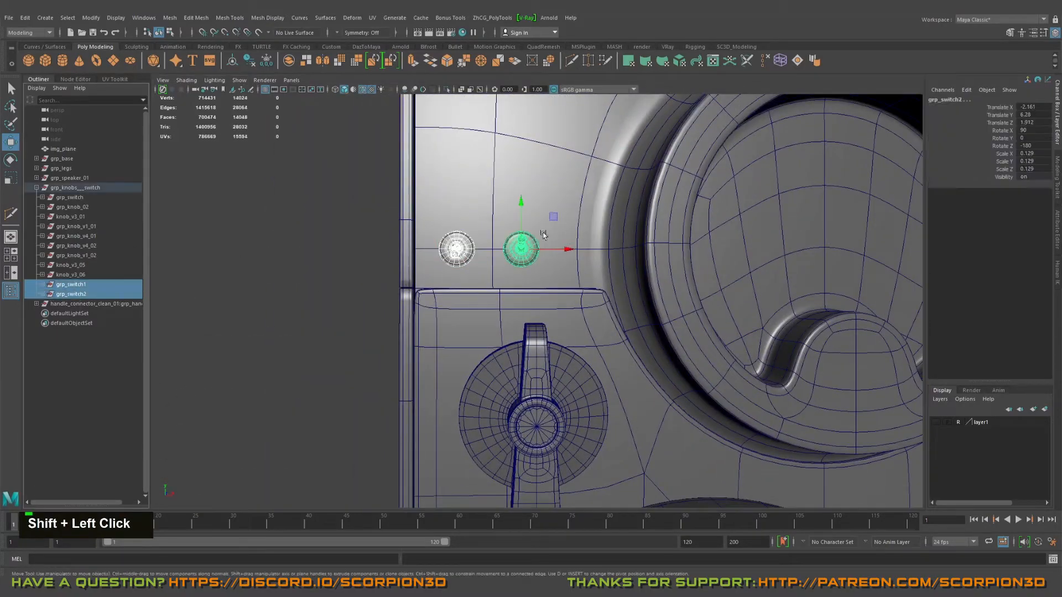
key("r")
middle_click_drag(519, 250, 565, 250)
key("w")
scroll(571, 252, "down", 5)
key("q")
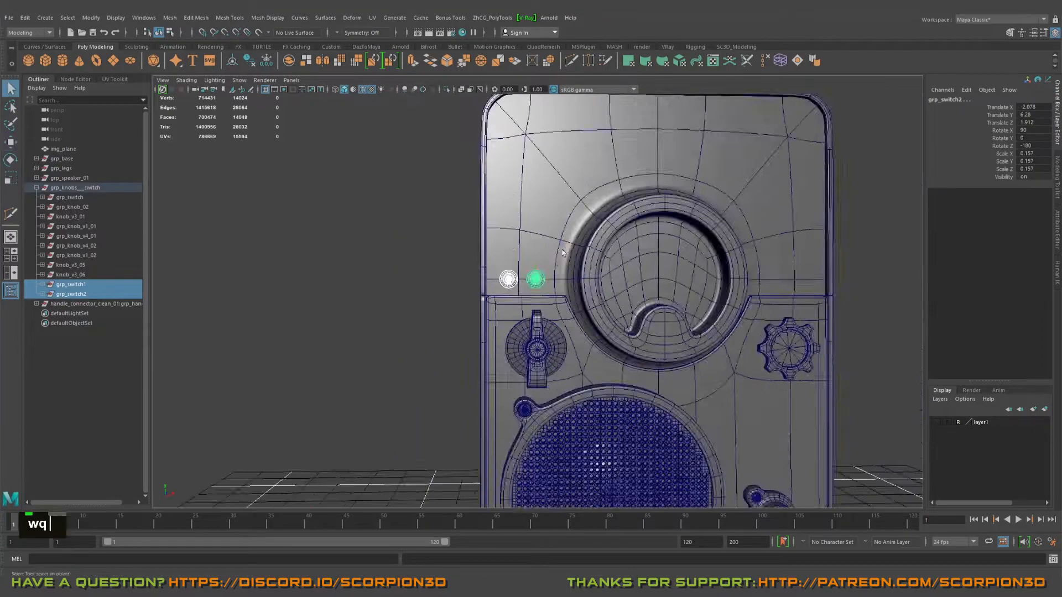
Step: Deselect the enlarged switches and review their size and placement on the cabinet front
left_click_drag(558, 266, 526, 309, "alt")
middle_click_drag(526, 310, 508, 191, "alt")
left_click(499, 217)
left_click_drag(498, 217, 470, 226, "alt")
middle_click_drag(470, 227, 461, 302, "alt")
right_click_drag(461, 302, 556, 220, "alt")
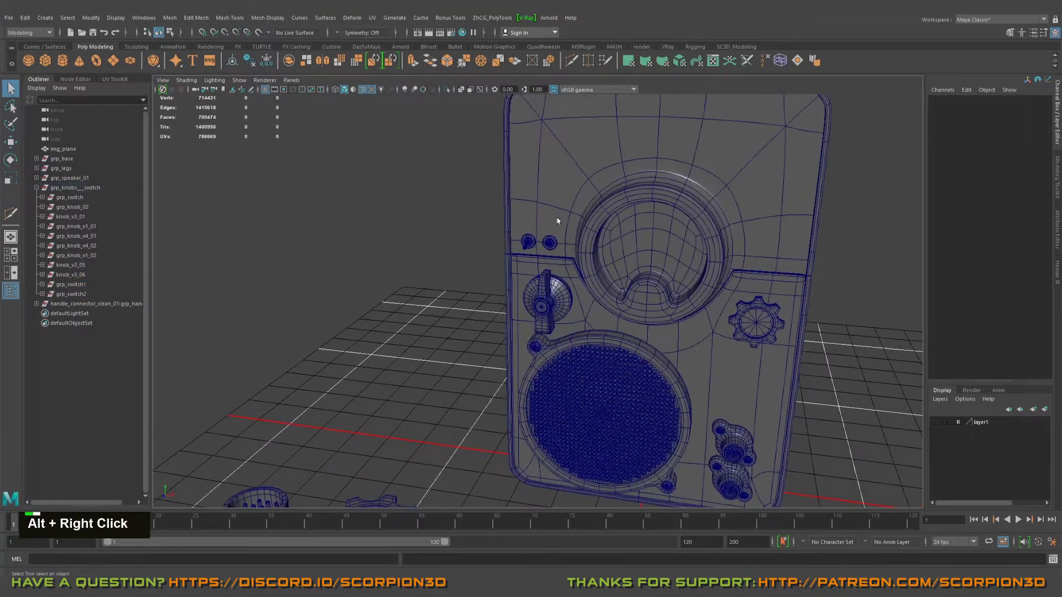
left_click_drag(557, 223, 481, 288, "alt")
scroll(488, 214, "down", 3, "alt")
middle_click_drag(481, 288, 505, 331, "alt")
Step: Create a polygon cylinder and snap it to the empty grid area in front of the spare parts, at Z 10
key("w")
right_click_drag(477, 320, 429, 318, "shift")
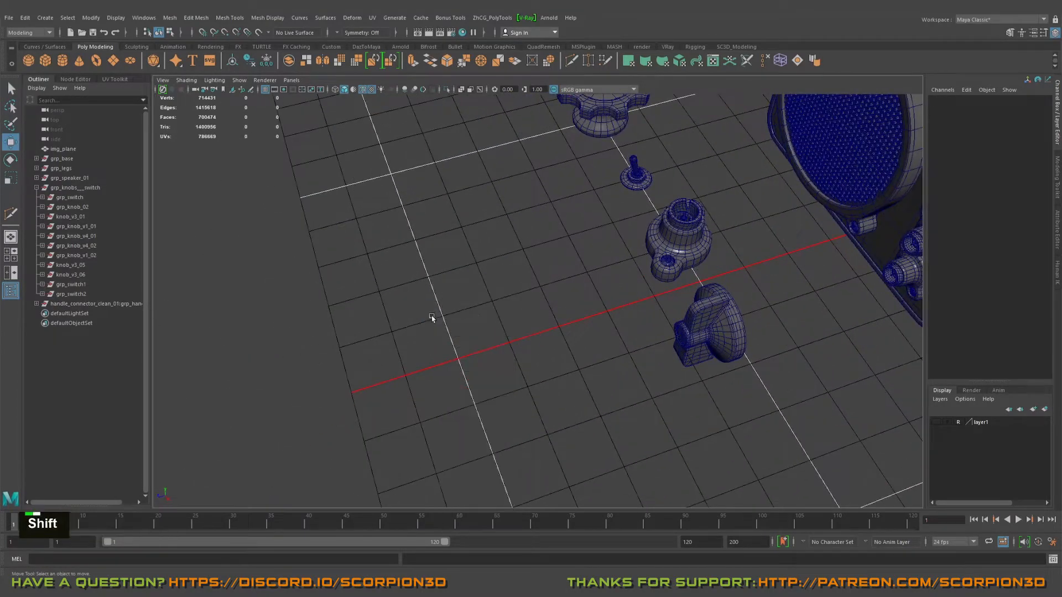
middle_click_drag(429, 317, 739, 276, "alt")
key("w")
left_click_drag(797, 240, 442, 349)
right_click_drag(443, 349, 449, 373, "alt")
middle_click_drag(449, 373, 583, 298, "alt")
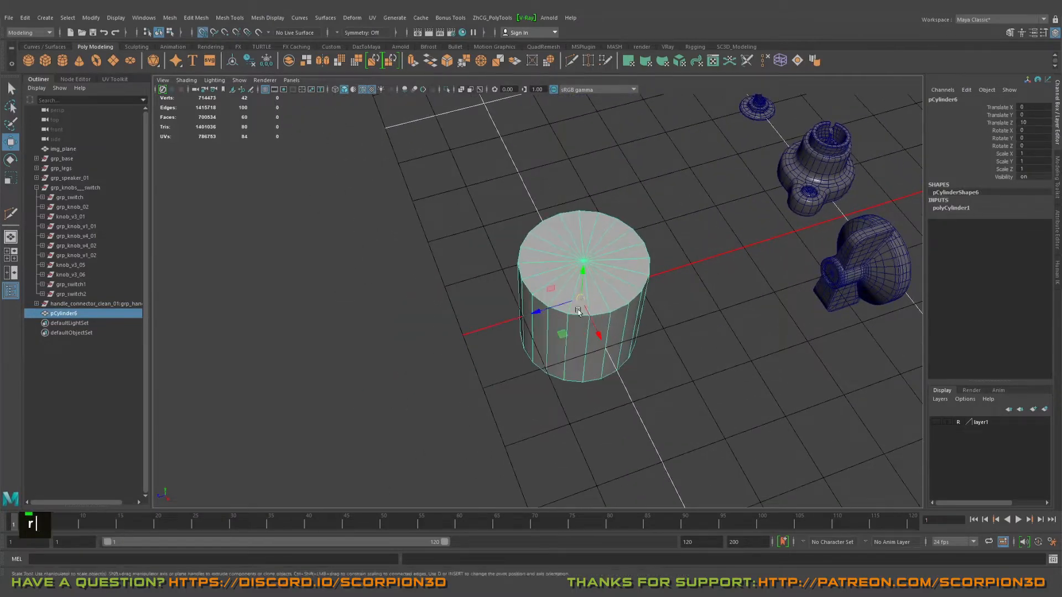
Step: Flatten the cylinder into a disc by scaling its height to 0.18 in Y
left_click_drag(578, 312, 577, 200, "alt")
left_click_drag(578, 162, 577, 198)
right_click_drag(586, 200, 695, 220, "alt")
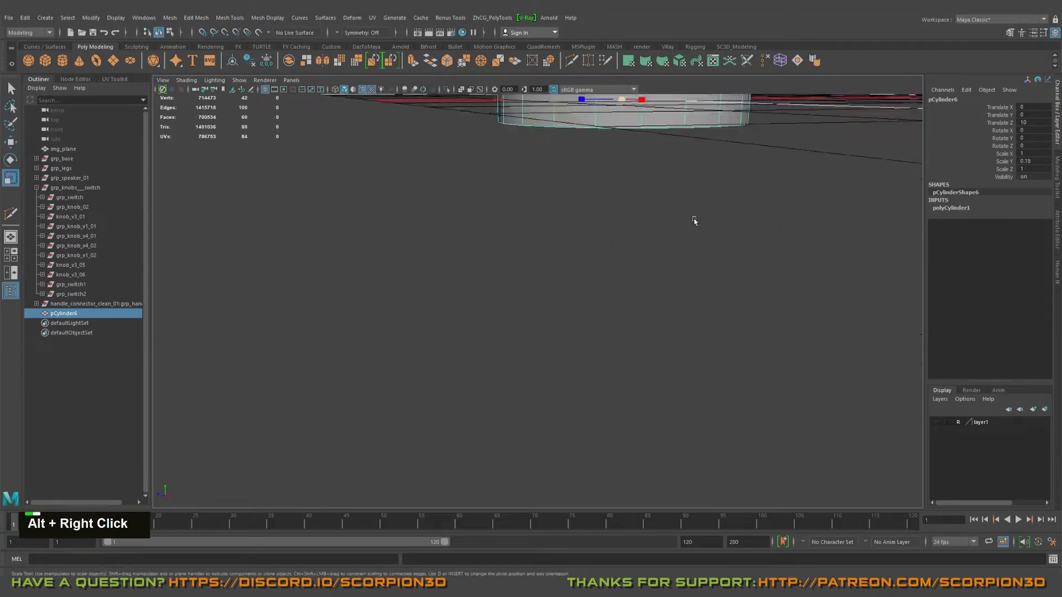
left_click_drag(695, 221, 622, 286, "alt")
key("f")
Step: Set the disc's axis subdivisions to 16
left_click(950, 208)
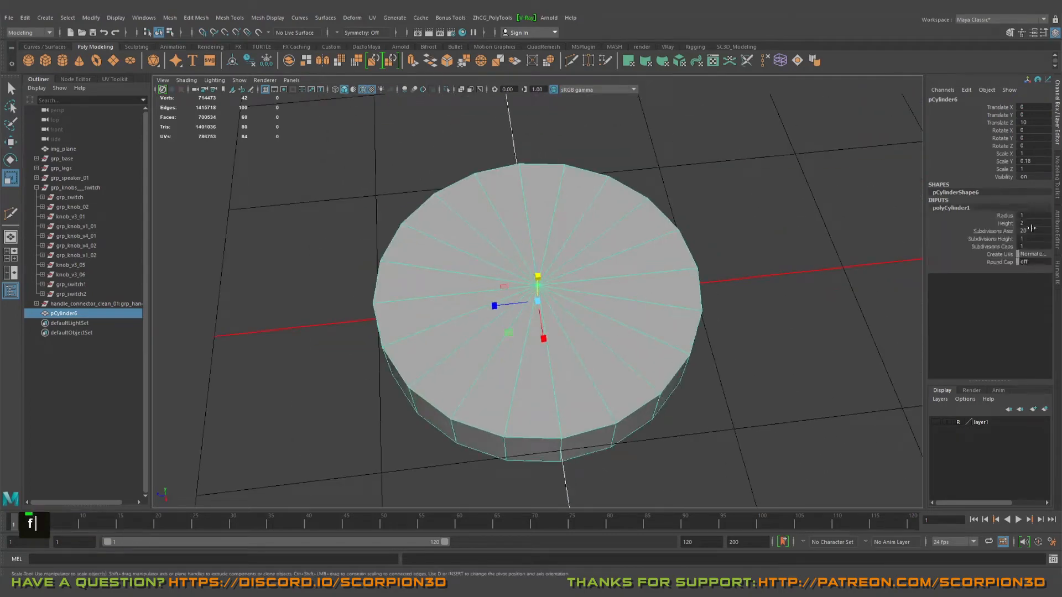
type("16")
key("Return")
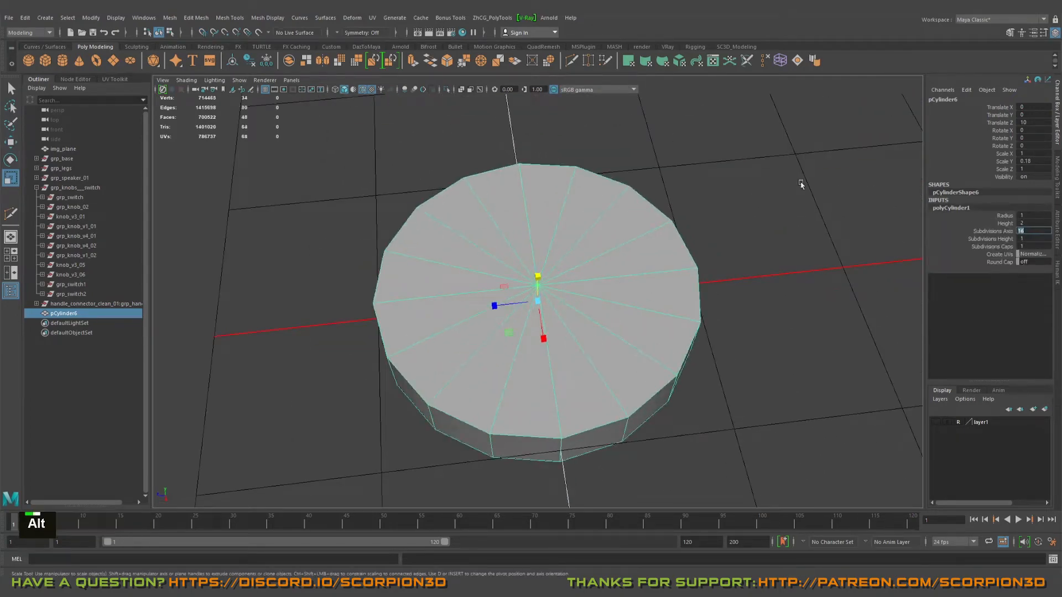
Step: Inset the disc's top faces with an offset extrusion, and extrude them downward to form a recess inside a flat rim
left_click_drag(801, 184, 579, 264, "alt")
left_click(596, 220)
key("Tab")
mouse_move(511, 205)
left_mouse_down()
mouse_move(599, 229)
mouse_move(483, 227)
left_mouse_up()
left_click_drag(556, 294, 536, 249, "alt")
right_click_drag(536, 248, 536, 217, "shift")
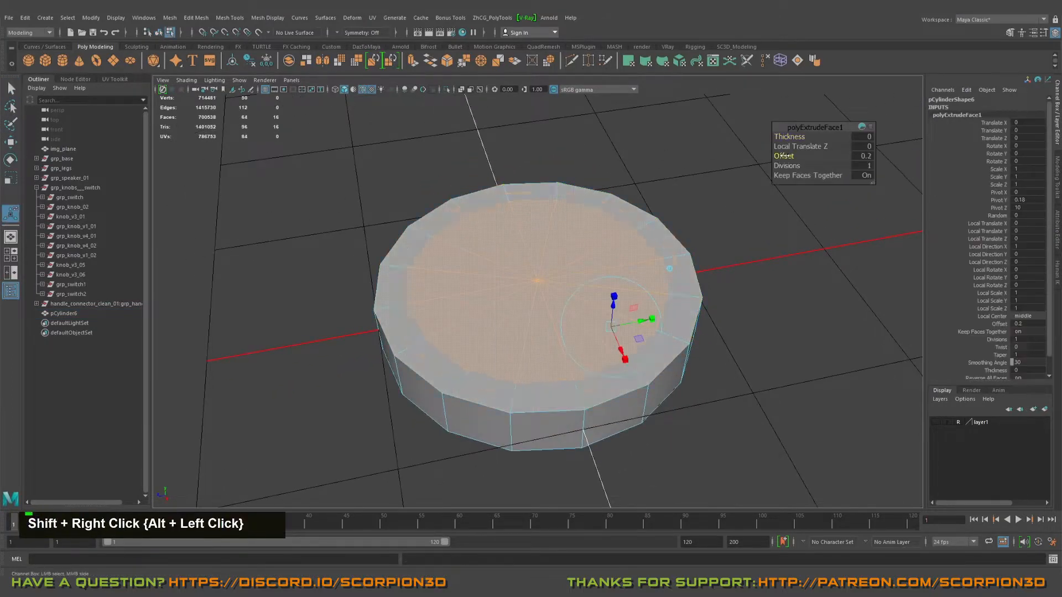
key("w")
left_click_drag(559, 254, 537, 280, "alt")
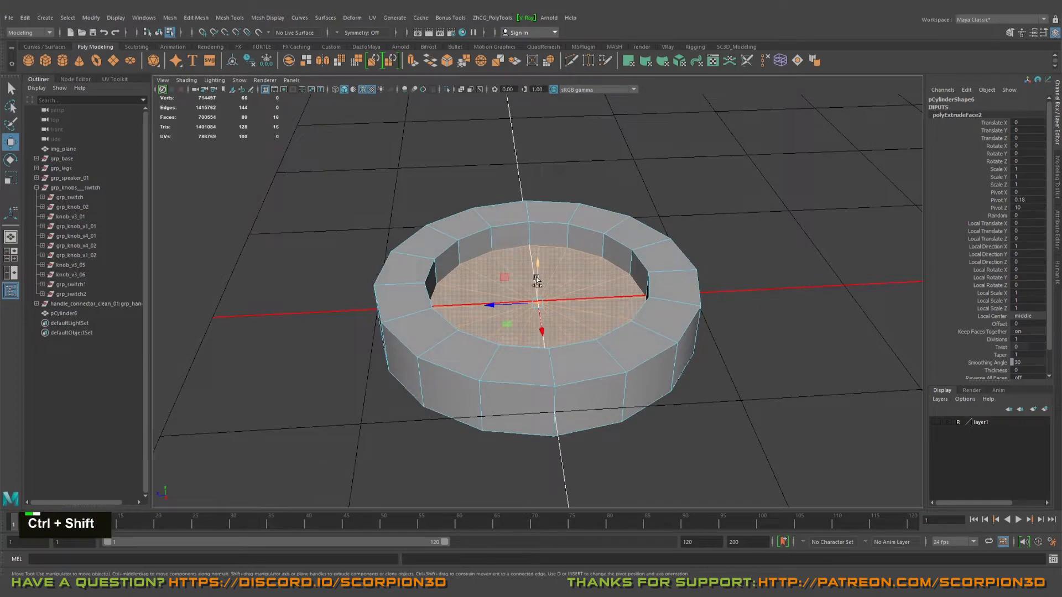
Step: Duplicate the recess floor faces as a separate, isolated mesh and extrude them upward into an inner cylinder
key("ctrl+alt+d")
key("ctrl+1")
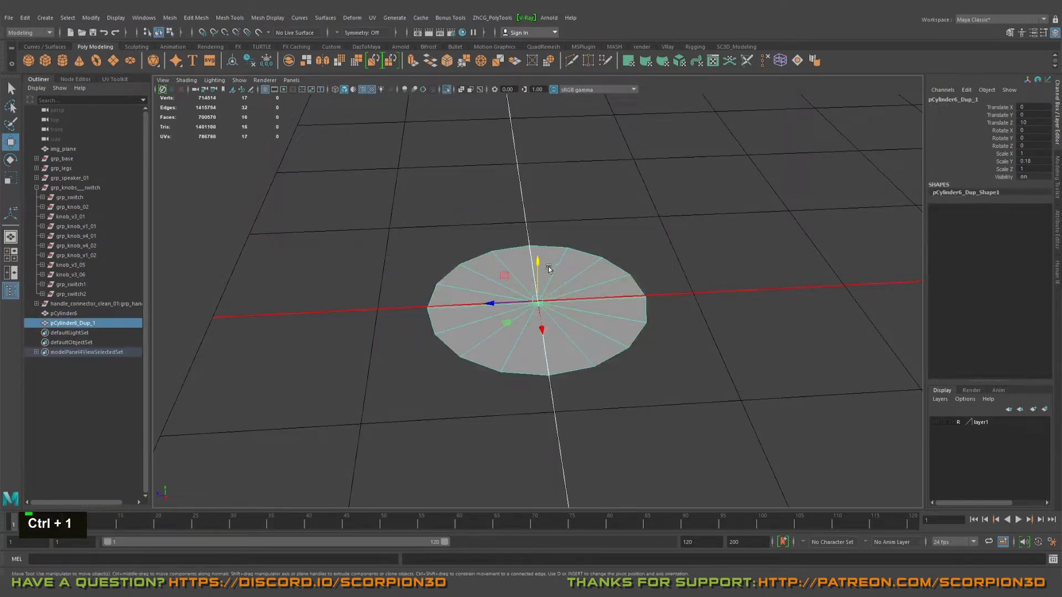
left_click(502, 298)
left_click_drag(534, 270, 505, 209, "shift")
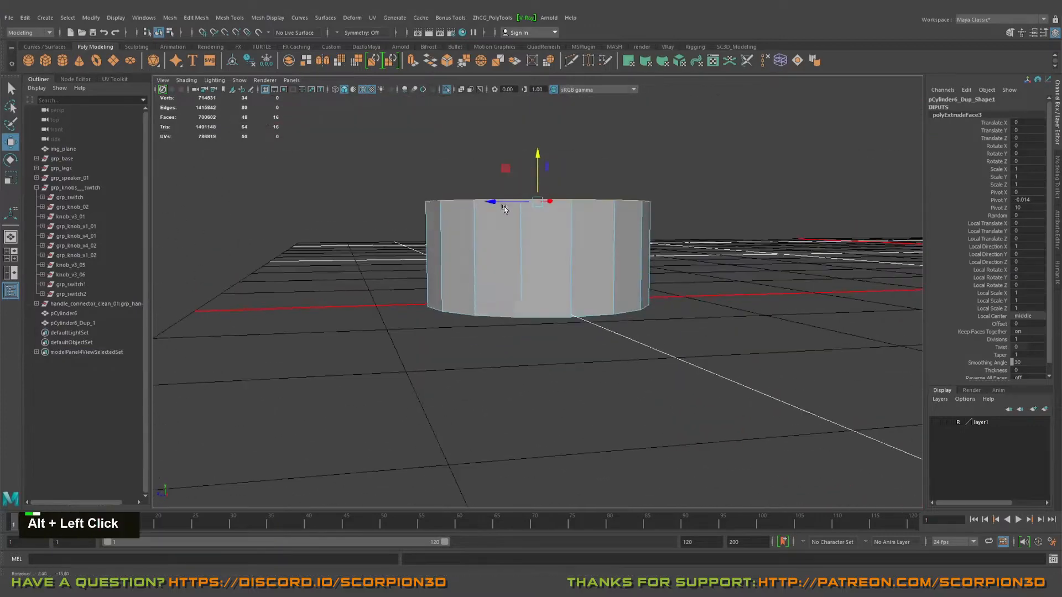
Step: Select the inner cylinder's bottom faces and reverse their normals
left_click_drag(787, 361, 794, 353, "alt")
double_click(555, 257)
left_click_drag(376, 149, 742, 251, "ctrl")
mouse_move(628, 228)
left_mouse_down("alt")
mouse_move(654, 201)
mouse_move(634, 225)
left_mouse_up("alt")
left_click(268, 18)
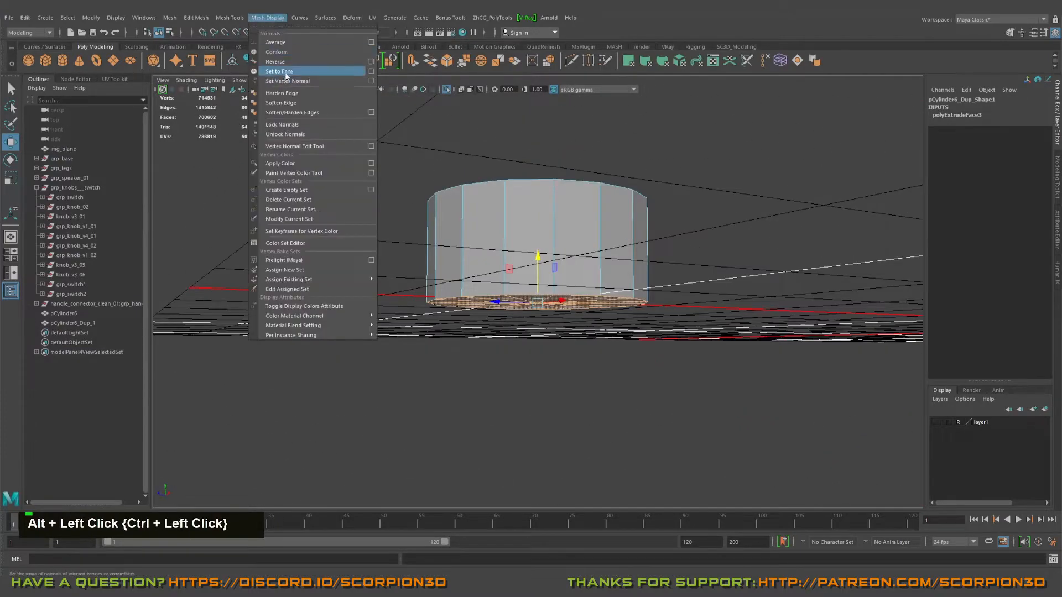
left_click(288, 63)
left_click_drag(683, 218, 570, 282, "alt")
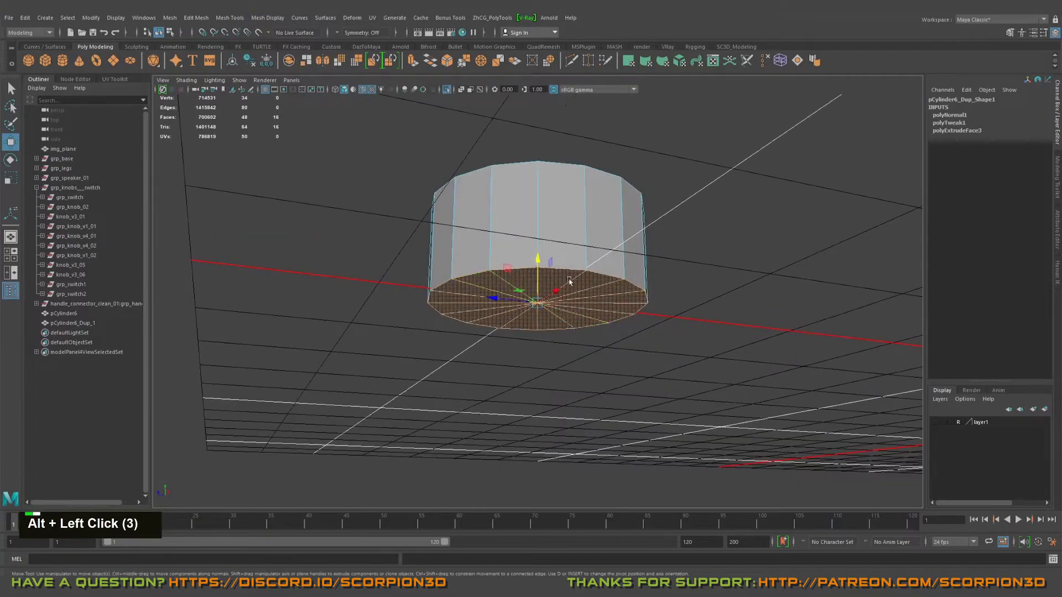
right_click_drag(572, 264, 603, 230)
left_click_drag(603, 229, 581, 289, "alt")
Step: Bevel the inner cylinder's top edge loop with fraction 0.7 and 4 segments into a dome, and end its isolation
double_click(525, 261)
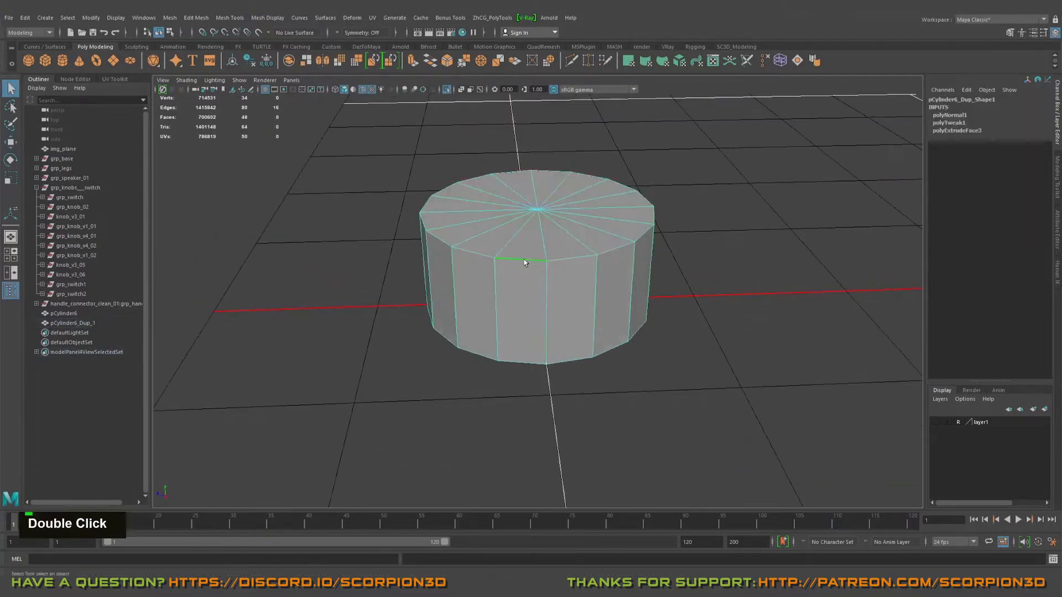
key("ctrl+b")
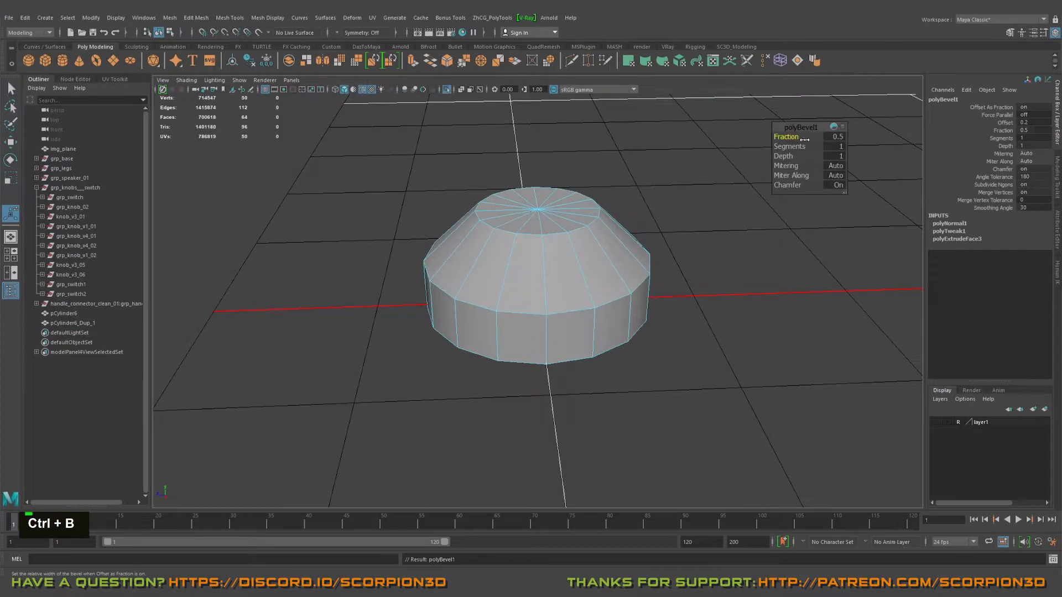
left_click_drag(785, 147, 735, 159)
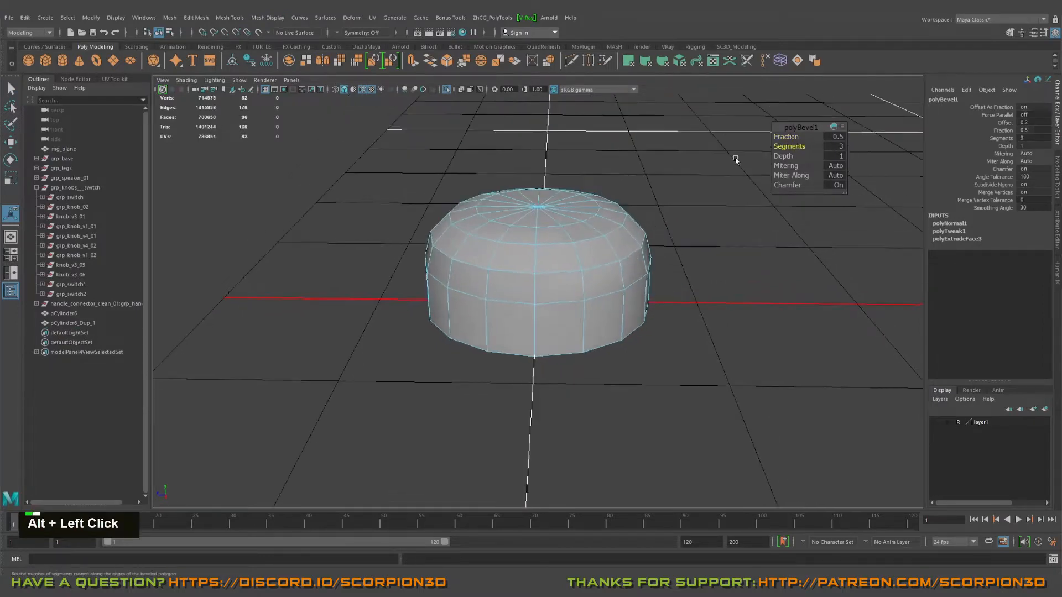
left_click_drag(785, 137, 786, 136)
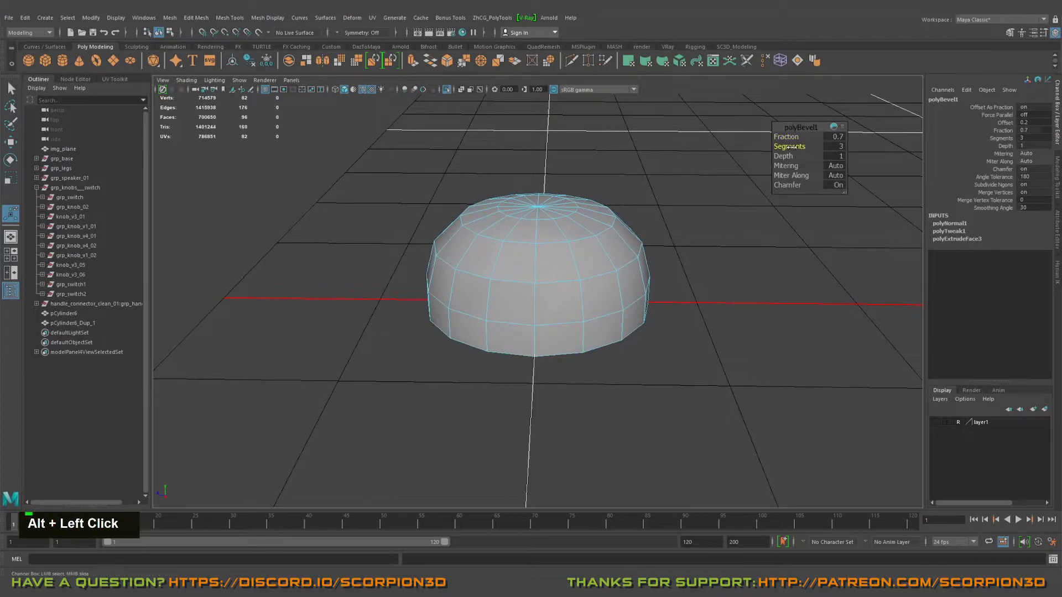
left_click_drag(565, 227, 541, 234, "alt")
right_click_drag(541, 235, 603, 210)
right_click_drag(612, 213, 520, 205, "alt")
key("ctrl+1")
left_click_drag(520, 205, 564, 271, "alt")
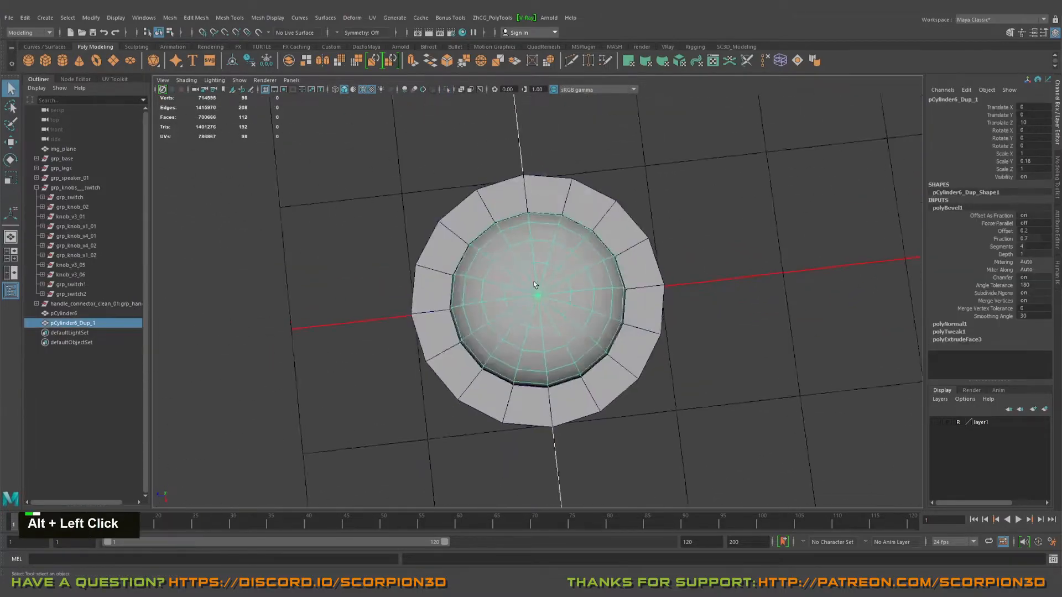
Step: Scale the dome down uniformly to 0.985 in X and Z to leave a thin gap inside the ring
right_click_drag(564, 271, 619, 282, "alt")
left_click_drag(620, 282, 655, 273, "alt")
key("w")
key("r")
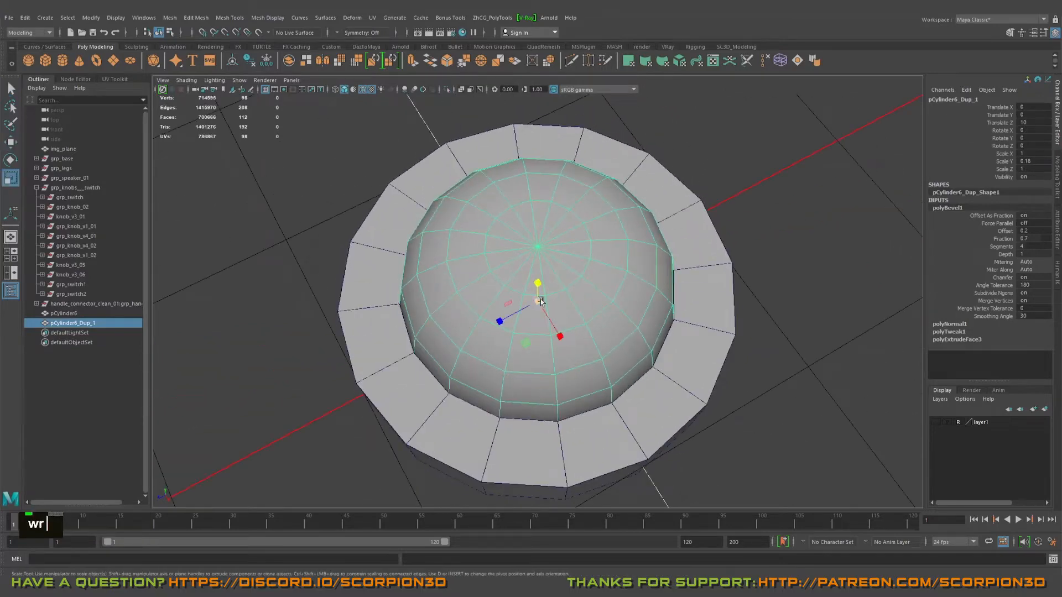
middle_click_drag(540, 301, 537, 301)
left_click_drag(537, 301, 553, 270, "alt")
middle_click_drag(553, 270, 557, 266, "alt")
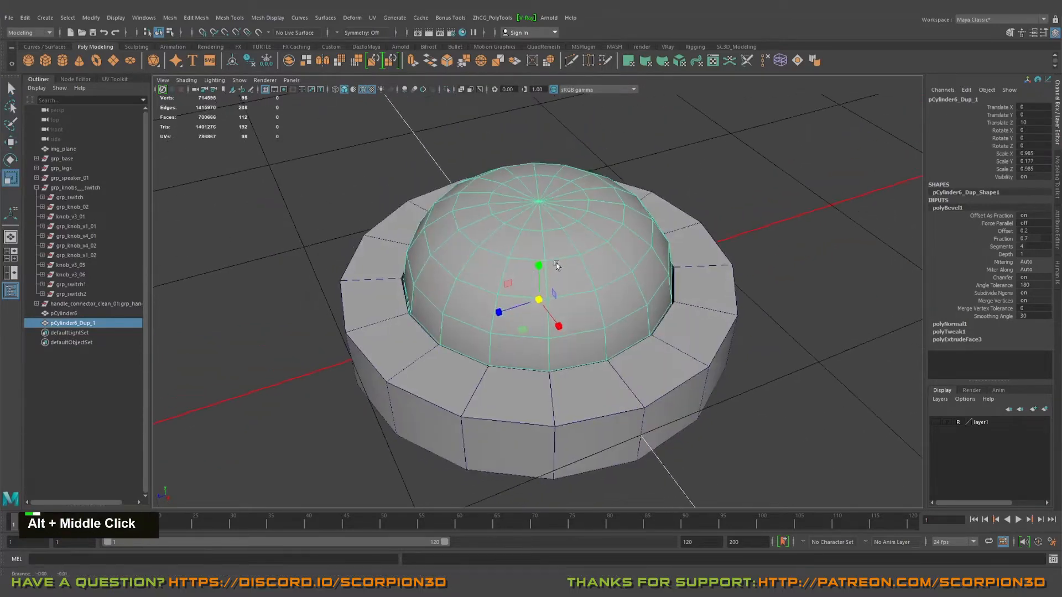
right_click_drag(557, 266, 579, 254, "alt")
key("q")
left_click_drag(579, 254, 542, 246, "alt")
right_click_drag(542, 246, 537, 243, "alt")
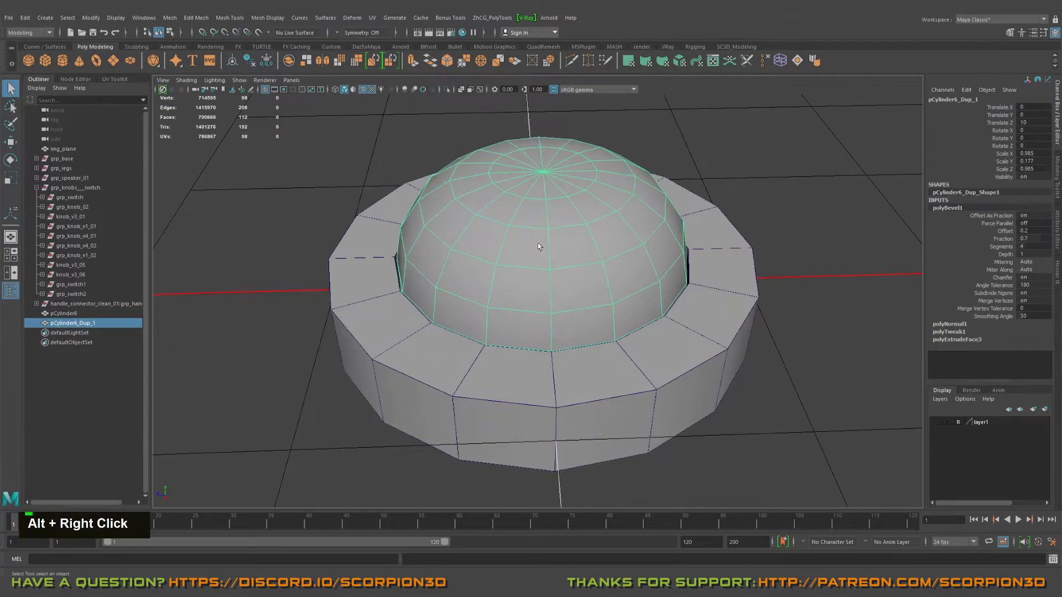
left_click_drag(537, 244, 553, 271, "alt")
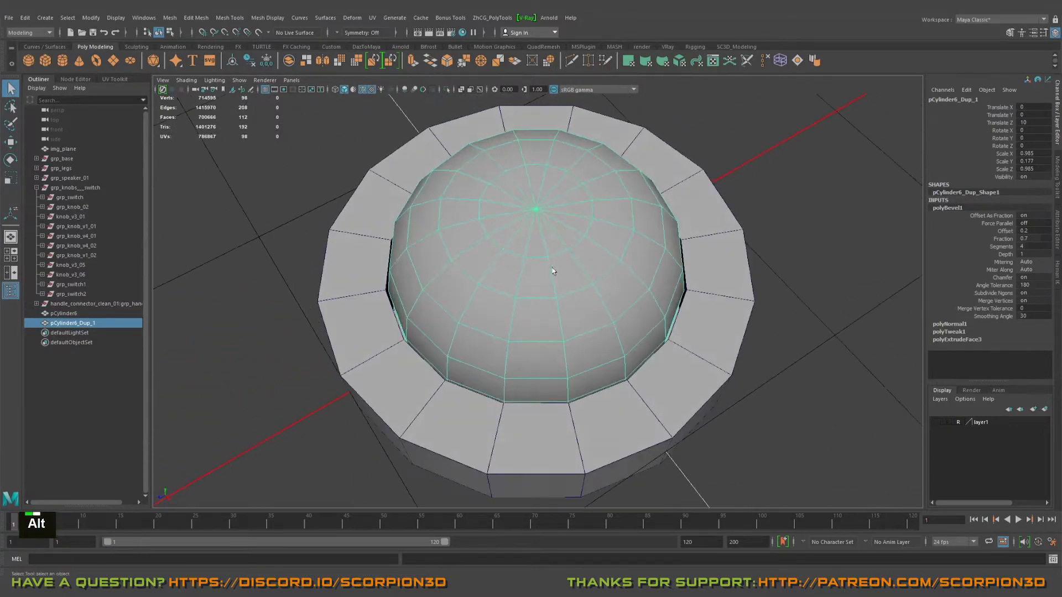
Step: Bevel the border edges of the outer ring around its rim faces
middle_click_drag(686, 327, 583, 267, "alt")
left_click(595, 274)
left_click_drag(604, 275, 596, 261, "alt")
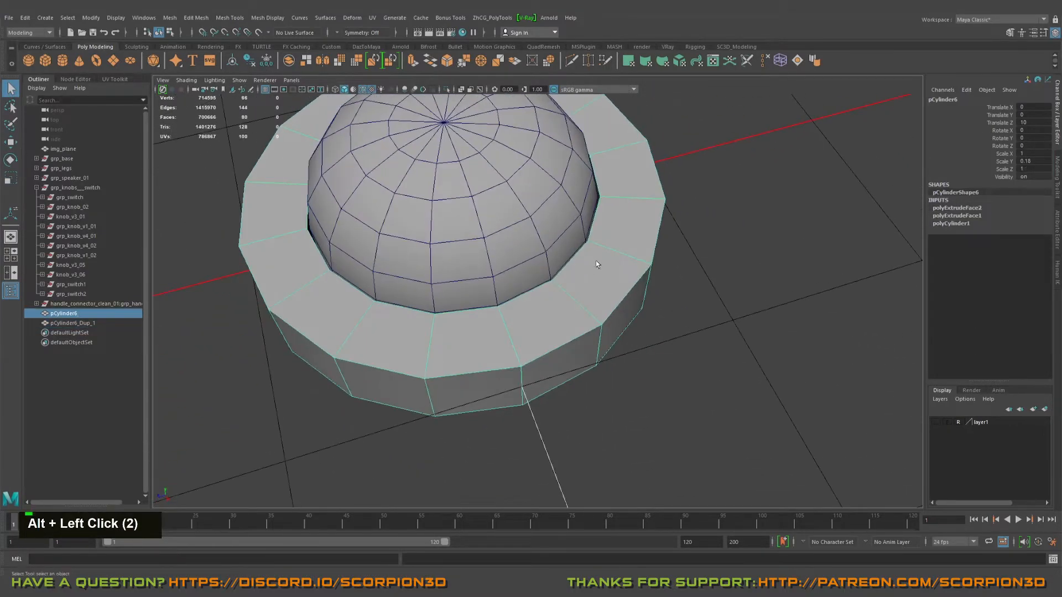
right_click_drag(602, 270, 603, 296)
left_click(605, 271)
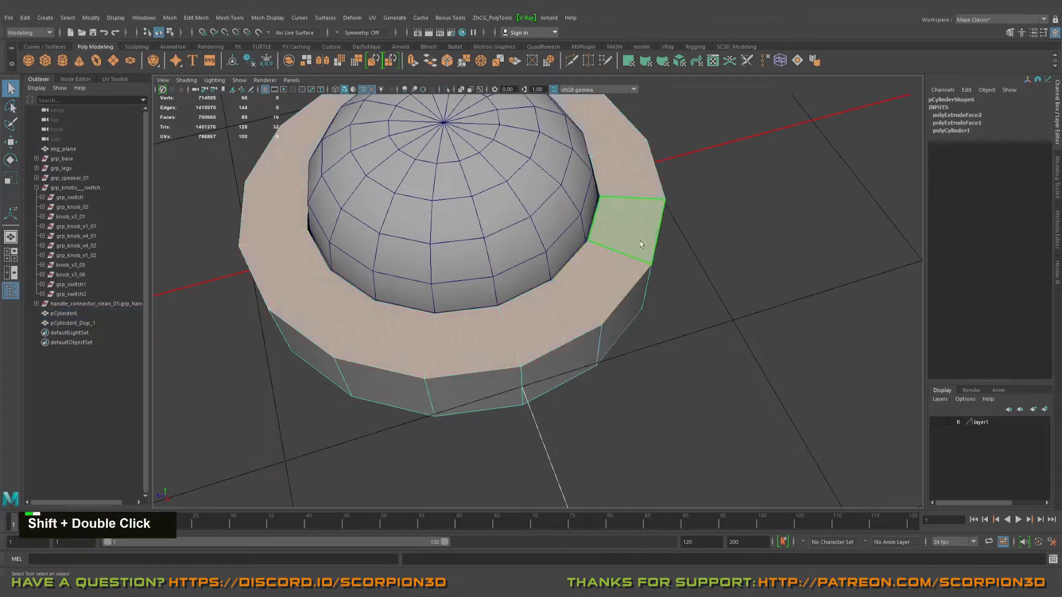
left_click_drag(641, 244, 606, 256, "alt")
right_click_drag(609, 256, 658, 205, "ctrl")
left_click_drag(640, 286, 567, 306, "alt")
double_click(603, 308, "shift")
key("ctrl+b")
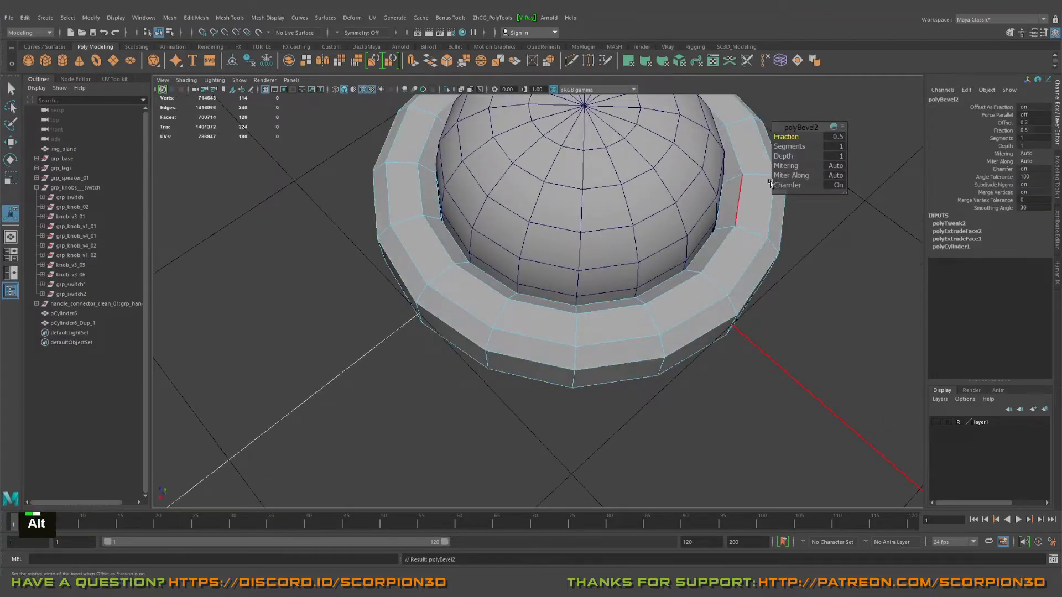
Step: Turn off chamfering for the ring's bevel and set its fraction to 0.2
left_click(788, 185)
left_click_drag(487, 244, 500, 215, "alt")
middle_click_drag(459, 220, 522, 258, "alt")
left_click_drag(522, 258, 524, 256, "alt")
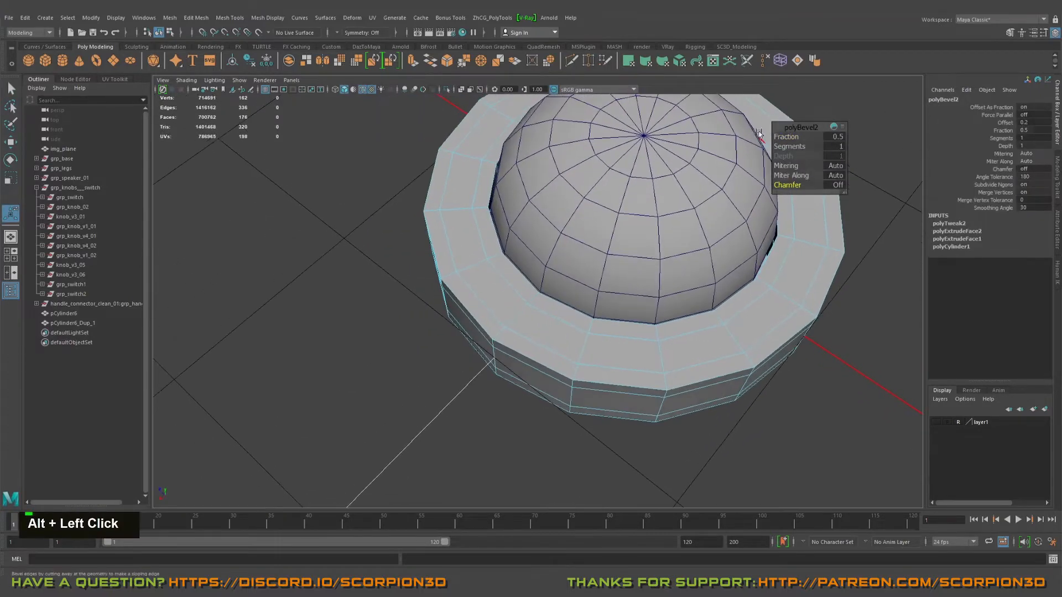
left_click_drag(777, 136, 606, 237, "alt")
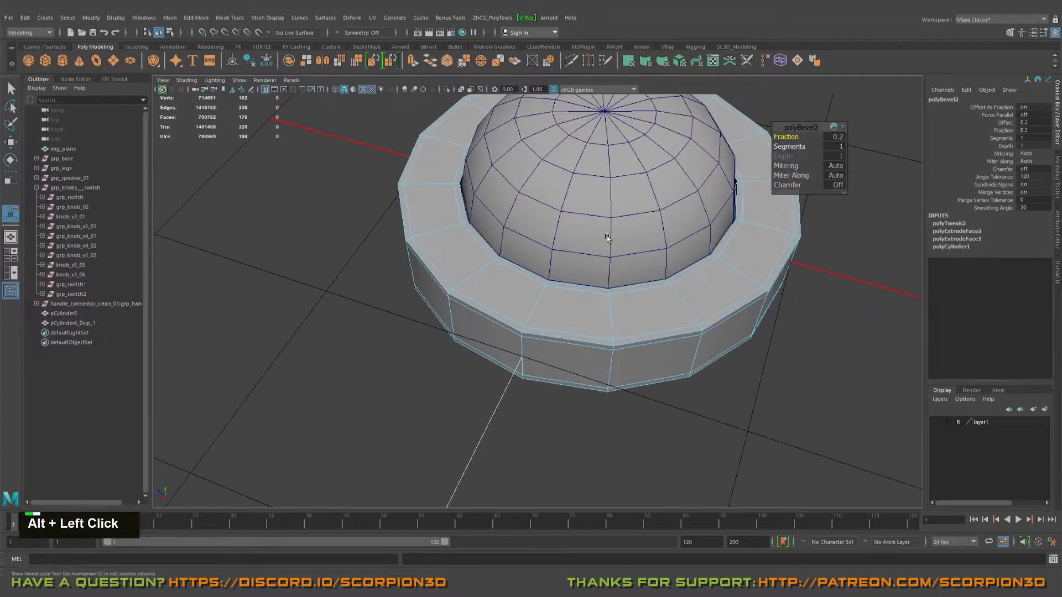
Step: Isolate the dome and bevel its bottom edge loop with chamfer off and fraction 0.2
right_click_drag(602, 235, 616, 225)
key("ctrl+1")
left_click_drag(584, 266, 619, 216, "alt")
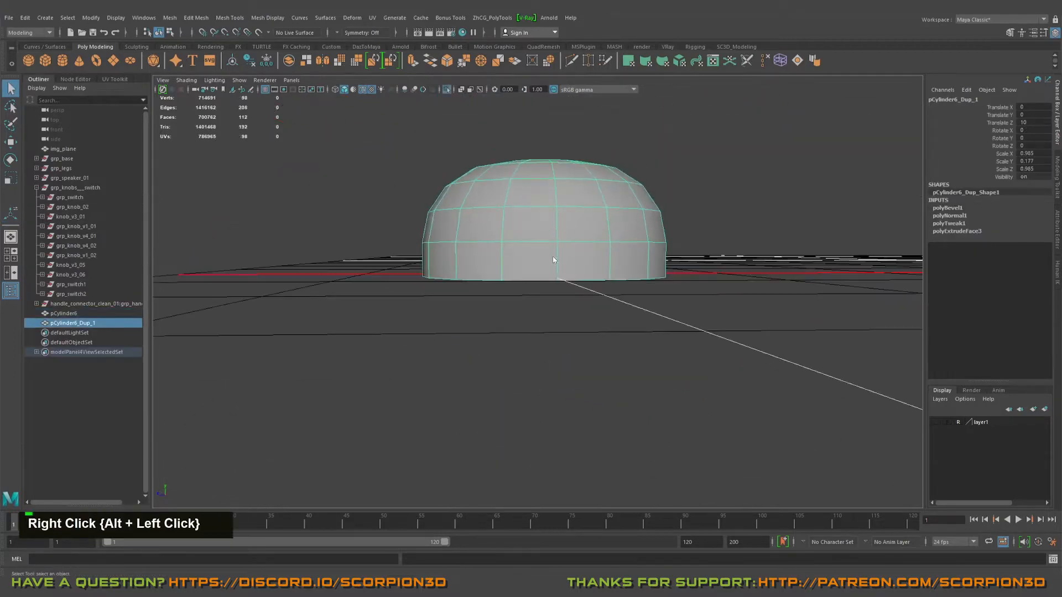
right_click_drag(557, 260, 557, 237)
left_click_drag(555, 288, 534, 241, "alt")
left_click(523, 276)
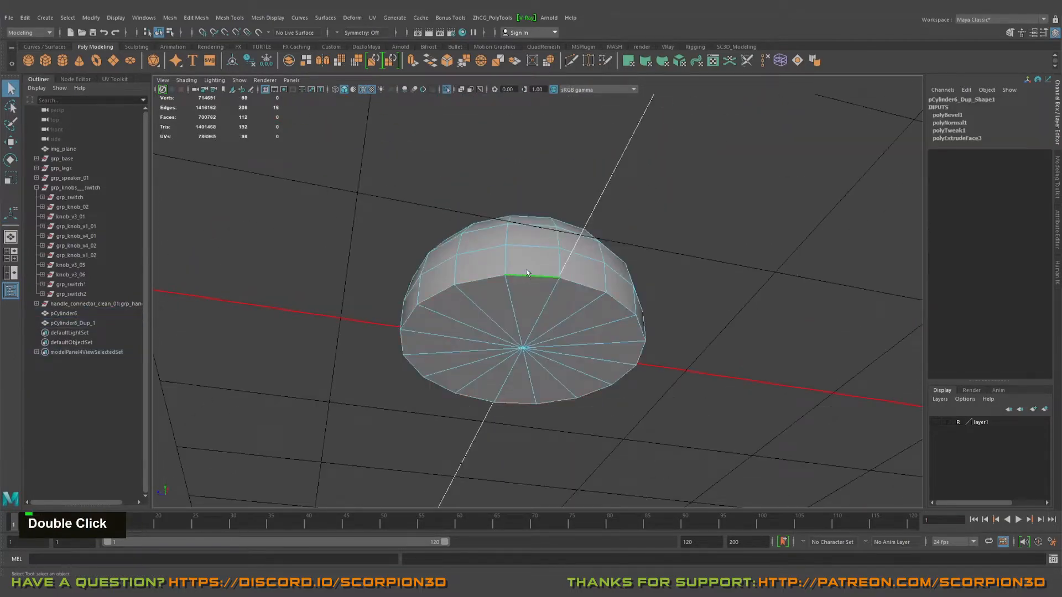
left_click(778, 185)
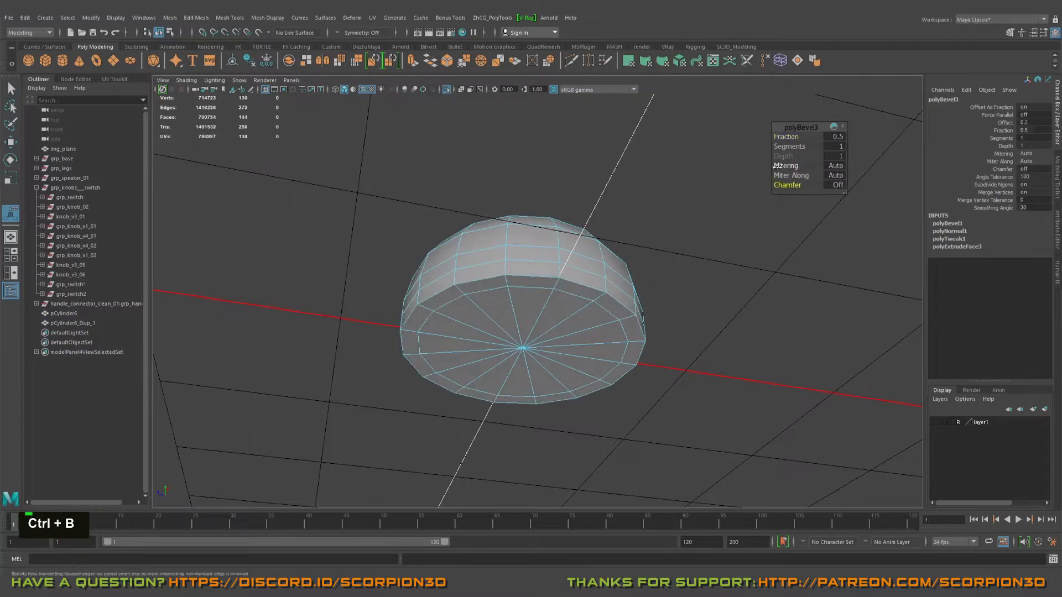
left_click_drag(684, 169, 434, 310, "alt")
right_click_drag(434, 310, 548, 230, "alt")
key("q")
left_click_drag(548, 230, 524, 285, "alt")
scroll(524, 285, "down", 2)
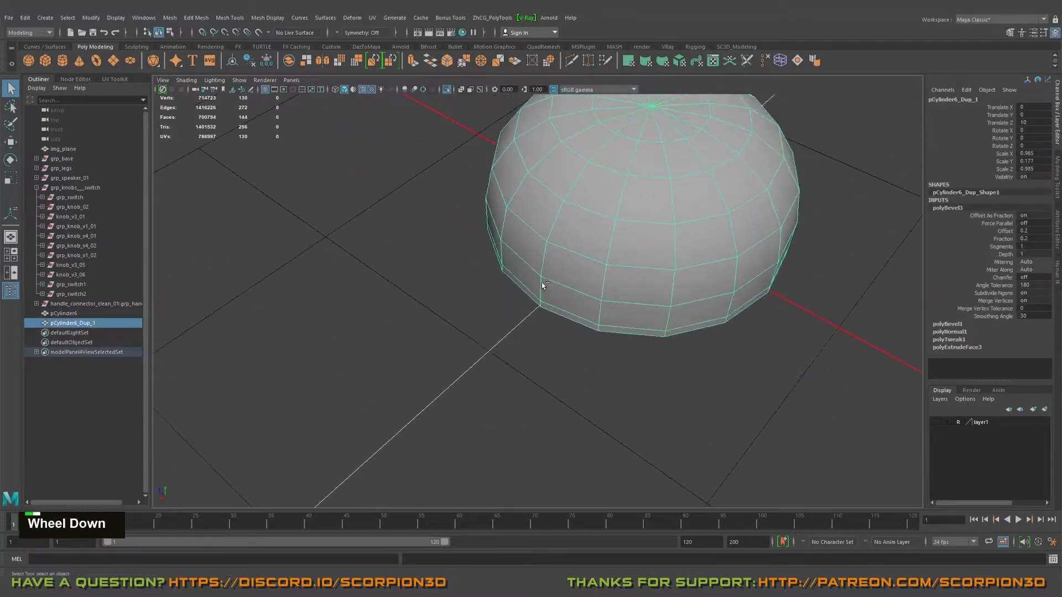
Step: End the dome's isolation and show the dome and ring with smooth mesh preview
key("ctrl+1")
key("3")
left_click_drag(471, 251, 561, 339)
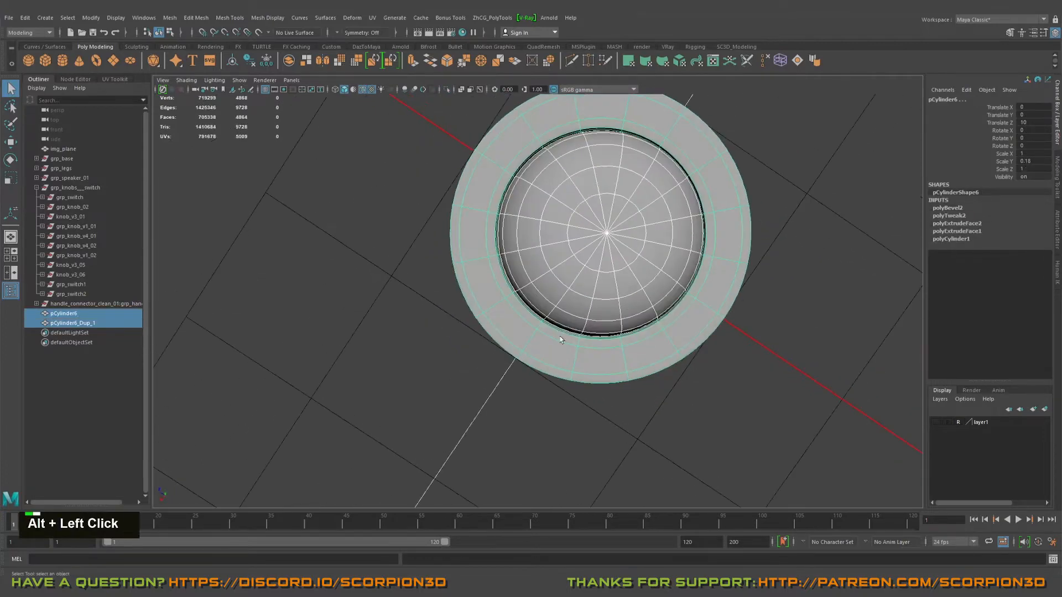
left_click(736, 420)
left_click_drag(744, 417, 658, 394, "alt")
middle_click_drag(501, 354, 581, 397, "alt")
scroll(581, 398, "down", 2, "alt")
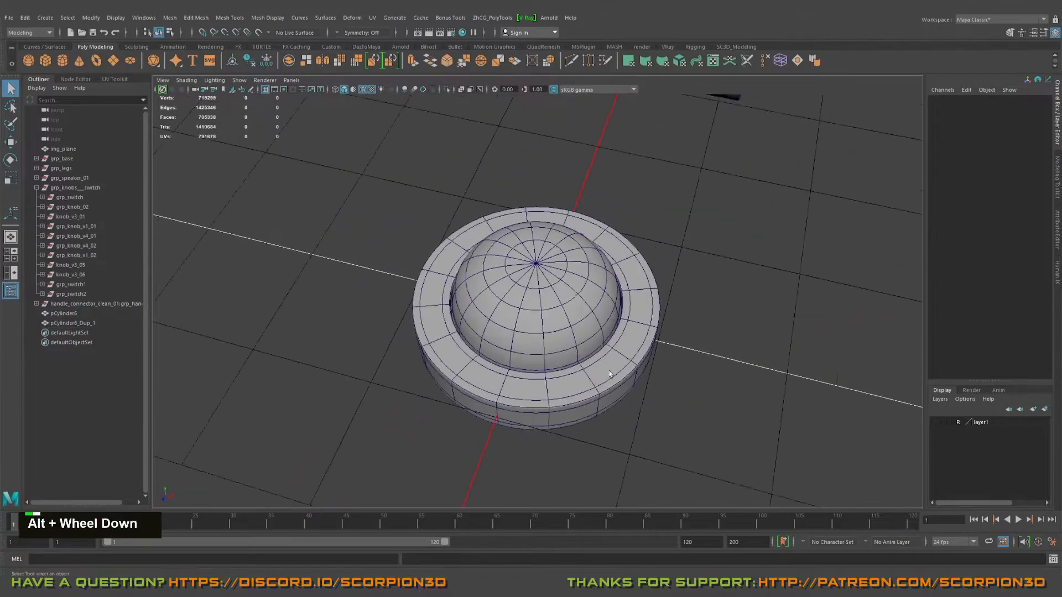
left_click_drag(613, 363, 577, 374, "alt")
Step: Assign a darker glossy material to the ring and the dome together
left_click_drag(346, 182, 572, 293)
right_click(572, 295)
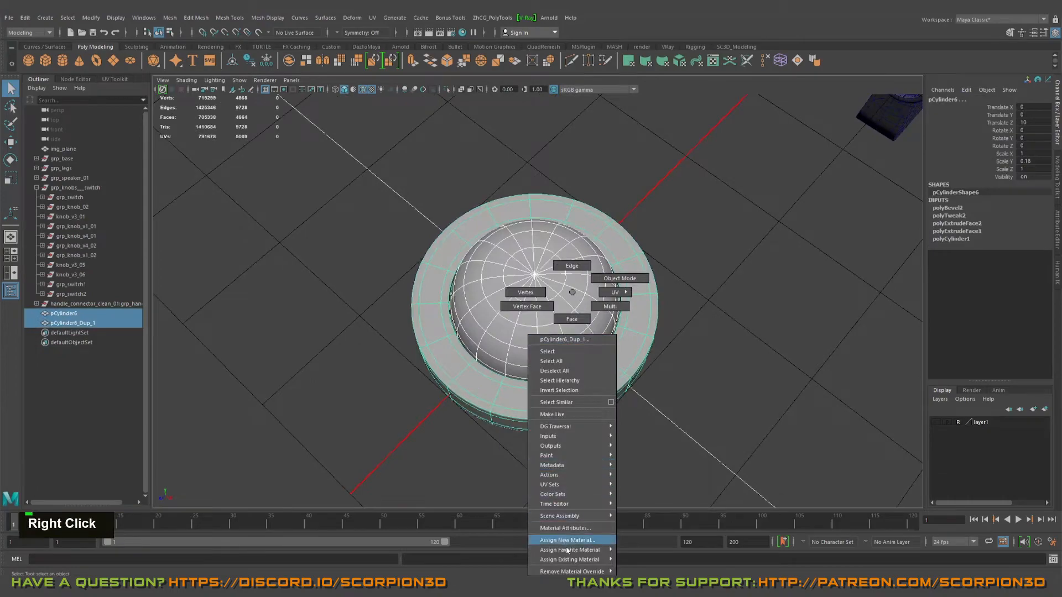
left_click(635, 552)
right_click_drag(725, 431, 713, 387, "alt")
left_click_drag(714, 387, 687, 405, "alt")
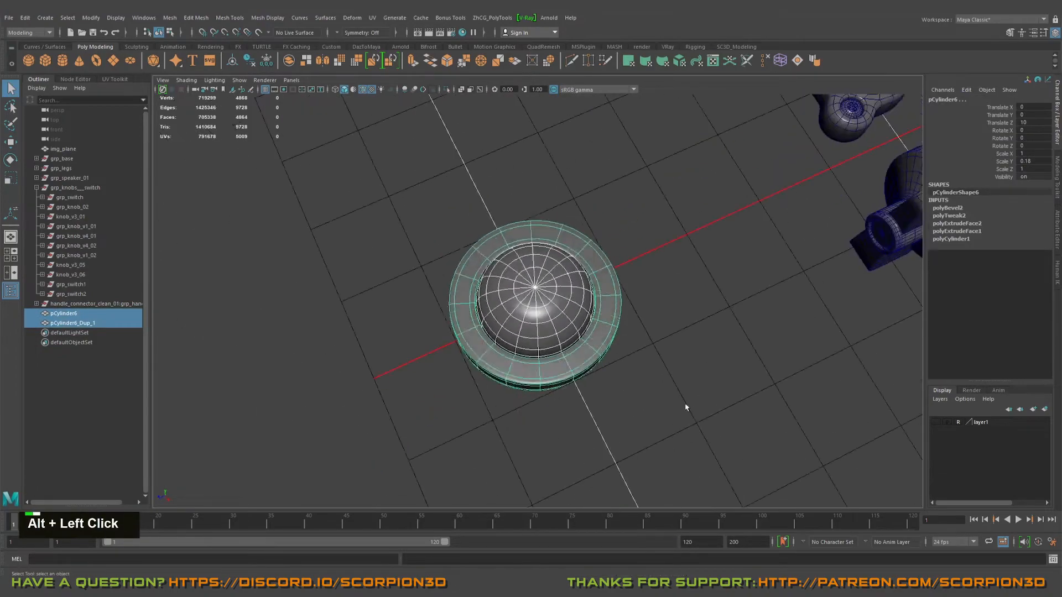
Step: Group the ring and the dome and name the group grp_mini_lamp
left_click(686, 405)
right_click_drag(586, 376, 505, 346, "alt")
mouse_move(505, 346)
left_mouse_down("alt")
mouse_move(642, 367)
mouse_move(261, 307)
left_mouse_up("alt")
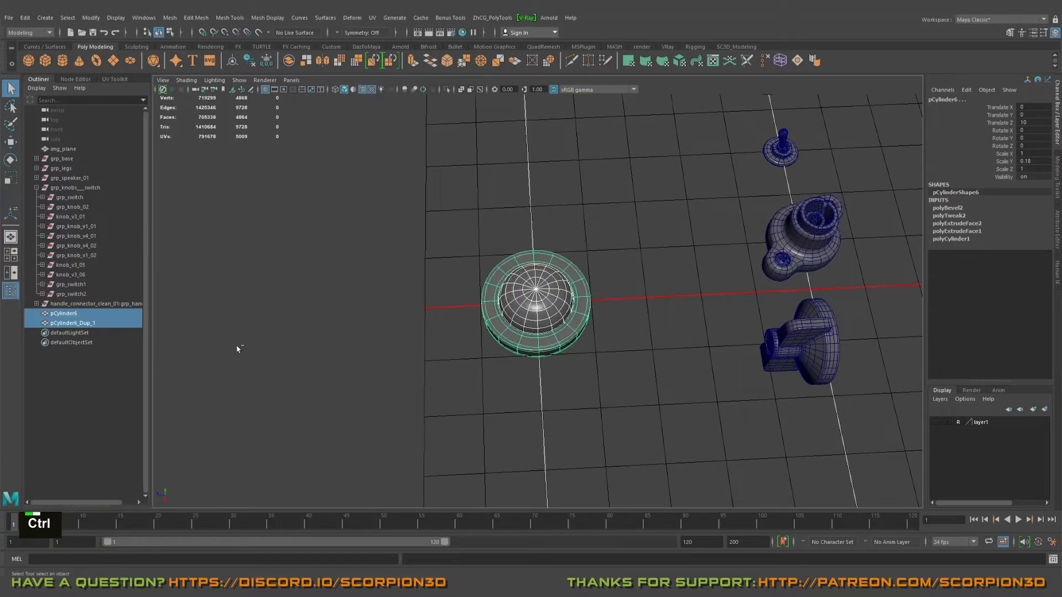
key("ctrl+g")
double_click(61, 313)
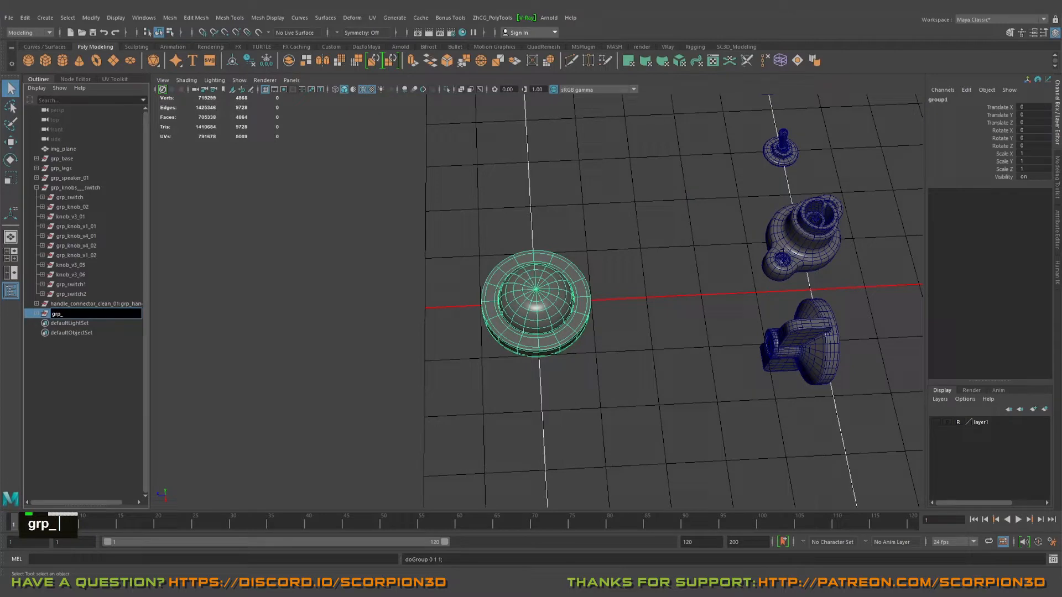
type("grp_mini_lamp")
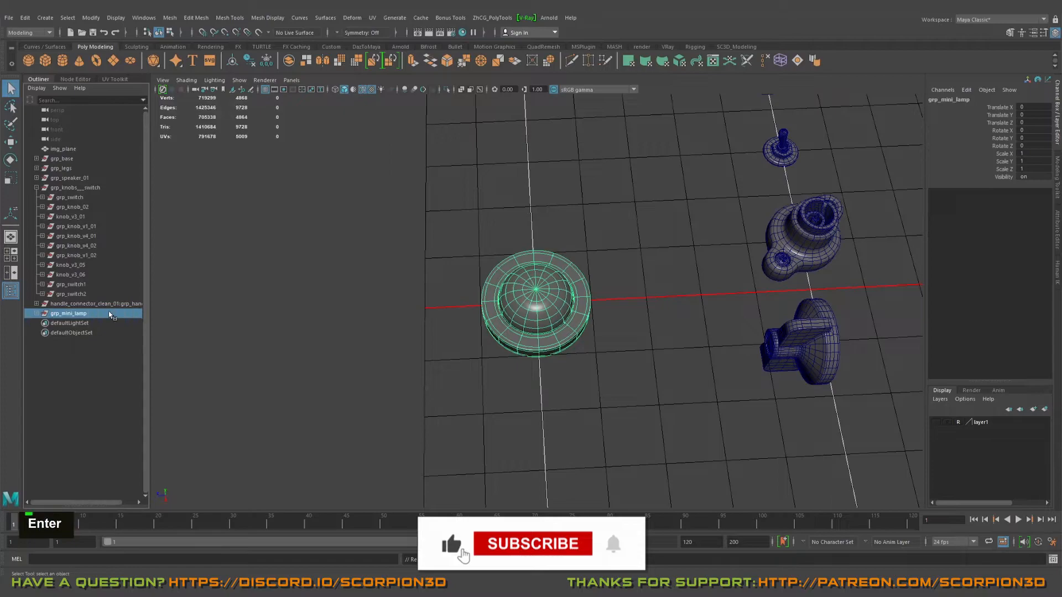
scroll(358, 299, "down", 3, "alt")
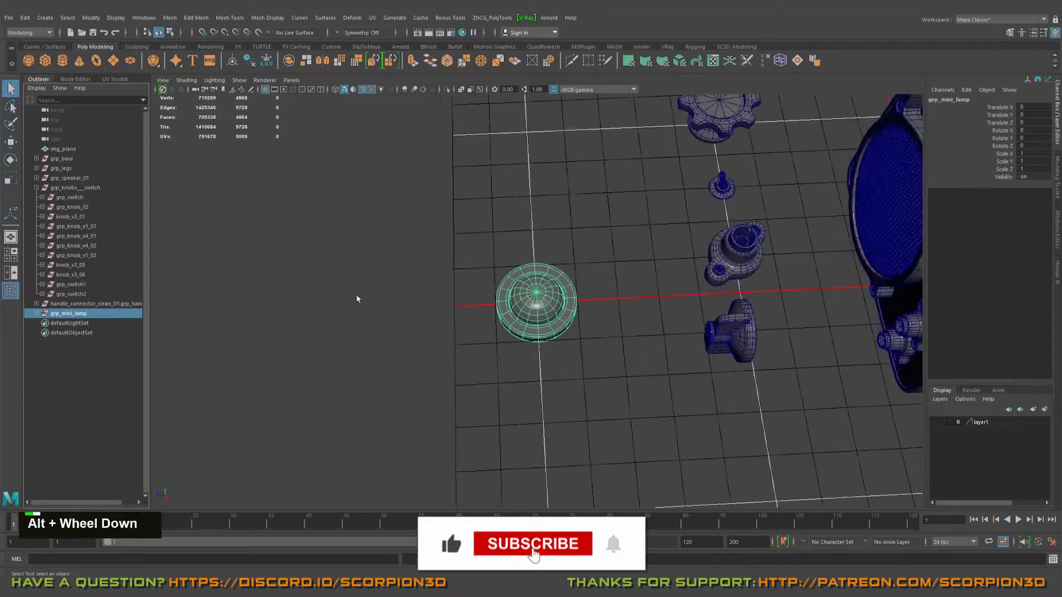
Step: Snap the lamp group's pivot to the centre of the ring's bottom face
key("alt+w")
left_click_drag(358, 299, 586, 221, "alt")
right_click_drag(586, 221, 666, 315, "alt")
left_click_drag(666, 315, 620, 277, "alt")
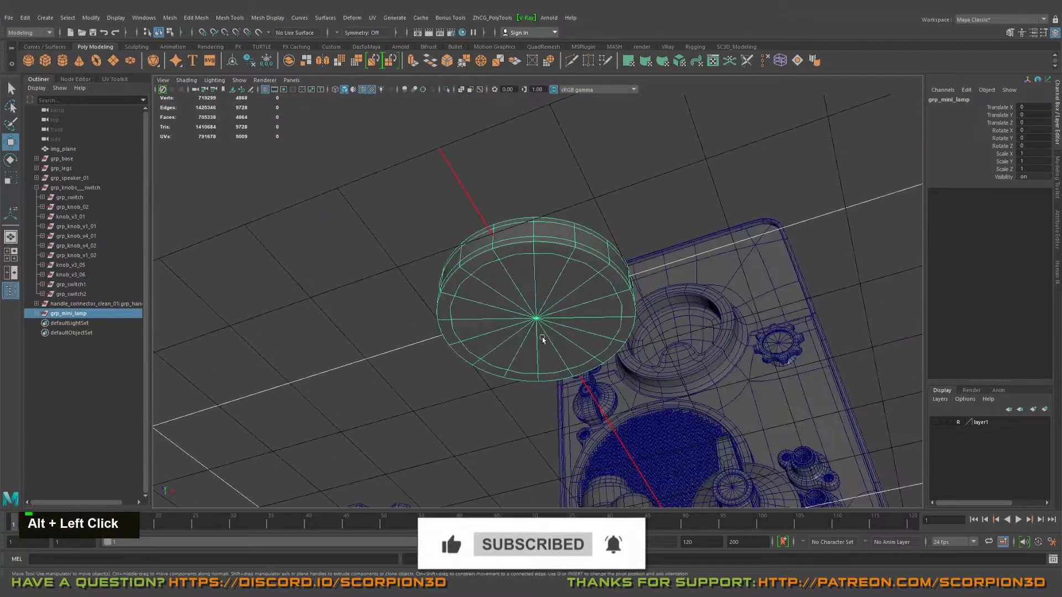
middle_click(536, 320)
left_click_drag(469, 251, 409, 200, "alt")
Step: Move the lamp group with grid snapping to the end of the parts row, at X -10 and Z -5
scroll(409, 200, "down", 3, "alt")
scroll(581, 283, "down", 3, "alt")
middle_click_drag(410, 200, 578, 354, "alt")
left_click_drag(578, 354, 492, 244, "alt")
middle_click_drag(492, 243, 490, 111, "alt")
left_click_drag(491, 111, 596, 396, "alt")
key("w")
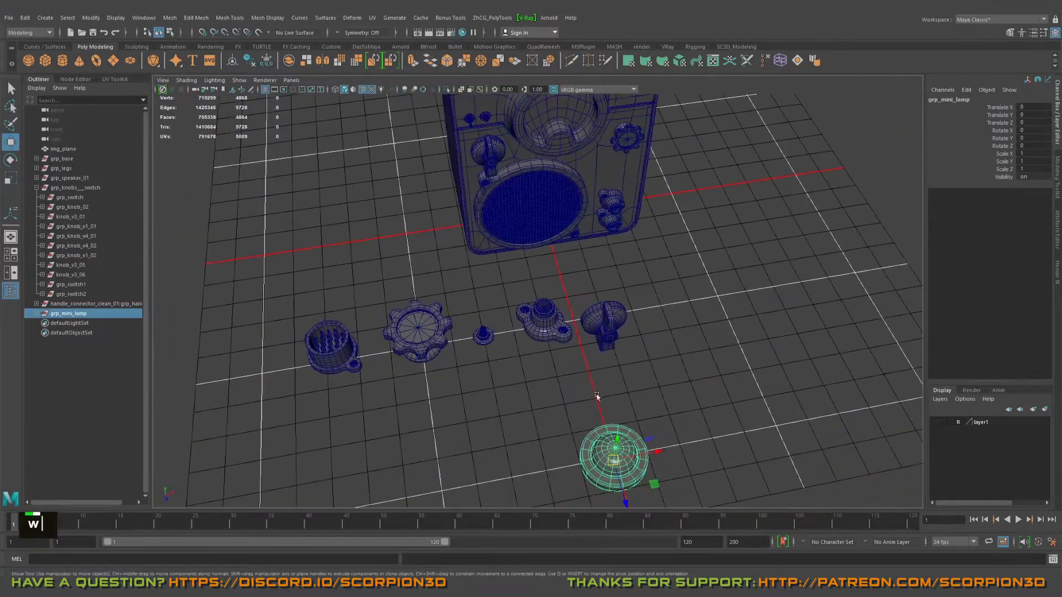
middle_click_drag(654, 482, 557, 410)
left_click_drag(565, 391, 390, 372, "alt")
key("x")
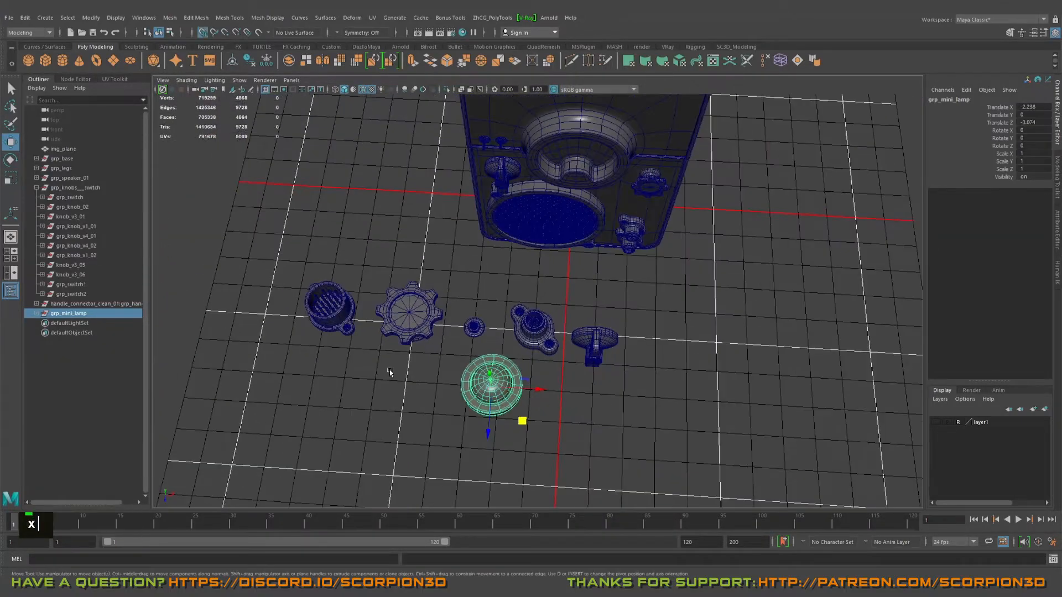
middle_click(269, 315)
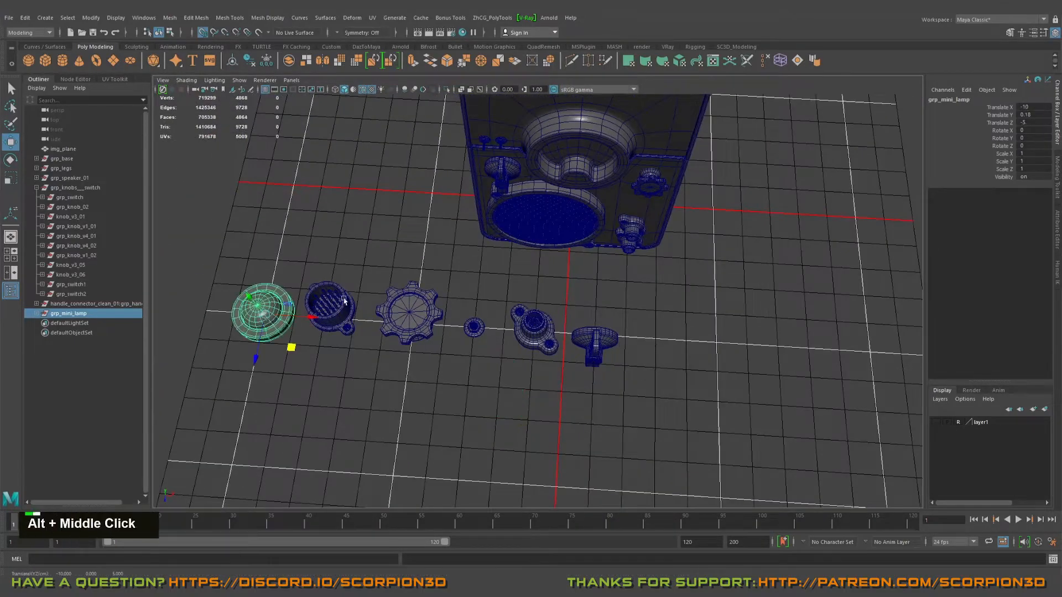
Step: Scale the lamp group uniformly to 0.492
middle_click_drag(344, 300, 380, 313, "alt")
key("r")
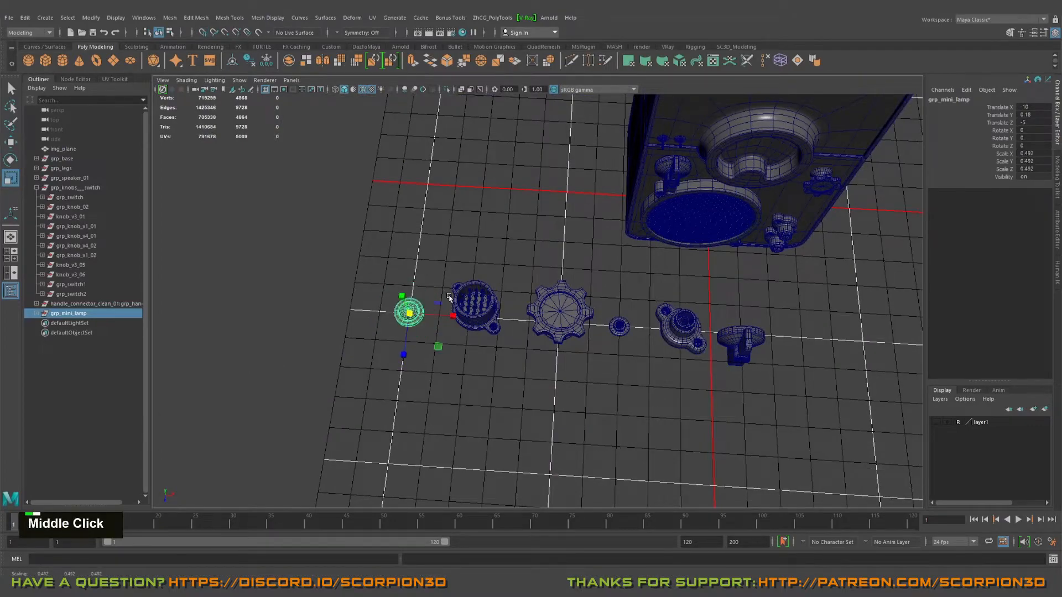
middle_click_drag(449, 297, 425, 325, "alt")
key("w")
Step: Duplicate grp_mini_lamp and snap the copy onto the cabinet front above the two toggle switches
left_click(87, 316)
key("ctrl+d")
left_click_drag(197, 338, 248, 319, "alt")
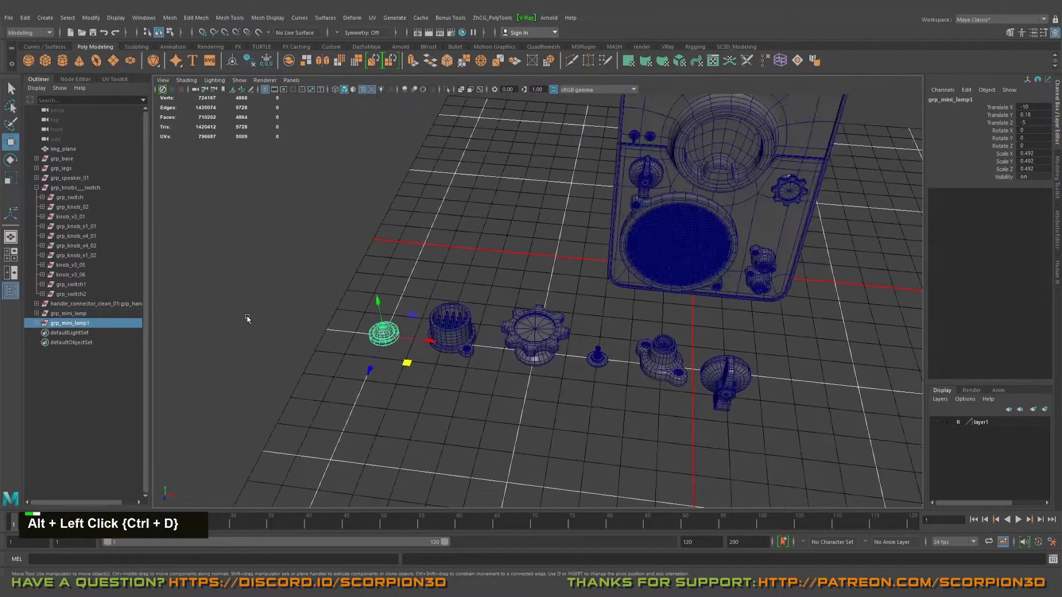
middle_click_drag(497, 249, 426, 360, "alt")
right_click_drag(434, 360, 686, 332, "alt")
left_click_drag(675, 321, 621, 230, "alt")
middle_click_drag(597, 150, 542, 273, "alt")
key("w")
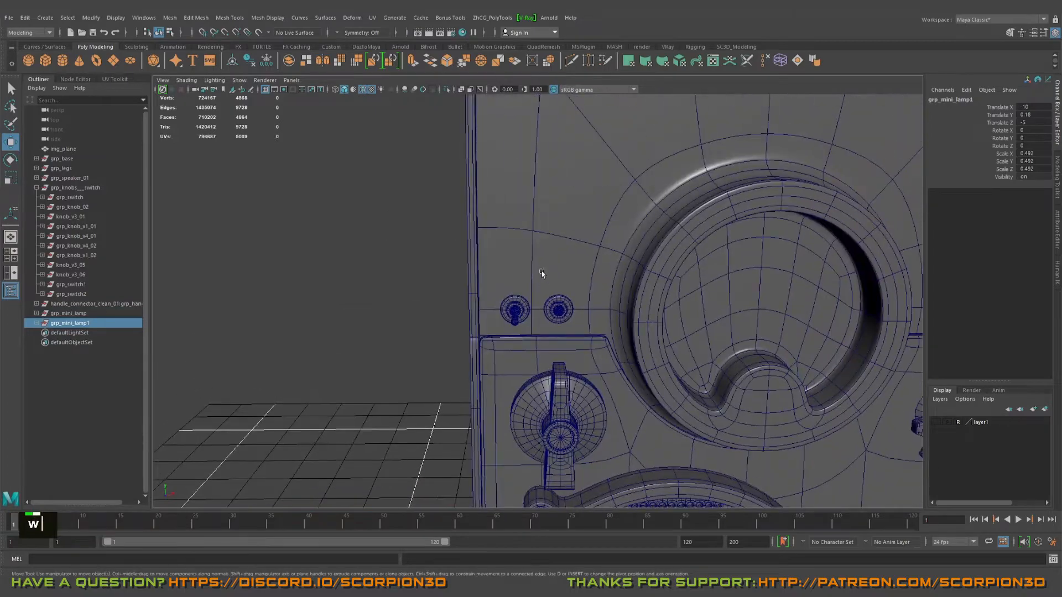
middle_click_drag(539, 233, 527, 234)
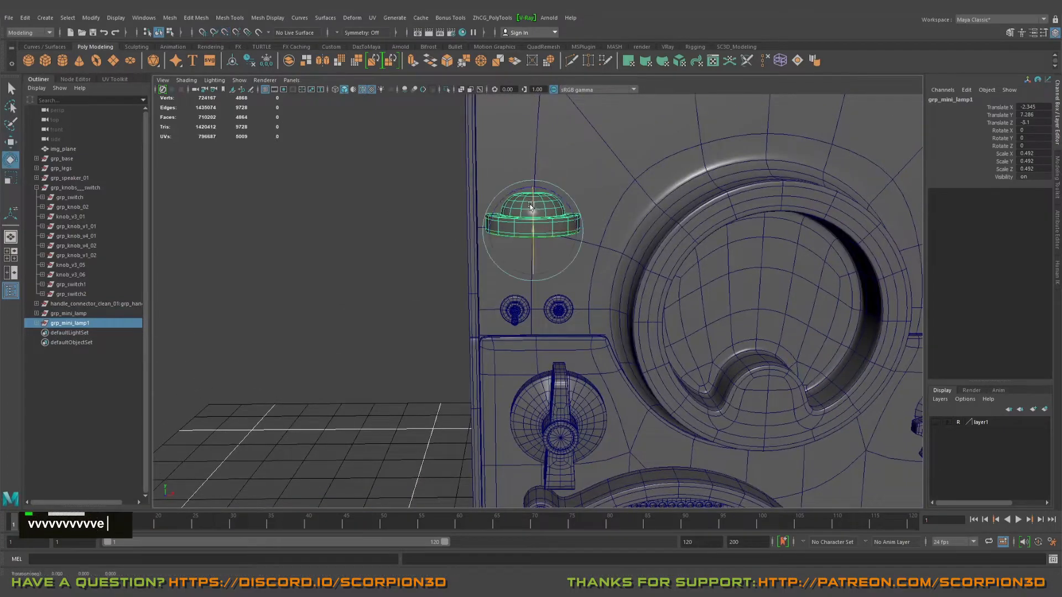
Step: Rotate the lamp copy 90 degrees about X to face outward and scale it uniformly to 0.127
left_click_drag(529, 206, 514, 129)
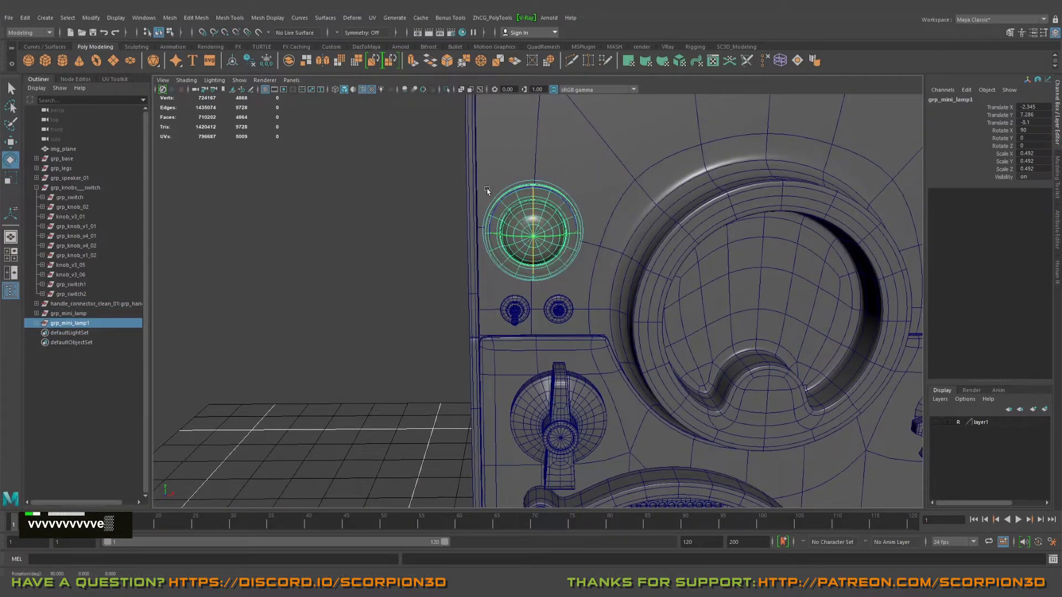
left_click_drag(487, 190, 732, 221, "alt")
middle_click_drag(732, 220, 558, 294, "alt")
right_click_drag(559, 293, 625, 282, "alt")
left_click_drag(625, 282, 461, 242, "alt")
key("r")
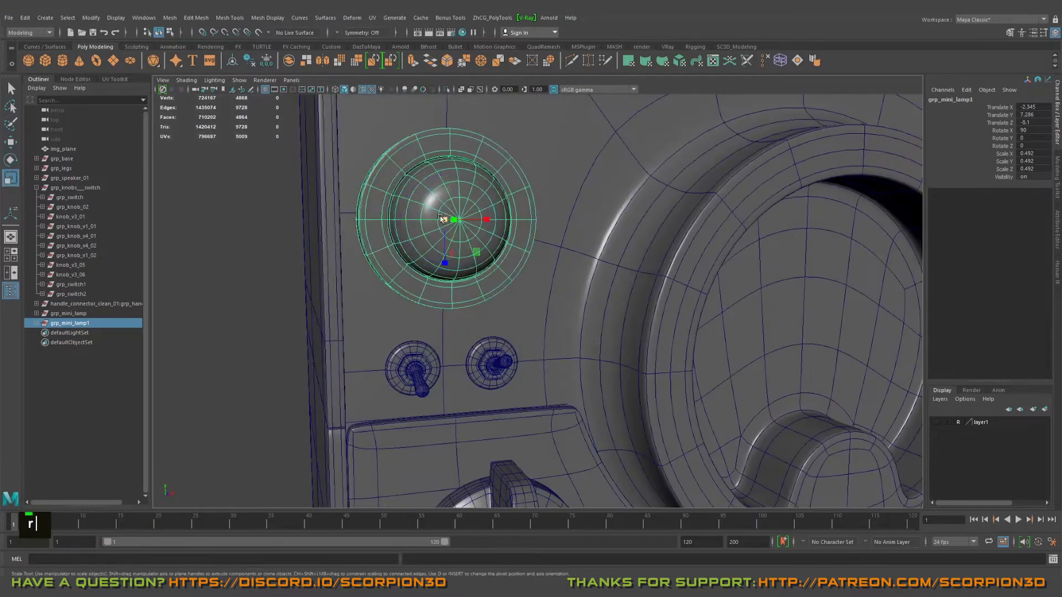
middle_click_drag(441, 217, 339, 207)
right_click_drag(465, 221, 458, 266, "alt")
middle_click_drag(458, 265, 475, 243, "alt")
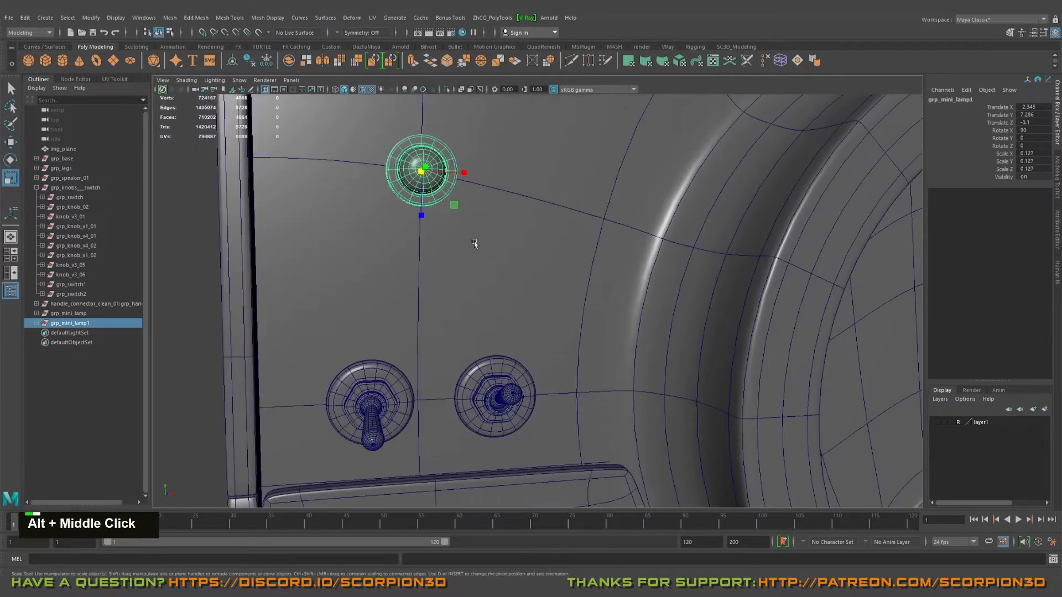
Step: Align the small lamp in X with the left toggle switch's centre and lower it to Y 6.806, just above the switch
key("w")
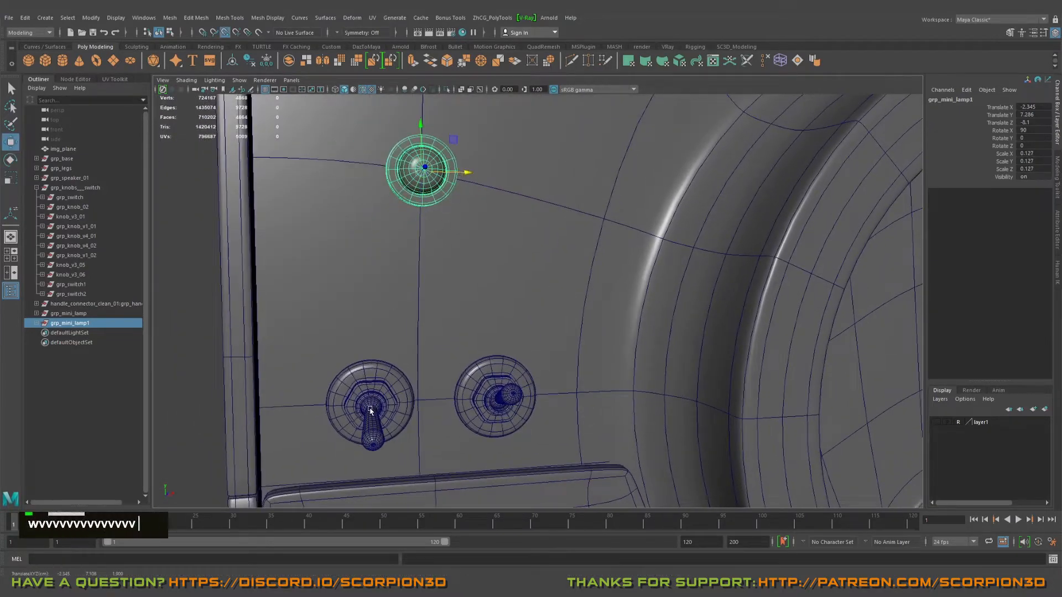
middle_click_drag(370, 410, 371, 309)
right_click_drag(371, 310, 471, 361, "alt")
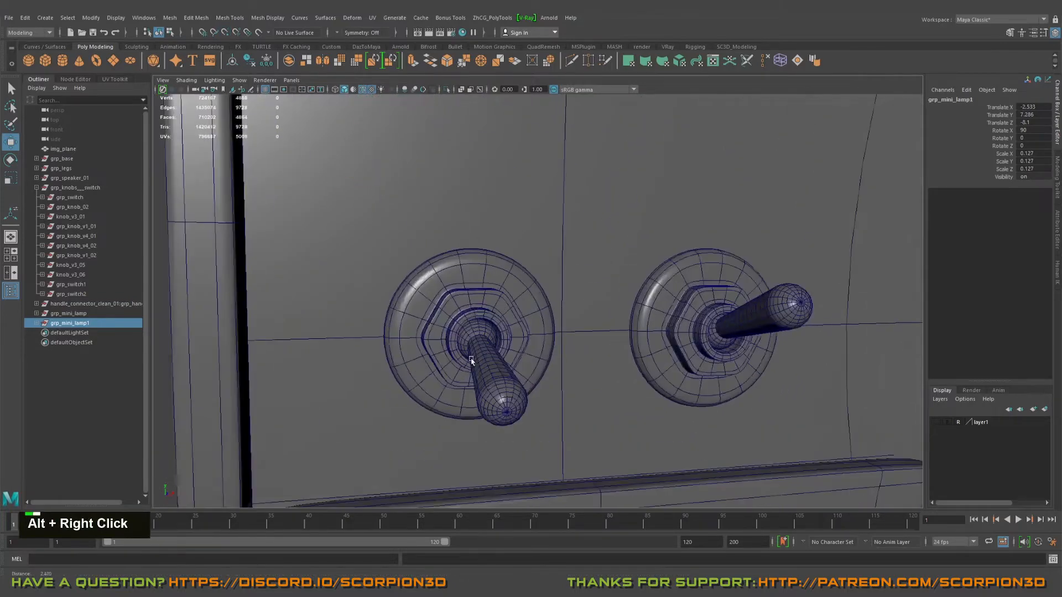
left_click_drag(470, 360, 443, 421, "alt")
middle_click_drag(443, 422, 474, 313, "alt")
key("v")
scroll(435, 406, "down", 3)
left_click_drag(479, 183, 443, 248)
Step: Duplicate the small lamp and move the copy along X to -2.113, above the right toggle switch
middle_click_drag(442, 249, 495, 276, "alt")
left_click_drag(495, 277, 562, 318, "alt")
key("ctrl+d")
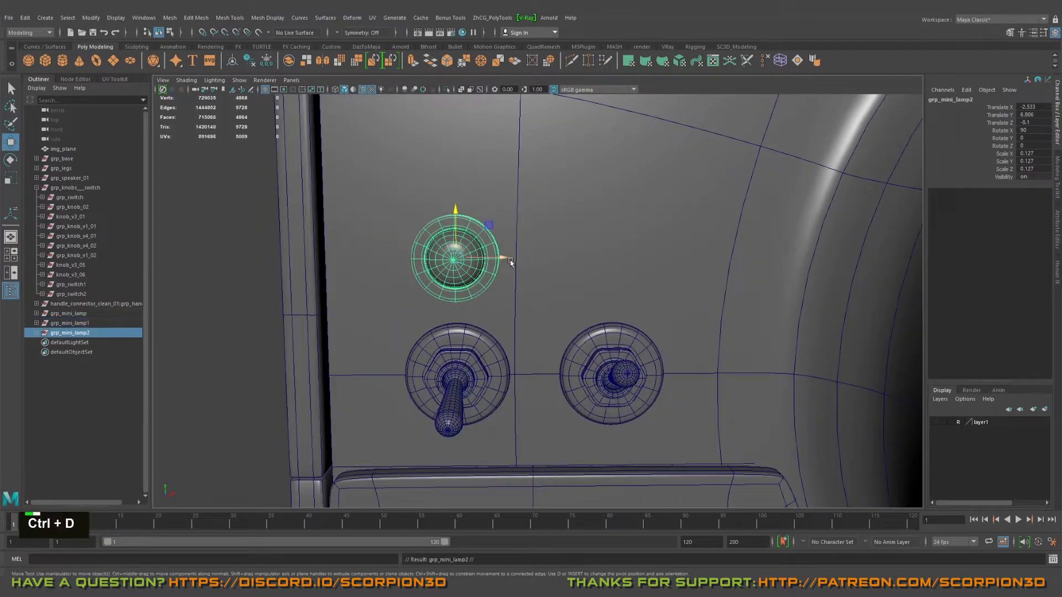
left_click_drag(508, 261, 654, 259)
middle_click_drag(529, 293, 486, 289, "alt")
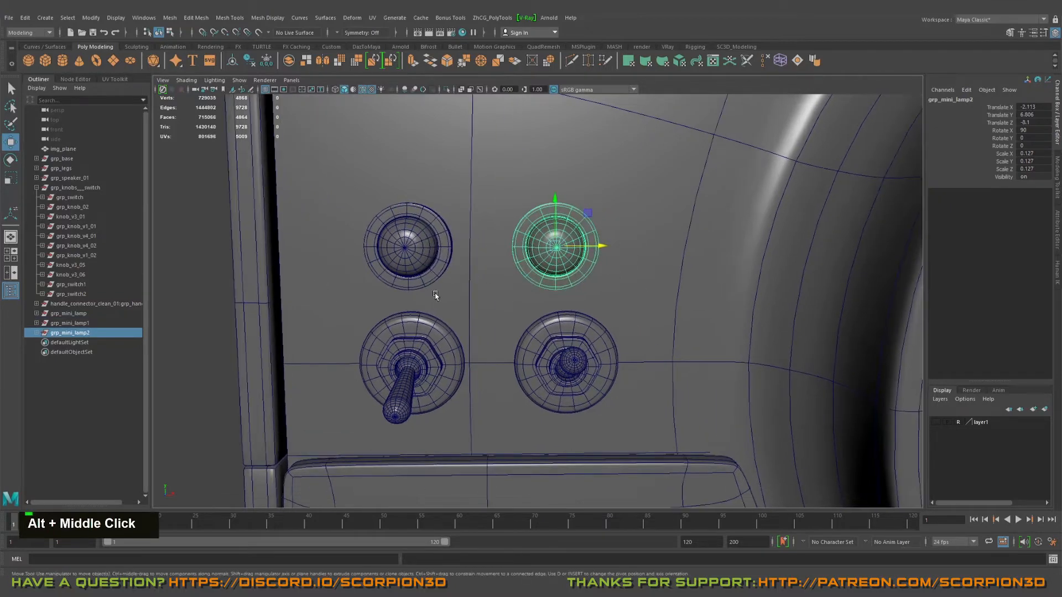
key("ctrl+d")
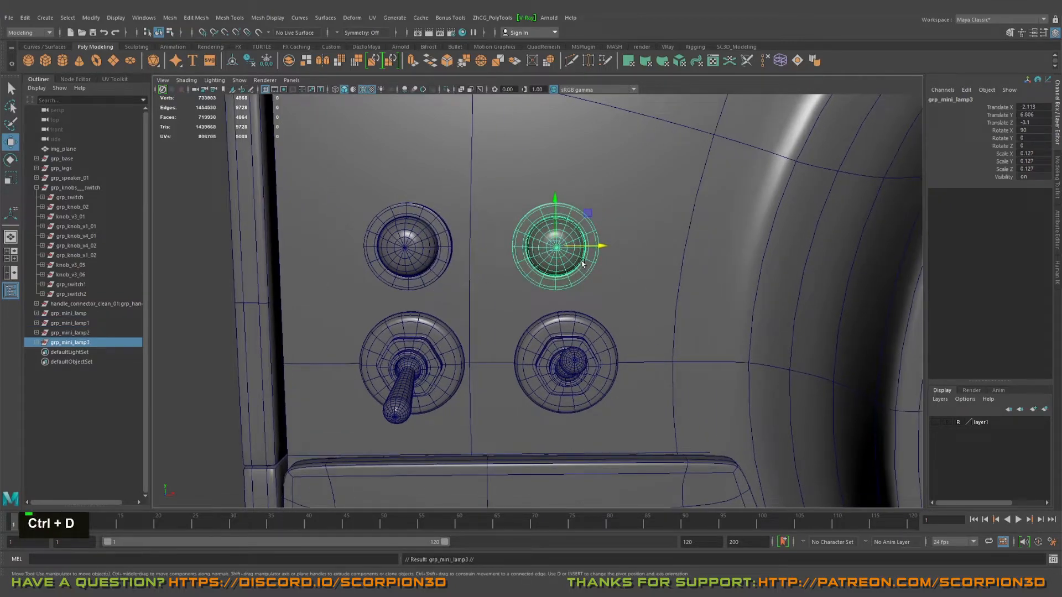
key("Delete")
left_click(83, 334)
Step: Align the right lamp in X with the right toggle switch's centre by vertex snapping, to X -2.078
right_click_drag(498, 249, 553, 254, "alt")
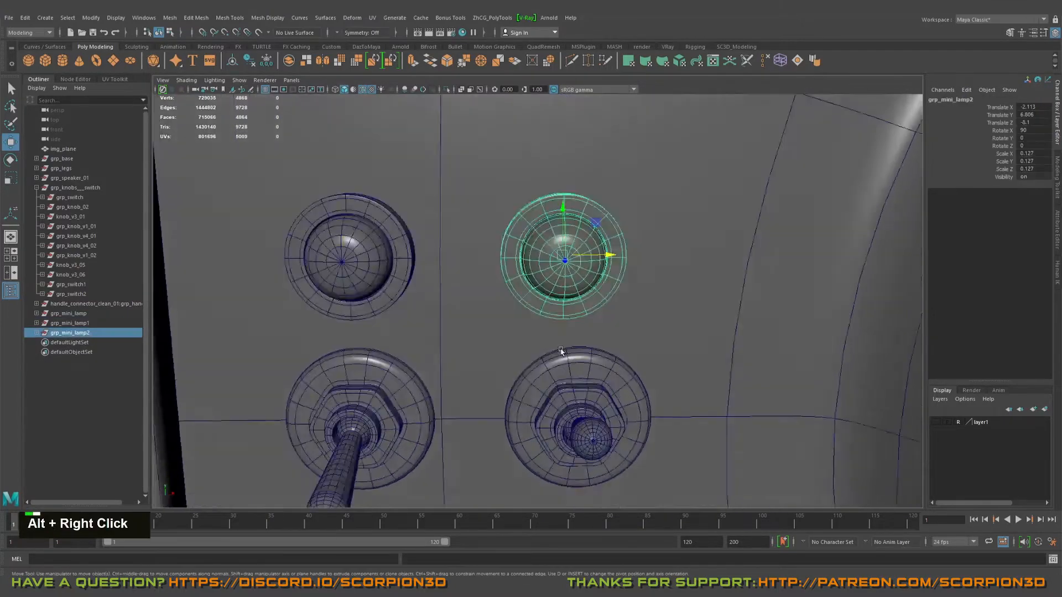
middle_click_drag(553, 254, 553, 211, "alt")
right_click_drag(553, 210, 605, 357, "alt")
key("v")
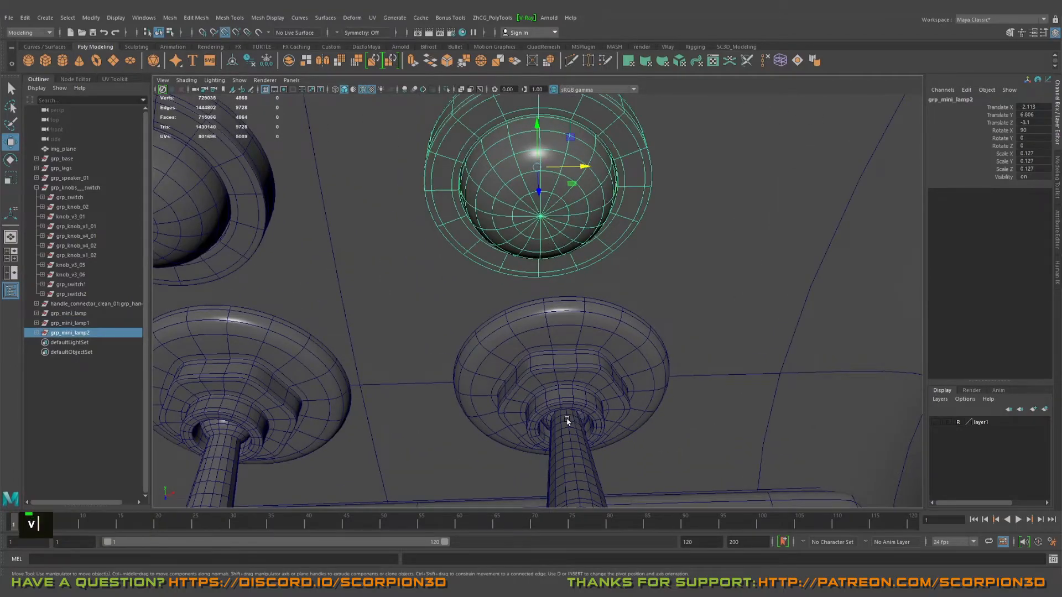
middle_click_drag(570, 425, 572, 427)
scroll(572, 427, "down", 3)
right_click_drag(571, 427, 443, 276, "alt")
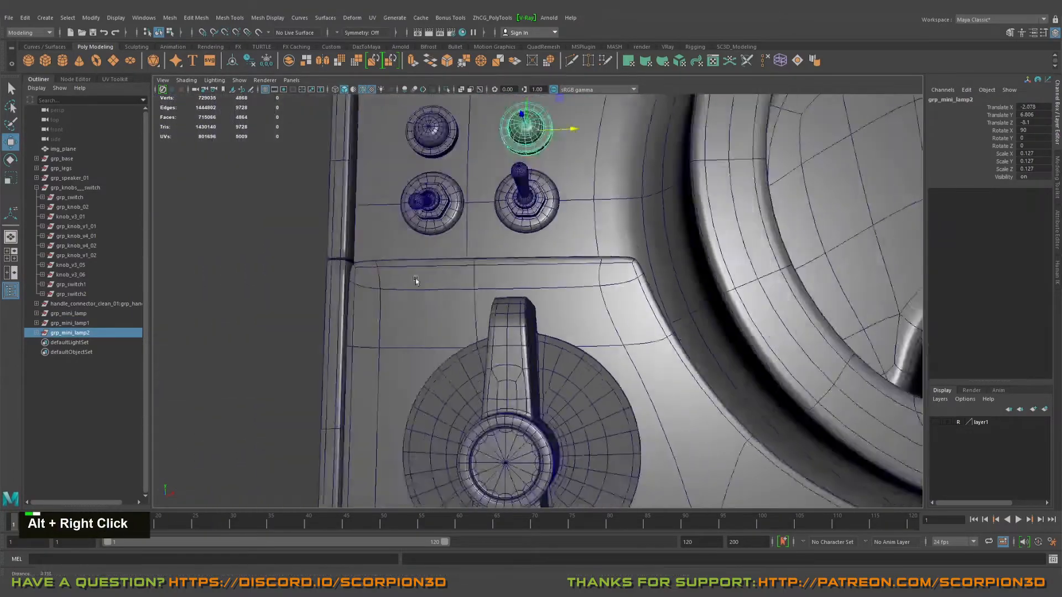
Step: Deselect the lamp and examine the whole speaker cabinet and the spare parts in front of it
left_click_drag(442, 276, 361, 237, "alt")
left_click(361, 237)
right_click_drag(361, 236, 442, 277, "alt")
scroll(553, 304, "down", 5, "alt")
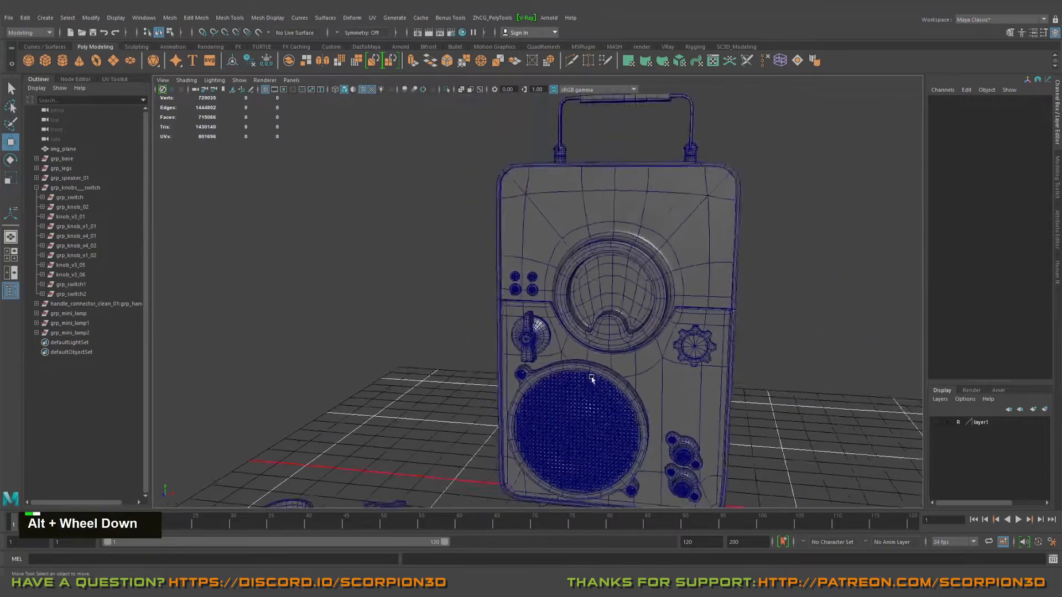
middle_click_drag(691, 299, 731, 306, "alt")
left_click_drag(731, 306, 627, 331, "alt")
middle_click(631, 332, "alt")
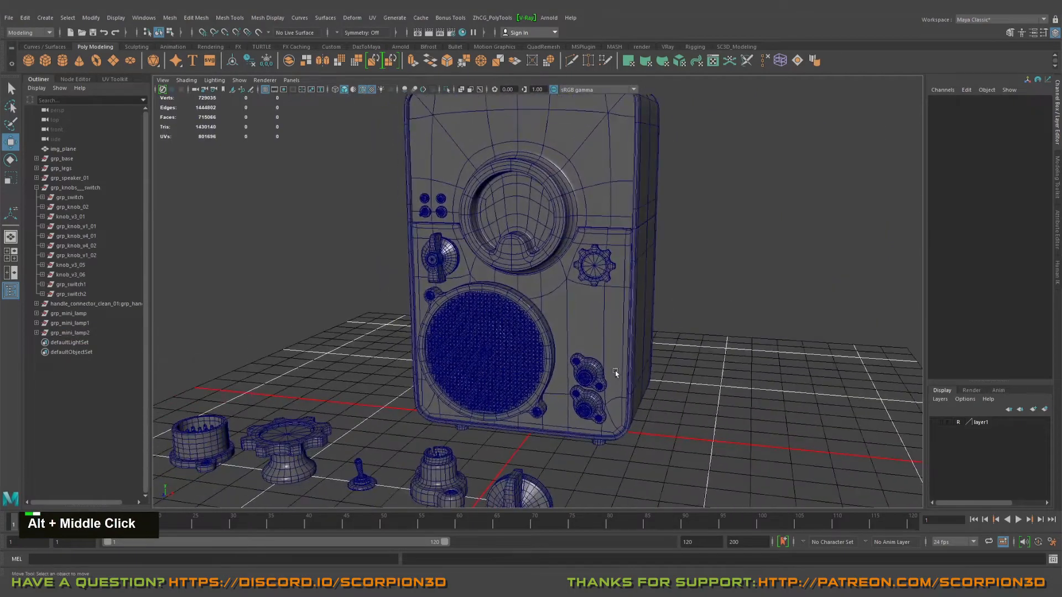
left_click_drag(615, 370, 618, 391, "alt")
right_click_drag(639, 377, 664, 363, "alt")
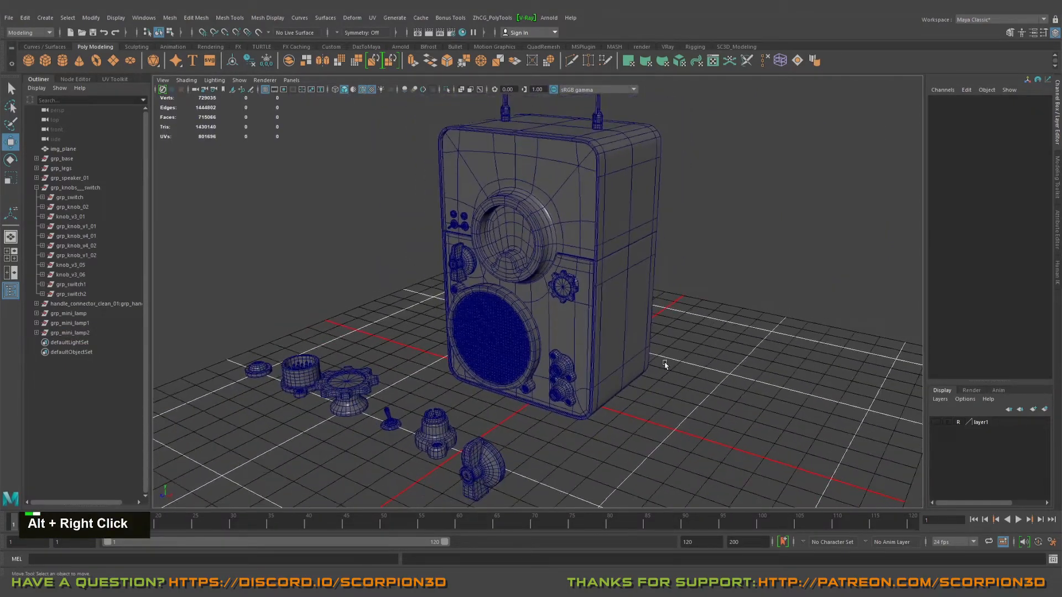
left_click_drag(664, 363, 671, 315, "alt")
middle_click_drag(670, 315, 650, 360, "alt")
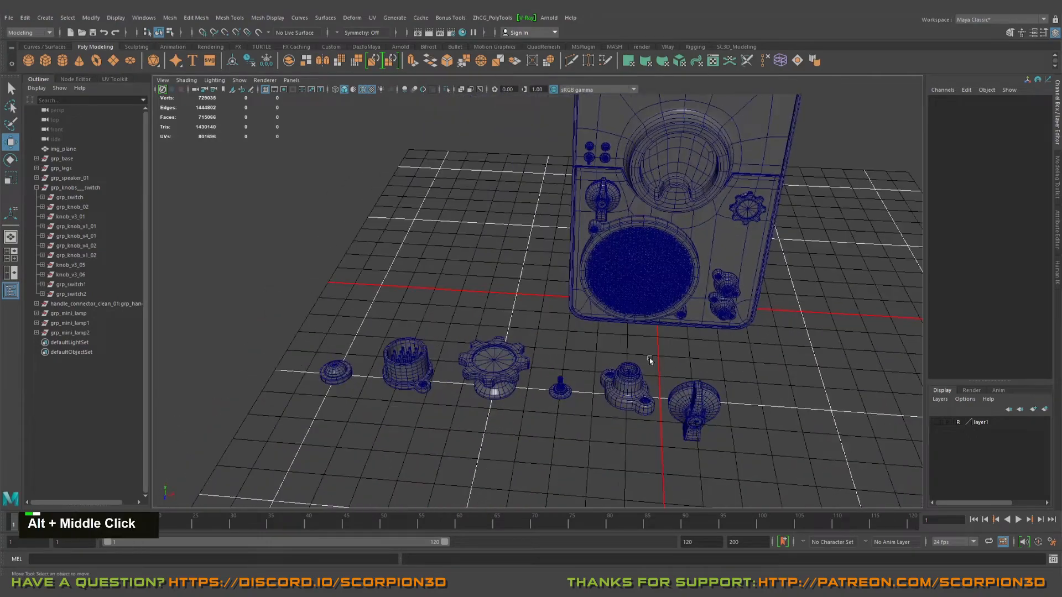
Step: Select the round pin connector among the spare parts and examine the cabinet's plain back side
left_click(429, 385)
left_click_drag(430, 385, 409, 371, "alt")
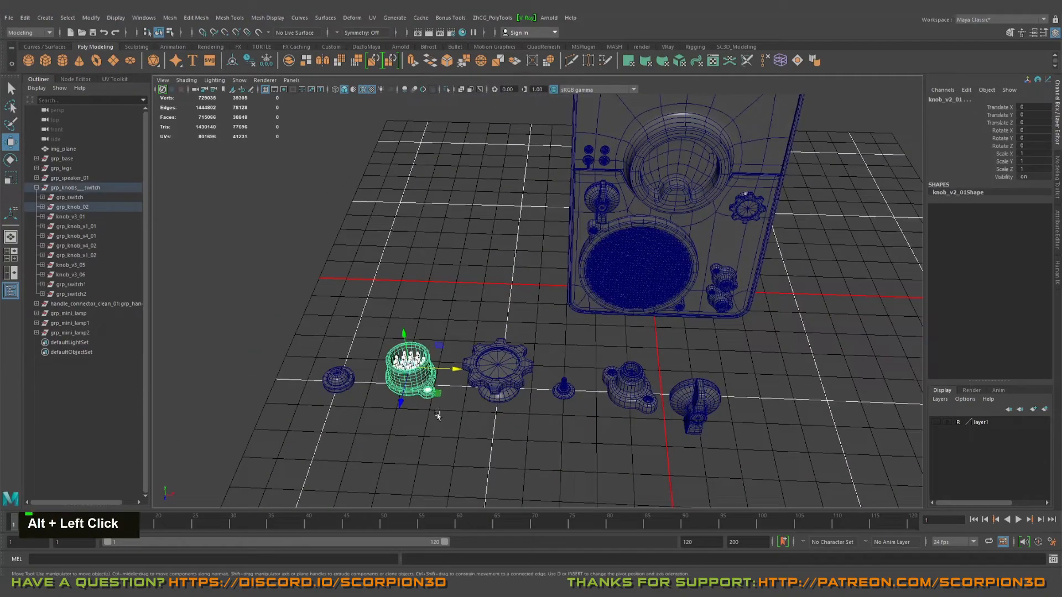
left_click_drag(437, 415, 444, 393, "alt")
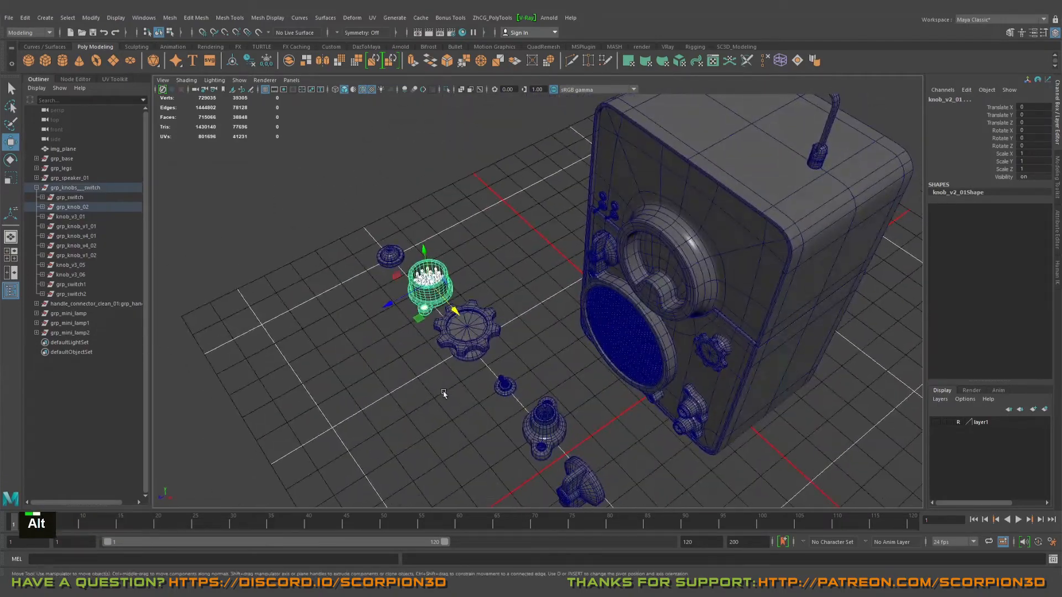
middle_click_drag(443, 393, 376, 409, "alt")
left_click_drag(376, 409, 702, 290, "alt")
middle_click_drag(702, 290, 631, 371, "alt")
mouse_move(463, 346)
left_mouse_down("alt")
mouse_move(493, 330)
mouse_move(523, 355)
mouse_move(459, 359)
left_mouse_up("alt")
right_click_drag(459, 360, 380, 357, "alt")
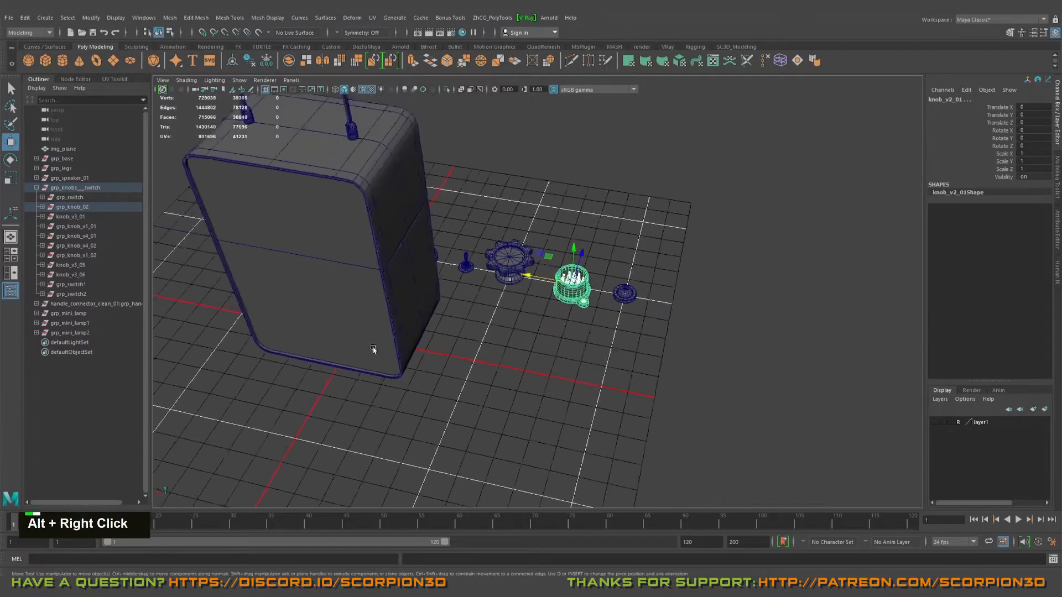
middle_click_drag(379, 358, 541, 354, "alt")
right_click_drag(540, 353, 690, 366, "alt")
left_click_drag(690, 365, 614, 355, "alt")
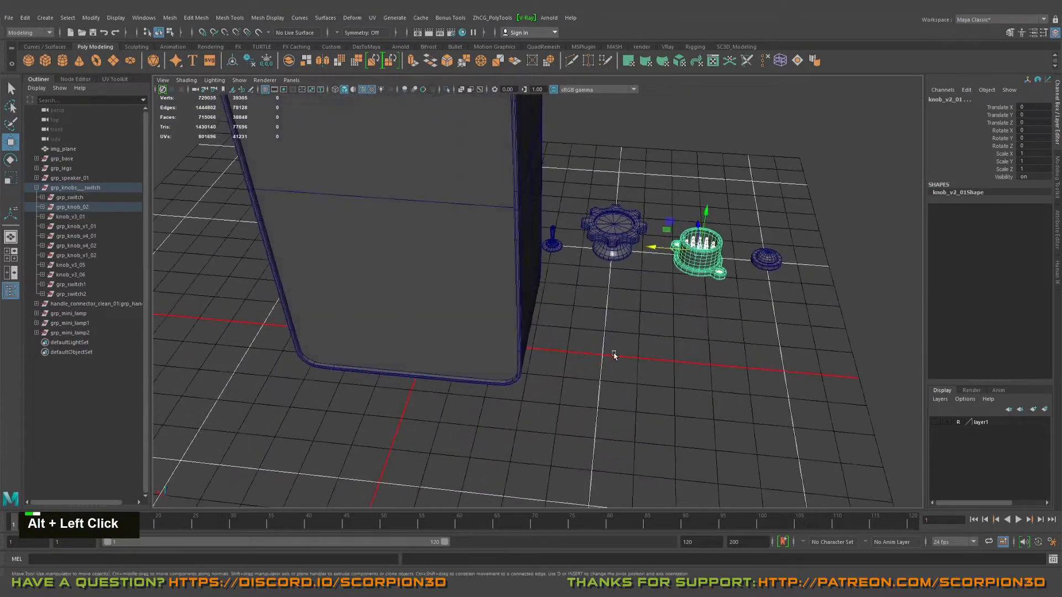
Step: Select the cabinet's flat back panel mesh and isolate it in the viewport
left_click(503, 360)
left_click_drag(503, 360, 465, 315, "alt")
scroll(496, 351, "down", 3, "alt")
middle_click_drag(495, 351, 531, 344, "alt")
key("ctrl+1")
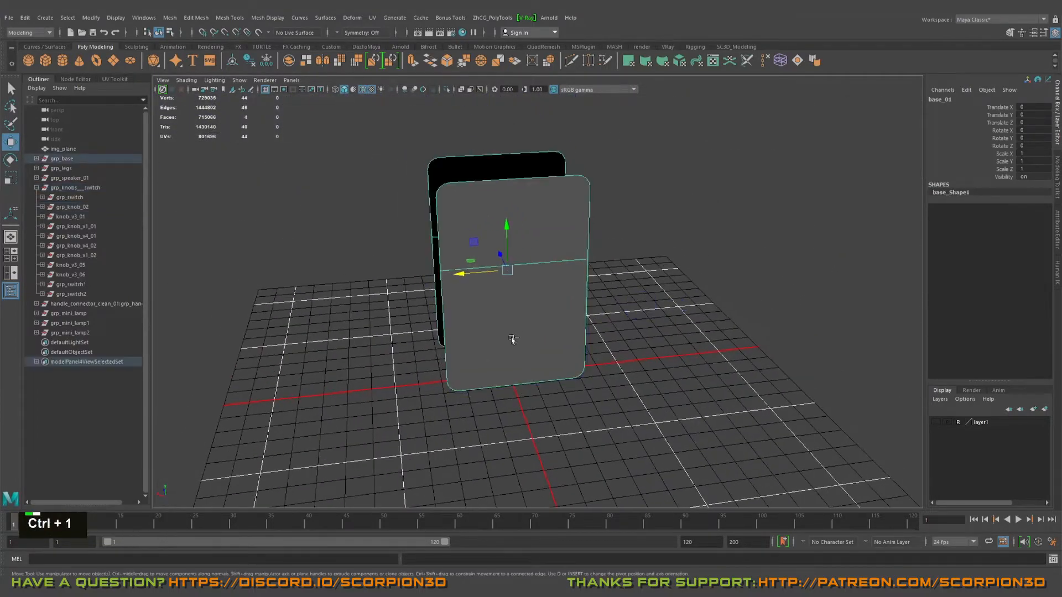
Step: Delete the two faces of the panel on the cabinet's front side, keeping only the rear panel
right_click_drag(512, 339, 555, 317, "alt")
left_click_drag(555, 317, 619, 305, "alt")
middle_click_drag(620, 305, 528, 300, "alt")
right_click_drag(480, 240, 481, 261)
double_click(486, 258)
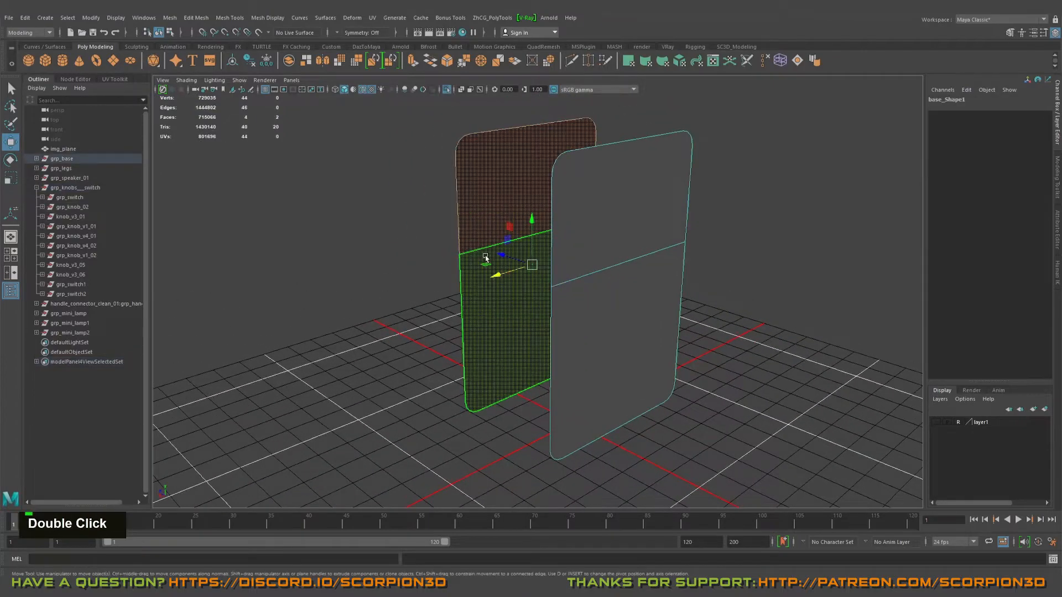
key("Delete")
Step: Leave isolation to check the remaining panel against the whole cabinet, then reselect and isolate it again
left_click_drag(474, 254, 638, 273, "alt")
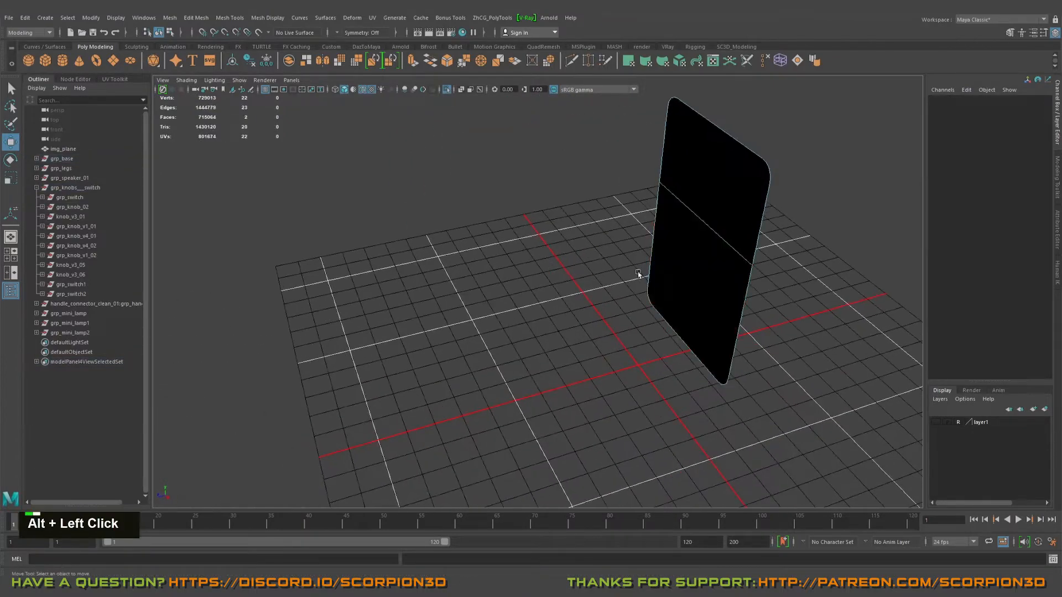
middle_click_drag(638, 273, 557, 292, "alt")
key("ctrl+1")
left_click_drag(557, 296, 531, 254, "alt")
left_click(577, 185)
right_click_drag(531, 254, 564, 262, "alt")
left_click_drag(564, 262, 588, 270, "alt")
left_click(475, 277)
scroll(469, 277, "down", 2)
key("ctrl+1")
right_click_drag(469, 277, 519, 291, "alt")
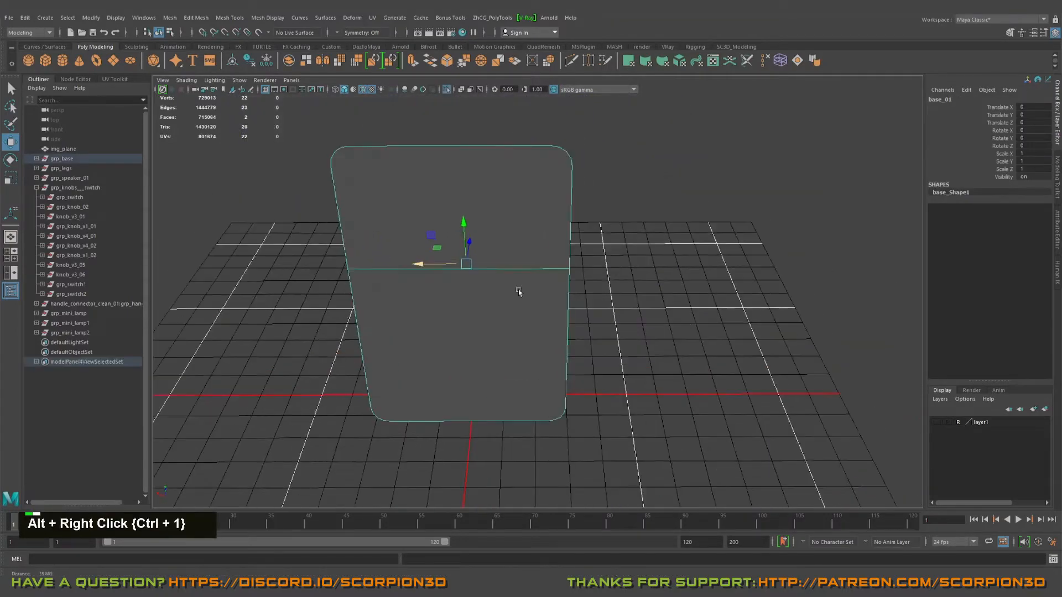
Step: Delete the horizontal edge across the middle of the back panel
middle_click_drag(519, 292, 473, 250, "alt")
right_click(492, 238)
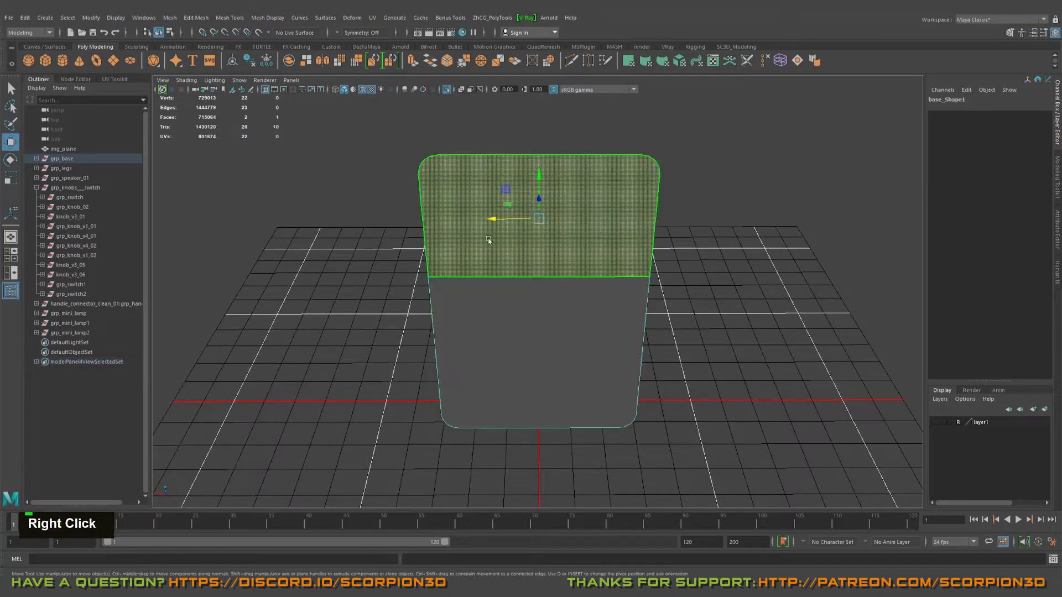
left_click(511, 283, "shift")
mouse_move(490, 242)
right_mouse_down("shift")
mouse_move(489, 285)
mouse_move(494, 225)
right_mouse_up("shift")
left_click(497, 277)
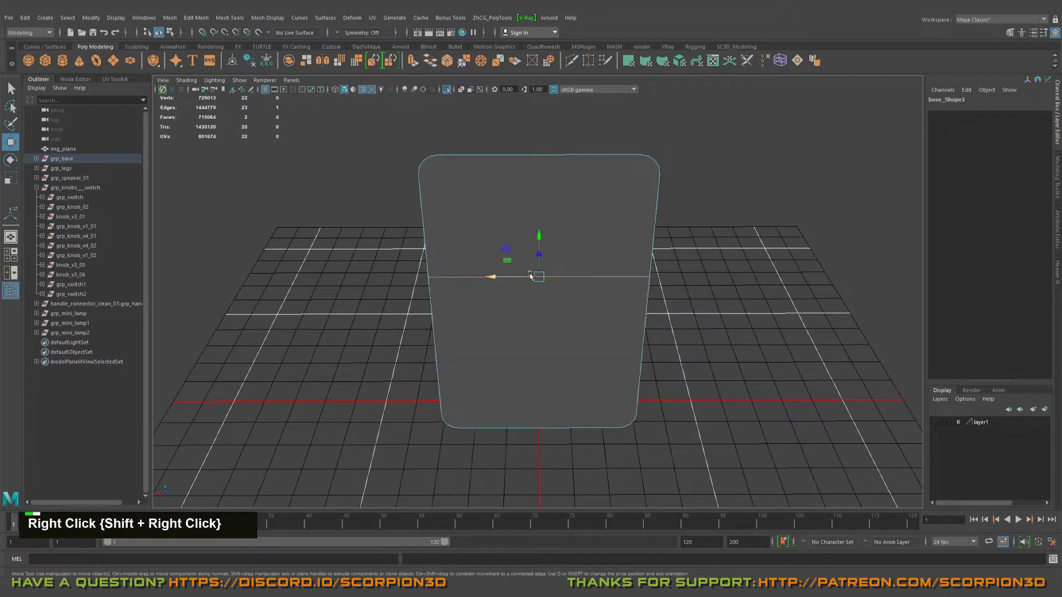
key("ctrl+Delete")
key("q")
Step: Extrude the back panel's face with an offset of 0.1 and delete the inner face, leaving only the rim
right_click_drag(526, 260, 521, 227)
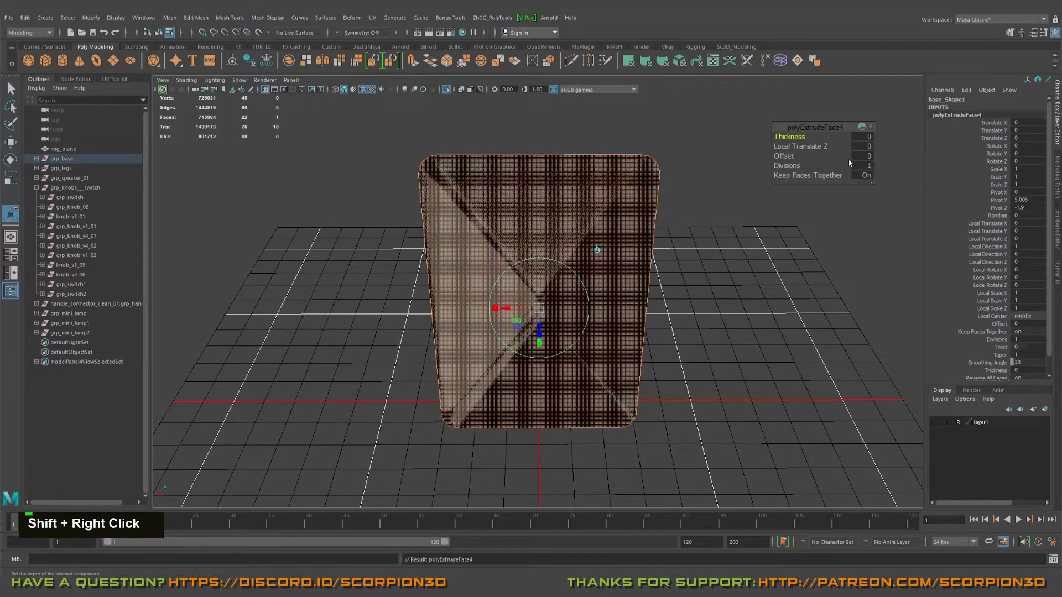
type("0.1")
key("Return")
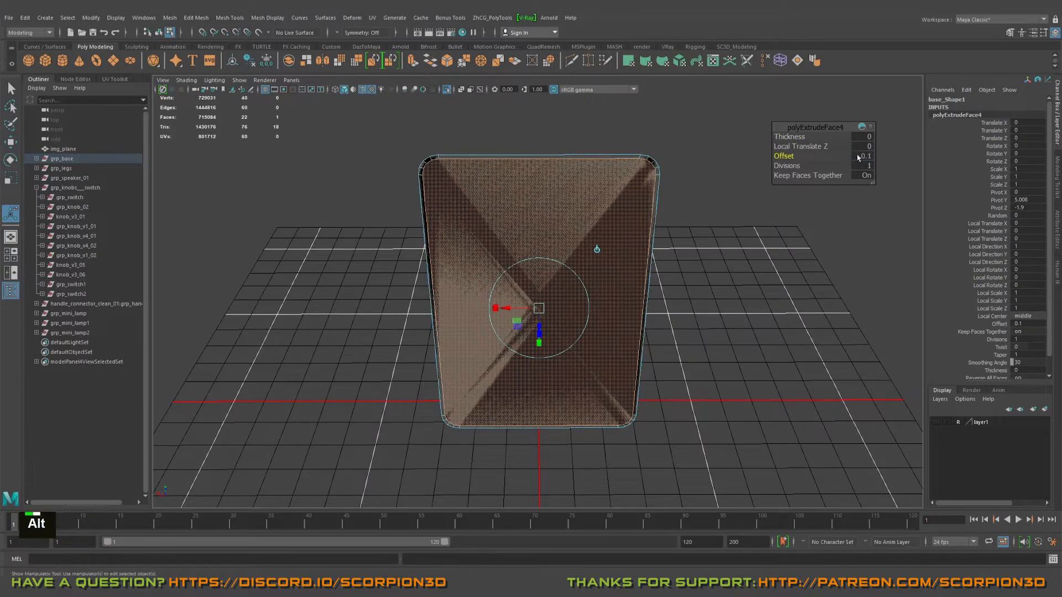
left_click_drag(658, 271, 619, 277, "alt")
middle_click_drag(619, 276, 592, 280, "alt")
key("Delete")
key("Delete")
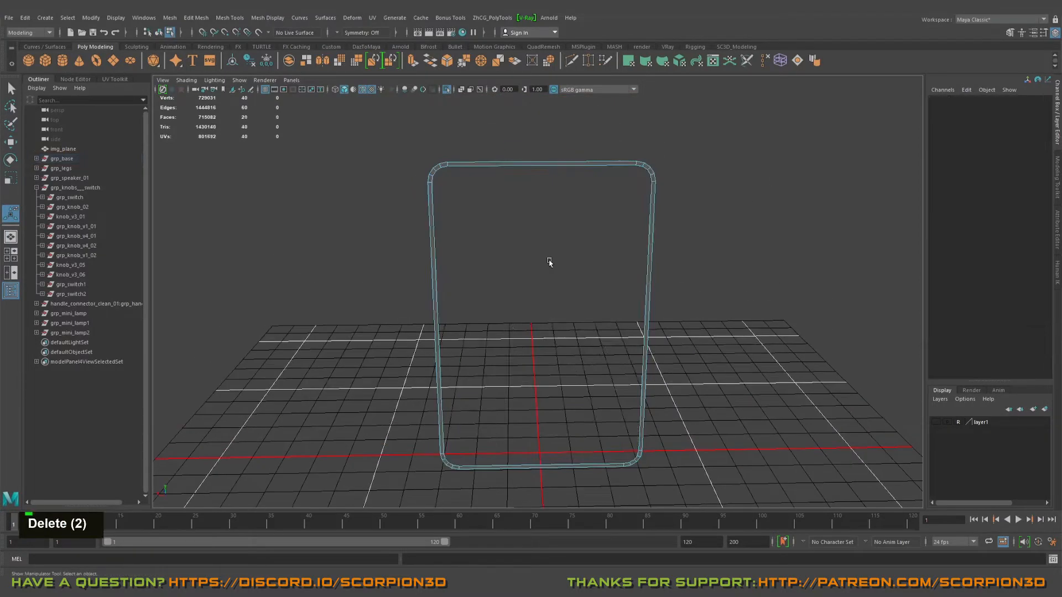
Step: Bridge the rim's inner top and bottom edges to create a centre face across the opening
left_click(487, 162)
key("q")
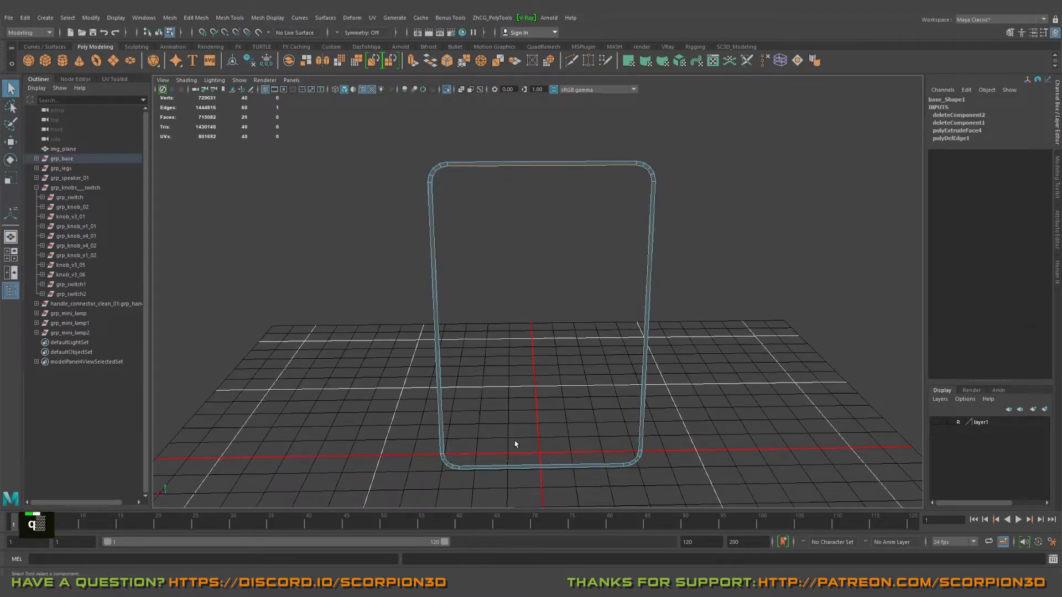
left_click(520, 464, "shift")
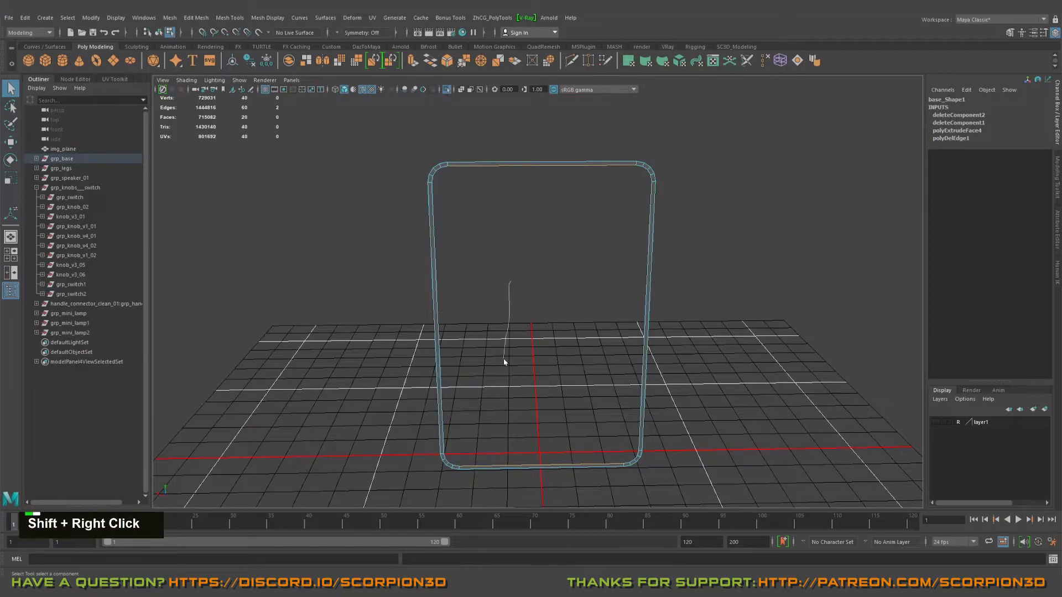
right_click_drag(503, 362, 503, 339, "shift")
right_click_drag(501, 407, 494, 399, "shift")
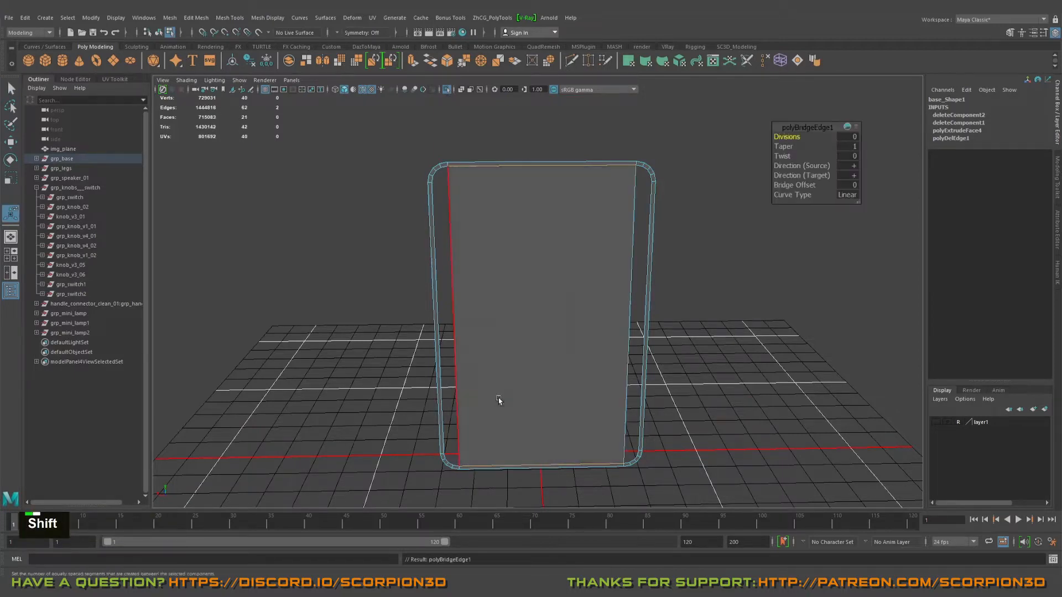
left_click_drag(498, 398, 406, 321, "alt")
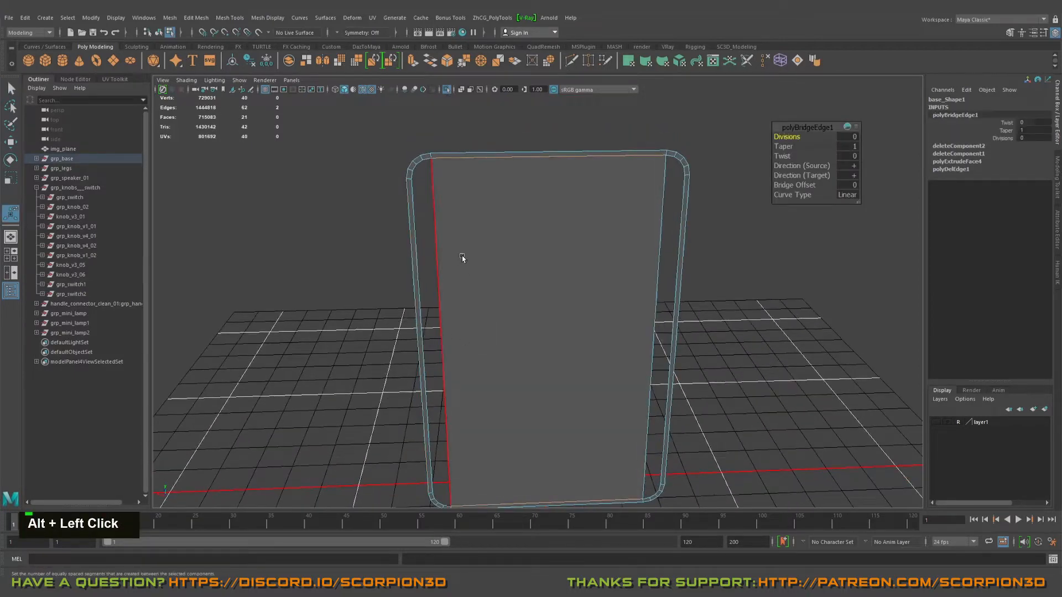
Step: Cut two horizontal edges across the centre face with Multi-Cut, one near its top and one near its bottom
key("ctrl+shift+x")
left_click(446, 186, "ctrl")
middle_click_drag(459, 338, 465, 245, "alt")
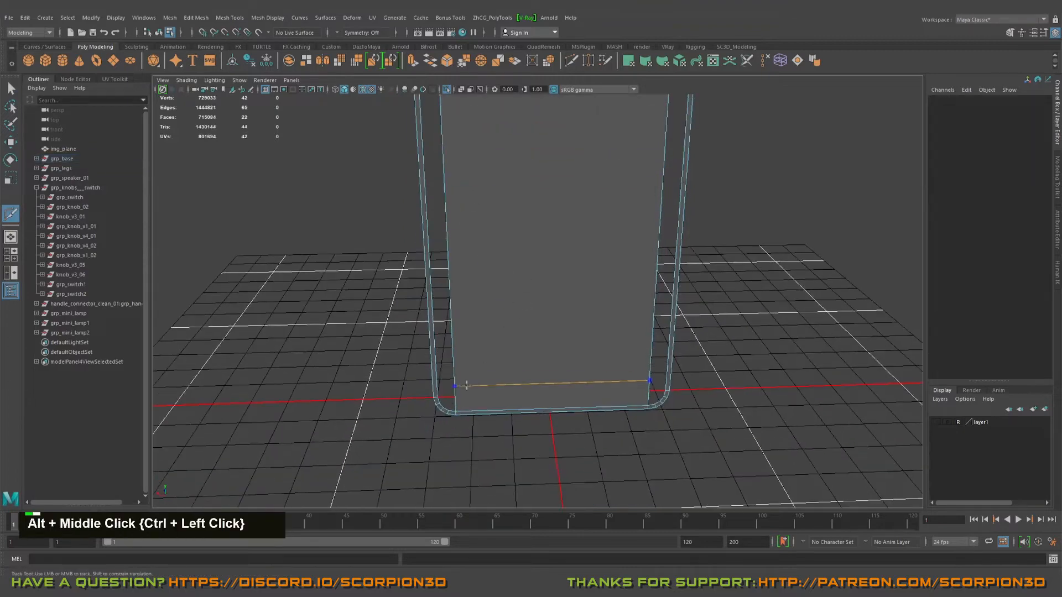
left_click(466, 385, "ctrl")
middle_click_drag(466, 384, 479, 282, "alt")
key("q")
Step: Snap the upper horizontal edge vertically to the height where the rim's top corner curve begins
right_click_drag(479, 282, 525, 216, "alt")
key("q")
left_click(505, 215)
key("w")
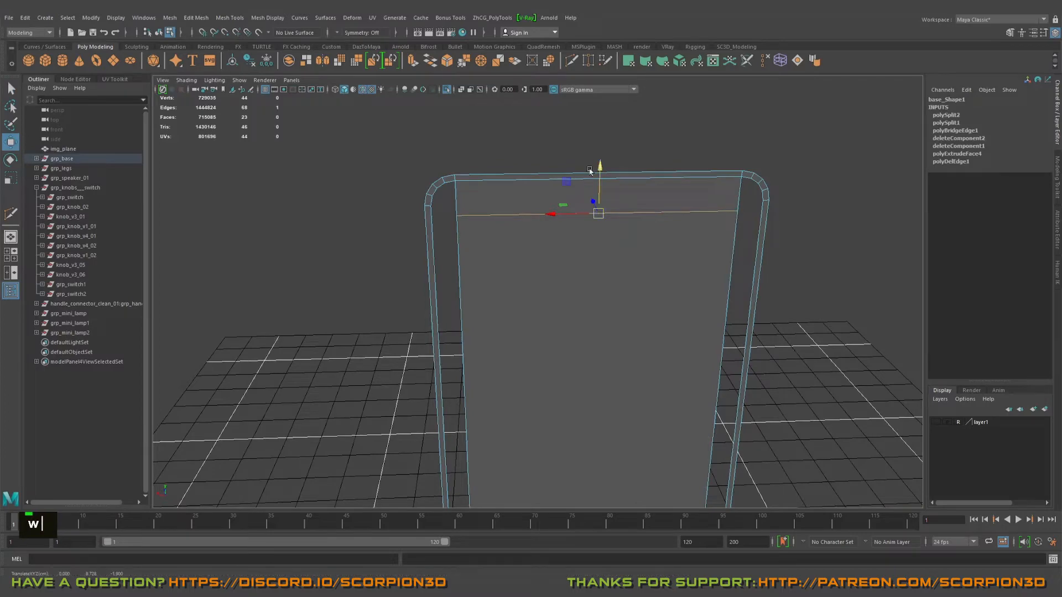
middle_click_drag(437, 219, 526, 347, "alt")
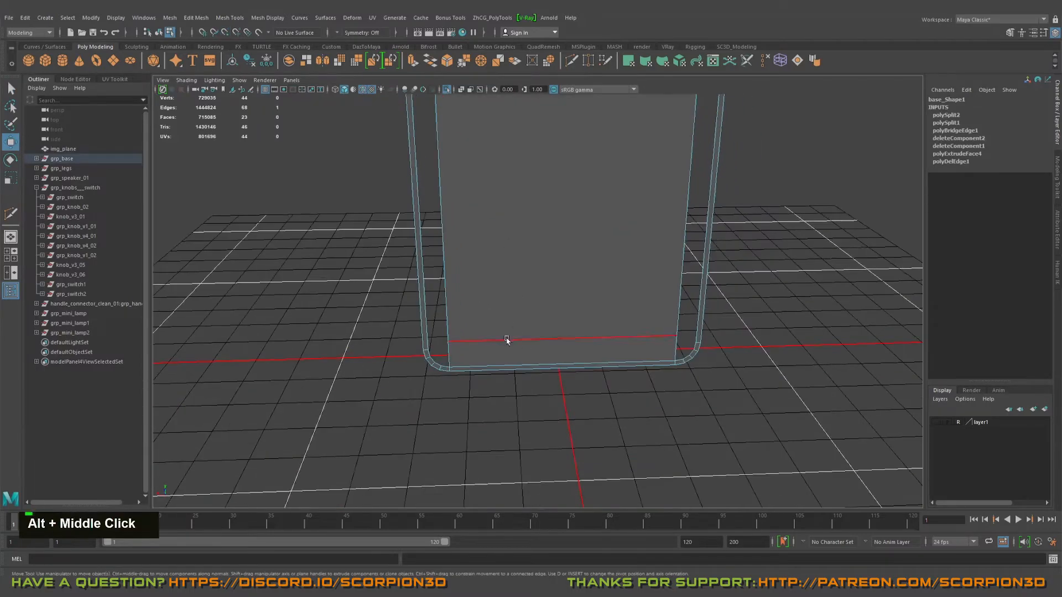
Step: Snap the lower horizontal edge vertically to the height where the rim's bottom corner curve begins
left_click(506, 339)
right_click_drag(506, 340, 526, 348, "alt")
middle_click_drag(525, 349, 466, 338, "alt")
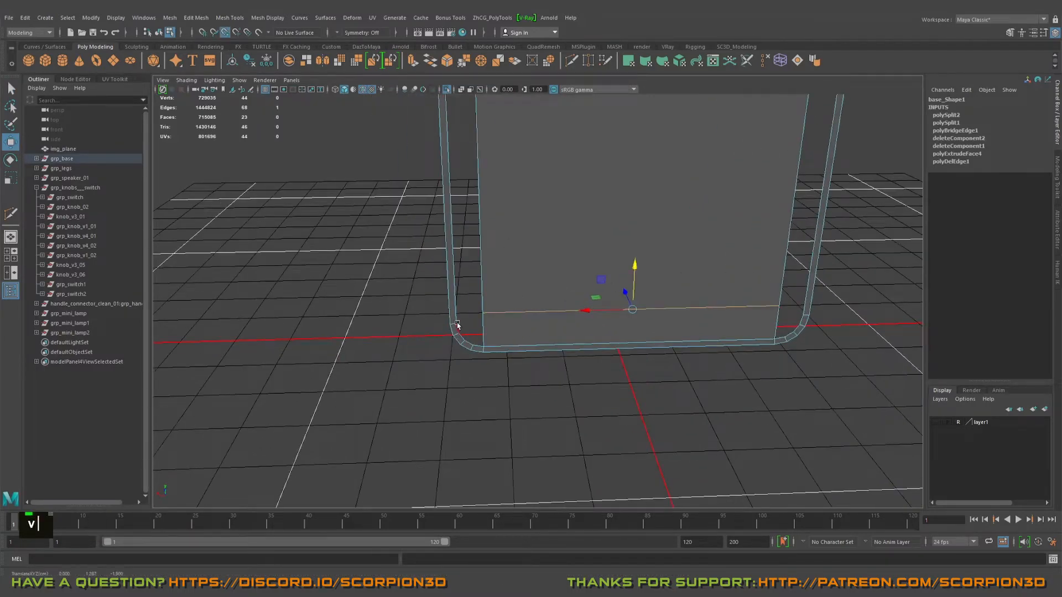
left_click_drag(474, 328, 488, 315, "alt")
middle_click_drag(486, 302, 479, 340, "alt")
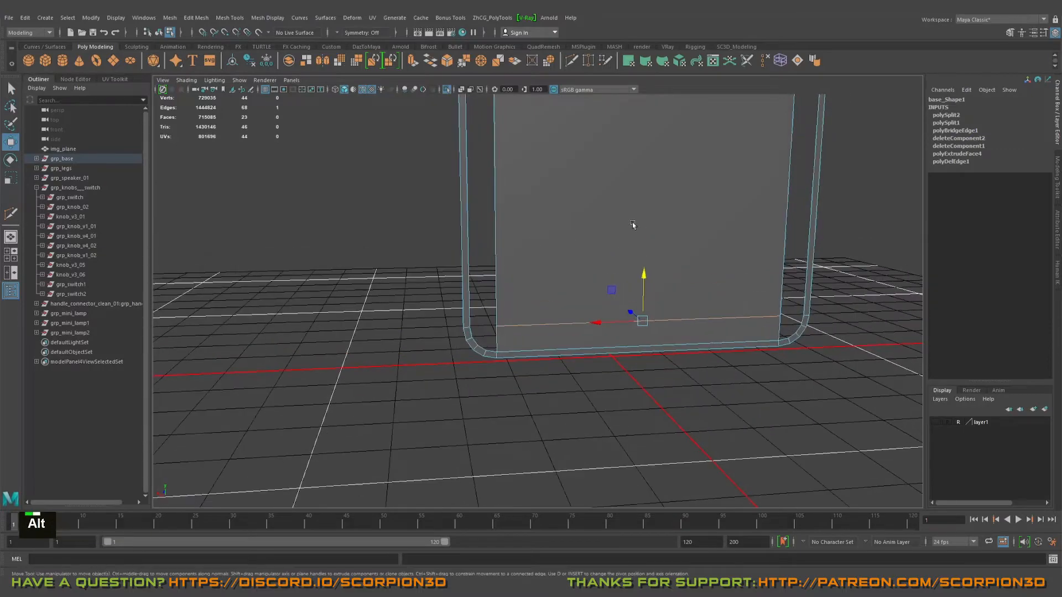
Step: Bridge the centre face's left long edge to the rim's inner left edge to close the gap along that side
middle_click_drag(531, 129, 531, 278, "alt")
scroll(530, 277, "down", 5, "alt")
left_click_drag(553, 309, 562, 414, "alt")
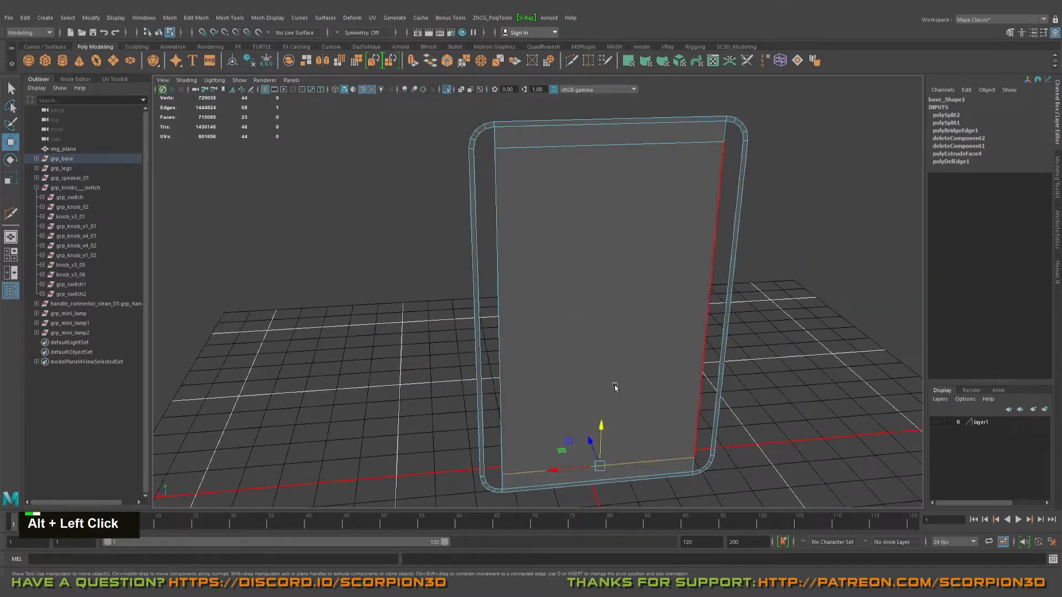
left_click_drag(615, 387, 465, 332, "alt")
left_click(486, 324, "shift")
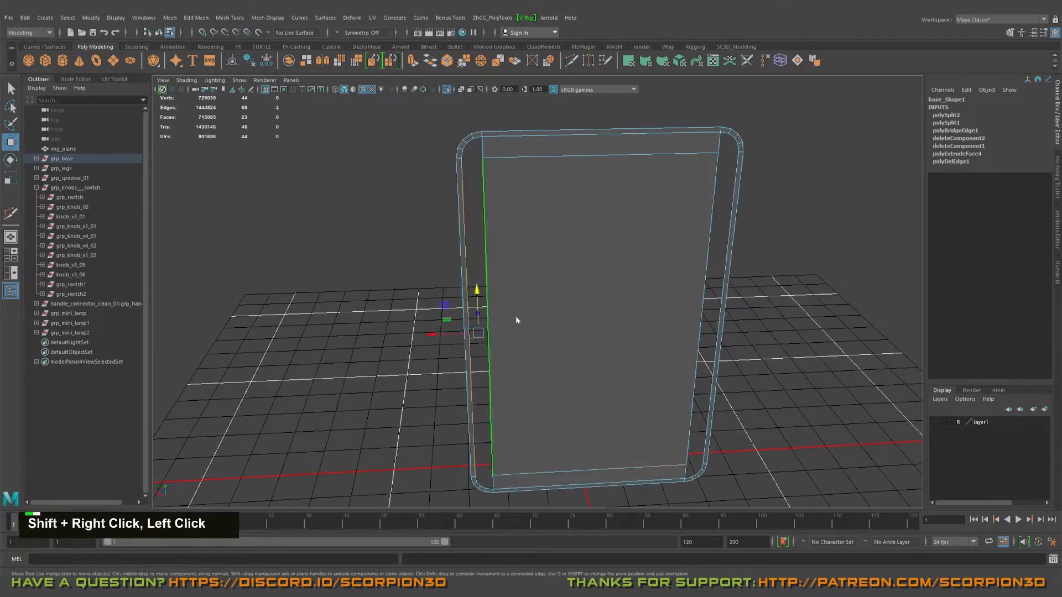
right_click(487, 321, "shift")
left_click(447, 320, "shift")
right_click(369, 313, "shift")
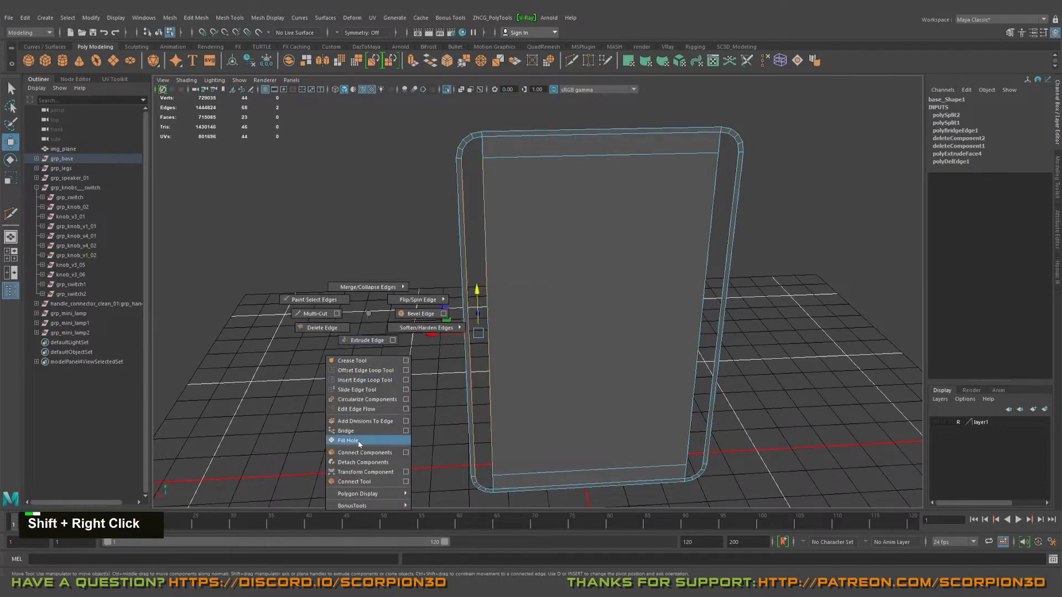
left_click(344, 431)
Step: Bridge the centre face's right long edge to the rim's inner right edge to close the remaining side gap
left_click_drag(353, 420, 475, 354, "alt")
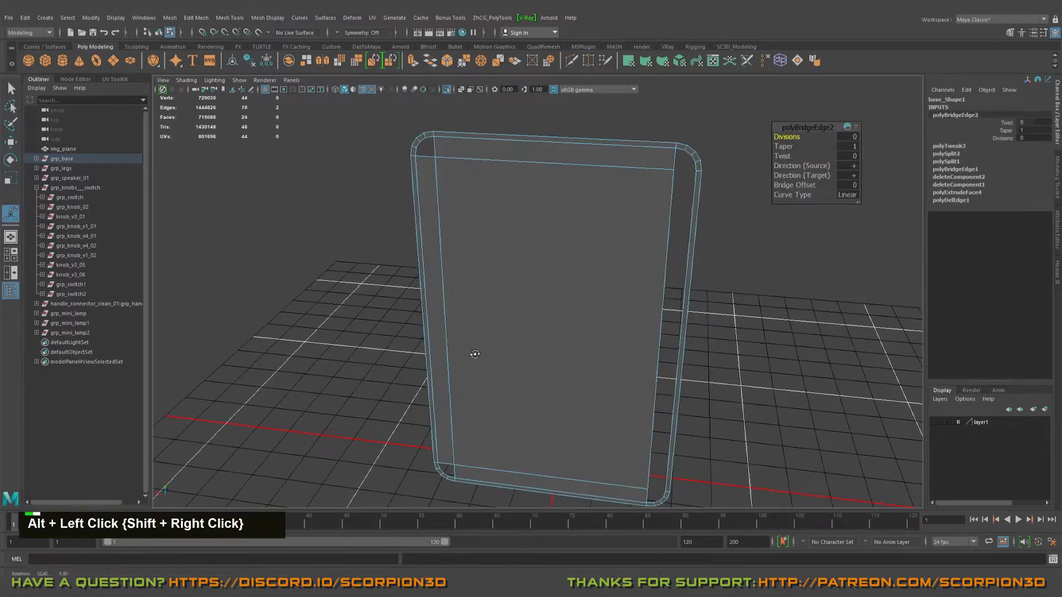
left_click(648, 311)
left_click(687, 309, "shift")
right_click(778, 310, "shift")
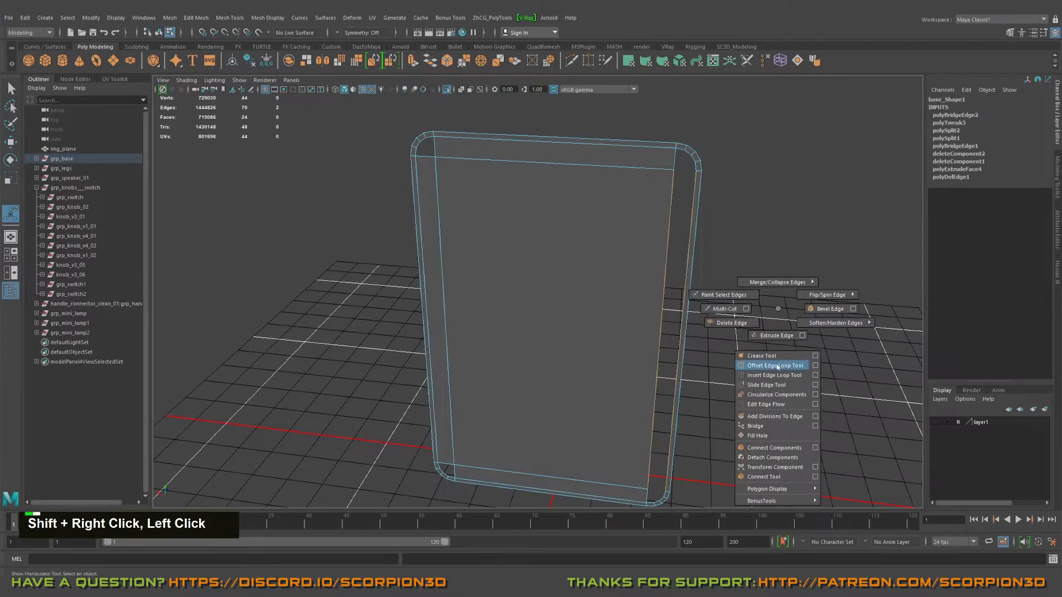
left_click(755, 427)
Step: Fill the two open holes at the back panel's rounded top corners with Fill Hole
left_click_drag(711, 387, 583, 354, "alt")
middle_click_drag(583, 354, 604, 420, "alt")
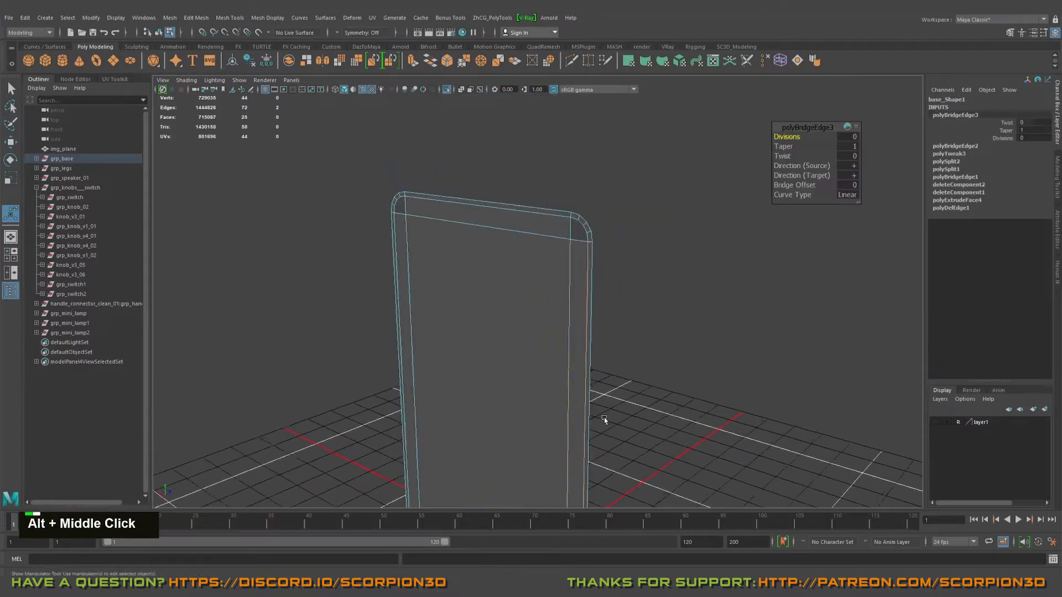
right_click_drag(604, 420, 650, 401, "alt")
key("q")
right_click_drag(590, 291, 590, 233)
double_click(587, 188)
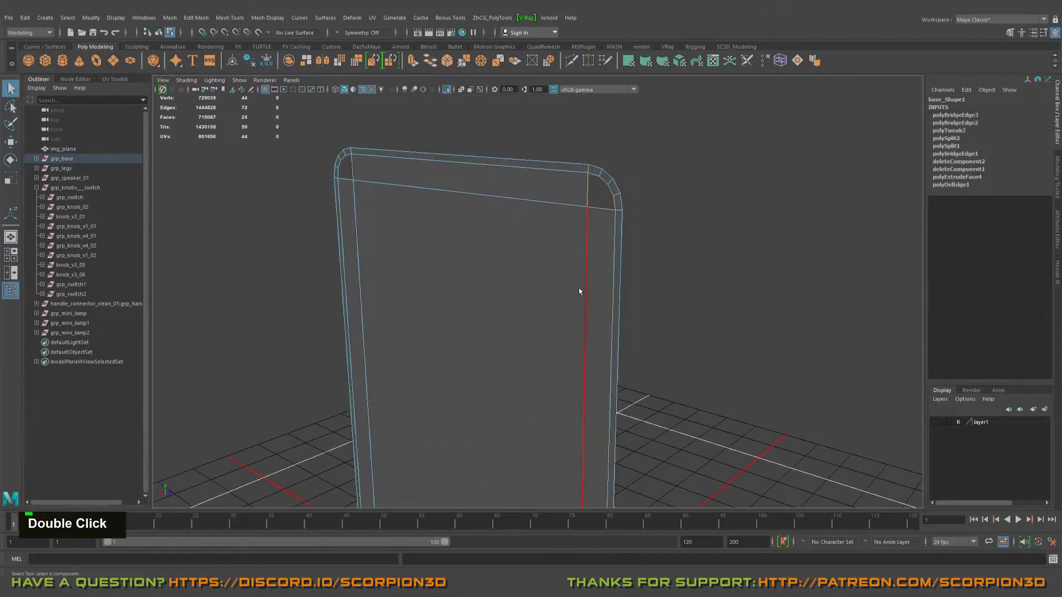
key("alt+f")
left_click_drag(564, 278, 477, 252, "alt")
middle_click_drag(476, 252, 529, 224, "alt")
double_click(475, 193)
key("alt+f")
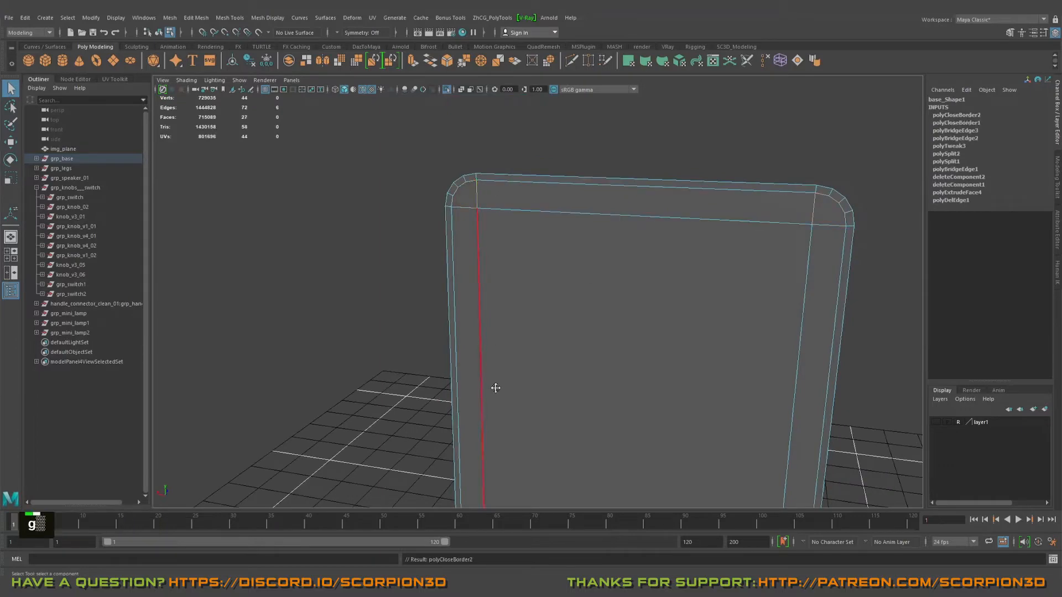
Step: Fill the two open holes at the back panel's rounded bottom corners by repeating Fill Hole
middle_click_drag(493, 387, 537, 385, "alt")
key("g")
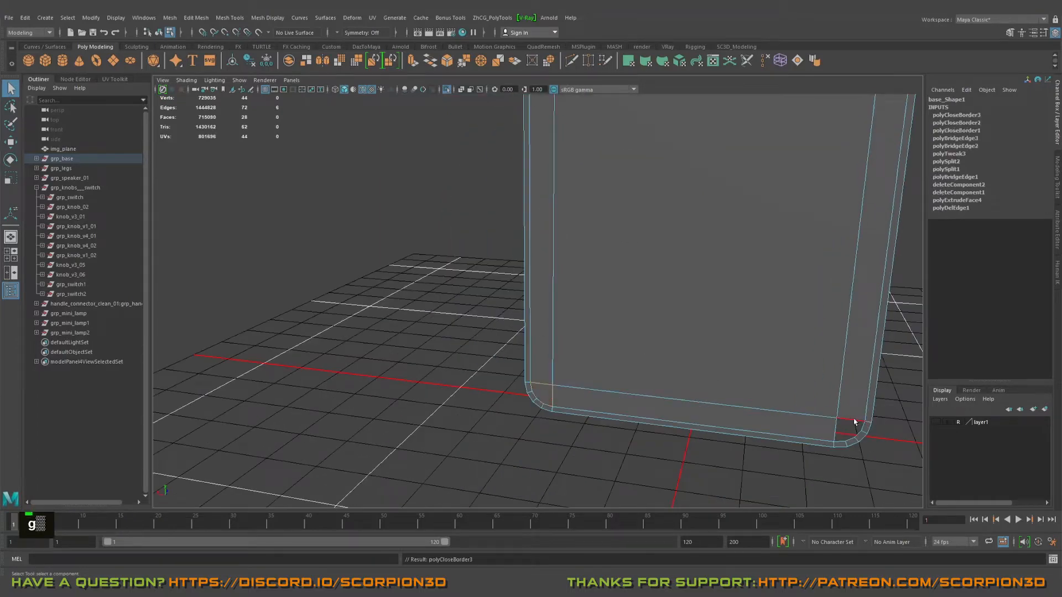
key("g")
Step: Return to object mode and examine the closed back panel's edge flow and corners from several angles
middle_click_drag(811, 398, 645, 387, "alt")
right_click_drag(645, 308, 674, 311)
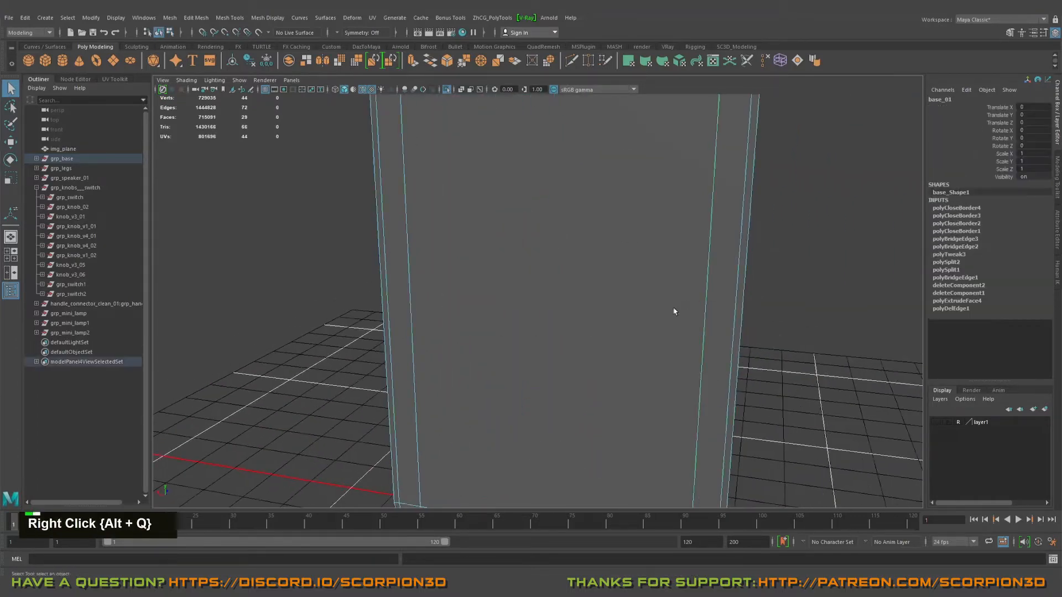
left_click_drag(674, 311, 647, 359, "alt")
middle_click_drag(647, 359, 650, 326, "alt")
left_click(781, 366)
left_click_drag(747, 348, 680, 326, "alt")
right_click_drag(681, 326, 624, 313, "alt")
middle_click_drag(624, 313, 611, 362, "alt")
left_click_drag(611, 362, 629, 362, "alt")
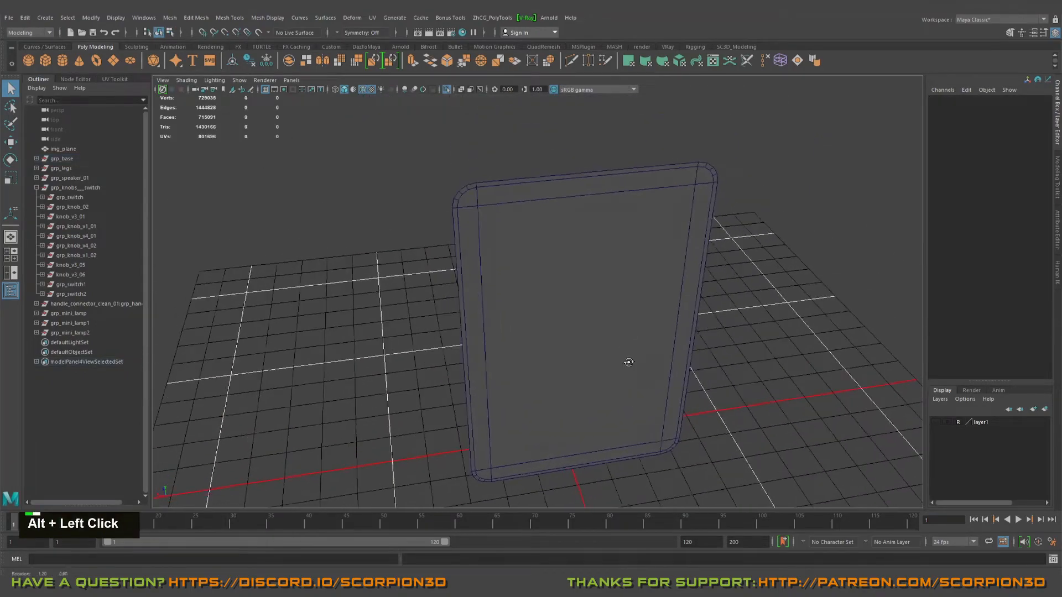
right_click_drag(628, 362, 616, 363, "alt")
left_click(616, 363)
middle_click_drag(616, 363, 616, 355, "alt")
left_click_drag(616, 356, 635, 360, "alt")
middle_click_drag(636, 360, 636, 347, "alt")
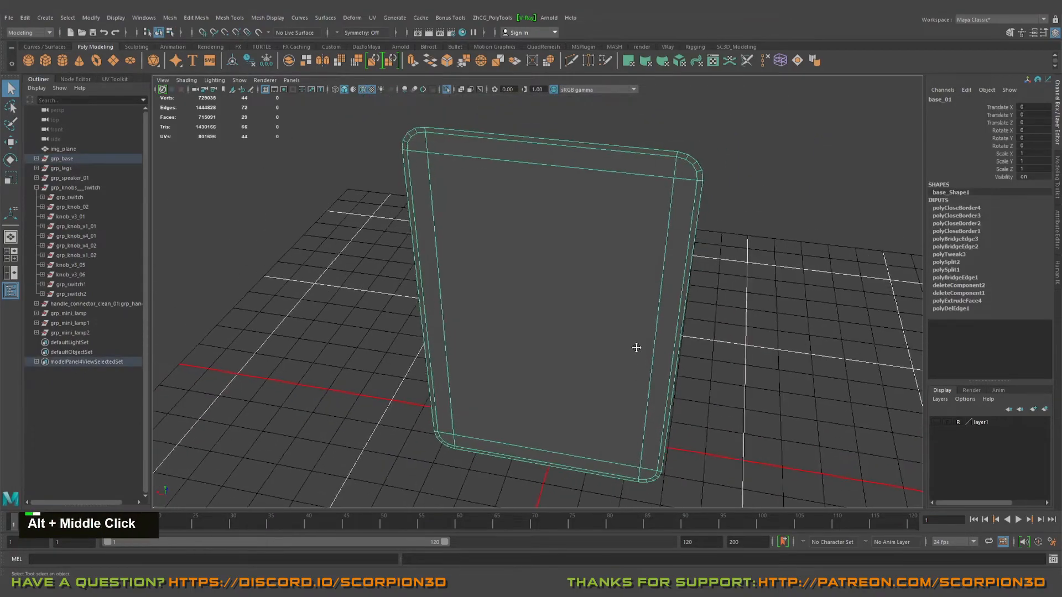
right_click_drag(636, 347, 737, 350, "alt")
Step: Cut a diagonal edge with Multi-Cut across each top corner face, from the rounded corner's middle vertex to the inner grid vertex
right_click(607, 306)
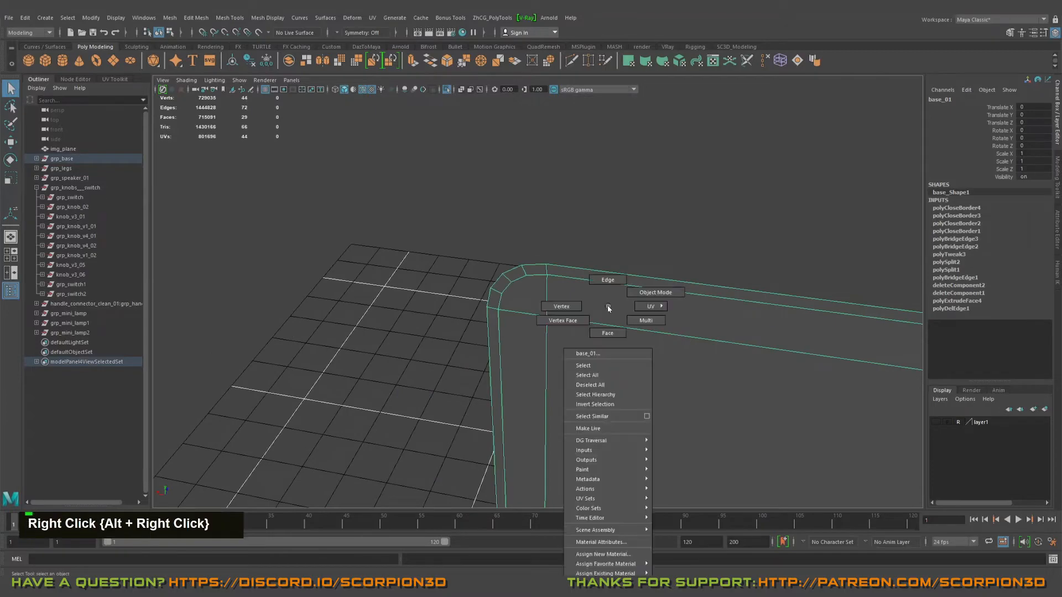
key("ctrl+shift+x")
left_click_drag(567, 310, 568, 232, "alt")
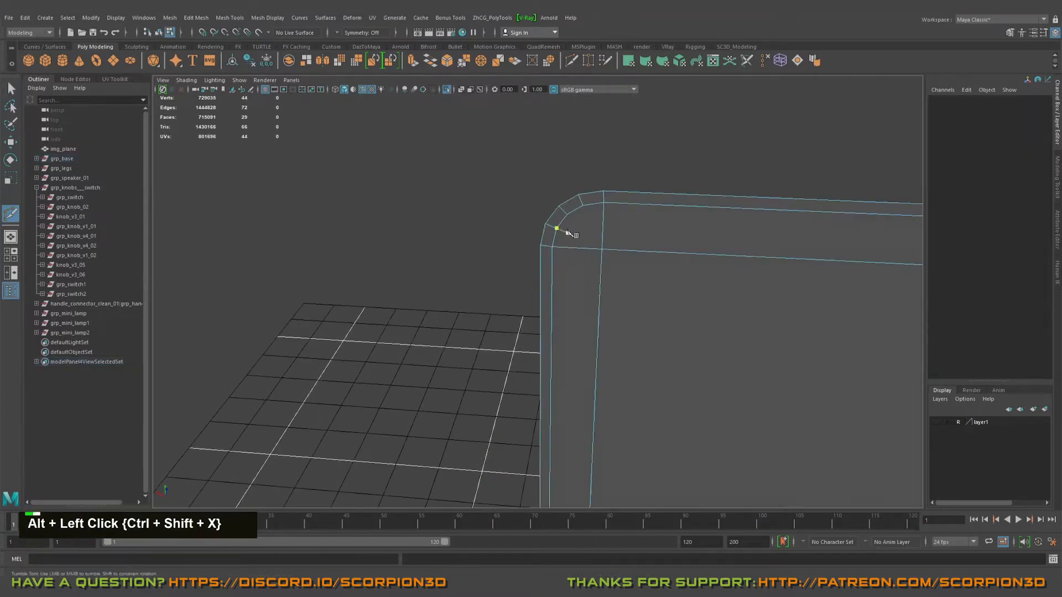
left_click(603, 250)
right_click(604, 250)
scroll(687, 254, "down", 5)
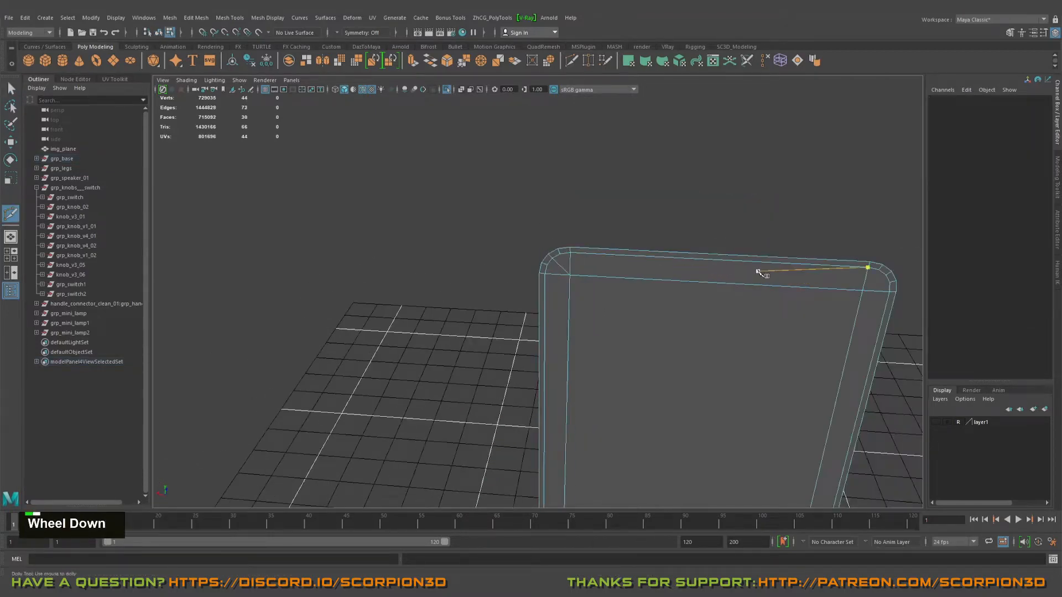
right_click_drag(757, 272, 696, 305, "alt")
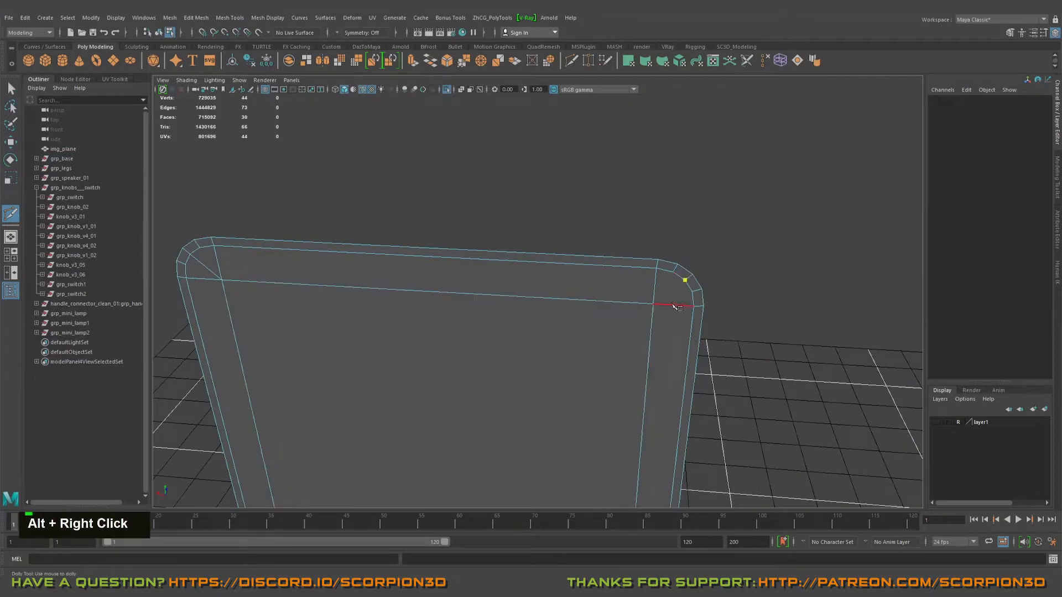
left_click(675, 306)
key("Return")
Step: Cut matching diagonal edges across both bottom corner faces, from each rounded corner's middle vertex to the inner grid vertex
middle_click_drag(562, 348, 543, 374, "alt")
left_click_drag(542, 374, 639, 313, "alt")
middle_click_drag(640, 313, 591, 288, "alt")
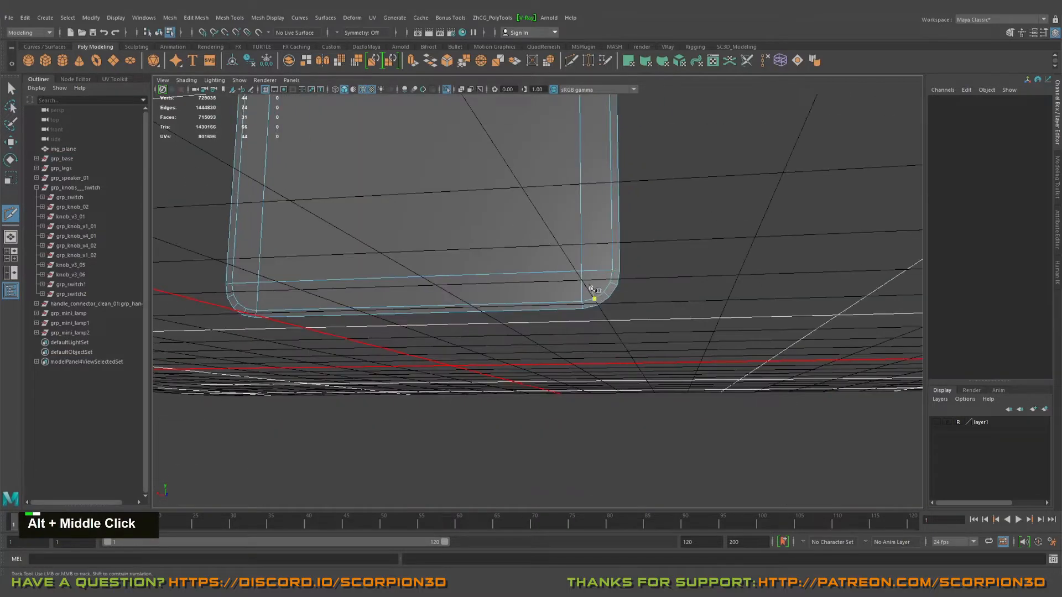
left_click_drag(449, 277, 620, 311, "alt")
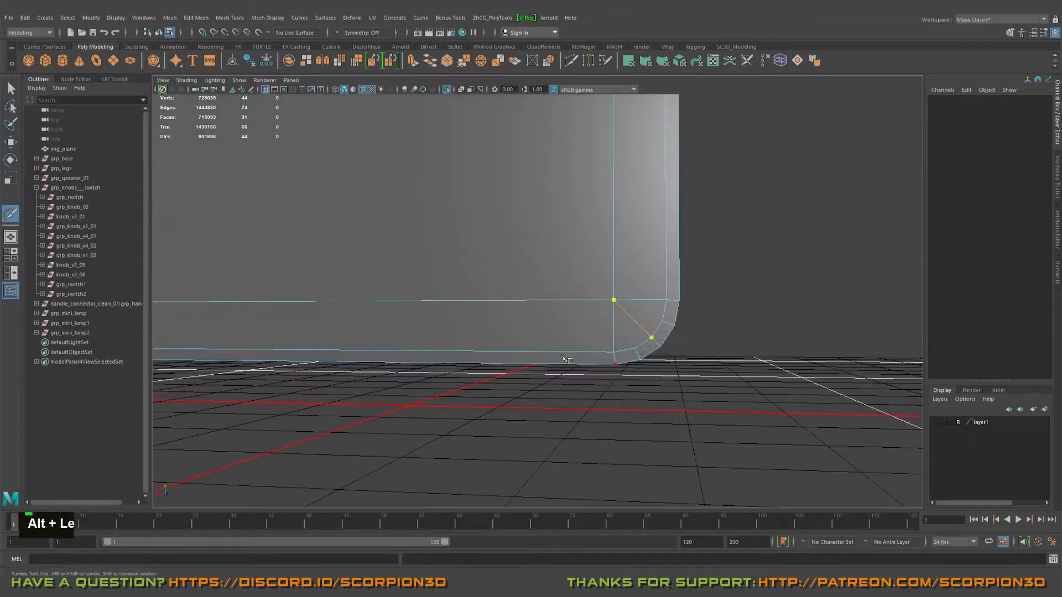
middle_click_drag(403, 298, 671, 303, "alt")
left_click_drag(670, 304, 553, 331, "alt")
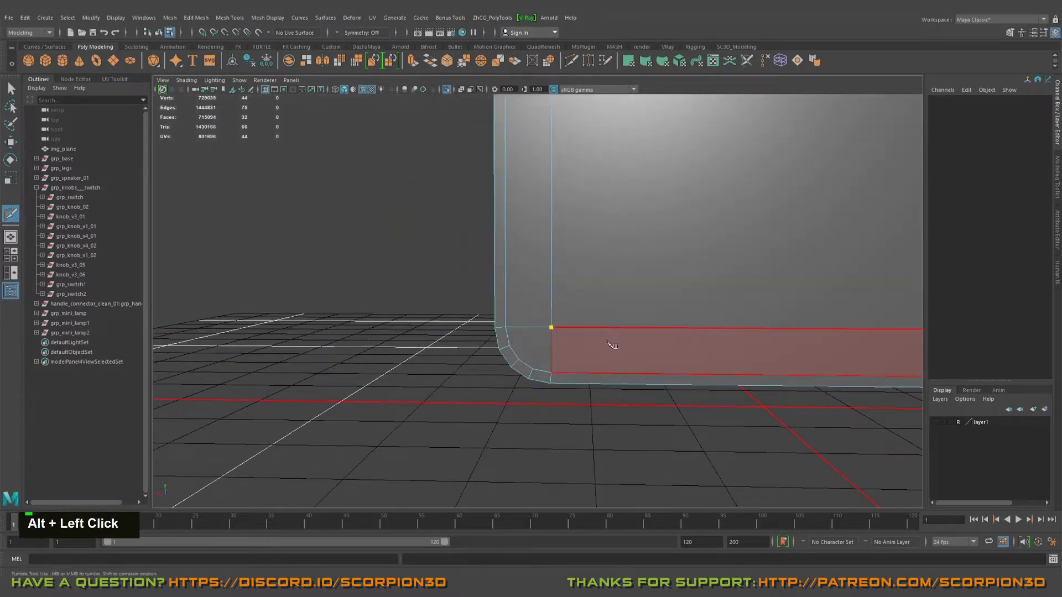
scroll(641, 378, "down", 3)
right_click(646, 360, "alt")
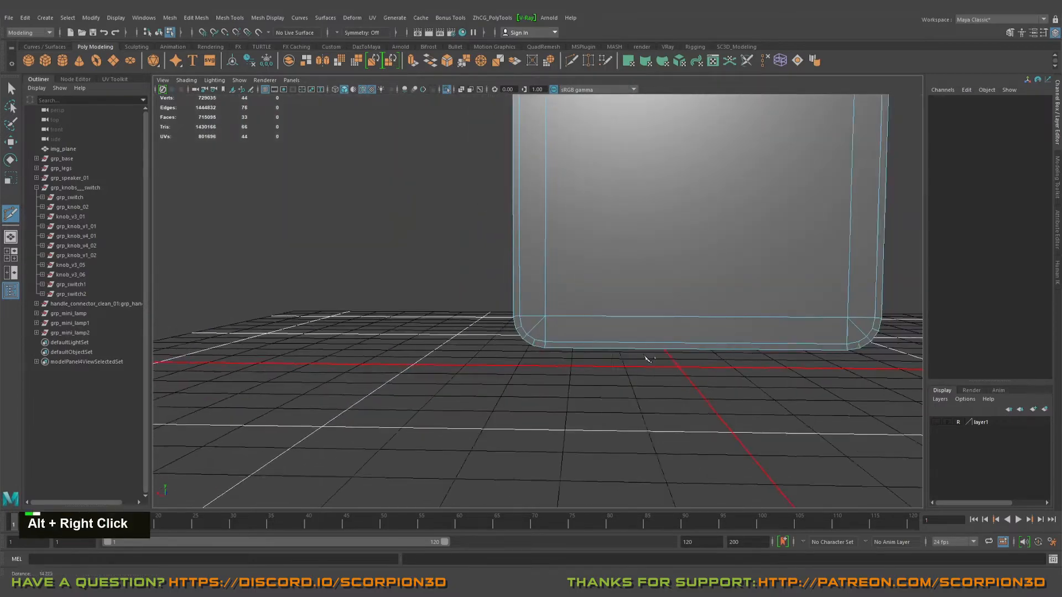
Step: Connect the panel's centre column of faces with 5 evenly spaced vertical edge loops
left_click_drag(636, 320, 606, 371, "alt")
right_click_drag(608, 372, 595, 327, "alt")
middle_click_drag(595, 326, 610, 323, "alt")
key("q")
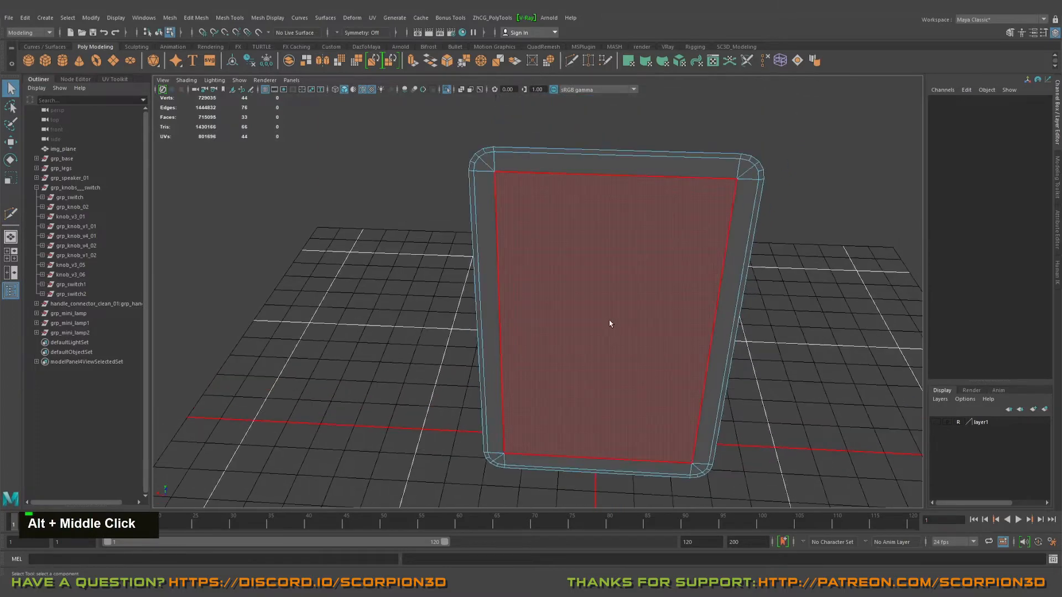
left_click(600, 312)
right_click_drag(601, 312, 599, 324, "alt")
left_click_drag(599, 325, 576, 374, "alt")
middle_click_drag(576, 374, 567, 367, "alt")
key("ctrl+alt+q")
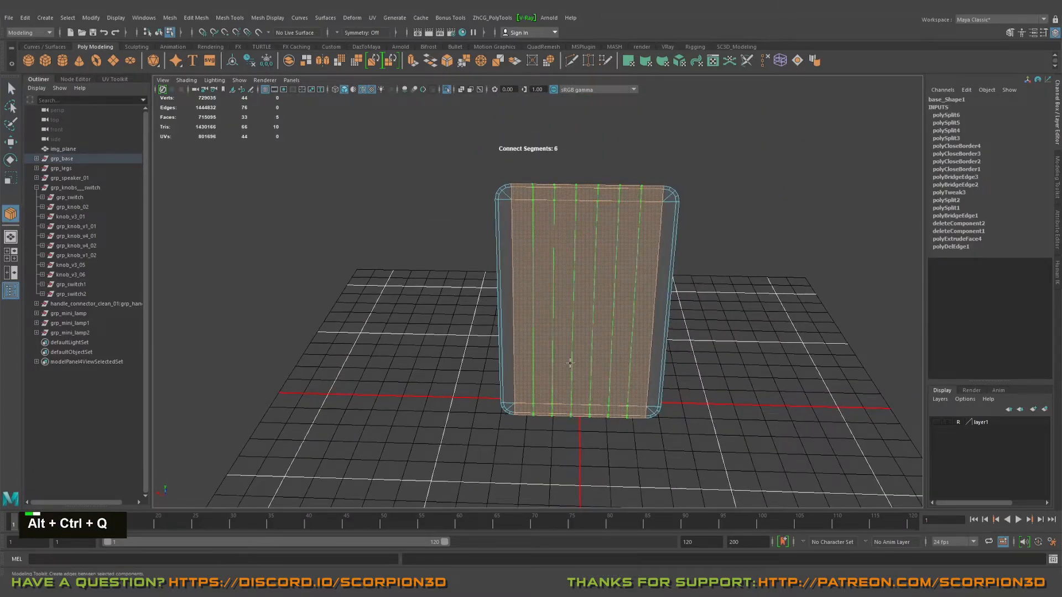
right_click_drag(570, 362, 593, 381, "alt")
middle_click_drag(777, 358, 754, 355)
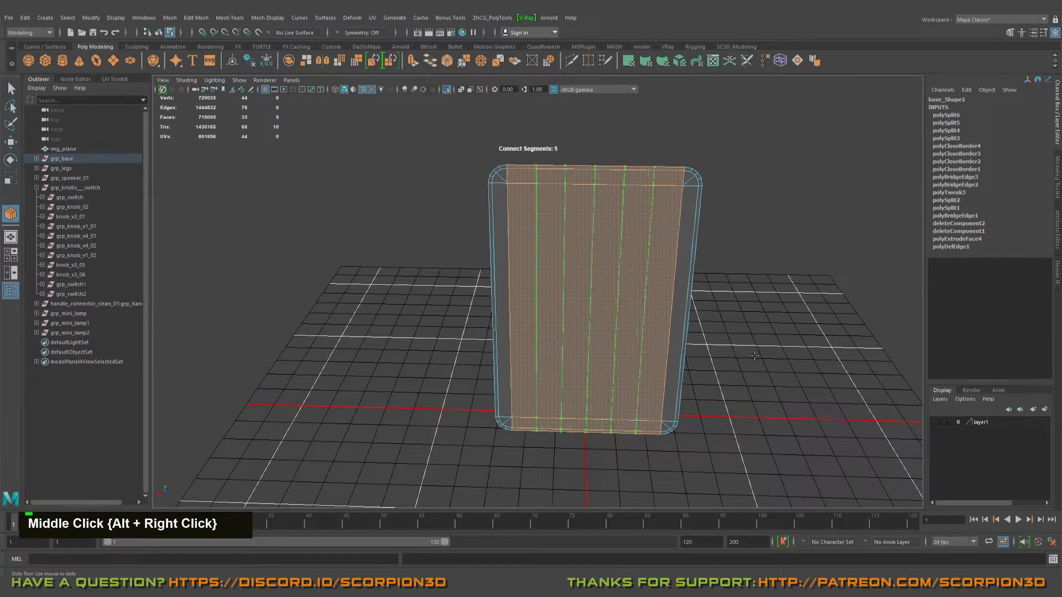
left_click_drag(755, 356, 715, 373, "alt")
key("Return")
Step: Connect the panel's middle row of faces with 10 evenly spaced horizontal edge loops
left_click_drag(637, 402, 768, 317, "alt")
middle_click_drag(767, 316, 859, 363, "alt")
key("ctrl+alt+q")
left_click_drag(859, 364, 776, 360, "alt")
middle_click_drag(719, 347, 713, 346)
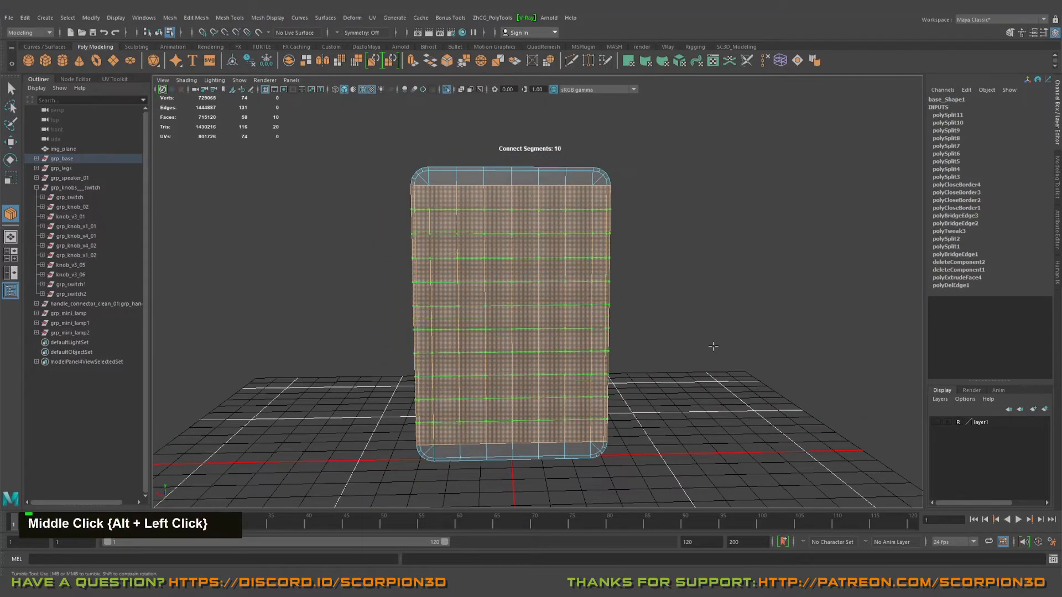
left_click_drag(712, 346, 716, 349, "alt")
key("Return")
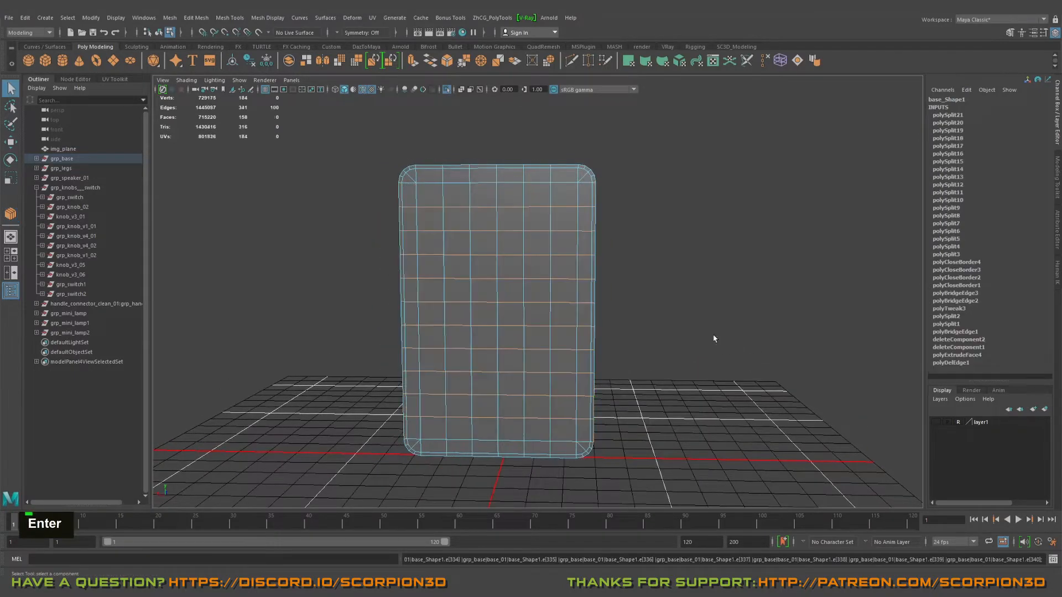
Step: Return to object mode and turn off isolation so the gridded back panel shows with the rest of the device
right_click_drag(495, 262, 553, 224)
key("q")
left_click(704, 277)
left_click_drag(645, 312, 505, 315, "alt")
key("ctrl+1")
middle_click_drag(505, 315, 547, 254, "alt")
left_click_drag(548, 254, 573, 288, "alt")
left_click(513, 322)
middle_click_drag(498, 324, 519, 279, "alt")
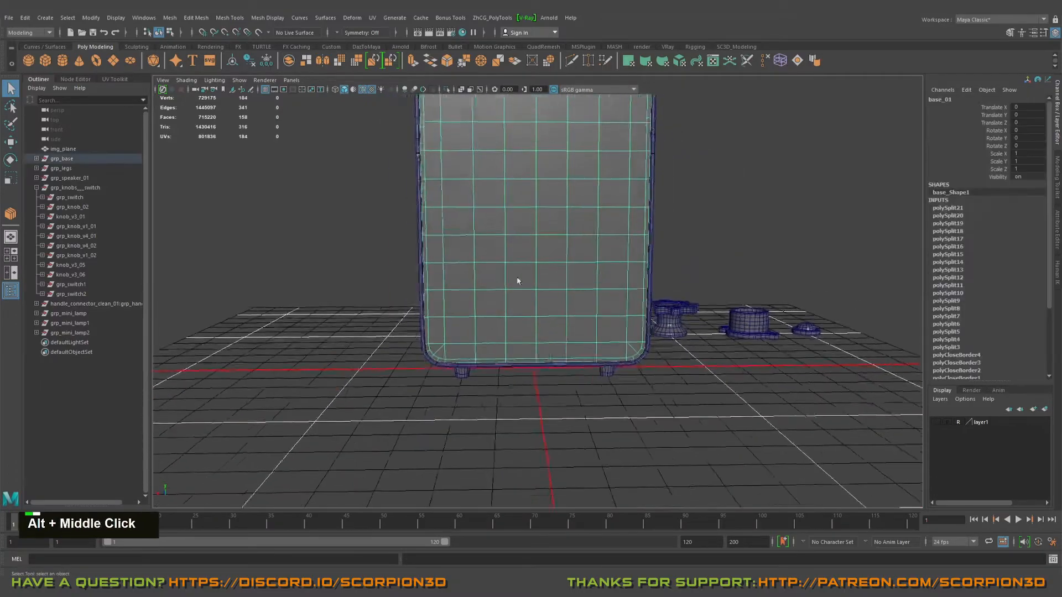
right_click_drag(518, 280, 516, 333, "alt")
Step: Extrude a block of faces, six wide and two high, in the back panel's lower part inward to form a rectangular recess
left_click(455, 279)
key("Tab")
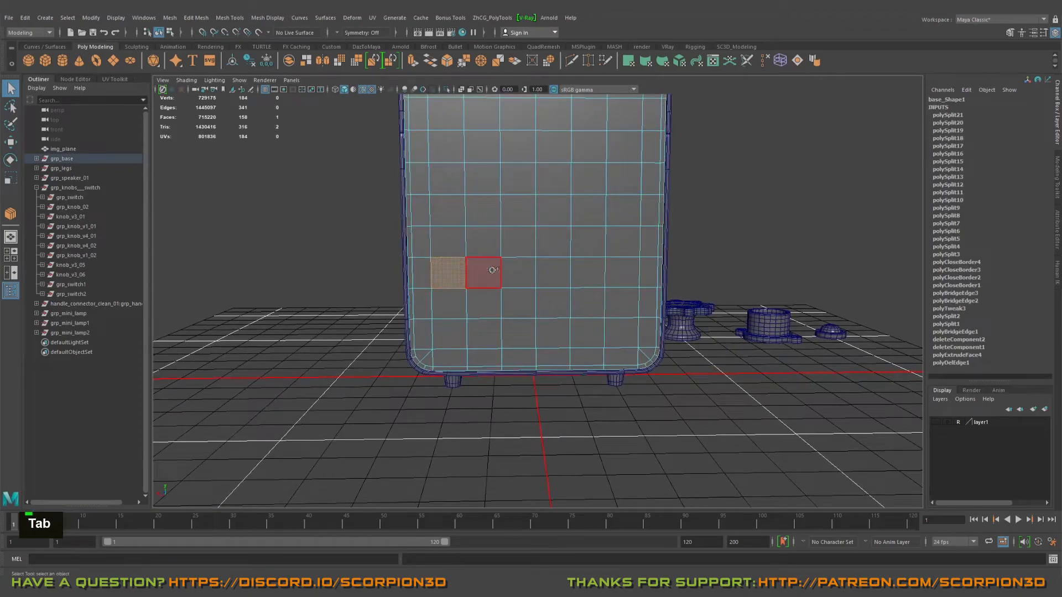
left_click_drag(459, 297, 459, 297)
left_click_drag(569, 287, 591, 301, "alt")
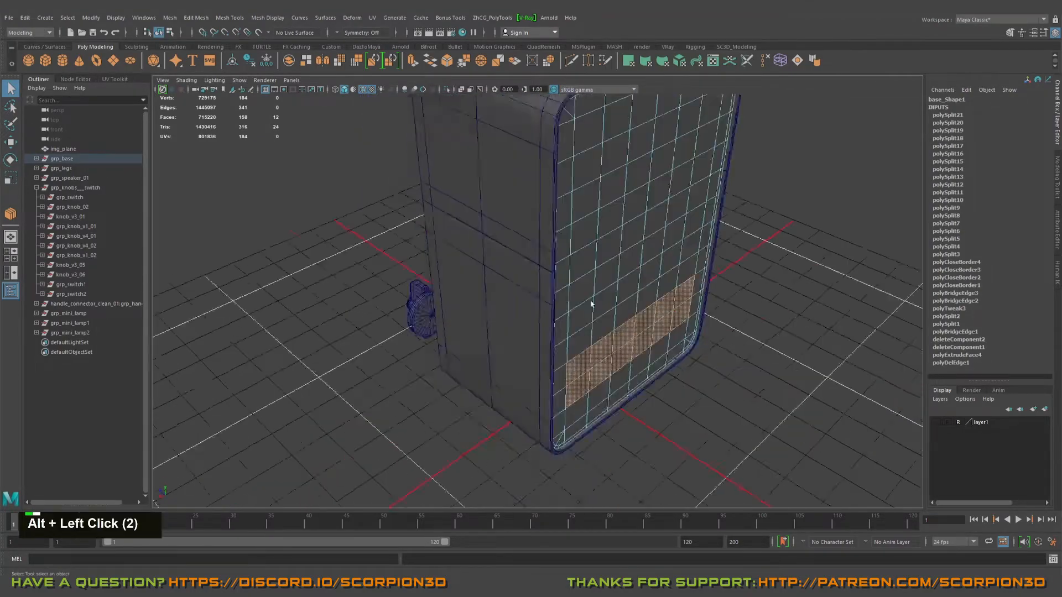
middle_click_drag(590, 301, 621, 275, "alt")
right_click_drag(621, 275, 633, 280, "alt")
key("w")
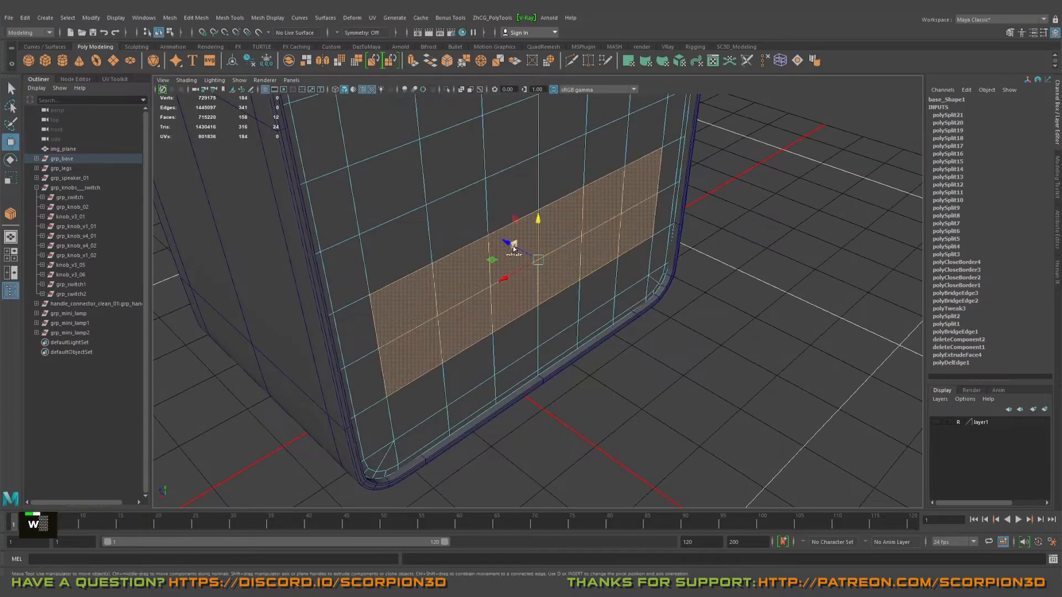
left_click_drag(513, 247, 456, 210, "shift")
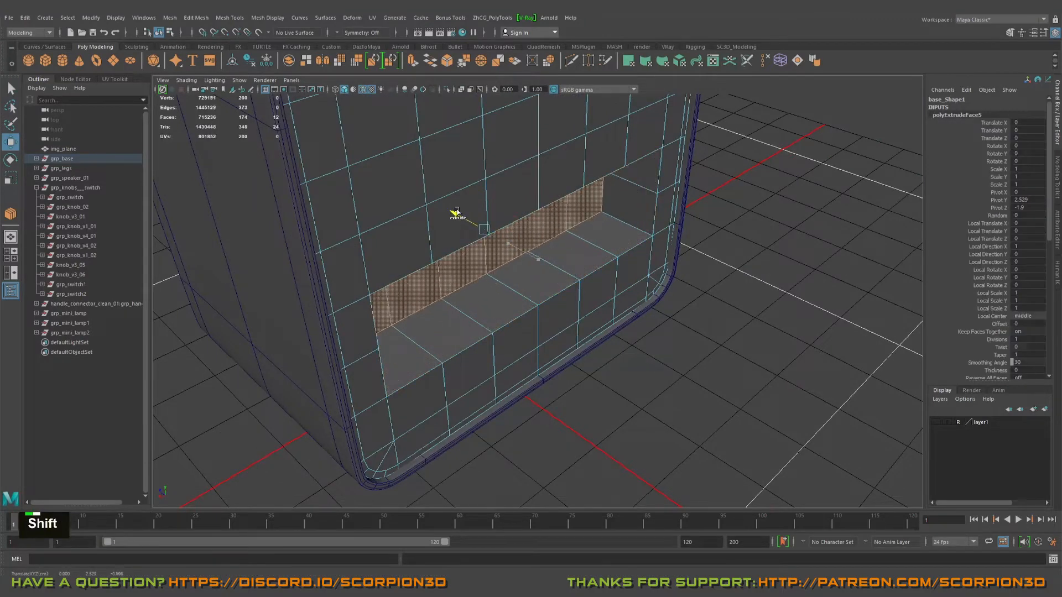
left_click_drag(606, 279, 555, 244, "alt")
middle_click_drag(554, 244, 555, 350, "alt")
Step: Preview the back panel with smooth mesh display, examine the recess shape, and return to unsmoothed display
key("q")
right_click_drag(557, 282, 597, 266)
left_click_drag(598, 261, 593, 287, "alt")
scroll(592, 287, "down", 3)
key("3")
left_click(679, 282)
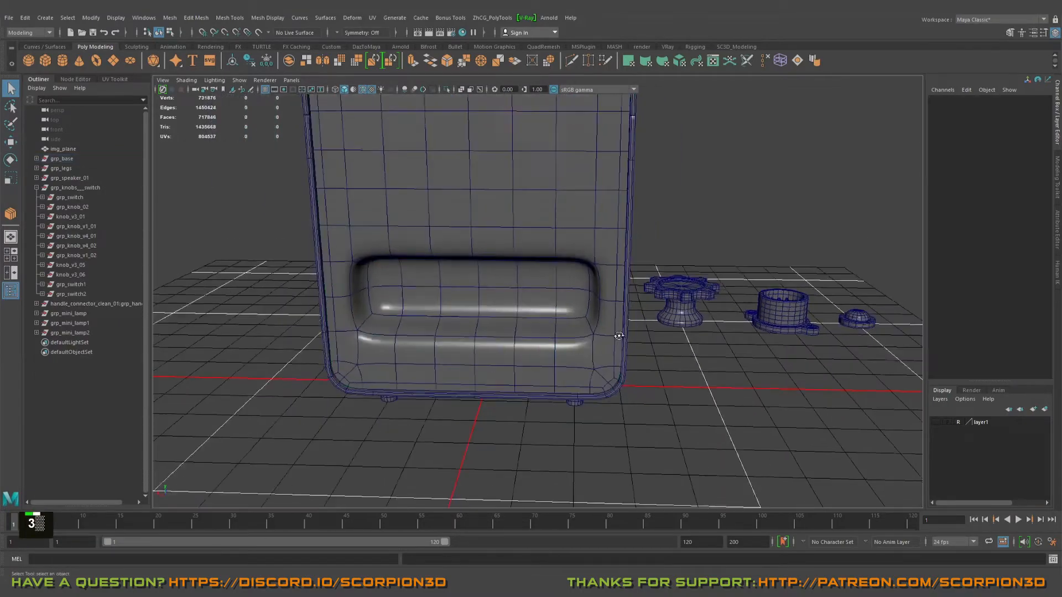
left_click_drag(621, 334, 632, 282, "alt")
middle_click_drag(632, 282, 639, 339, "alt")
left_click_drag(638, 339, 478, 342, "alt")
middle_click_drag(519, 326, 527, 312, "alt")
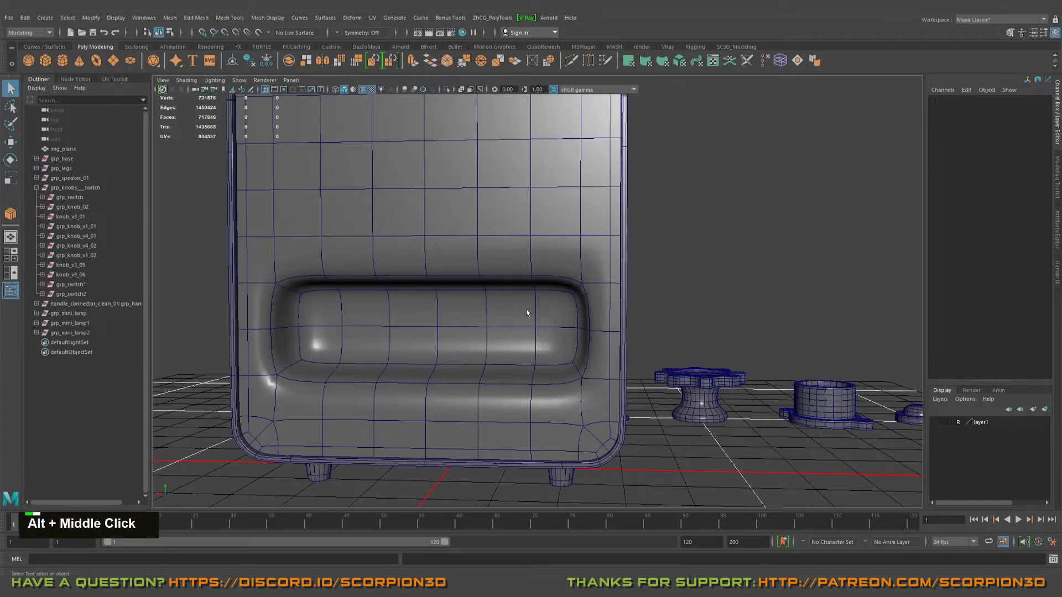
left_click_drag(553, 319, 613, 322, "alt")
key("1")
left_click(450, 289)
key("1")
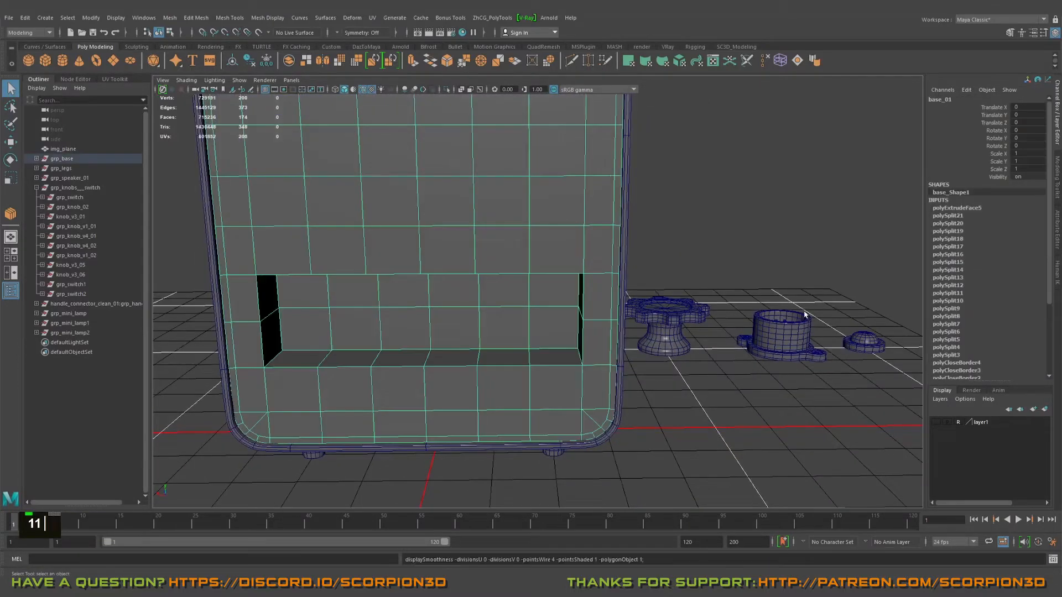
Step: Duplicate the grp_knob_02 group and place the copy at one end of the rear recess, rotated -90 degrees about X
left_click(768, 314)
left_click(72, 207)
left_click_drag(261, 256, 571, 332, "alt")
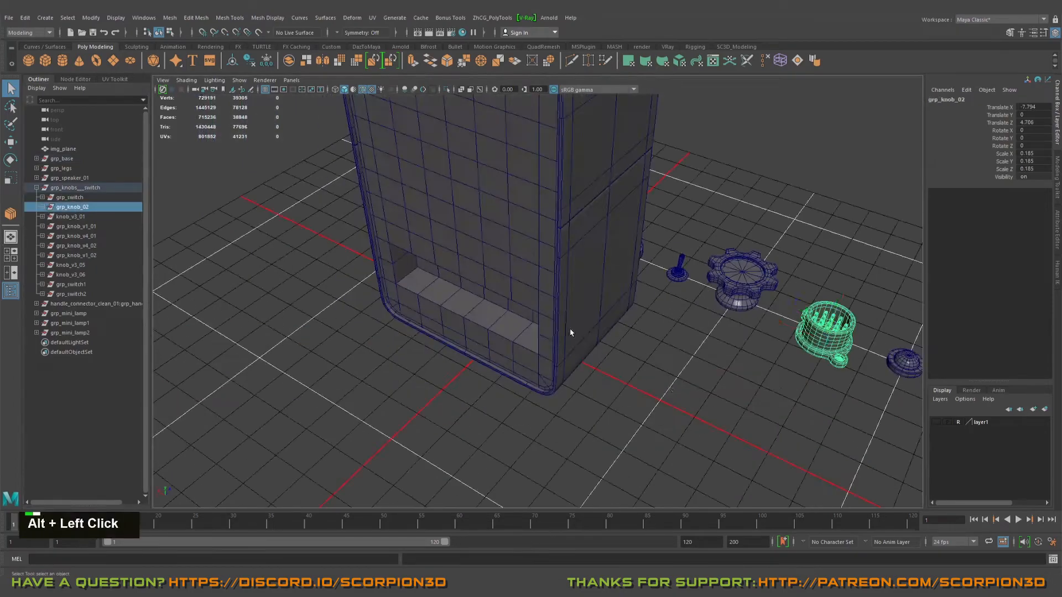
middle_click_drag(345, 387, 372, 372, "alt")
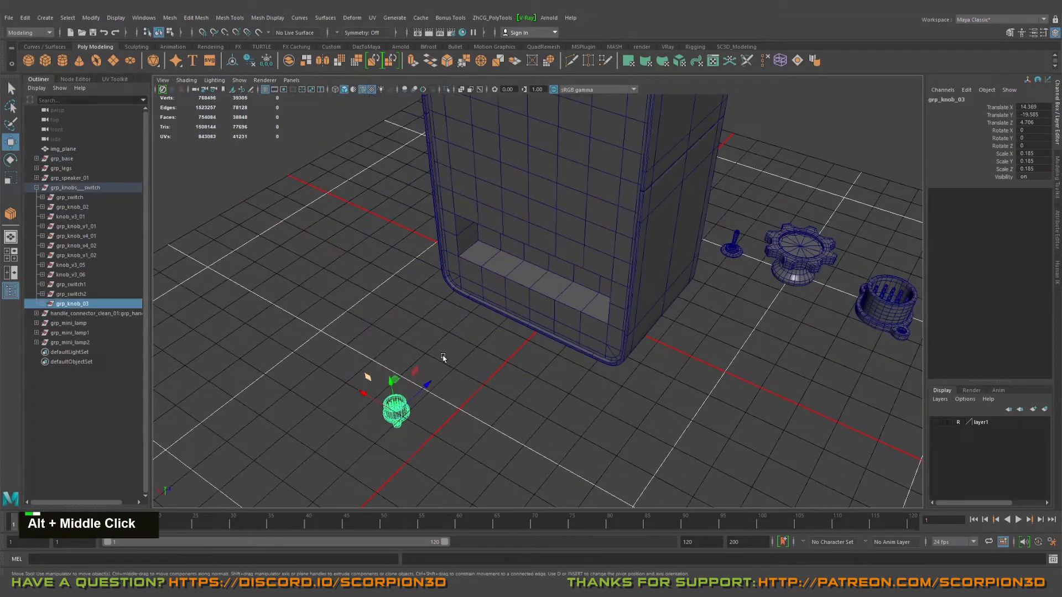
left_click_drag(372, 372, 521, 313, "alt")
key("w")
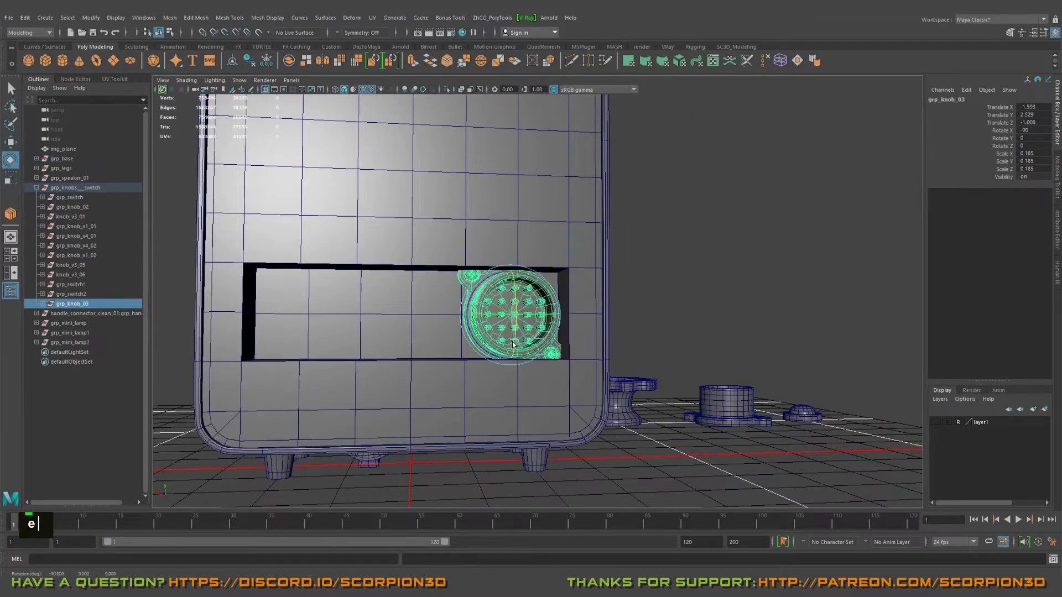
Step: Scale the copied knob uniformly to 0.128 so it fits inside the recess, and check how it sits against the recess floor
left_click_drag(510, 351, 517, 300, "alt")
key("w")
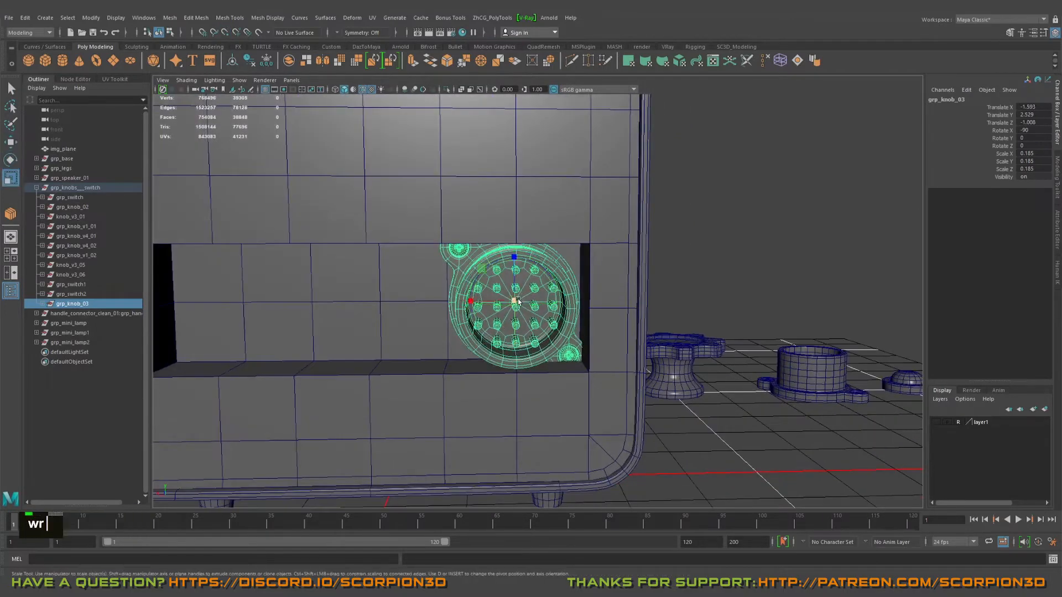
middle_click_drag(480, 294, 475, 293)
left_click_drag(475, 293, 498, 301, "alt")
right_click_drag(497, 301, 520, 304, "alt")
middle_click_drag(520, 304, 542, 310, "alt")
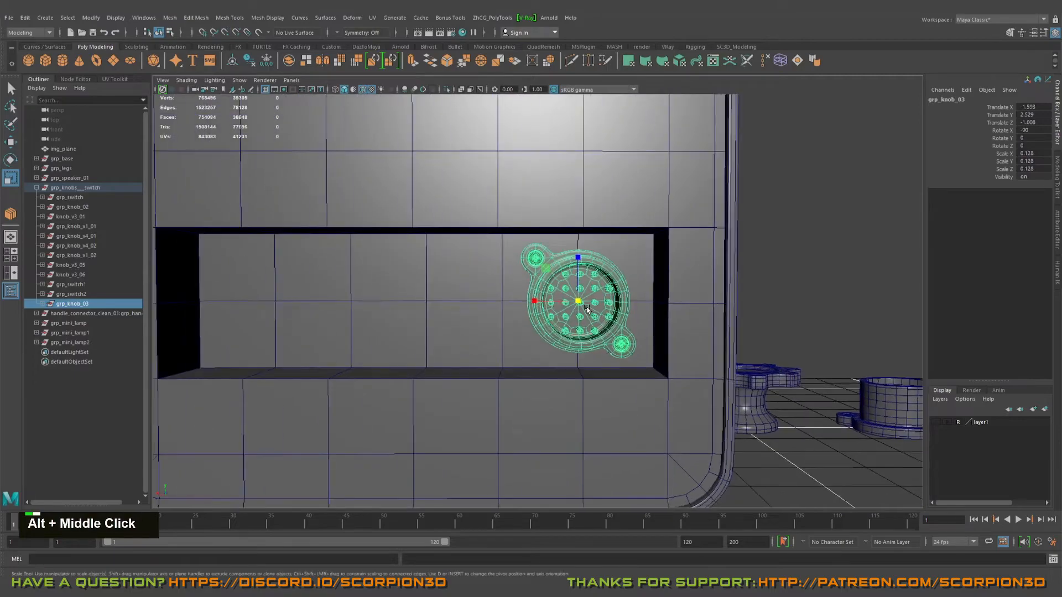
left_click_drag(542, 309, 570, 305, "alt")
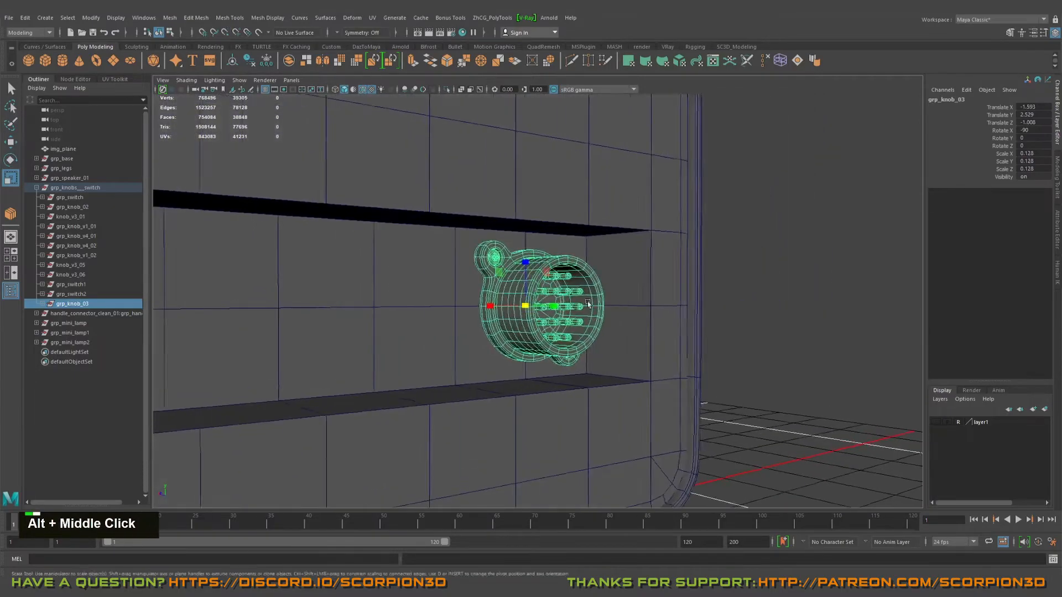
middle_click_drag(570, 304, 572, 305, "alt")
key("w")
right_click_drag(573, 304, 433, 308, "alt")
left_click_drag(434, 308, 477, 308, "alt")
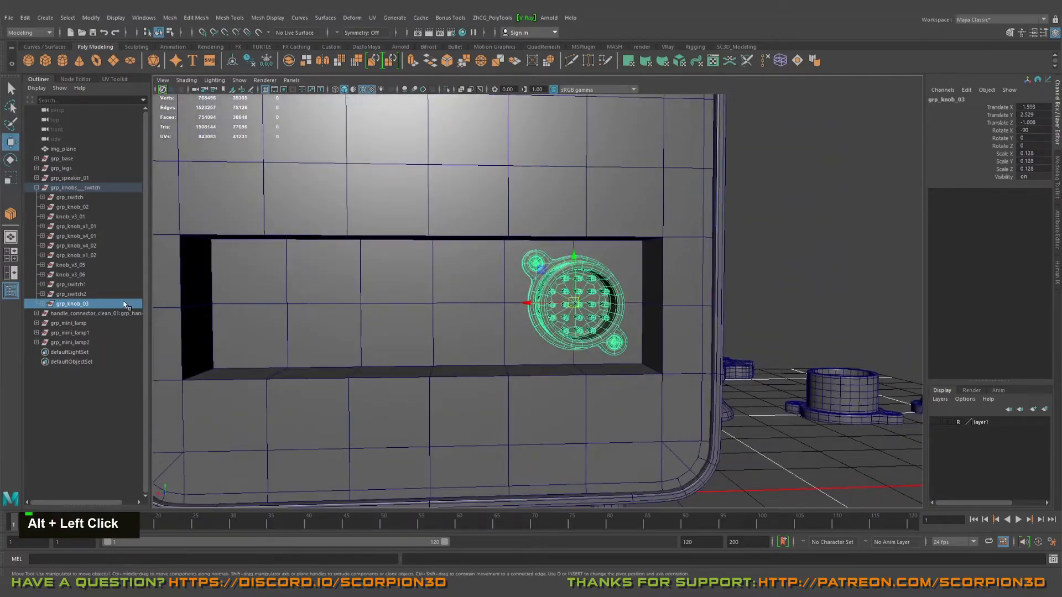
Step: Duplicate the scaled knob and place the copy at the middle of the recess, at Translate X 0
middle_click_drag(424, 313, 451, 306, "alt")
scroll(451, 305, "down", 2)
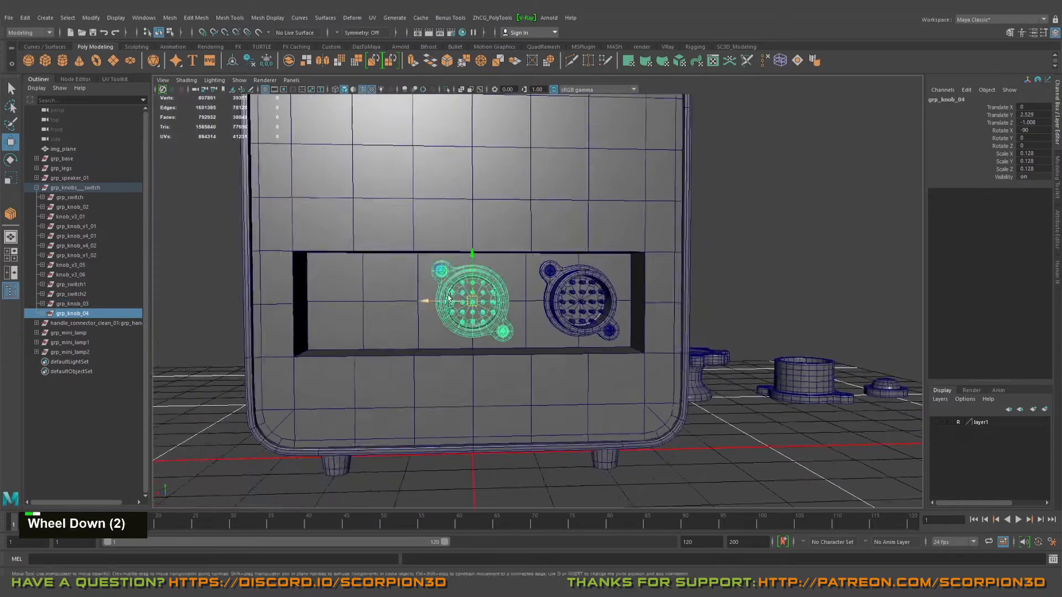
right_click_drag(450, 305, 483, 315, "alt")
middle_click_drag(483, 316, 530, 313, "alt")
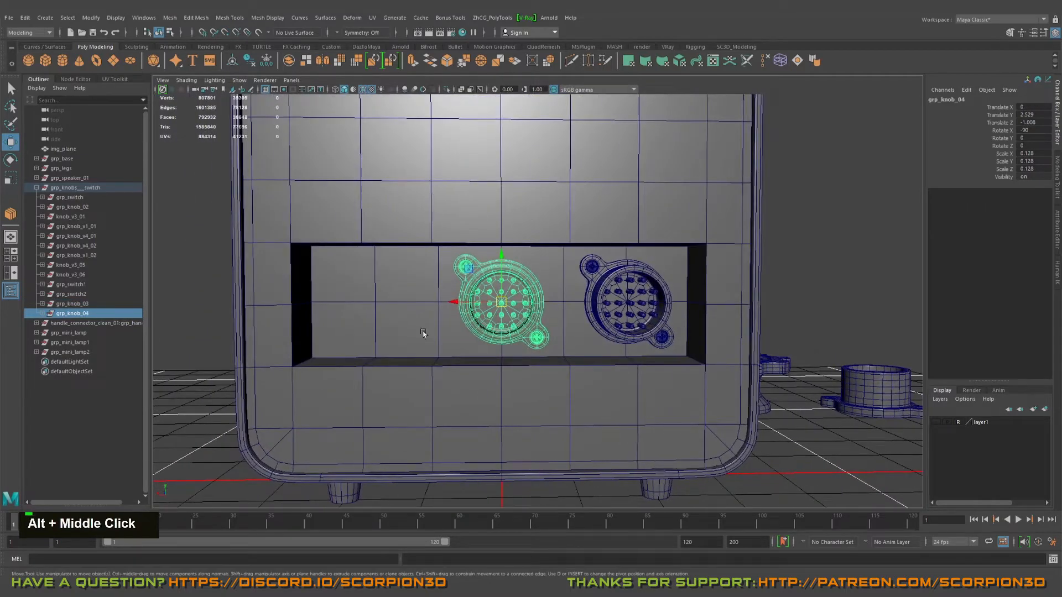
Step: Deselect the knob copy and examine the recess and its two round connectors from several angles
right_click_drag(465, 317, 430, 307, "alt")
middle_click_drag(412, 330, 484, 328, "alt")
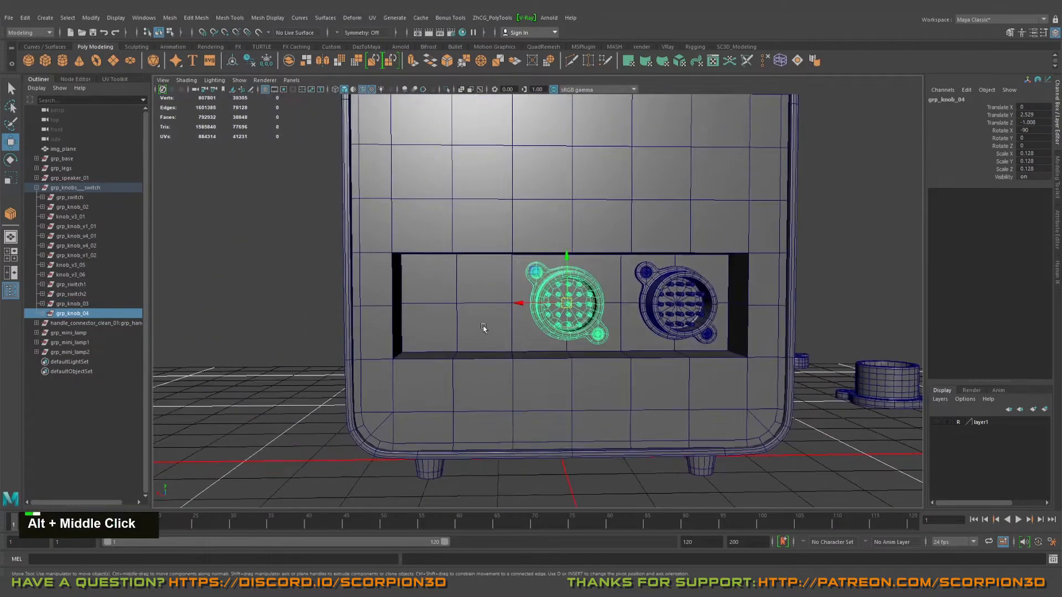
left_click_drag(535, 334, 512, 337, "alt")
right_click_drag(511, 337, 575, 354, "alt")
left_click_drag(576, 353, 451, 336, "alt")
middle_click_drag(451, 337, 422, 334, "alt")
right_click_drag(422, 334, 633, 339, "alt")
mouse_move(633, 339)
left_mouse_down("alt")
mouse_move(621, 339)
mouse_move(634, 344)
left_mouse_up("alt")
right_click_drag(634, 344, 481, 333, "alt")
left_click_drag(481, 333, 530, 339, "alt")
right_click_drag(531, 339, 550, 342, "alt")
key("q")
right_click(553, 346)
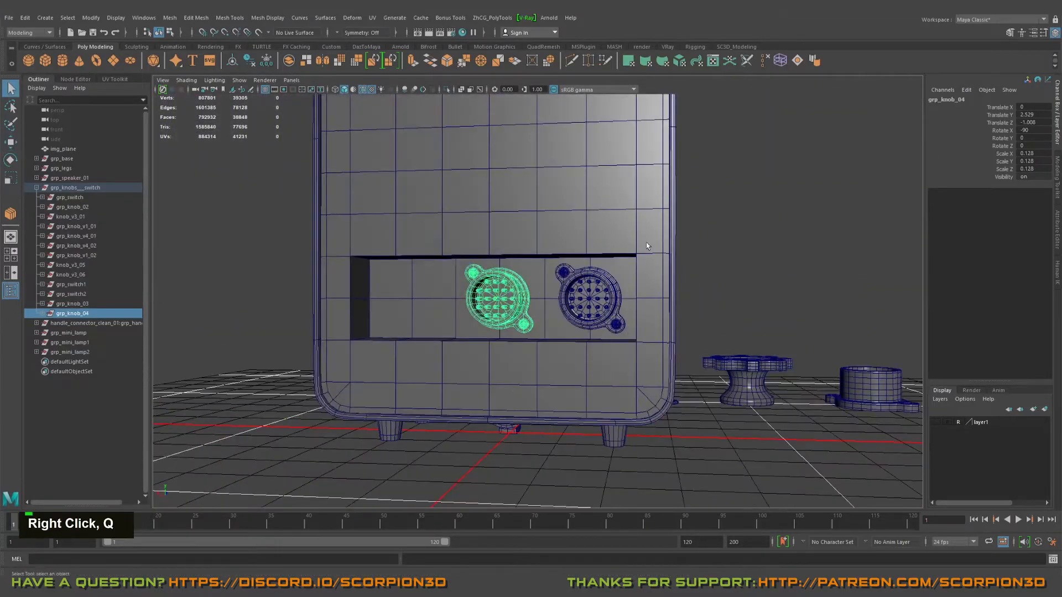
left_click(644, 282)
left_click_drag(644, 282, 684, 299, "alt")
right_click_drag(684, 299, 559, 294, "alt")
left_click_drag(558, 294, 503, 302, "alt")
right_click_drag(502, 302, 575, 309, "alt")
left_click_drag(576, 310, 548, 288, "alt")
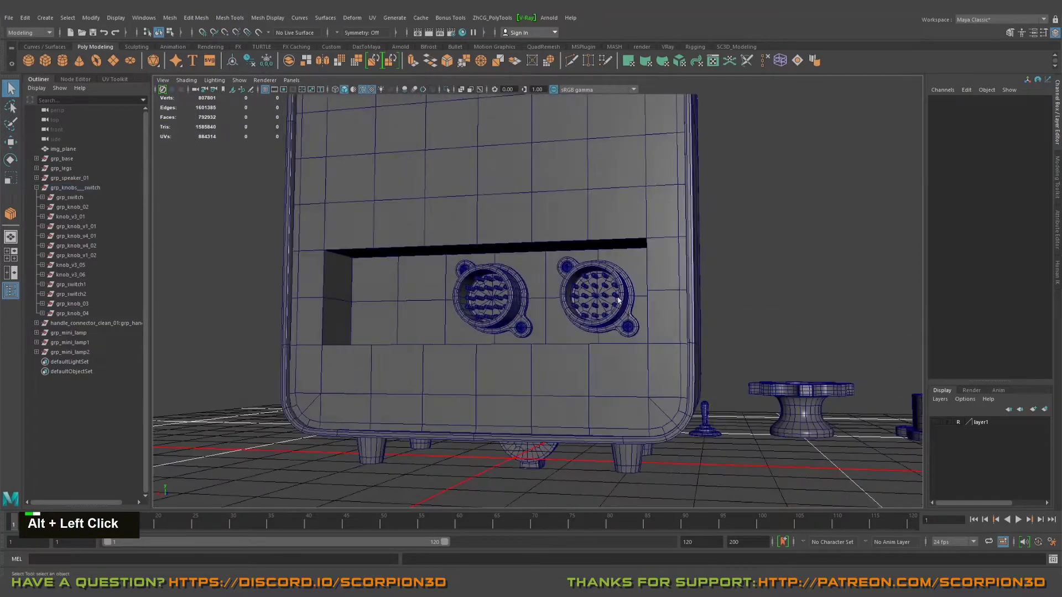
middle_click_drag(547, 287, 558, 326, "alt")
right_click_drag(558, 327, 575, 323, "alt")
left_click_drag(575, 323, 436, 337, "alt")
right_click_drag(436, 337, 541, 304, "alt")
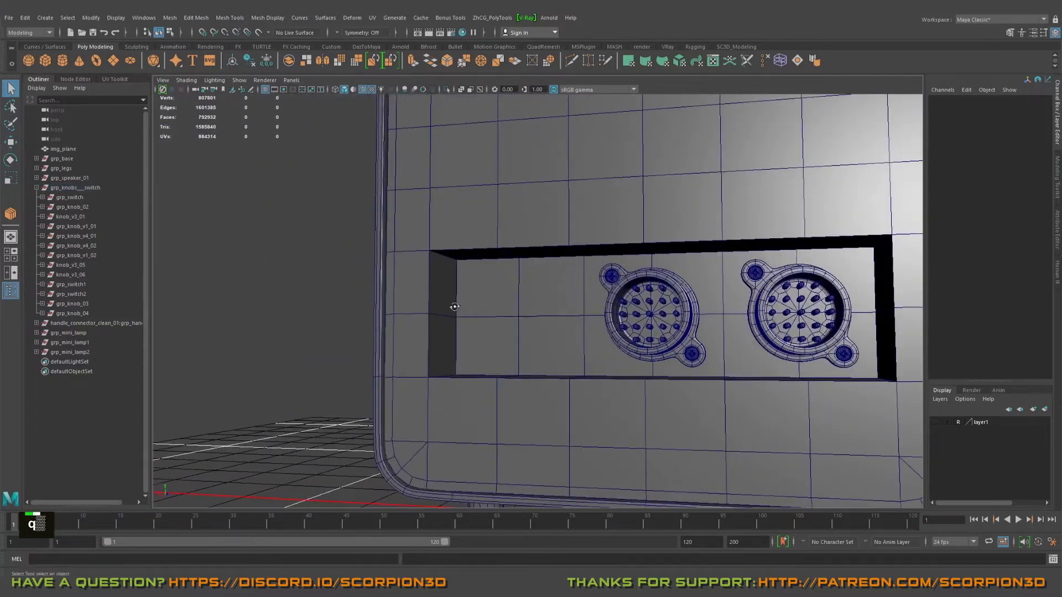
middle_click_drag(540, 304, 478, 280, "alt")
left_click_drag(477, 279, 452, 270, "alt")
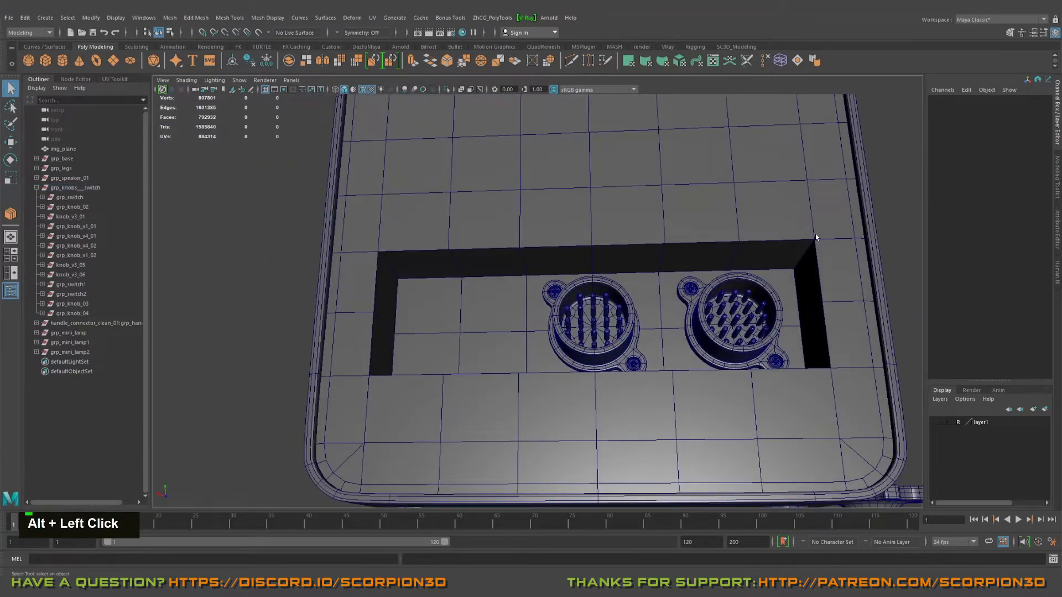
Step: Switch the back panel to edge selection and select the row of edges along the recess's upper inner border
left_click_drag(826, 357, 774, 404, "alt")
middle_click_drag(774, 404, 694, 339, "alt")
right_click_drag(464, 270, 465, 242)
left_click_drag(486, 277, 474, 270, "alt")
double_click(436, 262)
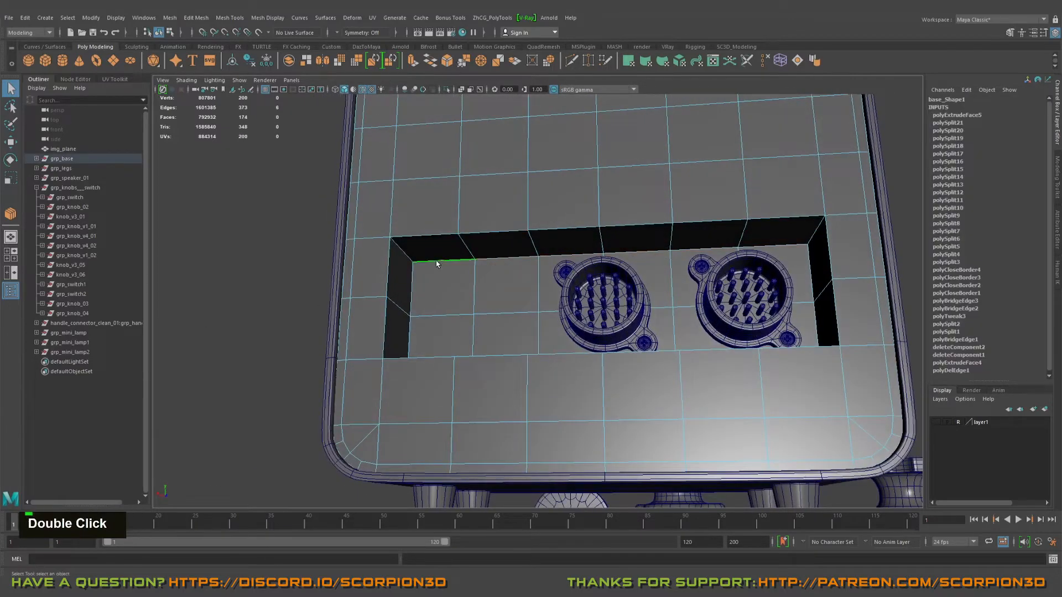
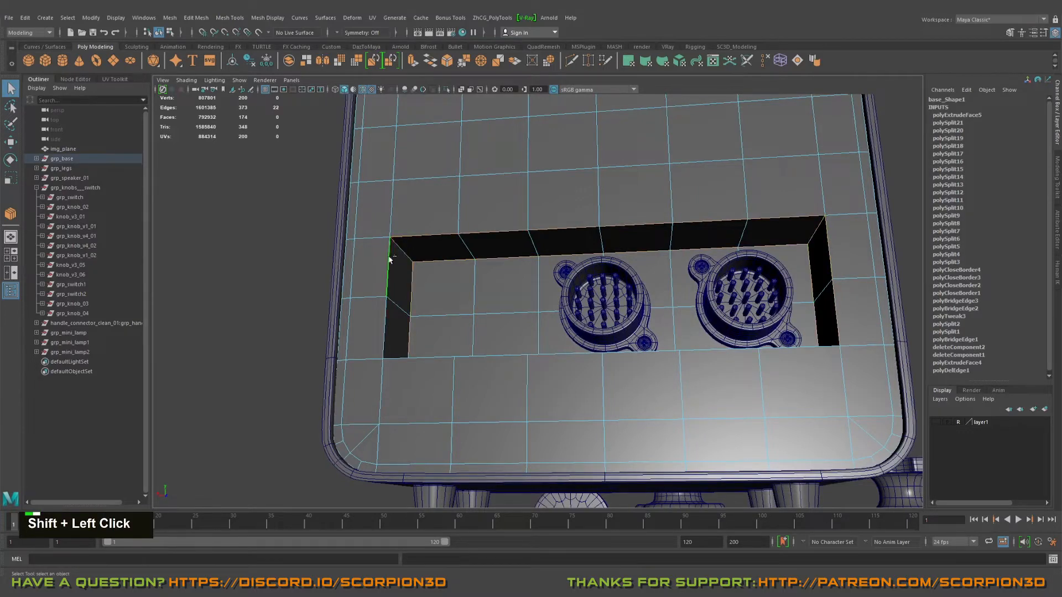
Step: Complete the edge selection around the recess's inner and outer borders, then bevel those edges with Chamfer off
left_click_drag(433, 362, 654, 388, "alt")
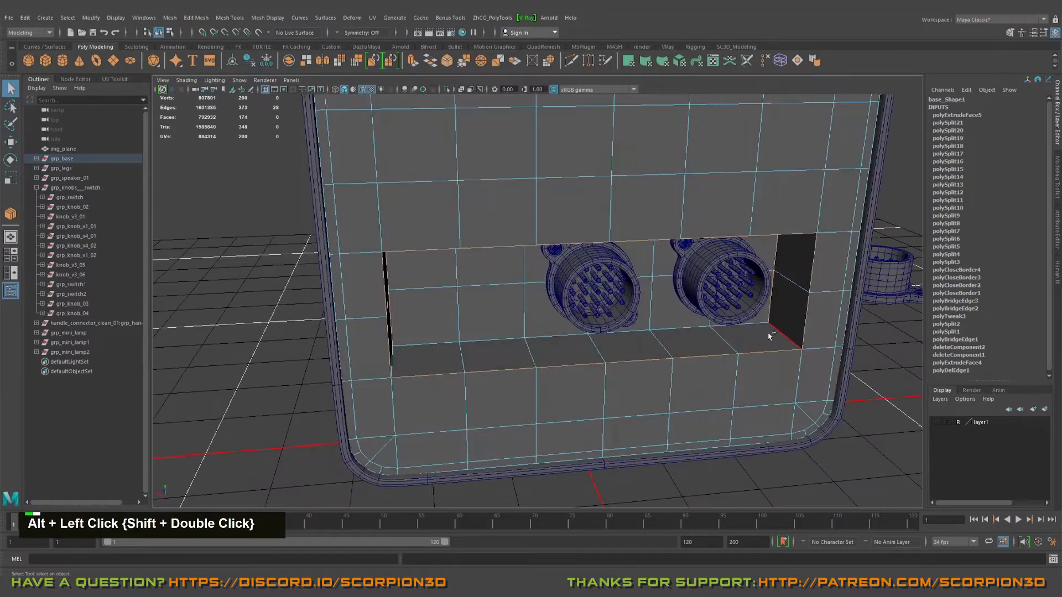
left_click_drag(690, 336, 644, 311, "alt")
left_click(462, 322, "shift")
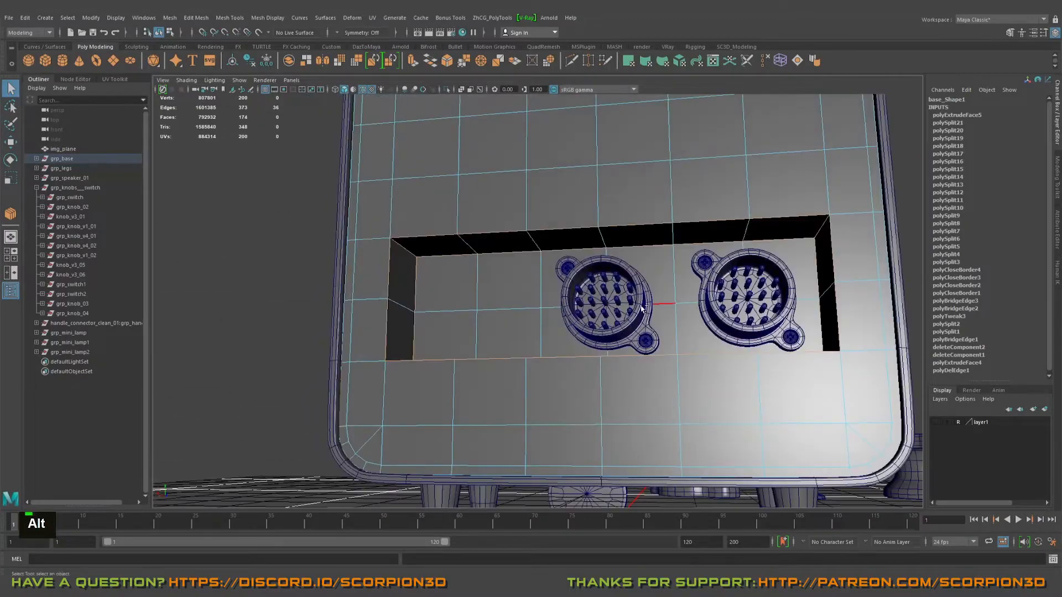
key("ctrl+b")
left_click_drag(604, 280, 616, 293, "alt")
left_click(793, 186)
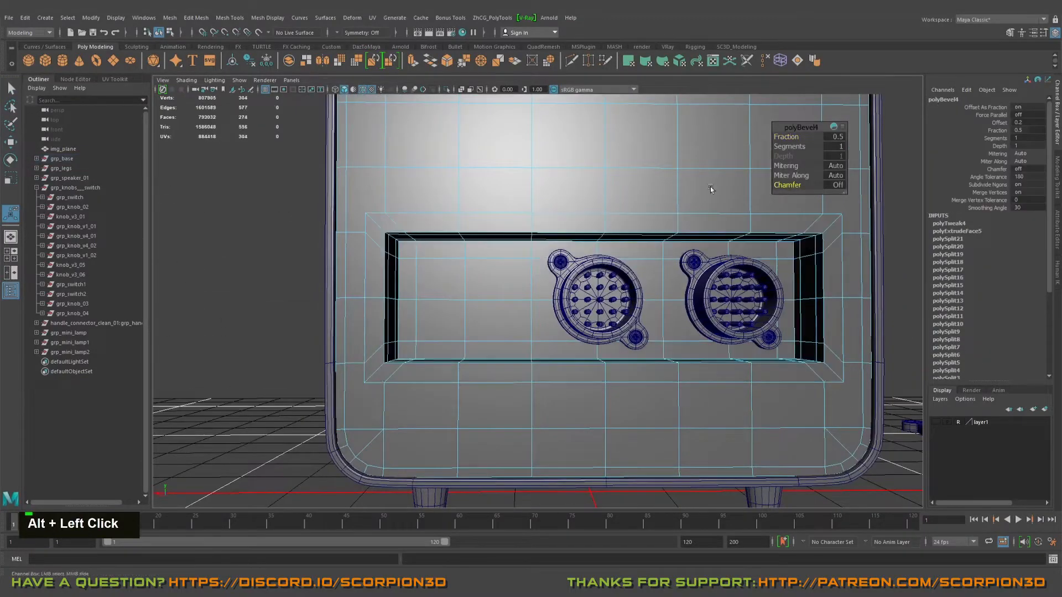
Step: Set the recess bevel's fraction to 0.2
left_click_drag(568, 215, 666, 205, "alt")
middle_click_drag(667, 204, 668, 216, "alt")
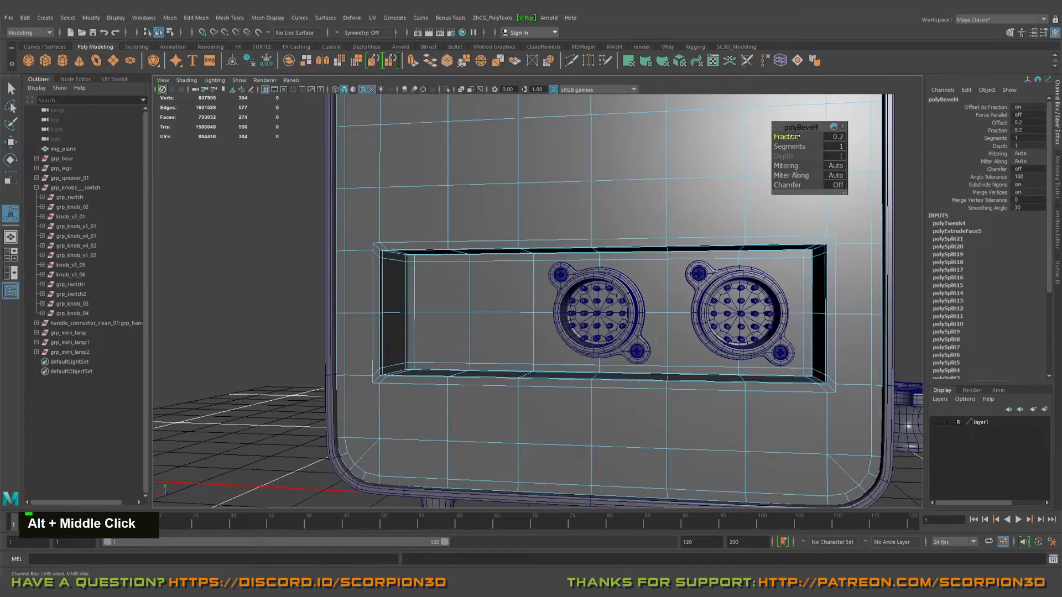
mouse_move(672, 235)
left_mouse_down("alt")
mouse_move(636, 243)
mouse_move(666, 249)
left_mouse_up("alt")
middle_click_drag(667, 249, 690, 266, "alt")
right_click_drag(689, 266, 711, 267, "alt")
left_click_drag(711, 267, 651, 276, "alt")
middle_click_drag(650, 276, 661, 263, "alt")
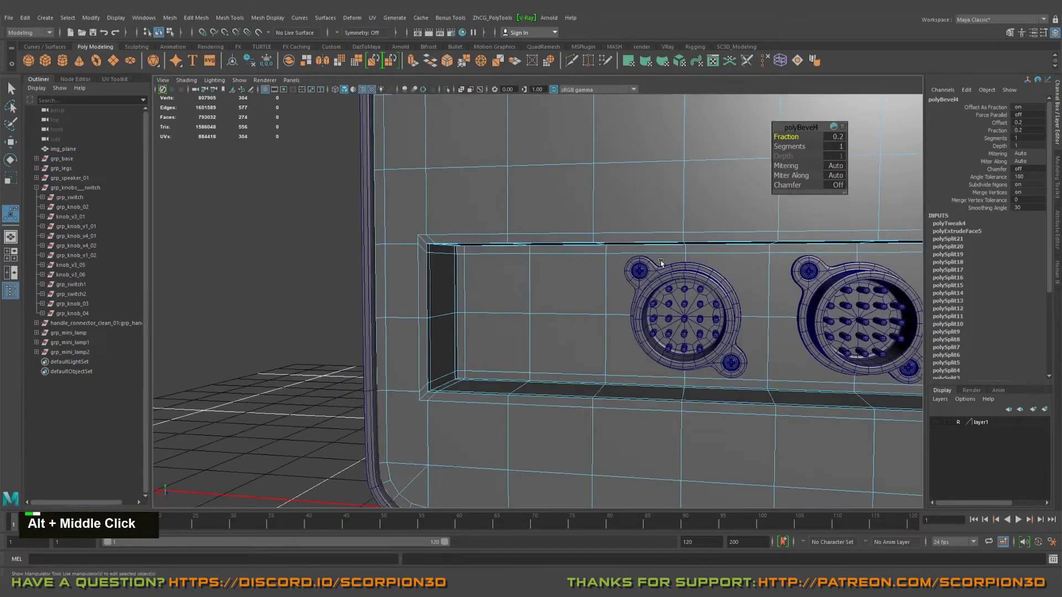
Step: Cut a diagonal edge from each upper outer corner of the recess bevel to the nearest outward vertex on the panel
left_click_drag(661, 262, 641, 268, "alt")
middle_click_drag(641, 268, 621, 268, "alt")
left_click_drag(622, 267, 476, 244, "alt")
key("ctrl+shift+x")
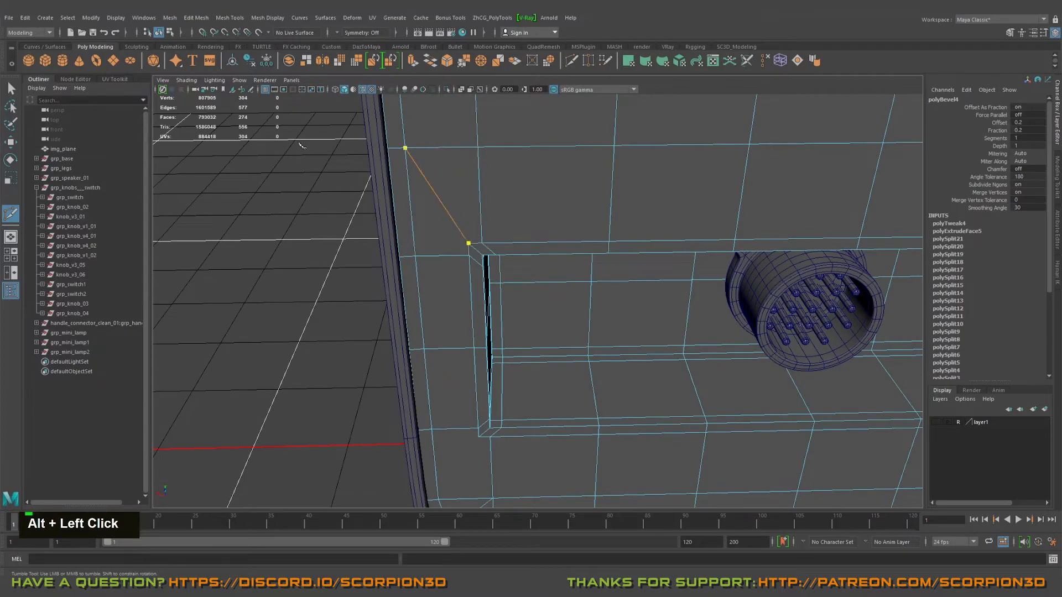
key("Return")
middle_click_drag(568, 244, 440, 289, "alt")
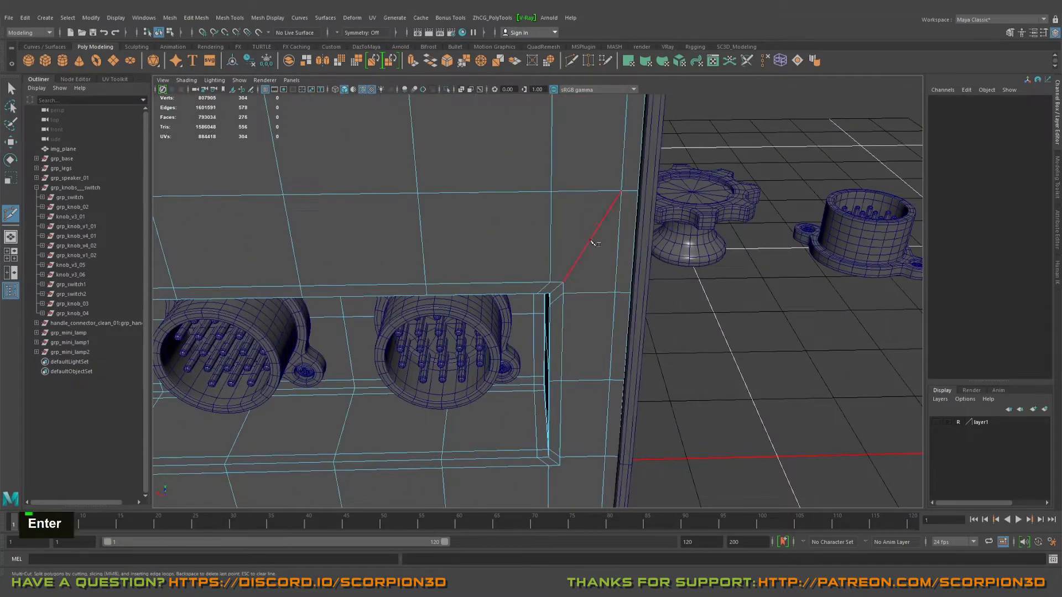
Step: Cut matching diagonal edges from the two lower outer corners of the recess bevel to the nearest outward panel vertices
middle_click_drag(504, 297, 517, 292, "alt")
left_click_drag(517, 292, 532, 285, "alt")
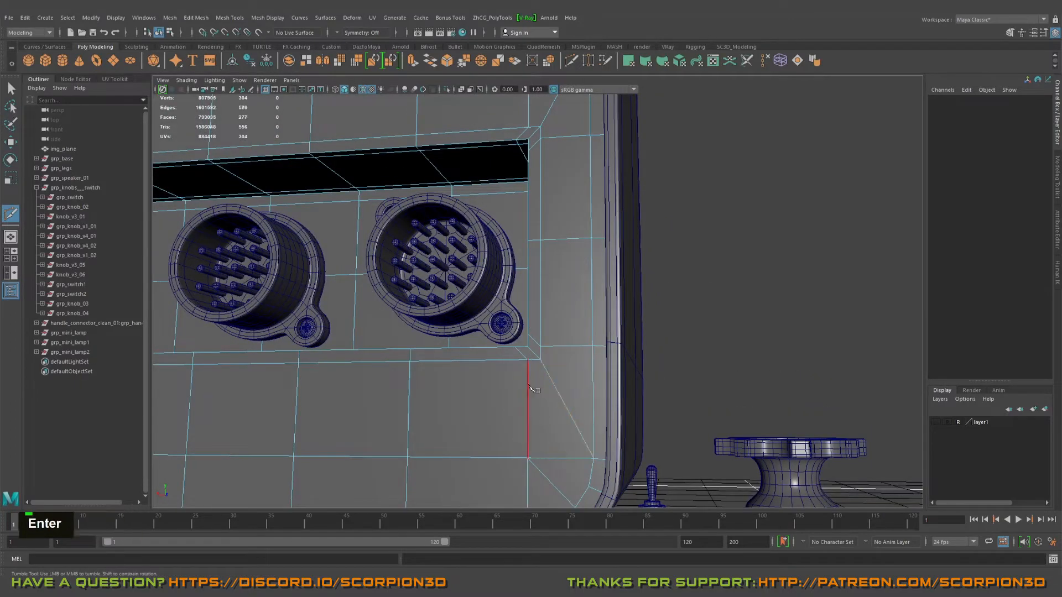
middle_click_drag(529, 387, 553, 309, "alt")
mouse_move(553, 310)
left_mouse_down("alt")
mouse_move(585, 289)
mouse_move(550, 316)
left_mouse_up("alt")
right_click_drag(549, 316, 526, 320, "alt")
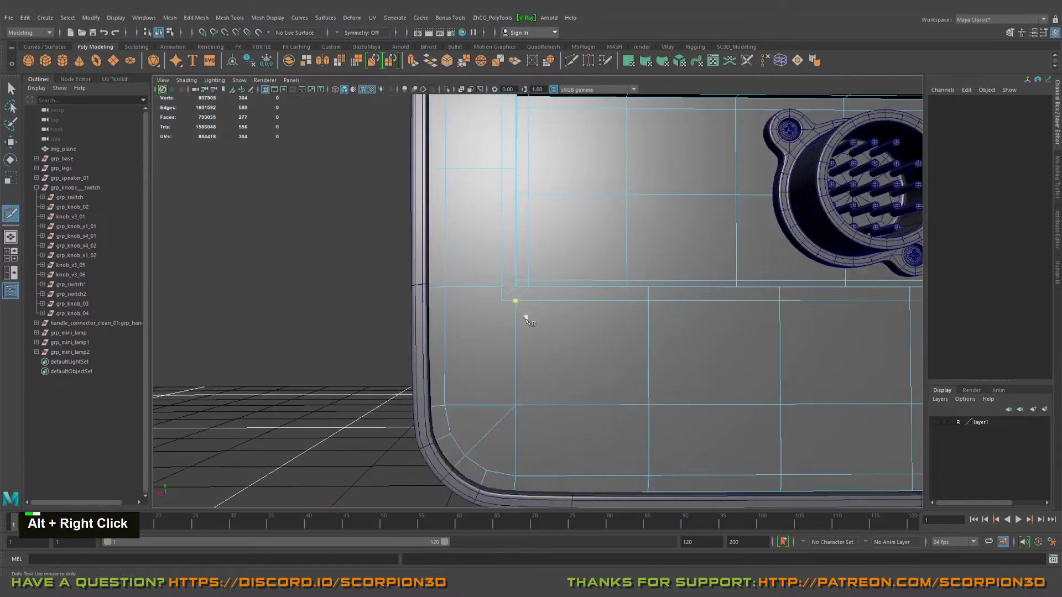
left_click_drag(527, 319, 499, 297, "alt")
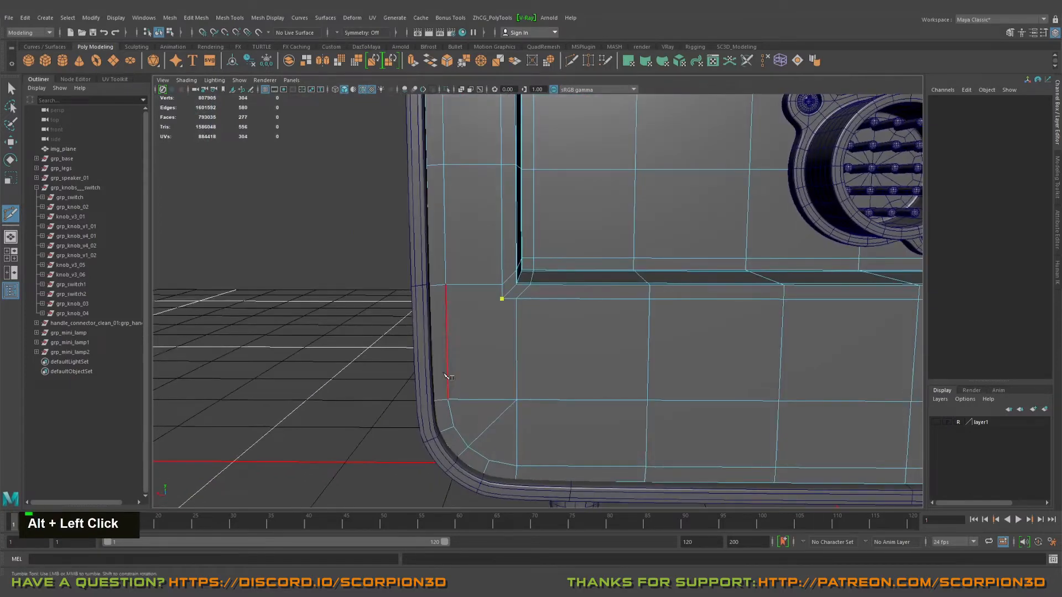
key("Return")
scroll(534, 311, "down", 4)
key("q")
Step: Show the back panel in smooth preview, deselect it and hide the wireframe overlay on shaded surfaces
right_click_drag(506, 224, 585, 197)
left_click_drag(585, 197, 597, 256, "alt")
scroll(621, 244, "down", 3, "alt")
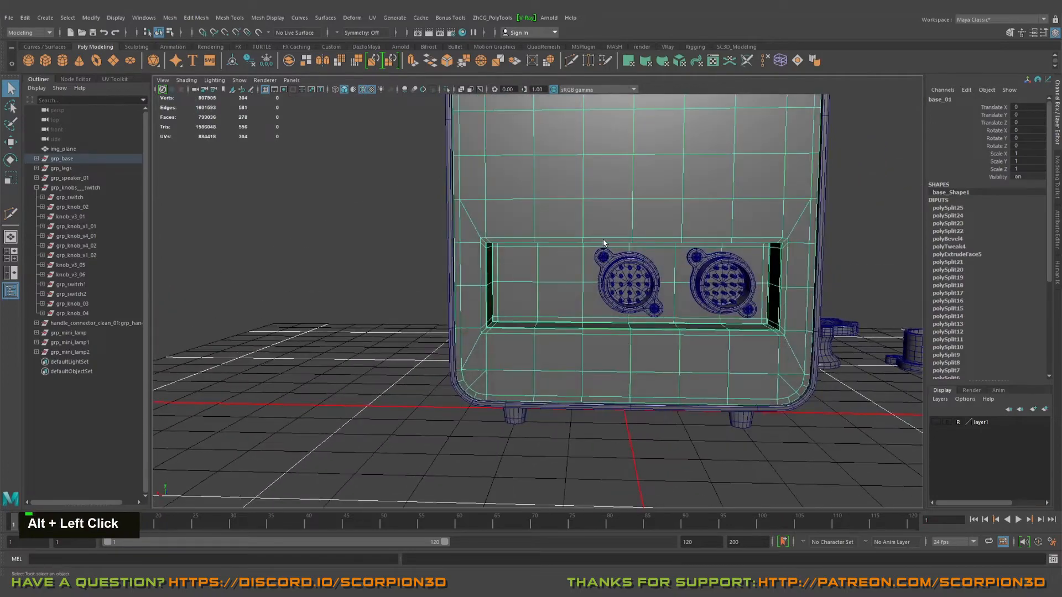
middle_click_drag(661, 241, 581, 282, "alt")
scroll(581, 282, "up", 2, "alt")
mouse_move(678, 295)
left_mouse_down("alt")
mouse_move(671, 270)
mouse_move(685, 277)
left_mouse_up("alt")
middle_click_drag(697, 245, 656, 265, "alt")
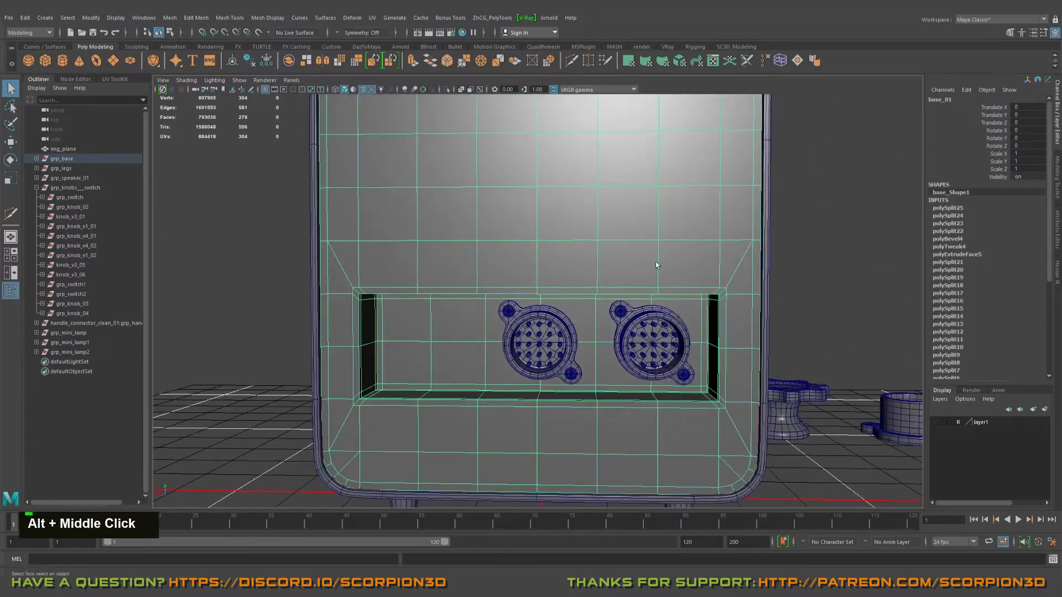
left_click_drag(656, 317, 686, 306, "alt")
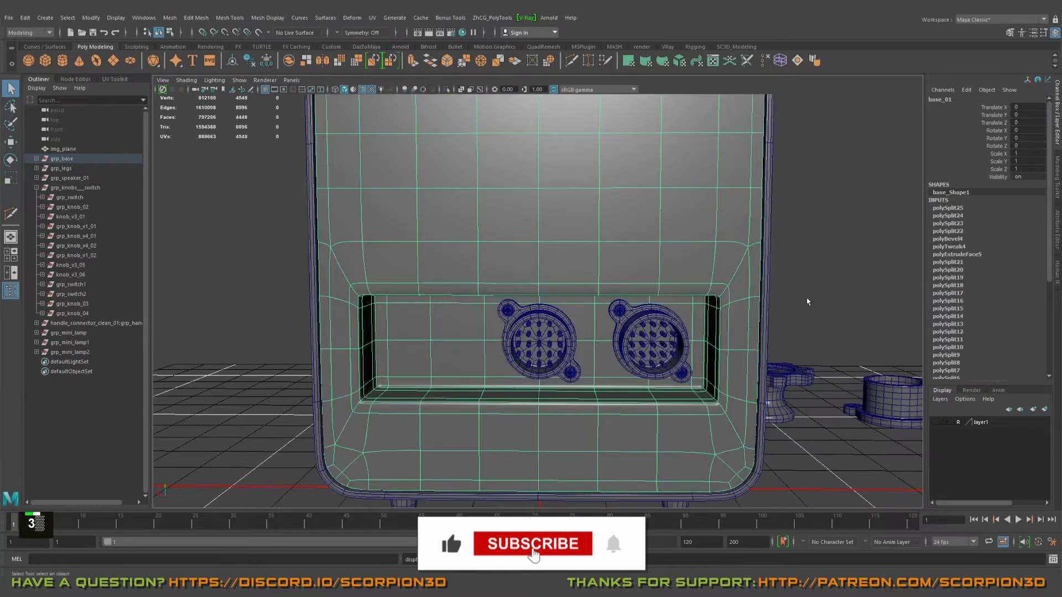
left_click_drag(807, 301, 765, 267, "alt")
left_click(822, 263)
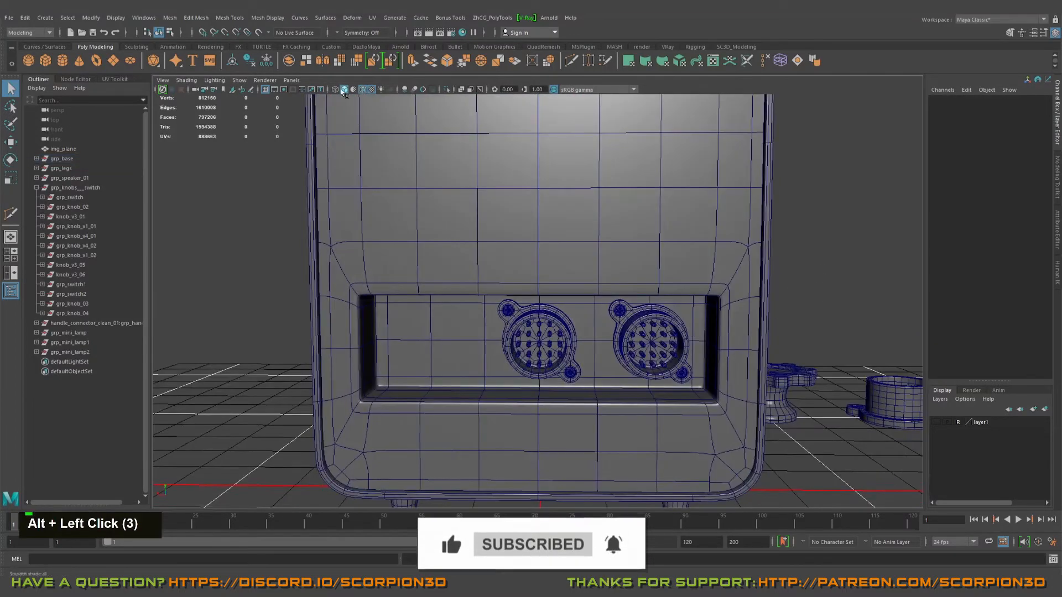
left_click(362, 90)
Step: Examine the smoothed recess corners and the edge flow around the connectors at close range
right_click_drag(713, 292, 676, 296, "alt")
mouse_move(675, 297)
left_mouse_down("alt")
mouse_move(685, 280)
mouse_move(656, 339)
mouse_move(614, 288)
left_mouse_up("alt")
middle_click_drag(614, 288, 640, 307, "alt")
left_click_drag(640, 307, 671, 425, "alt")
left_click(648, 302)
right_click_drag(514, 314, 630, 313, "alt")
left_click_drag(631, 313, 667, 312, "alt")
right_click_drag(666, 311, 611, 219, "alt")
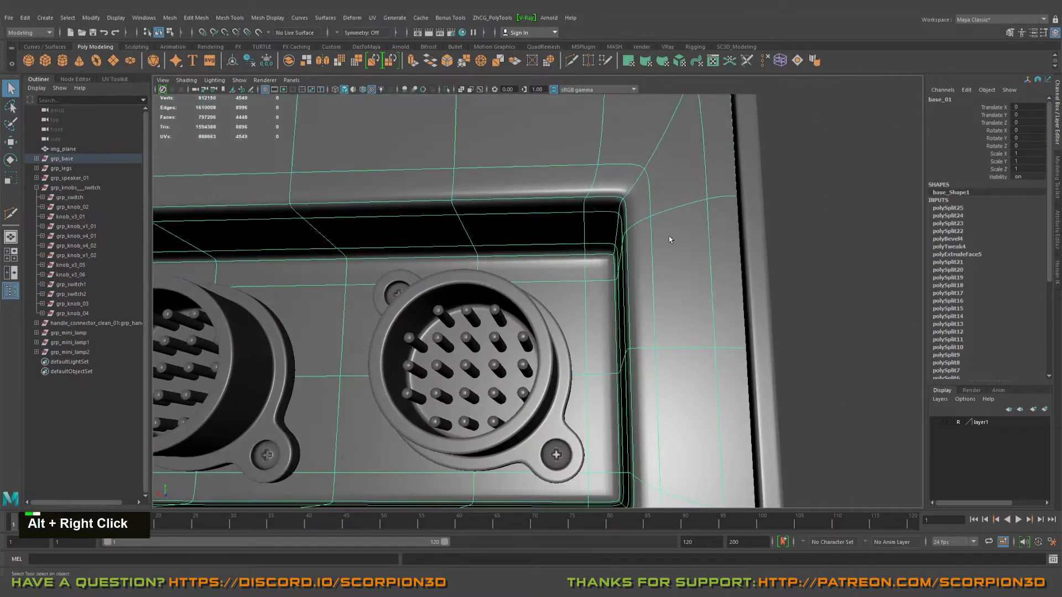
right_click_drag(668, 240, 619, 235, "alt")
left_click_drag(619, 235, 621, 267, "alt")
Step: Return the back panel to its unsmoothed display and examine the beveled recess corners on both ends
key("1")
left_click_drag(604, 303, 624, 290, "alt")
right_click_drag(624, 289, 666, 293, "alt")
mouse_move(667, 293)
left_mouse_down("alt")
mouse_move(679, 285)
mouse_move(638, 294)
mouse_move(642, 321)
mouse_move(646, 293)
left_mouse_up("alt")
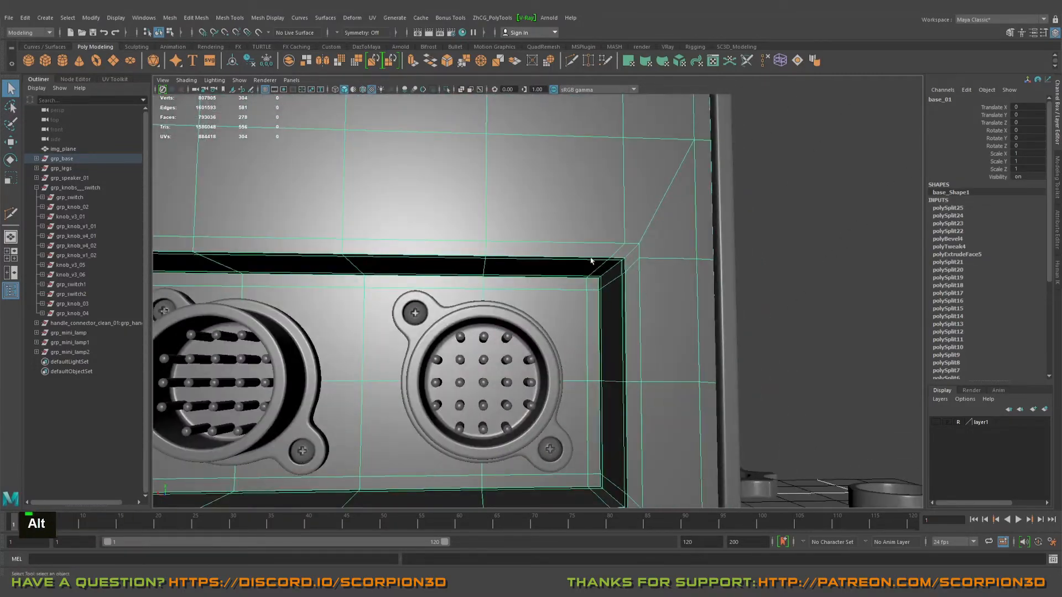
middle_click_drag(590, 261, 564, 280, "alt")
left_click_drag(564, 279, 491, 298, "alt")
middle_click_drag(490, 299, 538, 291, "alt")
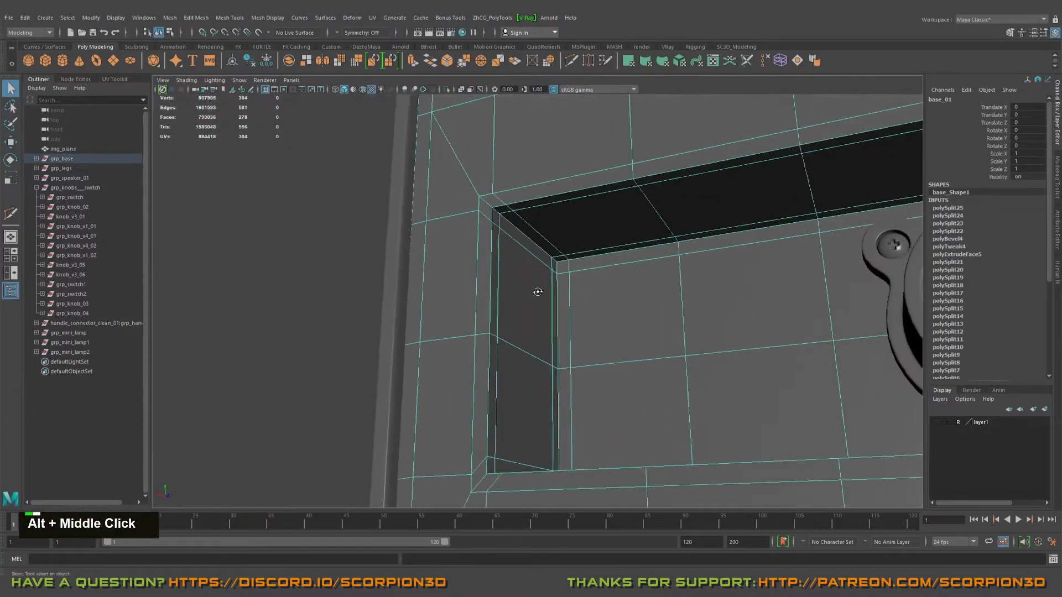
left_click_drag(538, 292, 562, 301, "alt")
middle_click_drag(562, 301, 430, 287, "alt")
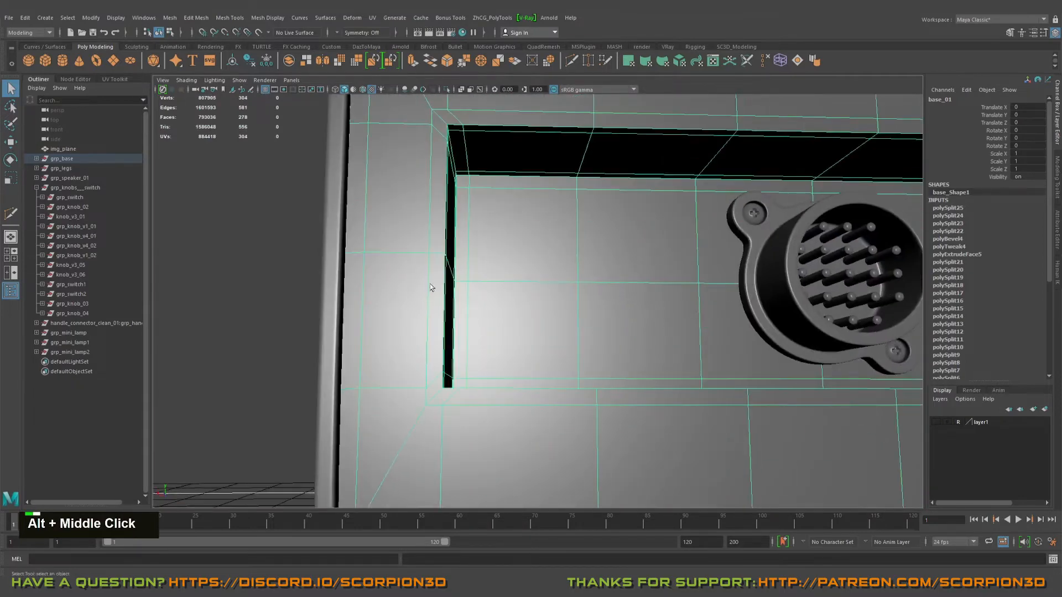
middle_click_drag(534, 363, 376, 252, "alt")
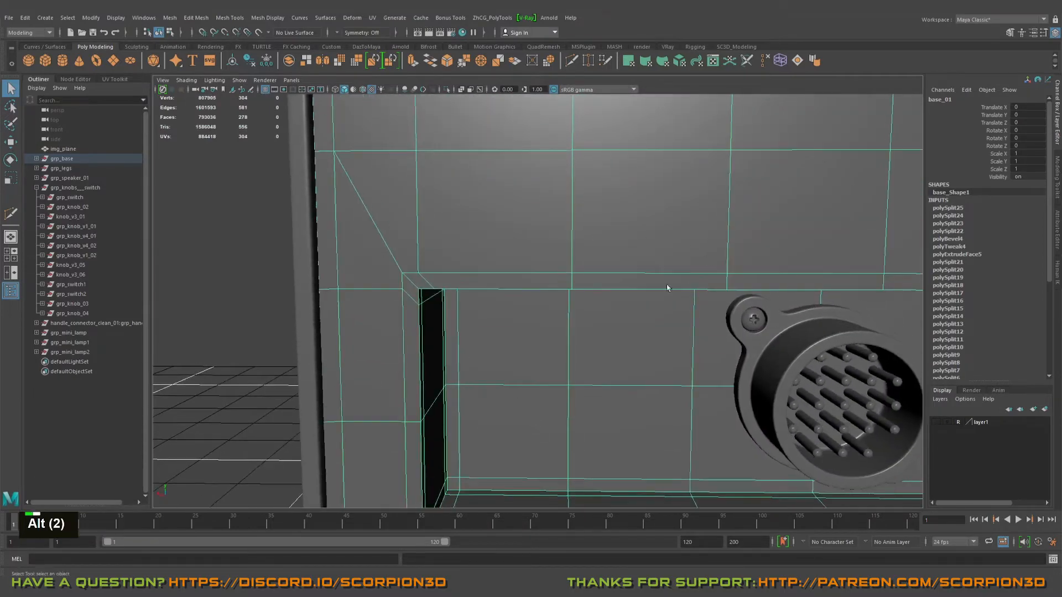
Step: Try inserting an edge loop on the panel just outside the recess border and preview it smoothed
scroll(545, 287, "down", 3)
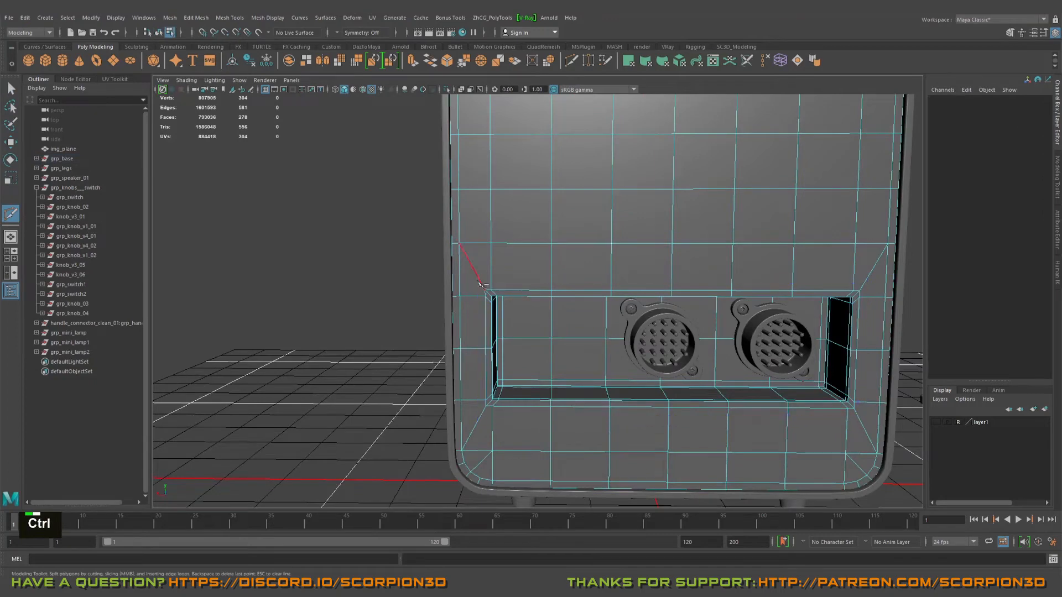
scroll(481, 285, "up", 3)
middle_click_drag(481, 285, 646, 268, "alt")
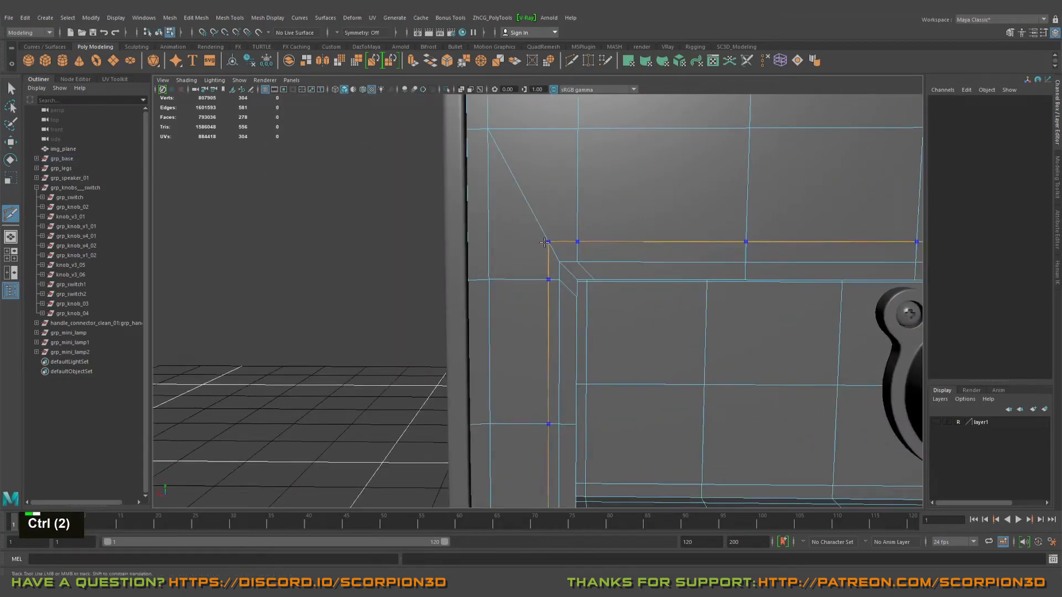
key("3")
right_click_drag(608, 256, 659, 241)
key("q")
left_click(415, 260)
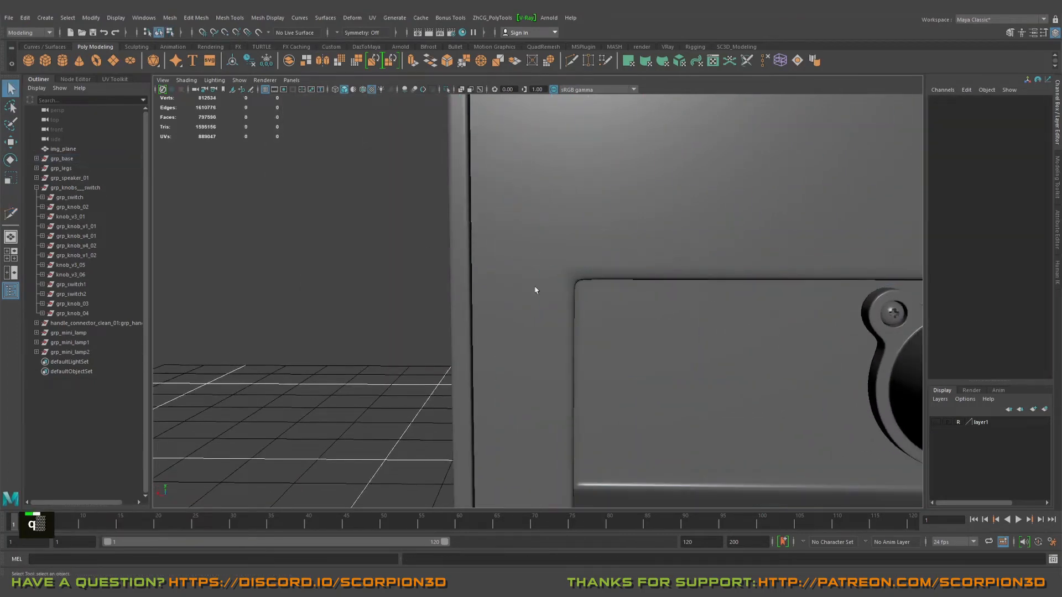
Step: Examine the smoothed recess border from several angles, with the back panel selected
left_click_drag(588, 326, 593, 273, "alt")
right_click_drag(593, 273, 623, 315, "alt")
left_click_drag(624, 315, 545, 266, "alt")
scroll(579, 269, "down", 2, "alt")
middle_click_drag(545, 266, 559, 267, "alt")
left_click_drag(559, 267, 575, 257, "alt")
left_click(736, 243)
left_click_drag(736, 242, 723, 228, "alt")
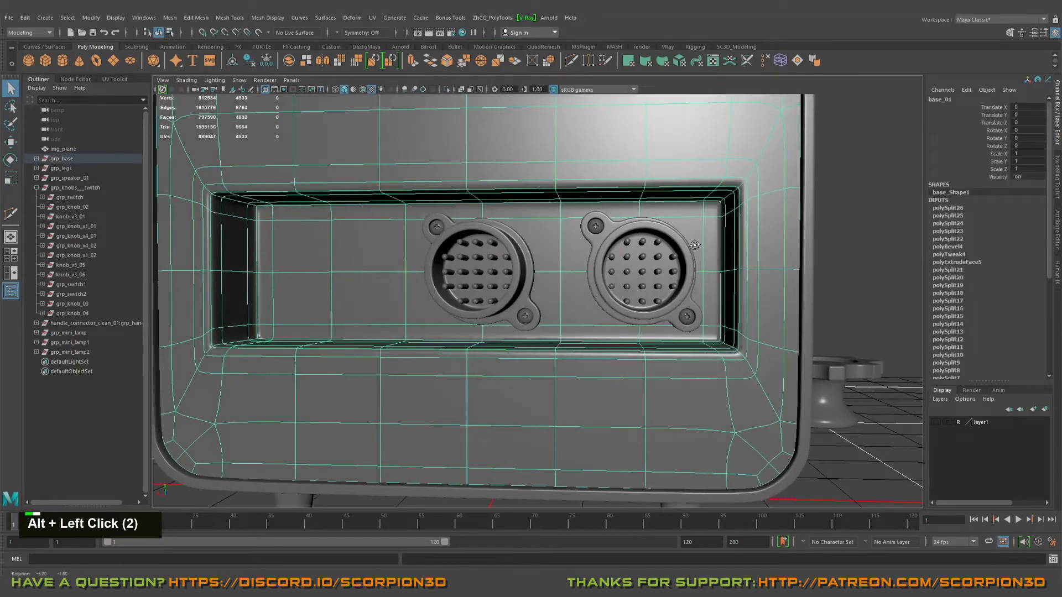
Step: Try beveling the edge loop around the recess's outer rim with a fraction of 0.2 and preview it smoothed
key("1")
right_click_drag(724, 229, 768, 297, "alt")
left_click_drag(669, 224, 682, 161, "alt")
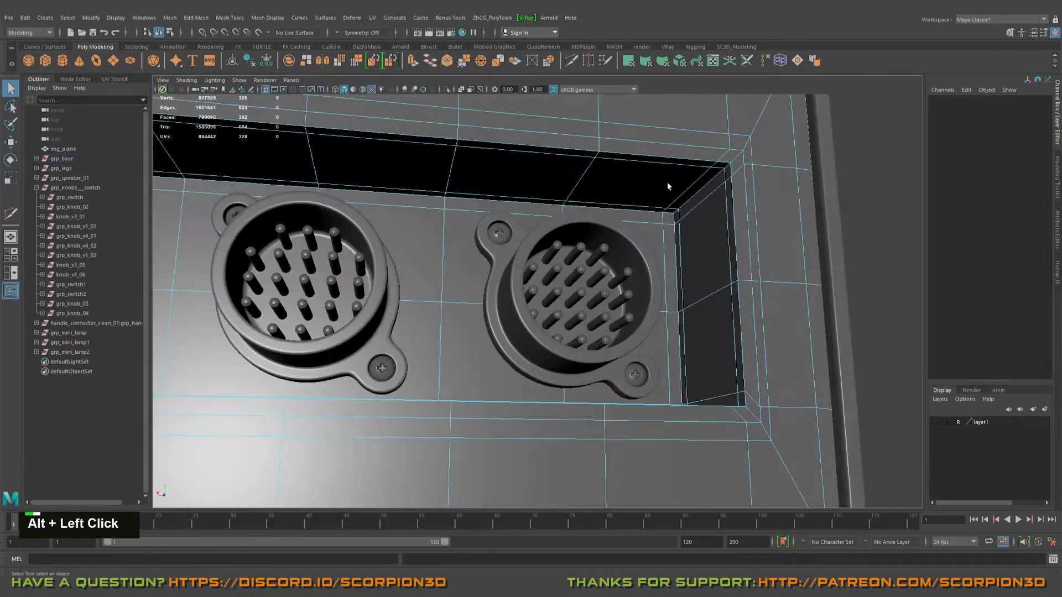
key("ctrl+b")
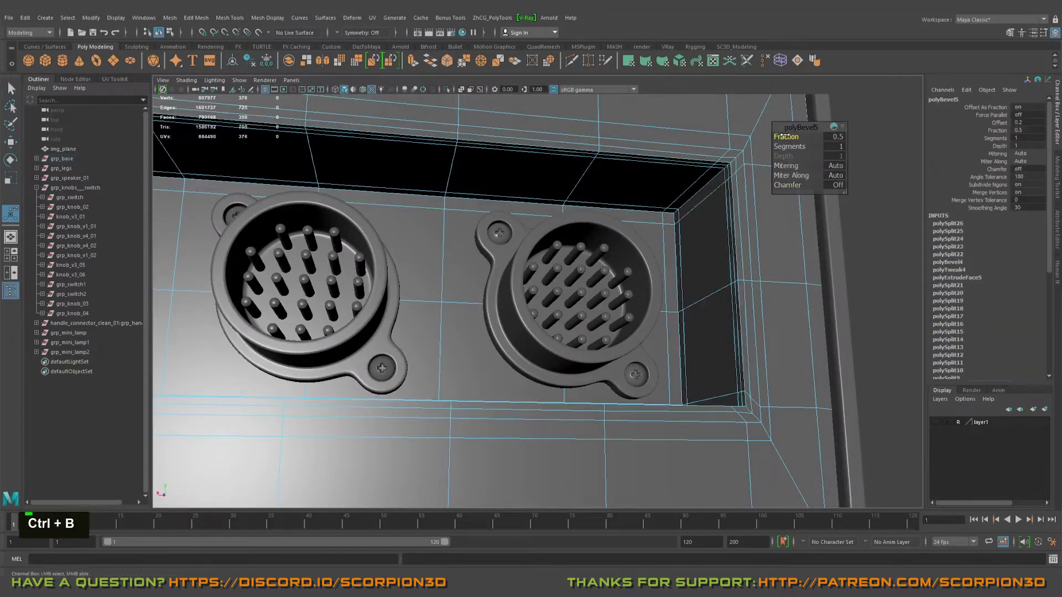
left_click_drag(721, 163, 639, 192, "alt")
key("3")
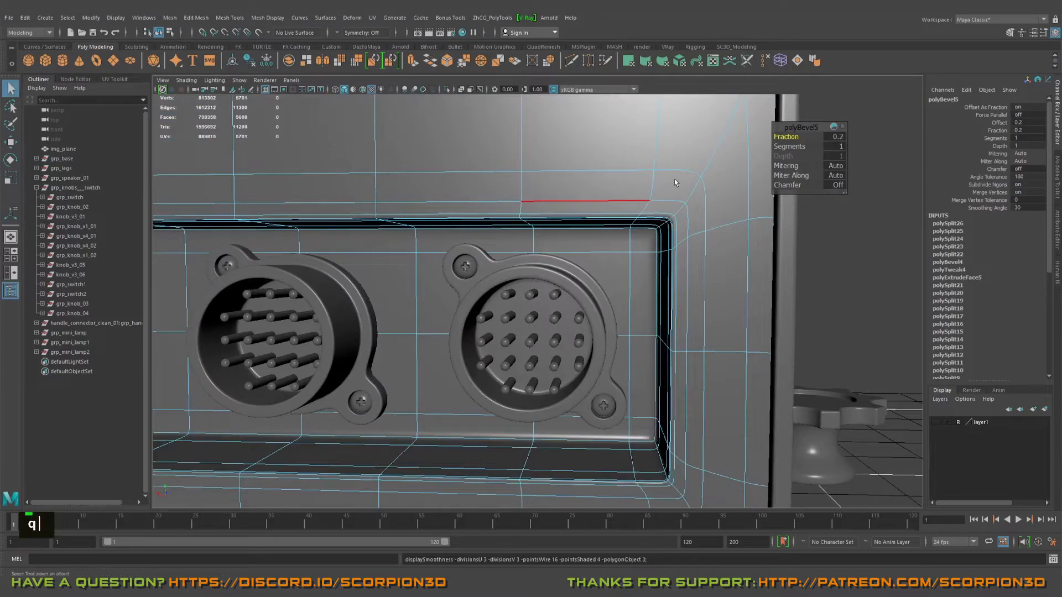
Step: Deselect the back panel and examine the sharper smoothed rim of the recess at both ends
left_click(853, 205)
scroll(791, 230, "down", 3, "alt")
right_click_drag(637, 234, 670, 217)
left_click(707, 282)
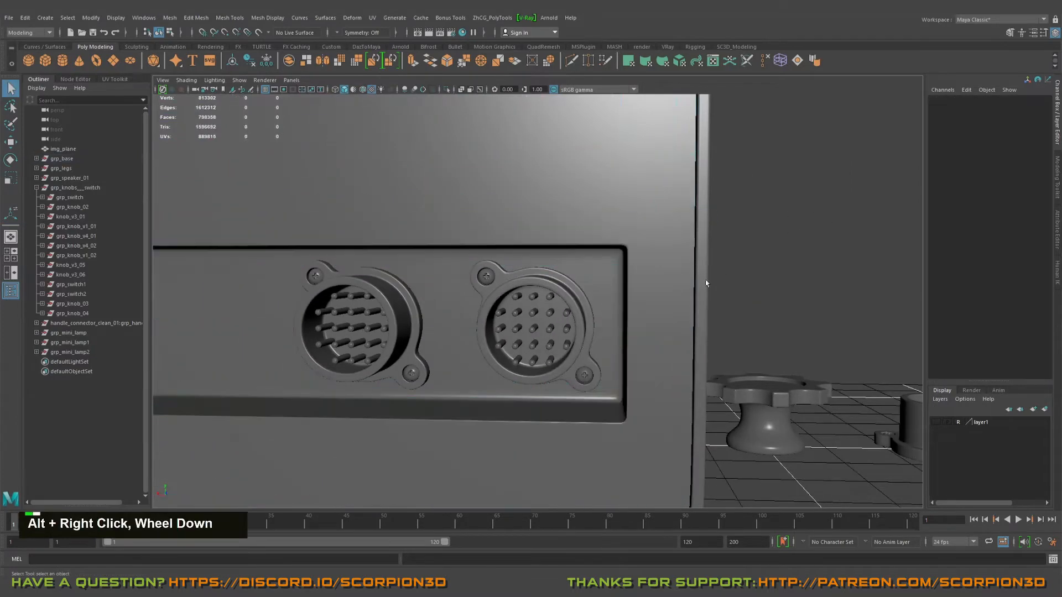
left_click_drag(636, 260, 733, 243, "alt")
middle_click_drag(530, 240, 647, 280, "alt")
scroll(633, 261, "up", 4)
left_click_drag(542, 266, 477, 259, "alt")
right_click_drag(477, 260, 486, 296, "alt")
Step: Undo the second rim bevel and the added edge loop, and return the panel to its unsmoothed display
key("ctrl+z")
key("ctrl+z")
key("ctrl+z")
key("ctrl+z")
key("ctrl+z")
key("ctrl+z")
key("ctrl+z")
key("ctrl+z")
key("ctrl+z")
key("ctrl+z")
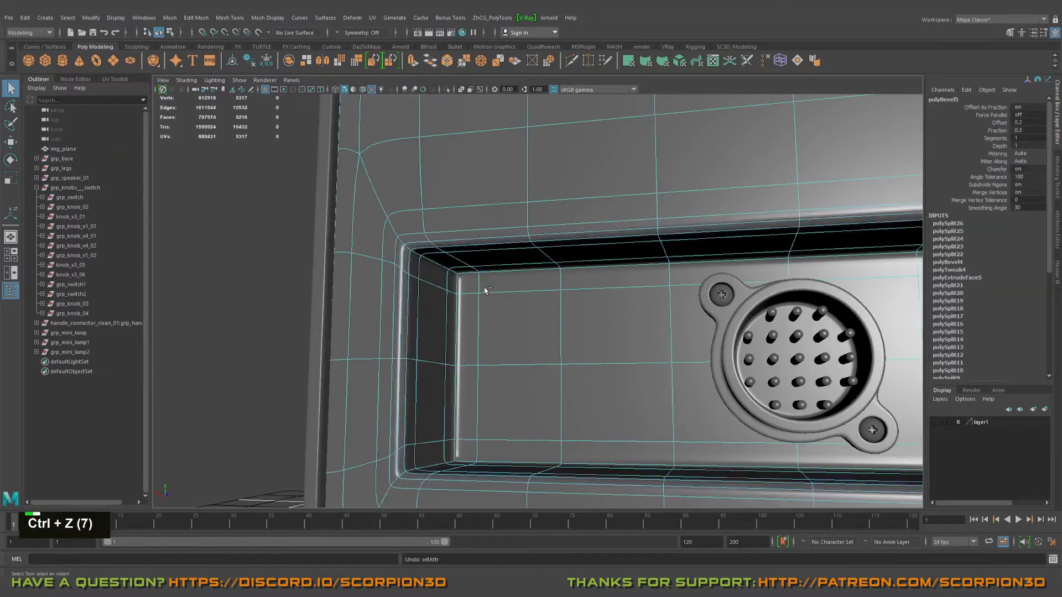
key("ctrl+z")
key("ctrl+z")
key("ctrl+z")
key("ctrl+z")
key("ctrl+z")
key("ctrl+z")
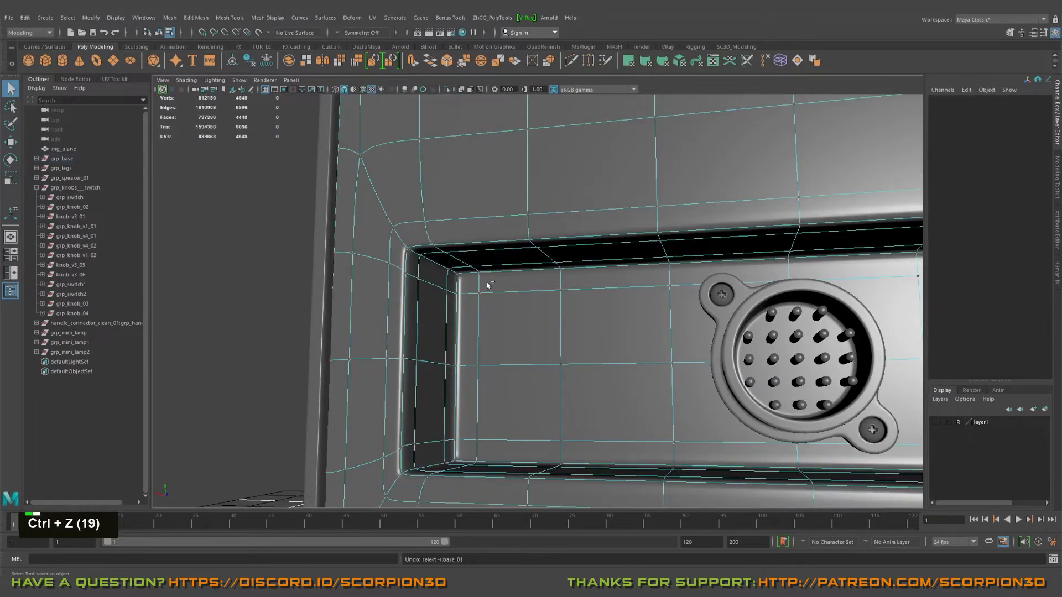
key("1")
Step: Examine the unsmoothed back panel's mesh around the recess and its connectors from several angles
left_click_drag(474, 282, 628, 348, "alt")
scroll(451, 270, "down", 2, "alt")
scroll(628, 348, "down", 2, "alt")
right_click_drag(431, 260, 449, 263, "alt")
middle_click_drag(450, 264, 586, 264, "alt")
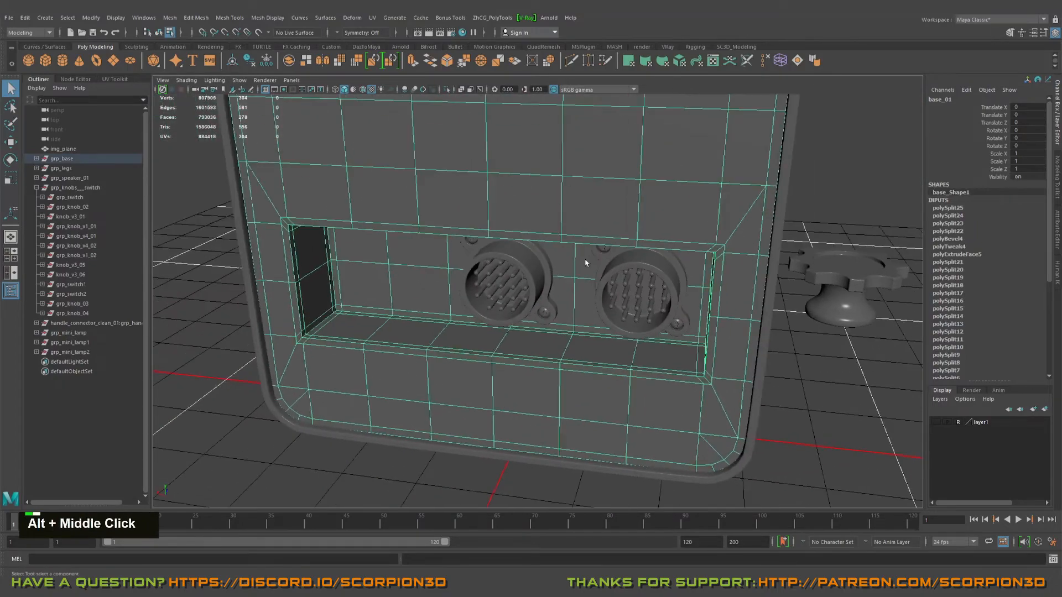
left_click_drag(586, 264, 574, 263, "alt")
middle_click_drag(574, 264, 576, 367, "alt")
right_click_drag(575, 367, 542, 354, "alt")
scroll(534, 348, "down", 2, "alt")
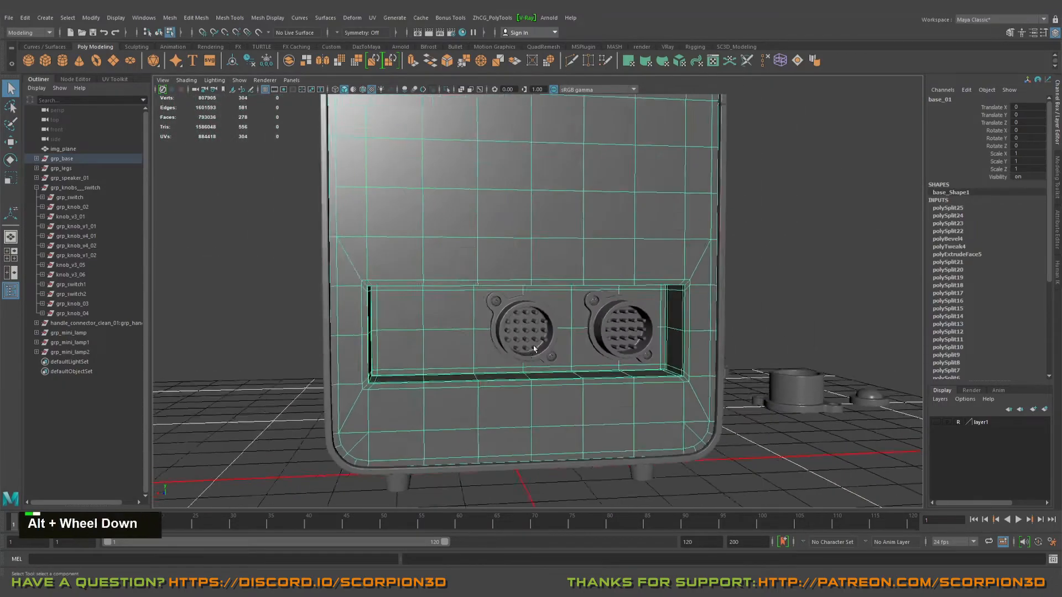
left_click_drag(534, 348, 559, 290, "alt")
left_click(774, 249)
middle_click_drag(558, 291, 581, 298, "alt")
left_click_drag(580, 299, 545, 322, "alt")
left_click(472, 311)
left_click_drag(472, 310, 462, 318, "alt")
middle_click_drag(463, 318, 464, 310, "alt")
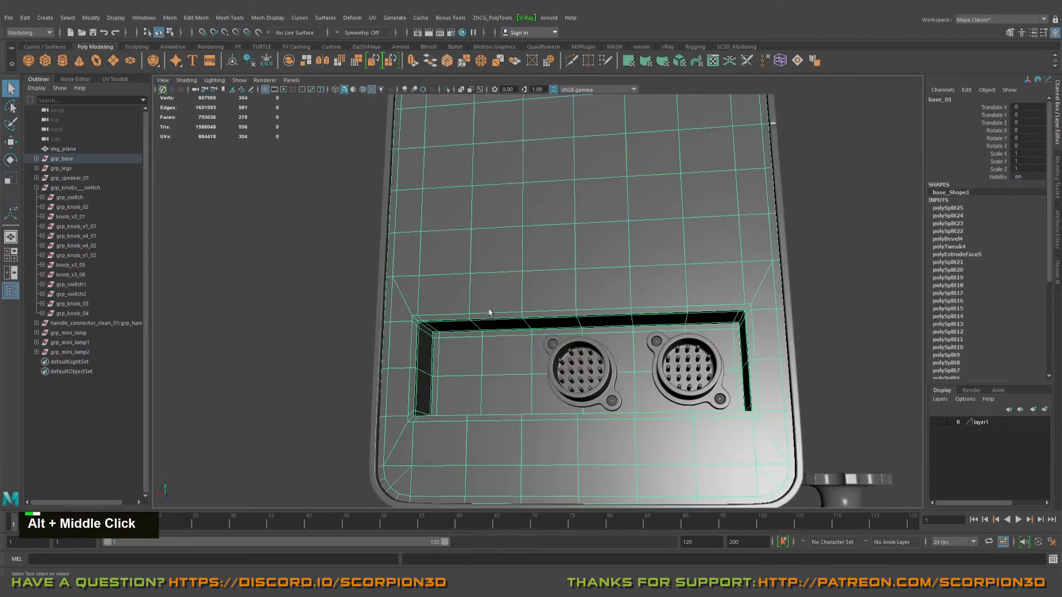
Step: Examine the cabinet's side panel seams and its front face with the speaker, knobs and switches
right_click_drag(464, 310, 658, 324, "alt")
middle_click_drag(659, 324, 526, 453, "alt")
left_click_drag(526, 453, 658, 379, "alt")
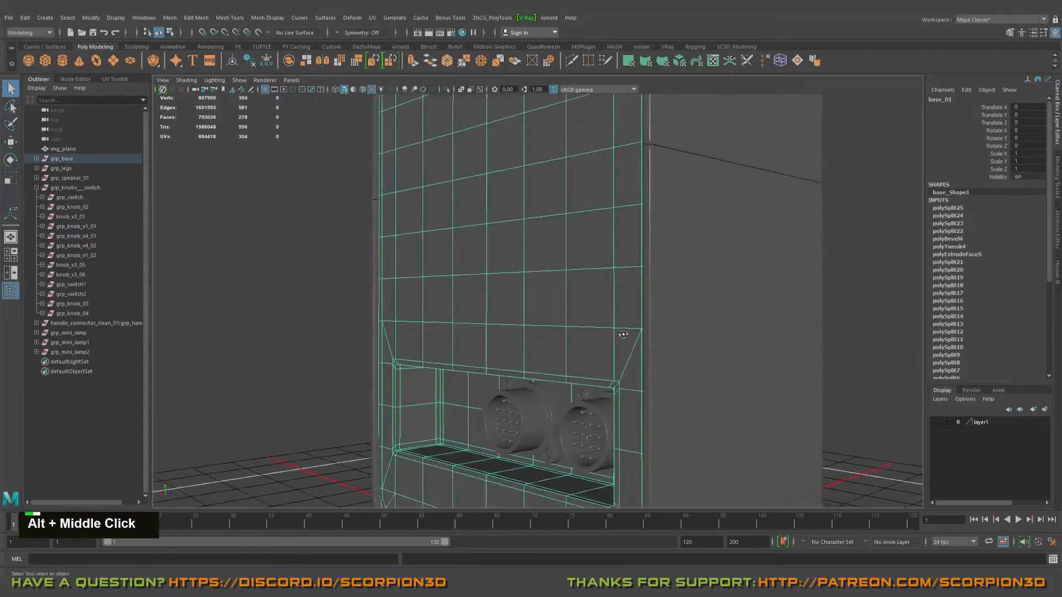
left_click_drag(623, 334, 630, 395, "alt")
middle_click_drag(630, 395, 609, 327, "alt")
left_click_drag(609, 327, 448, 238, "alt")
middle_click_drag(448, 238, 515, 327, "alt")
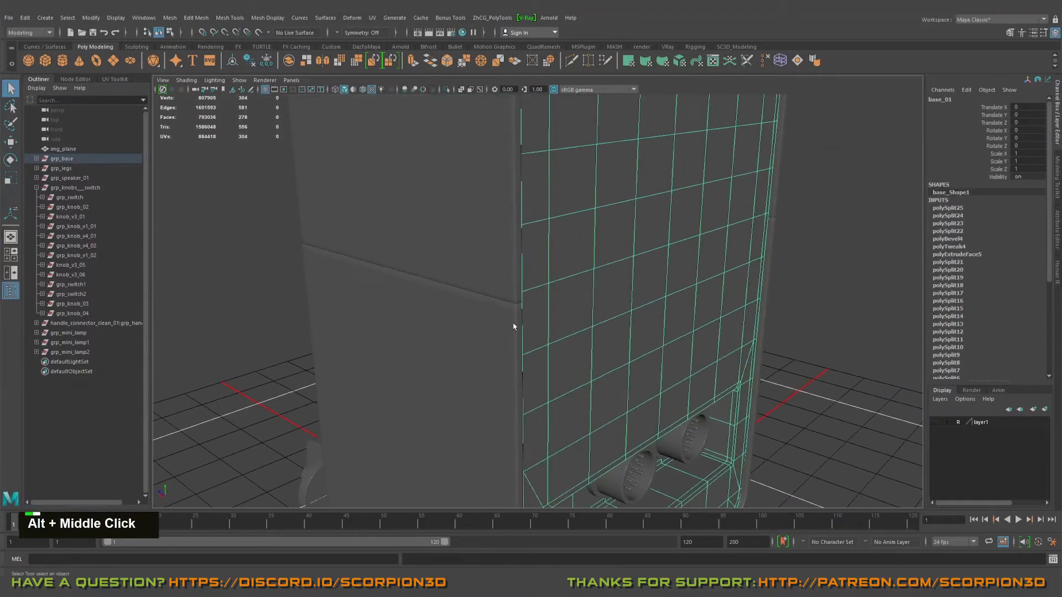
right_click_drag(513, 326, 457, 313, "alt")
mouse_move(458, 313)
left_mouse_down("alt")
mouse_move(417, 317)
mouse_move(459, 314)
left_mouse_up("alt")
middle_click_drag(459, 314, 493, 310, "alt")
right_click_drag(493, 310, 509, 303, "alt")
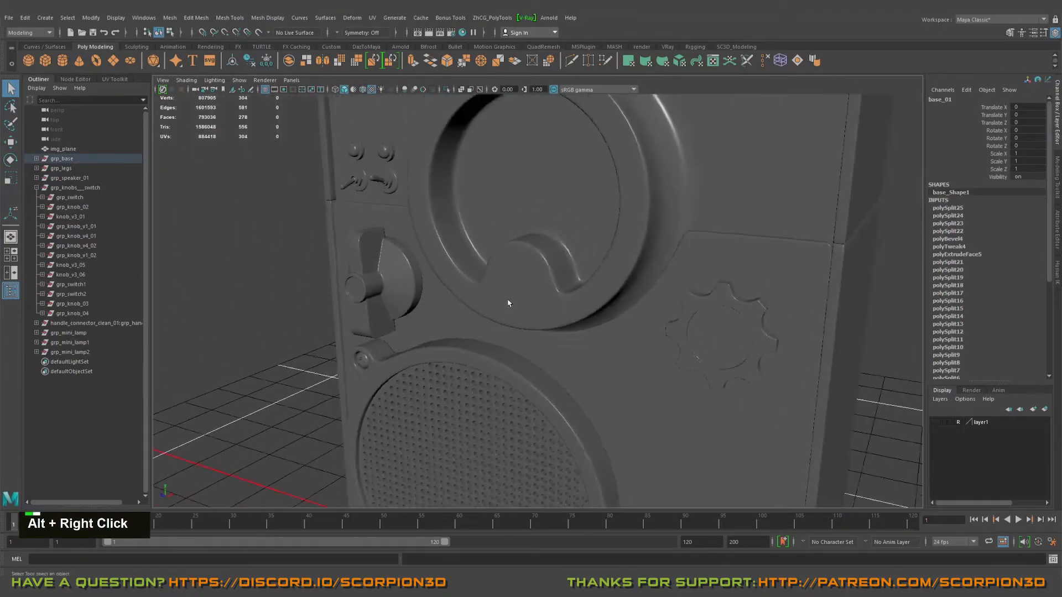
Step: Examine the cabinet's front face, side and spare knobs from several angles, and deselect the cabinet base
left_click_drag(509, 303, 542, 305, "alt")
middle_click_drag(541, 305, 609, 310, "alt")
left_click_drag(609, 310, 445, 331, "alt")
middle_click_drag(445, 331, 459, 294, "alt")
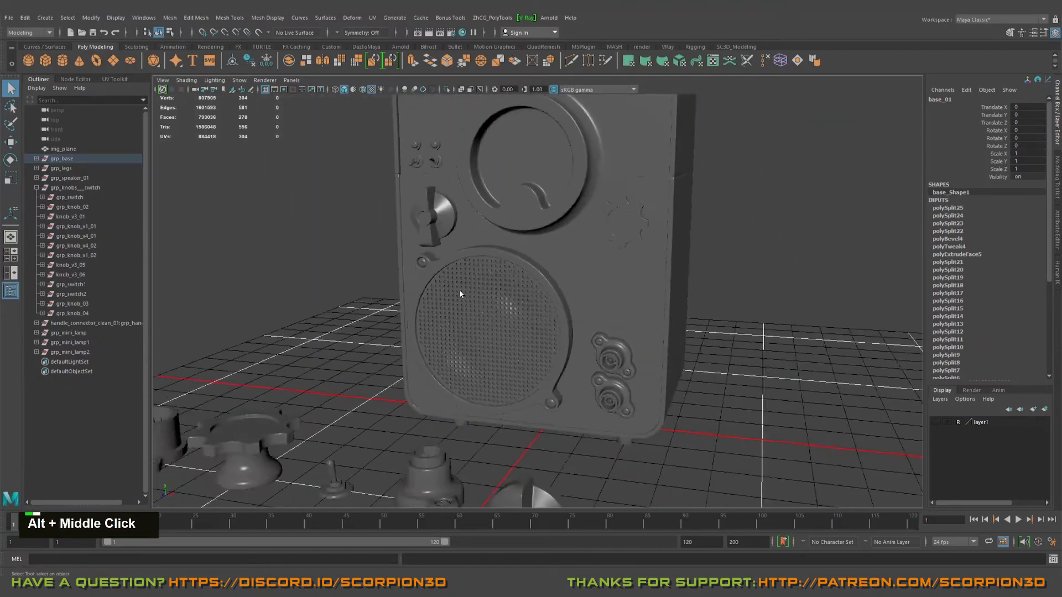
right_click_drag(459, 293, 442, 296, "alt")
left_click_drag(442, 295, 409, 322, "alt")
middle_click_drag(450, 311, 520, 324, "alt")
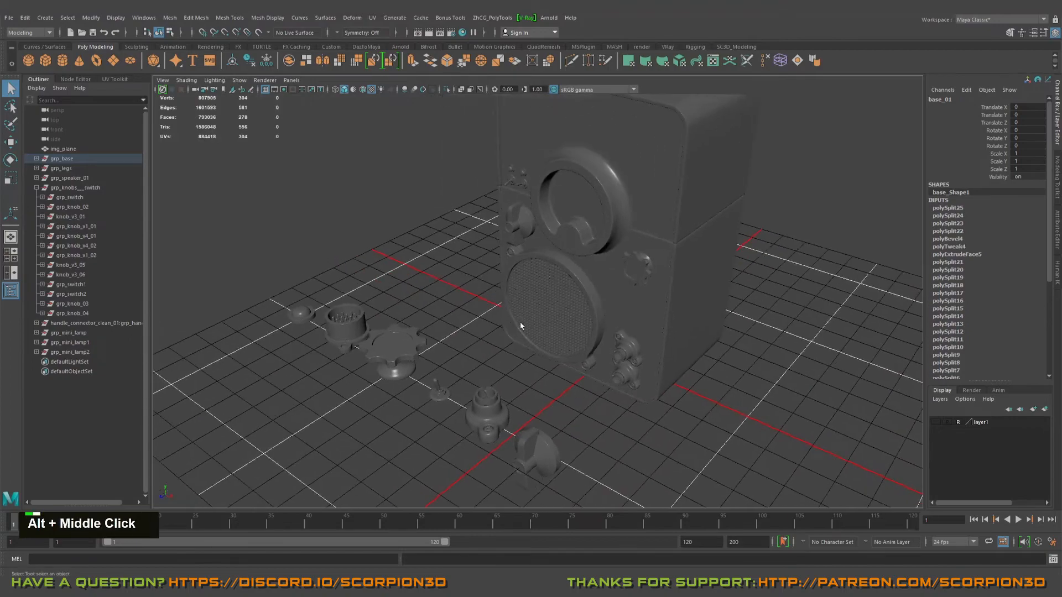
left_click_drag(519, 324, 549, 379, "alt")
right_click_drag(550, 379, 498, 360, "alt")
left_click_drag(498, 359, 610, 363, "alt")
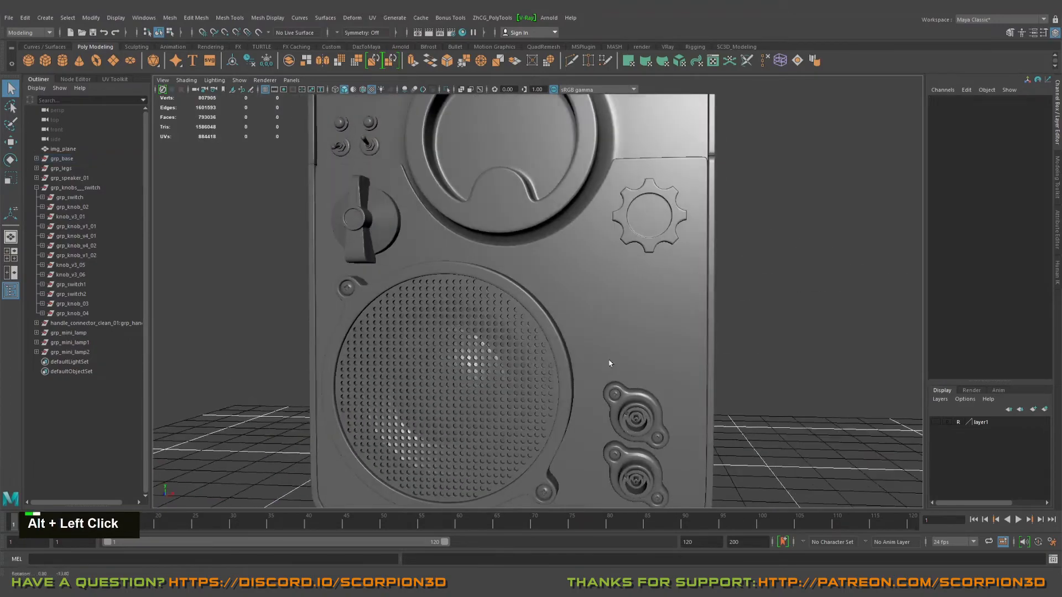
Step: Select the small screw at the speaker grille's upper corner and examine the surrounding front-face knobs, switches and connectors
middle_click_drag(363, 290, 525, 312, "alt")
mouse_move(526, 313)
left_mouse_down("alt")
mouse_move(560, 314)
mouse_move(544, 315)
left_mouse_up("alt")
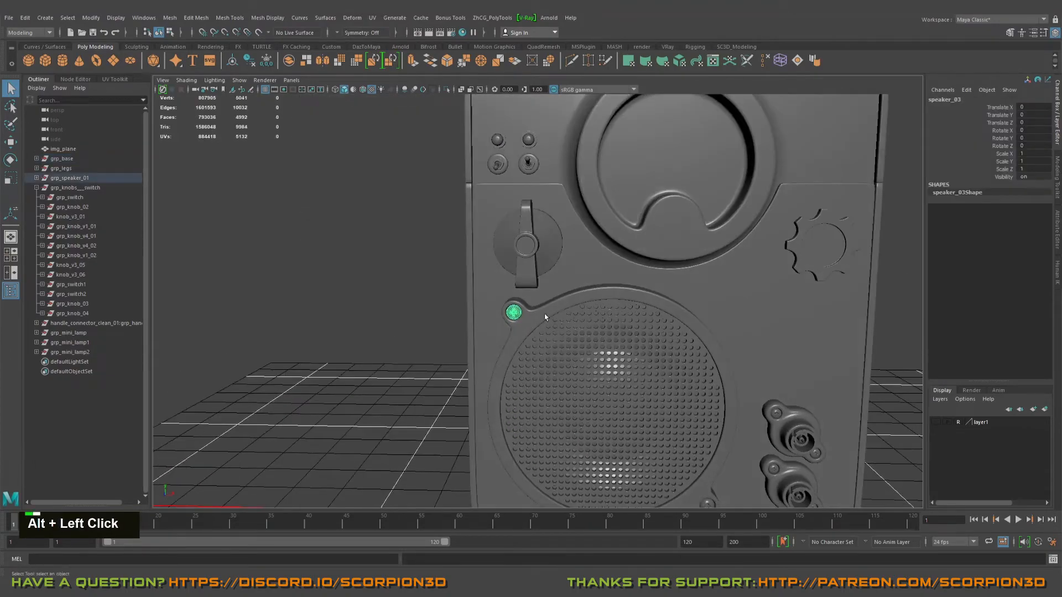
right_click_drag(544, 315, 548, 265, "alt")
middle_click_drag(549, 265, 543, 382, "alt")
middle_click_drag(793, 312, 668, 294, "alt")
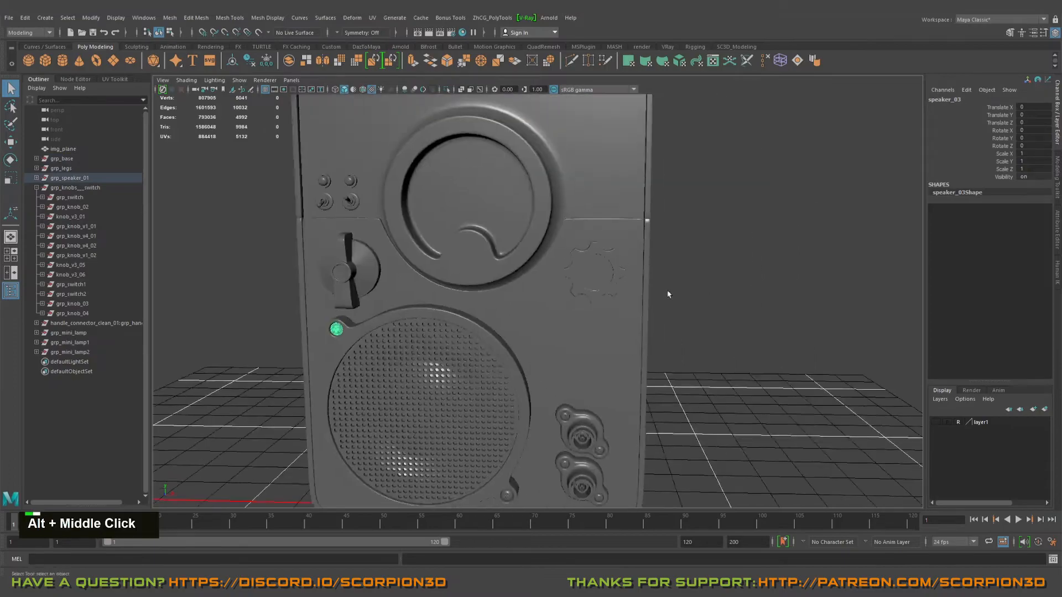
left_click_drag(668, 293, 680, 260, "alt")
middle_click_drag(672, 376, 650, 293, "alt")
left_click_drag(721, 339, 663, 372, "alt")
right_click_drag(553, 268, 504, 254, "alt")
left_click_drag(505, 254, 584, 337, "alt")
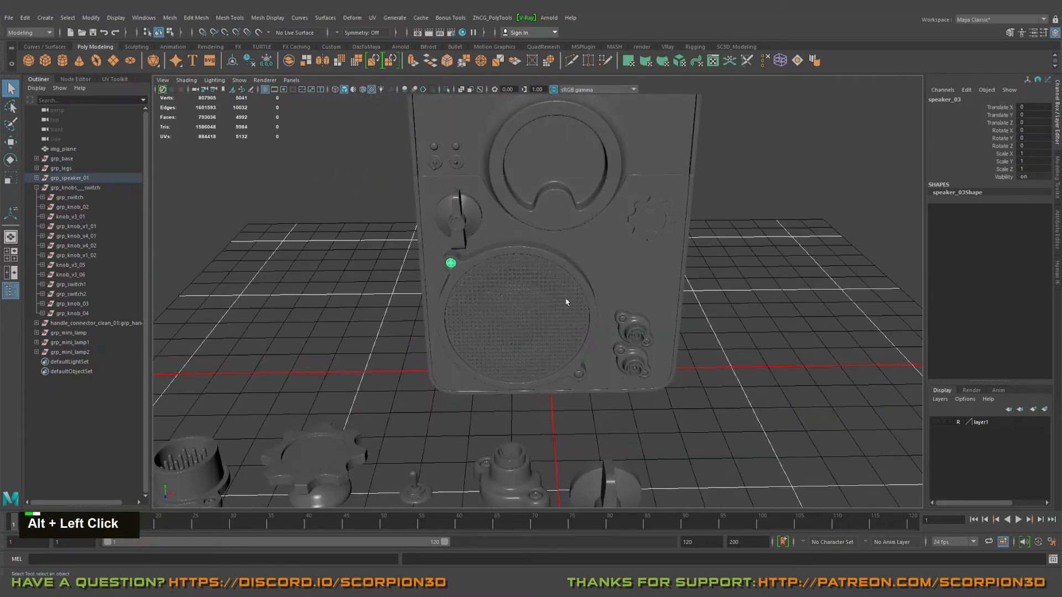
Step: Deselect the grille screw and examine the back panel's recess with its two connectors
left_click_drag(565, 302, 544, 300, "alt")
right_click_drag(544, 299, 548, 299, "alt")
left_click_drag(557, 341, 490, 325, "alt")
middle_click_drag(491, 325, 566, 273, "alt")
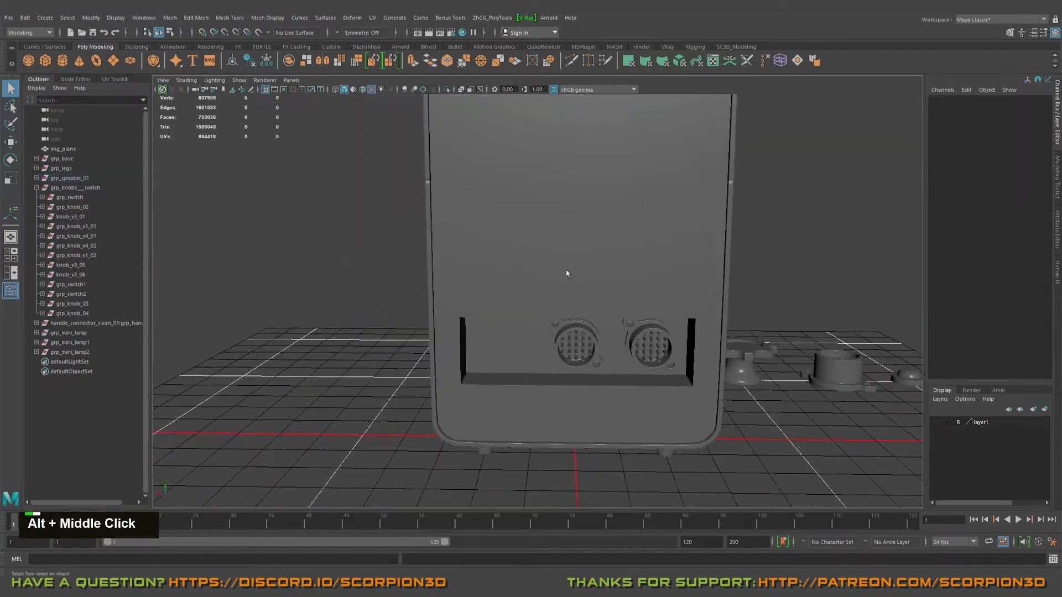
left_click_drag(566, 273, 534, 321, "alt")
left_click_drag(639, 299, 613, 329, "alt")
middle_click_drag(613, 328, 581, 326, "alt")
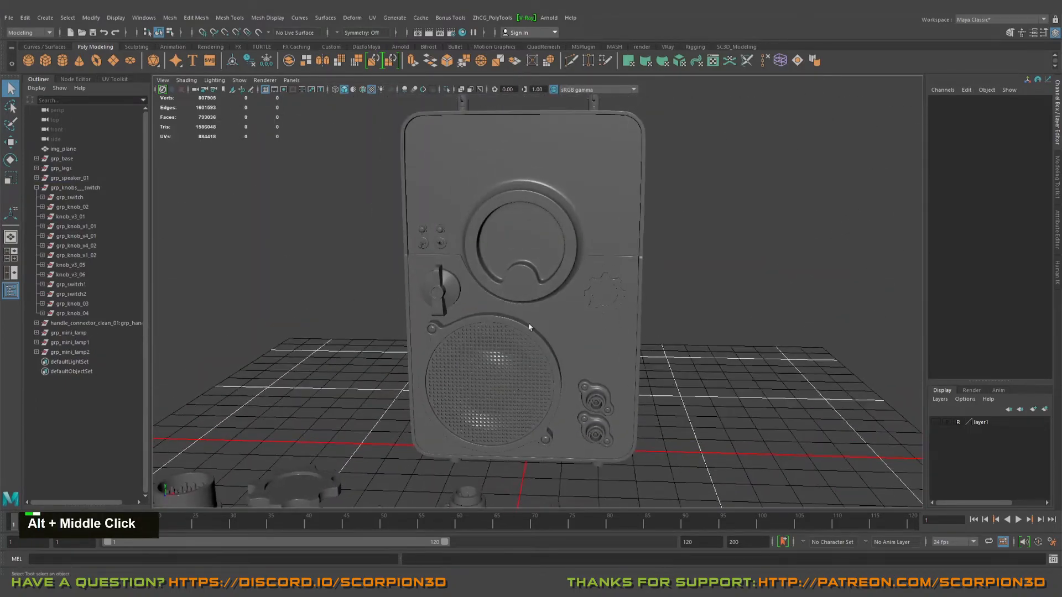
Step: Examine the assembled cabinet's front, from the full view to a close look at the round ring and its notch
left_click_drag(581, 326, 542, 320, "alt")
right_click_drag(541, 321, 487, 304, "alt")
left_click_drag(486, 304, 470, 307, "alt")
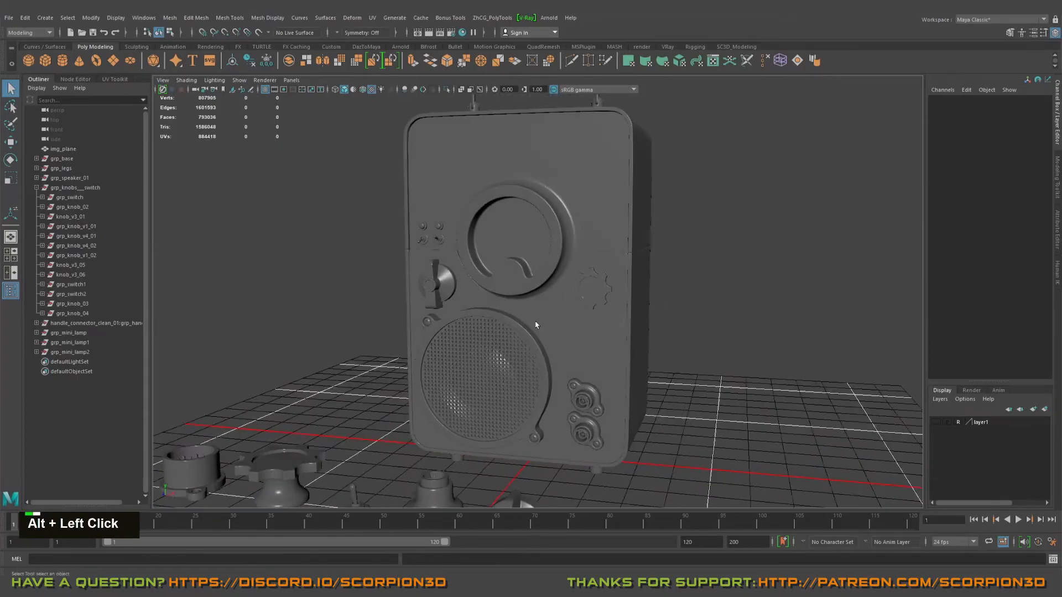
middle_click_drag(470, 307, 475, 304, "alt")
left_click_drag(476, 304, 586, 309, "alt")
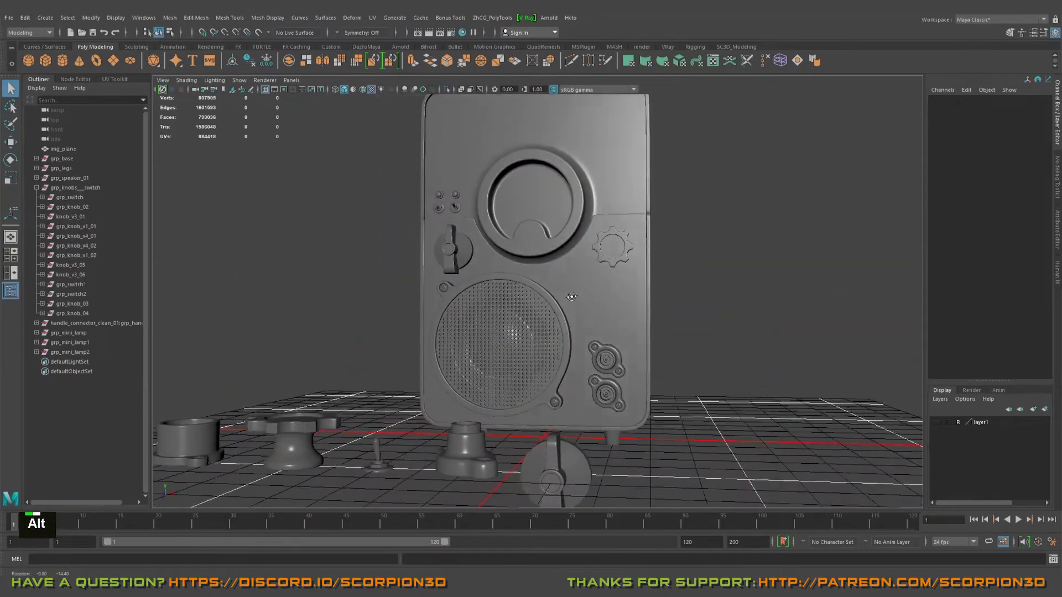
middle_click_drag(586, 309, 592, 326, "alt")
left_click_drag(591, 326, 597, 348, "alt")
right_click_drag(597, 348, 605, 367, "alt")
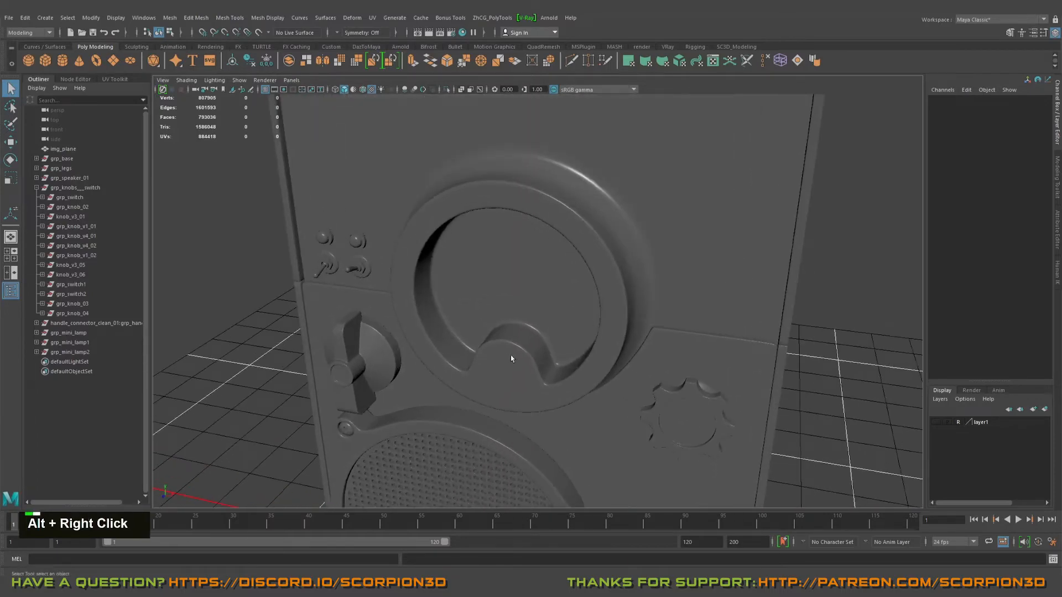
left_click_drag(511, 359, 535, 305, "alt")
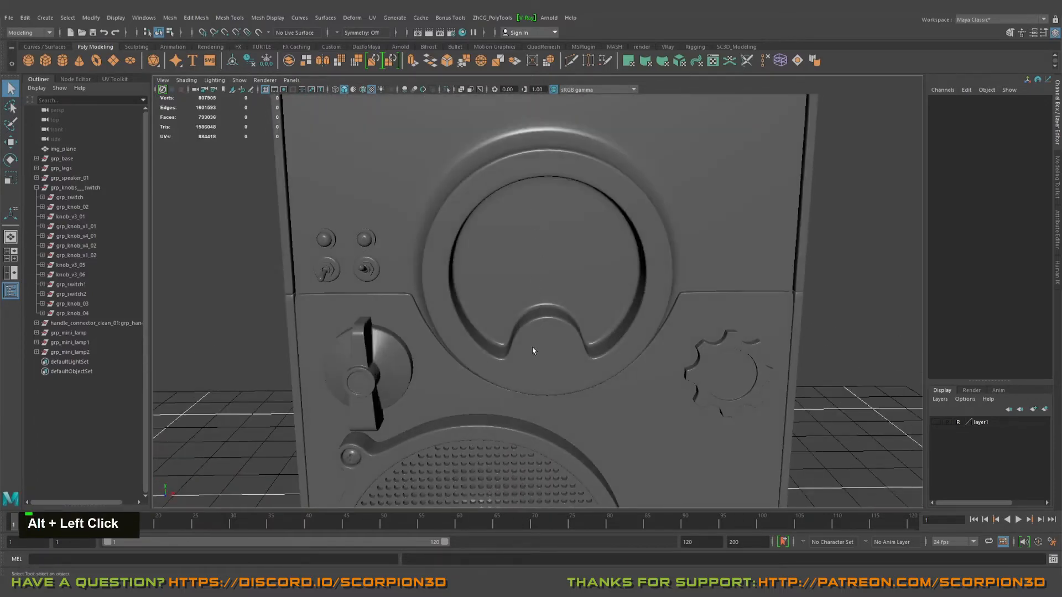
left_click_drag(533, 350, 548, 270, "alt")
right_click_drag(558, 252, 575, 260, "alt")
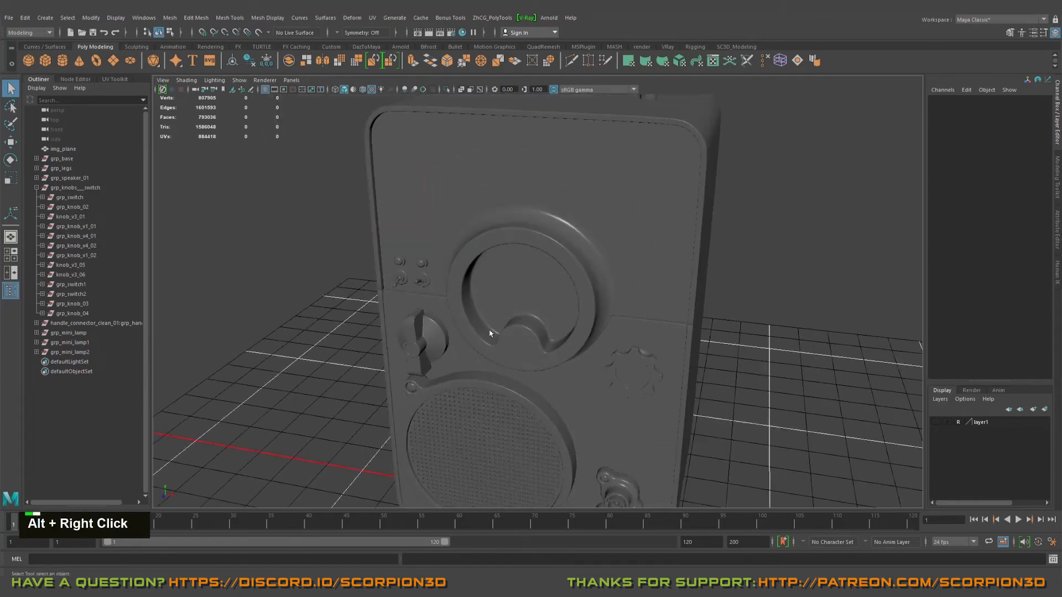
middle_click_drag(575, 260, 592, 268, "alt")
Step: Turn on smooth mesh preview for the assembled cabinet's parts, declining it for the dense speaker mesh, and deselect everything
left_click_drag(592, 268, 415, 150, "alt")
scroll(611, 277, "down", 2)
left_click_drag(617, 308, 617, 309)
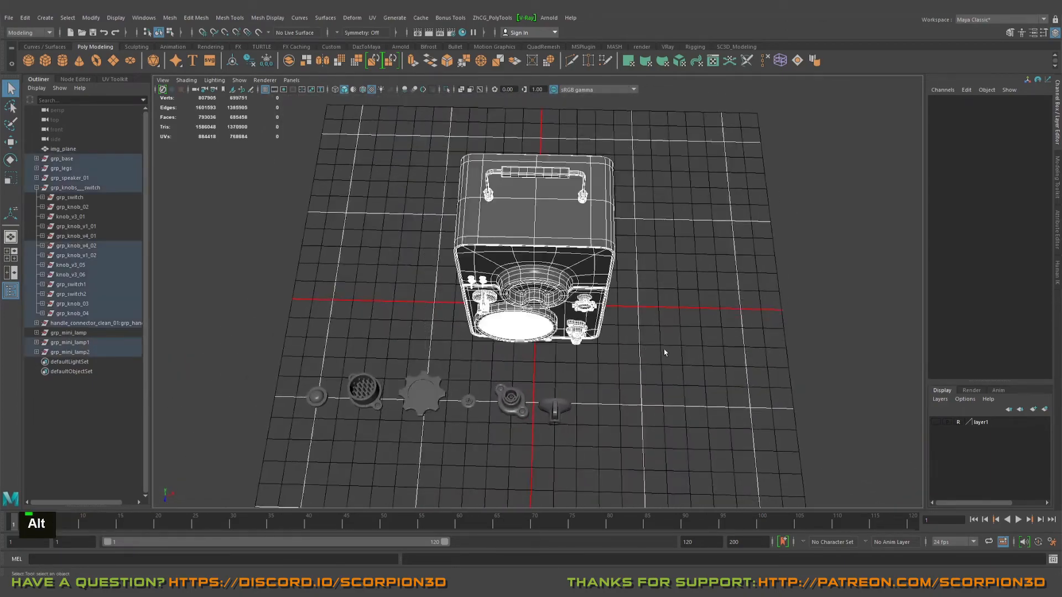
right_click_drag(663, 350, 681, 326, "alt")
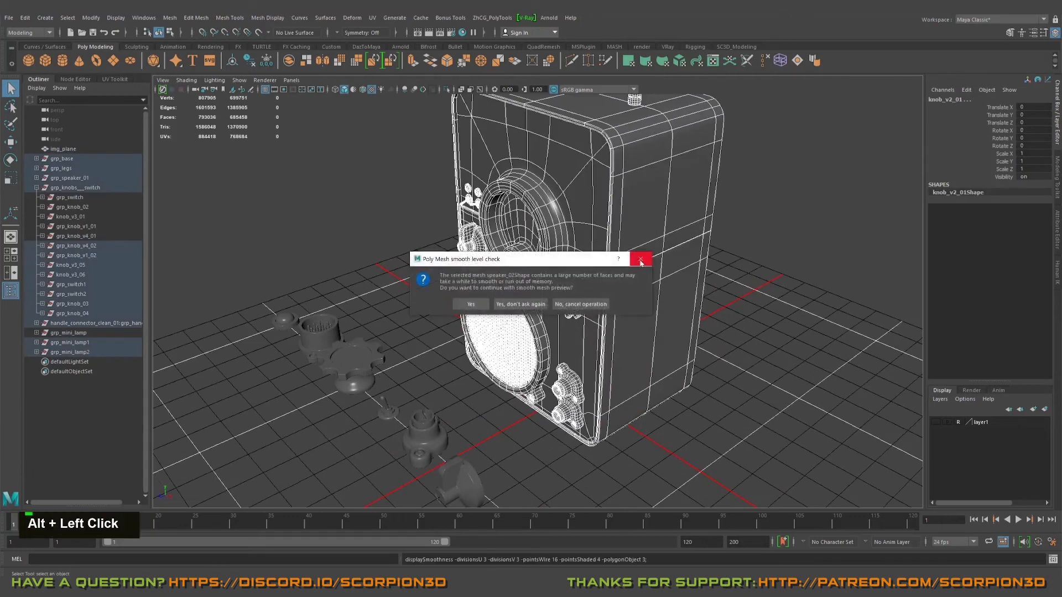
left_click(674, 254)
left_click_drag(571, 276, 663, 255, "alt")
Step: Examine the smoothed front face up close and select the front panel with the round ring to inspect its wireframe at the notch
right_click_drag(498, 249, 586, 230, "alt")
left_click_drag(585, 230, 617, 289, "alt")
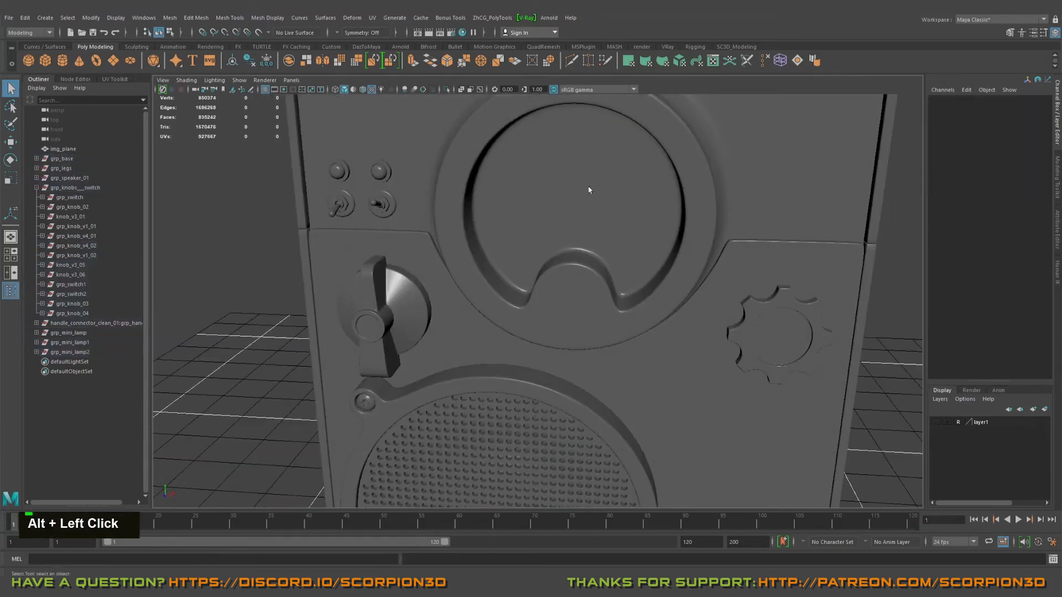
left_click_drag(589, 190, 553, 277, "alt")
right_click_drag(553, 277, 667, 310, "alt")
left_click_drag(666, 310, 545, 323, "alt")
left_click(577, 310)
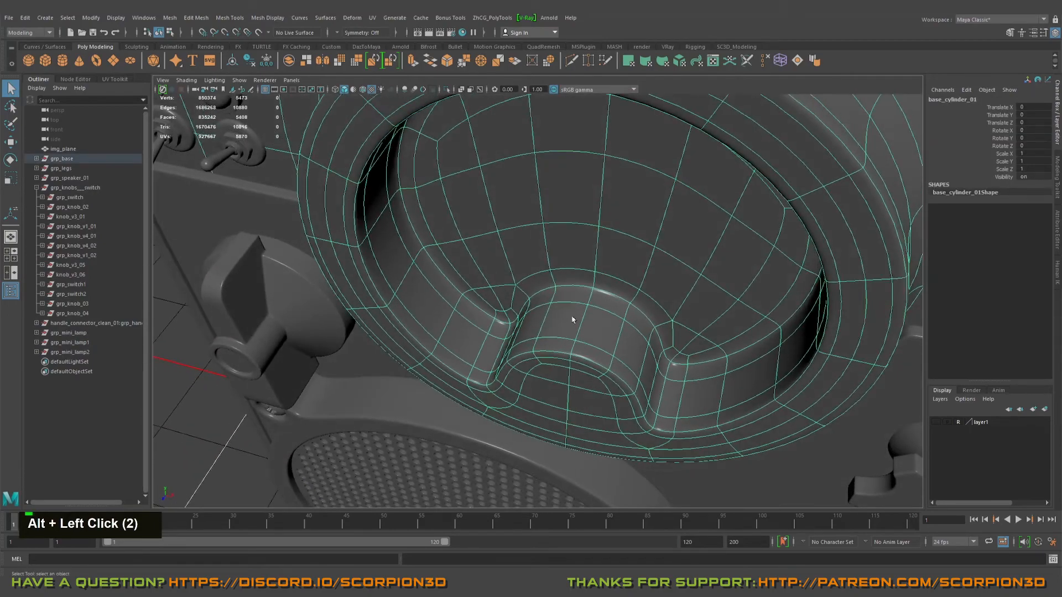
left_click_drag(610, 335, 496, 219, "alt")
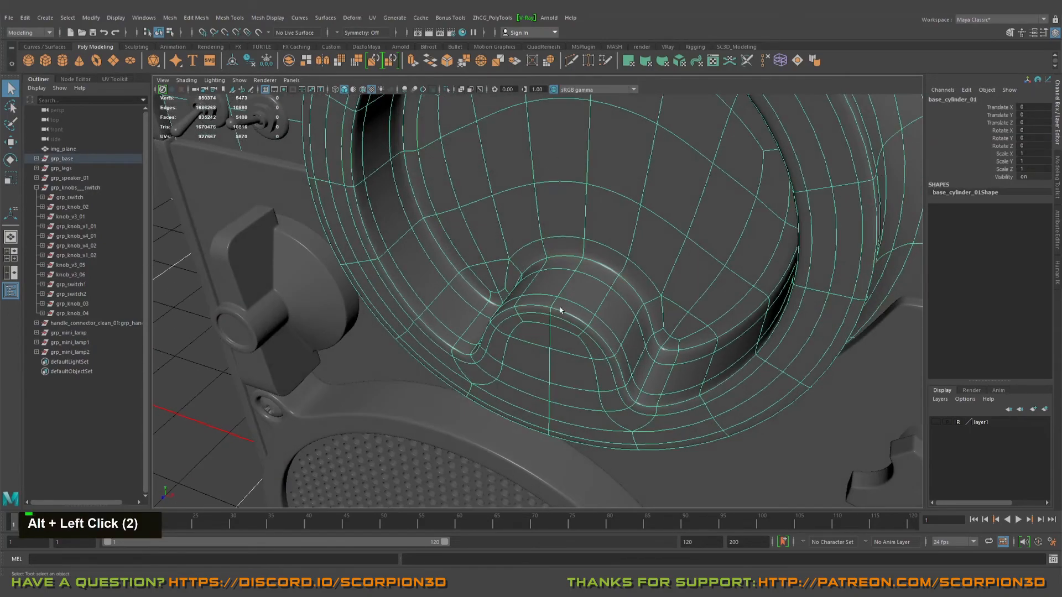
Step: Examine the whole device with its handle, legs and spare knobs from the front and the side
right_click_drag(561, 310, 542, 288, "alt")
left_click_drag(542, 288, 526, 260, "alt")
right_click_drag(525, 260, 509, 243, "alt")
middle_click_drag(509, 244, 498, 227, "alt")
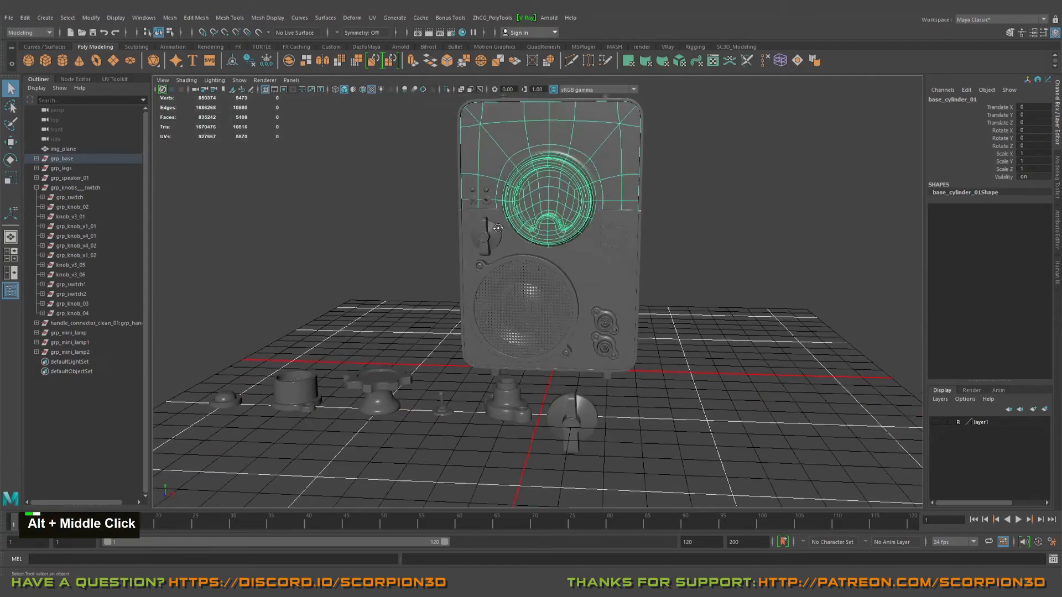
left_click_drag(498, 228, 539, 218, "alt")
middle_click_drag(539, 218, 503, 249, "alt")
left_click_drag(504, 249, 484, 250, "alt")
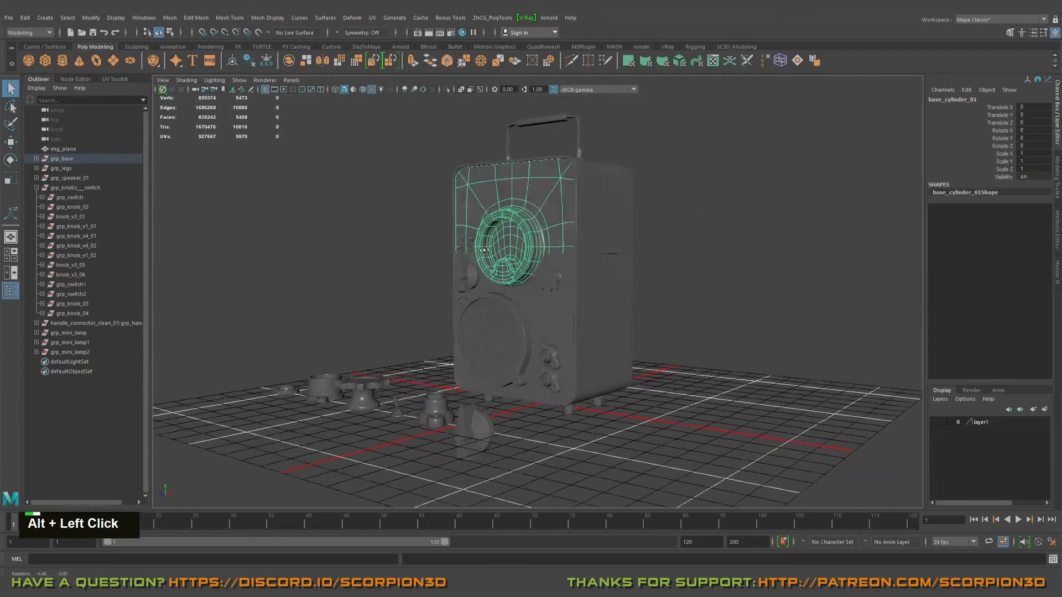
middle_click_drag(484, 250, 506, 268, "alt")
left_click_drag(506, 268, 527, 285, "alt")
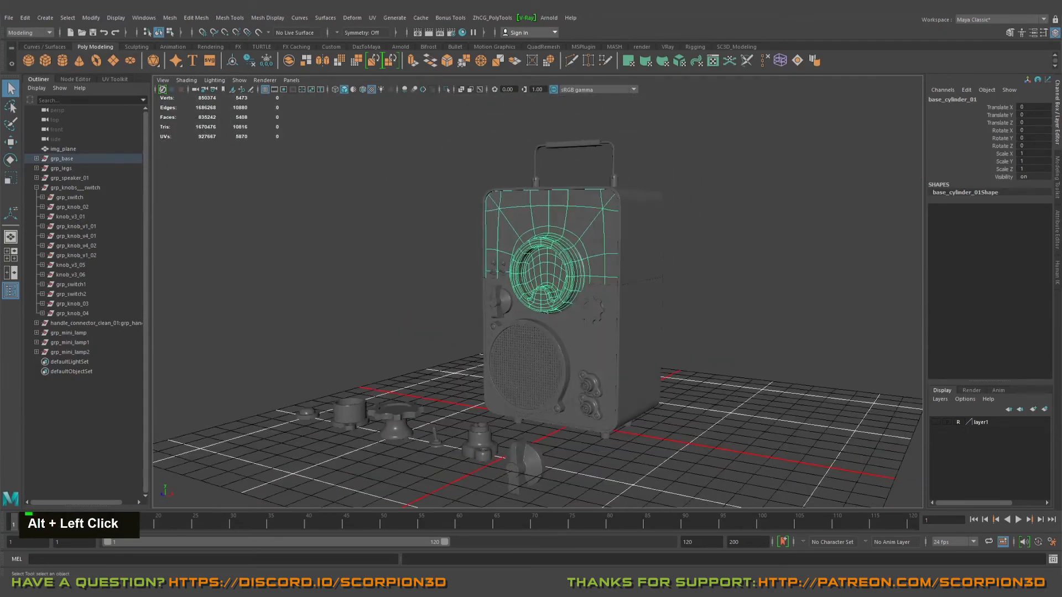